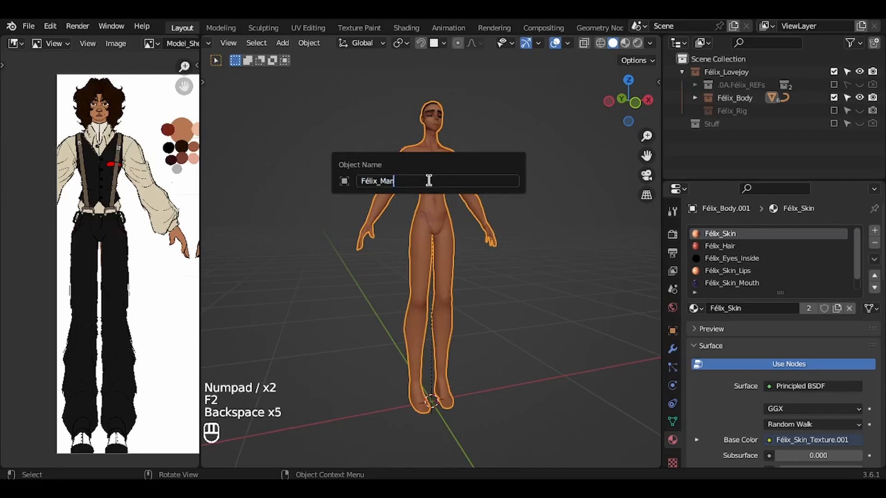
Step: Name the duplicated body Félix_Manequin and move it to the Scene Collection
text(equin)
key(Return)
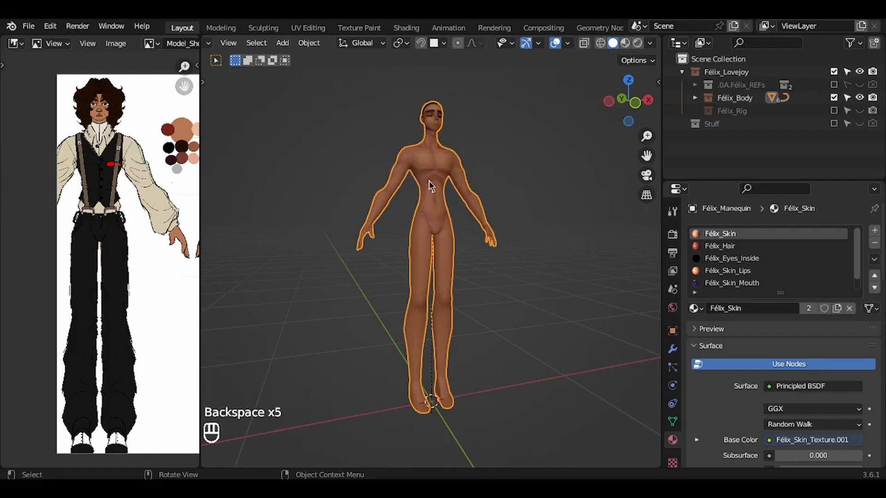
key(m)
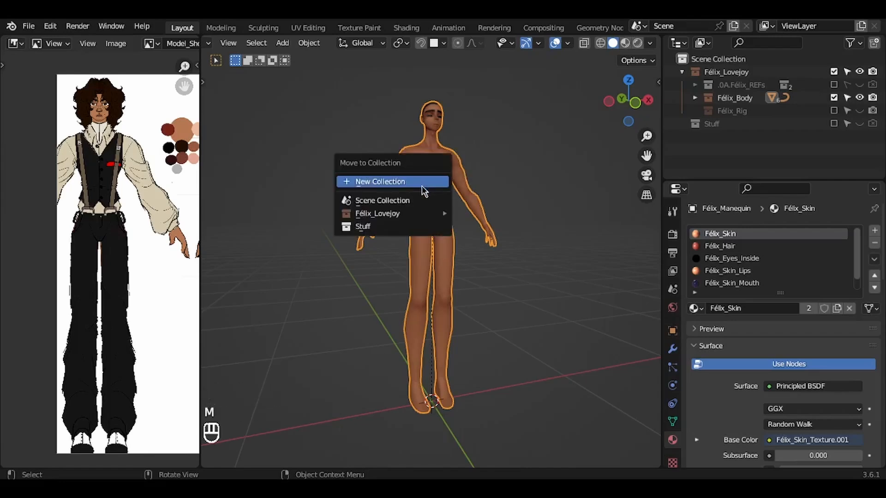
click(413, 201)
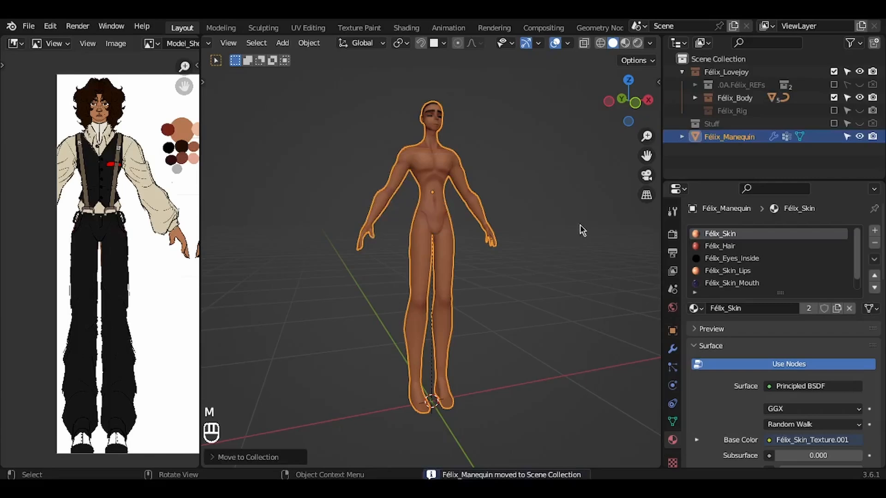
Step: Remove all material slots from the mannequin and keep it isolated
triple_click(881, 247)
triple_click(875, 245)
double_click(876, 244)
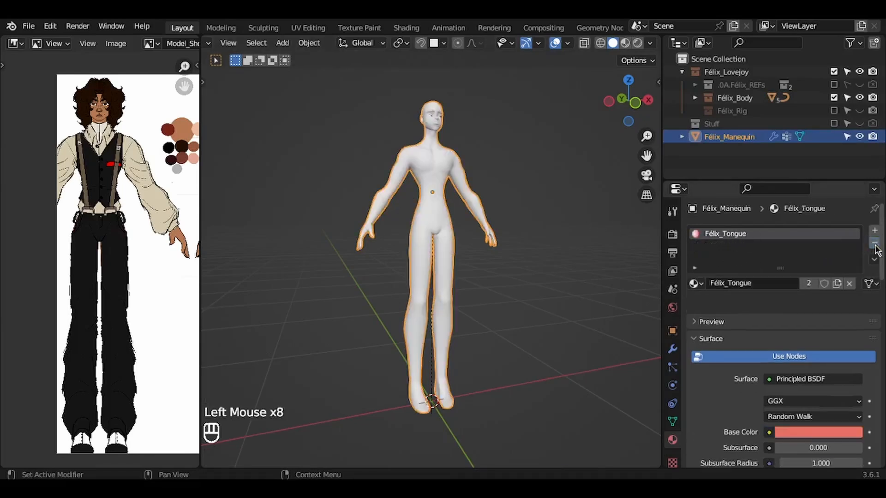
double_click(875, 245)
right_click(518, 140)
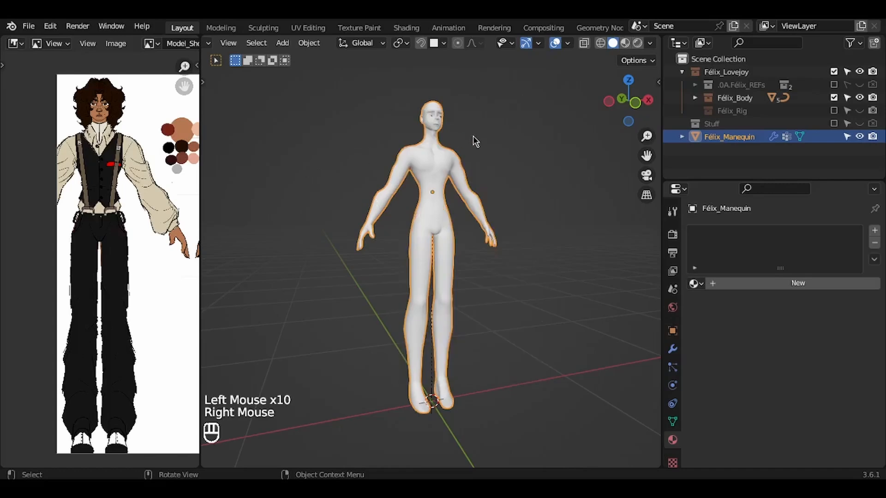
right_click(475, 139)
key(KP_Divide)
key(KP_Divide)
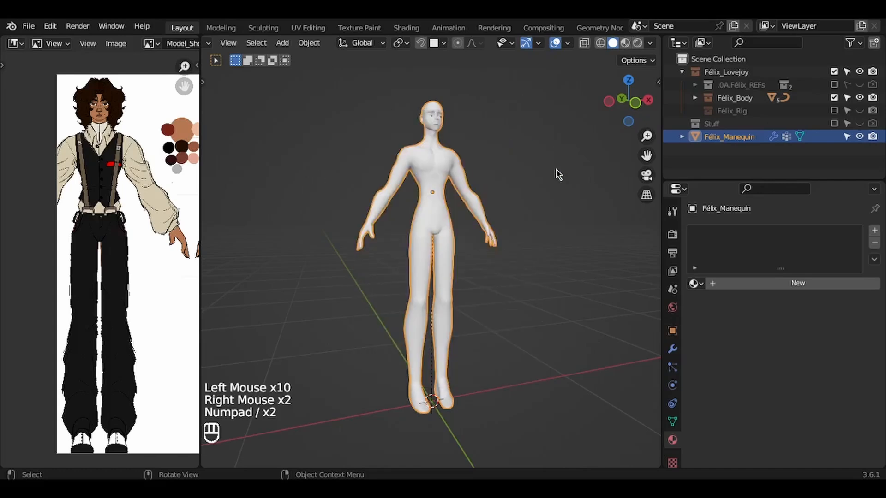
Step: Switch the mannequin to face editing and enable X-ray so selections reach through the mesh
key(KP_1)
key(Tab)
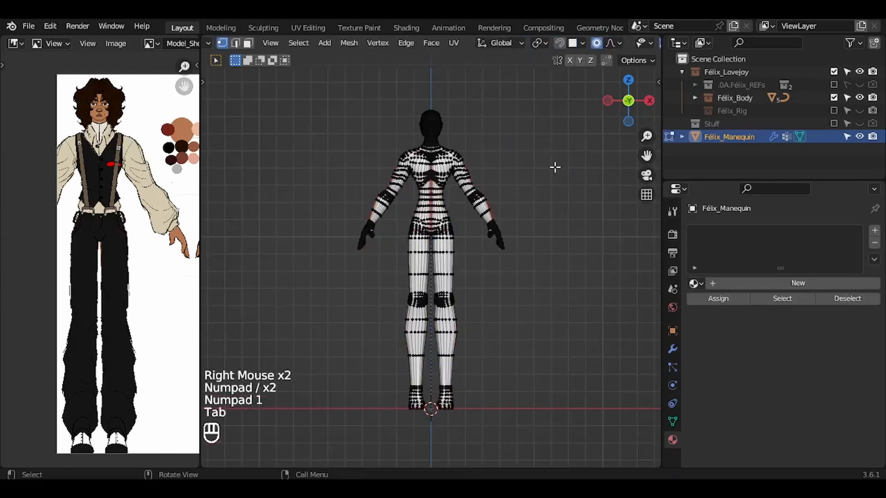
key(3)
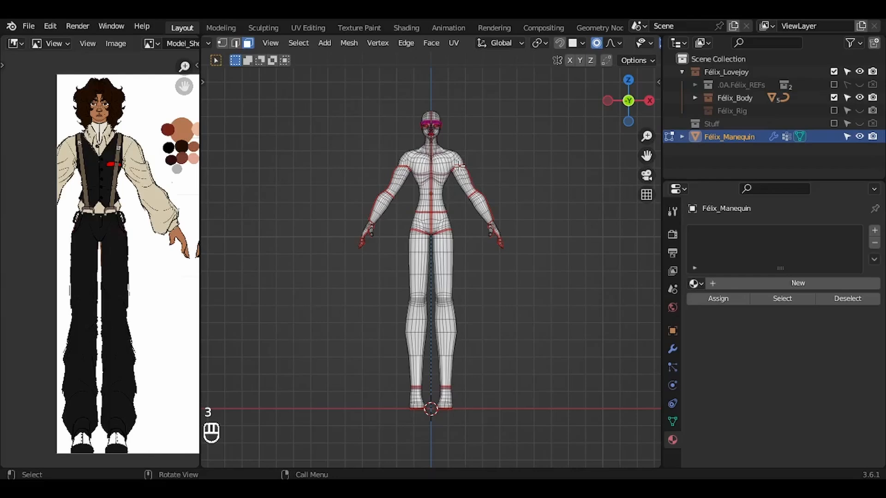
drag(412, 95, 457, 150)
key(KP_3)
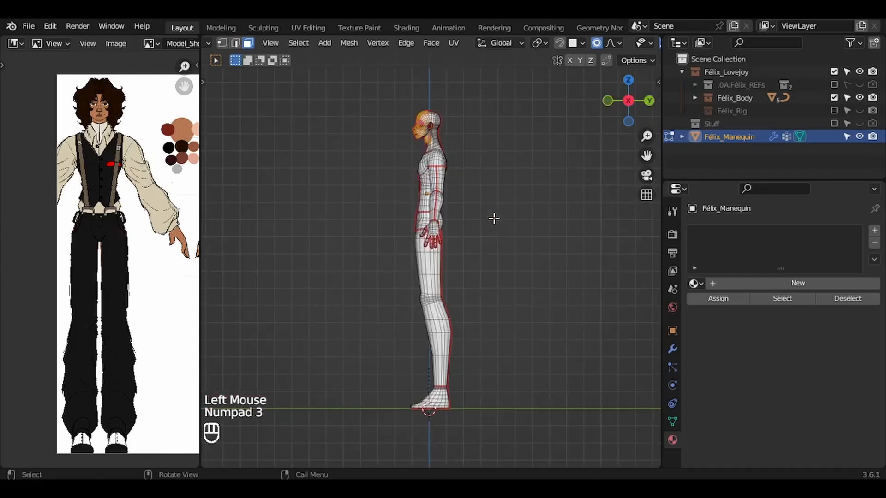
key(KP_6)
key(KP_3)
key(KP_Decimal)
shift+right_click(463, 216)
key(shift+c)
key(KP_Decimal)
key(t)
key(t)
scroll(645, 43, down, 3)
click(644, 43)
scroll(312, 116, down, 2)
Step: Select the whole head down to the middle of the neck and delete it from the mannequin
drag(312, 116, 562, 311)
alt+shift+click(506, 317)
shift+click(455, 337)
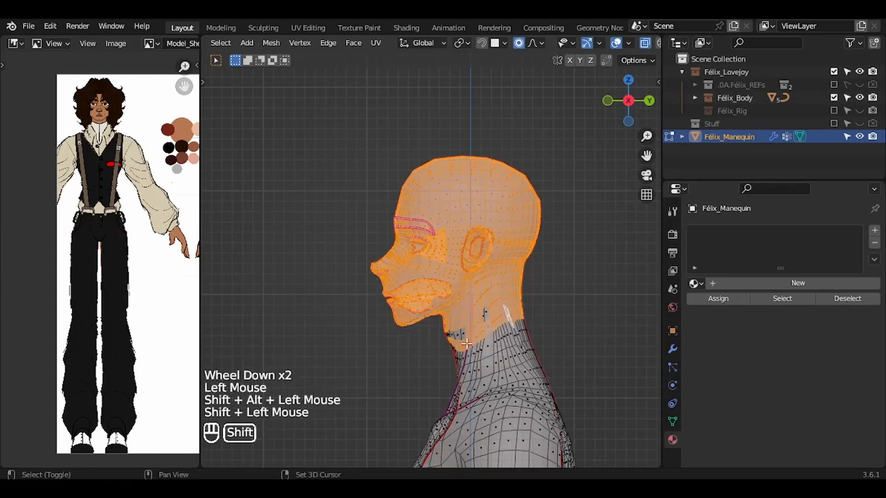
key(Delete)
click(381, 181)
Step: Select the mannequin's hand up to the wrist and delete it
key(KP_1)
drag(459, 245, 538, 327)
key(KP_Decimal)
key(KP_Divide)
key(KP_Divide)
key(KP_1)
key(KP_Decimal)
key(Delete)
click(391, 168)
Step: Turn off X-ray and proportional editing for the mannequin mesh
key(z)
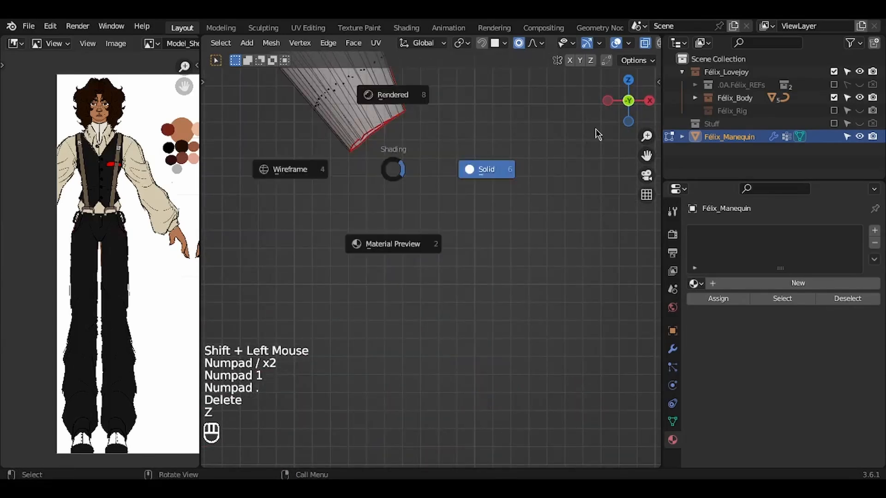
click(645, 43)
click(518, 43)
scroll(426, 281, down, 8)
shift+middle_drag(346, 318, 415, 282)
key(KP_1)
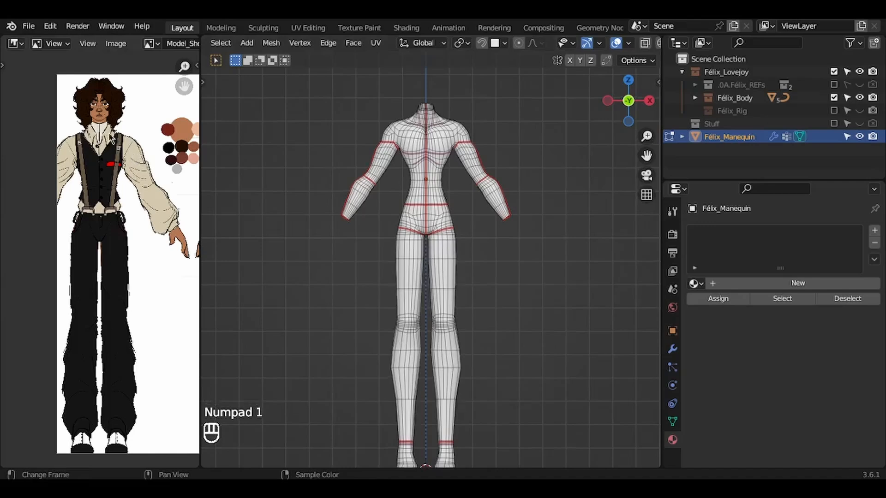
Step: Select the face loop around the lower neck and hide it
scroll(112, 151, up, 4)
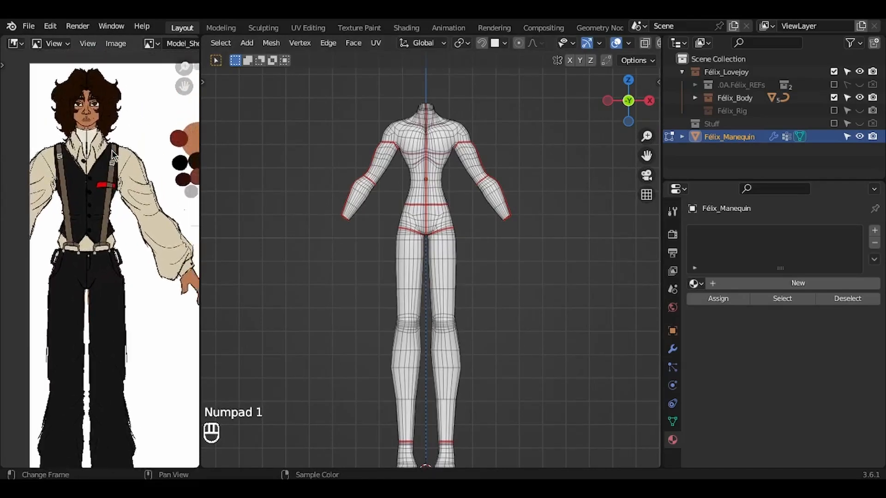
scroll(111, 151, up, 3)
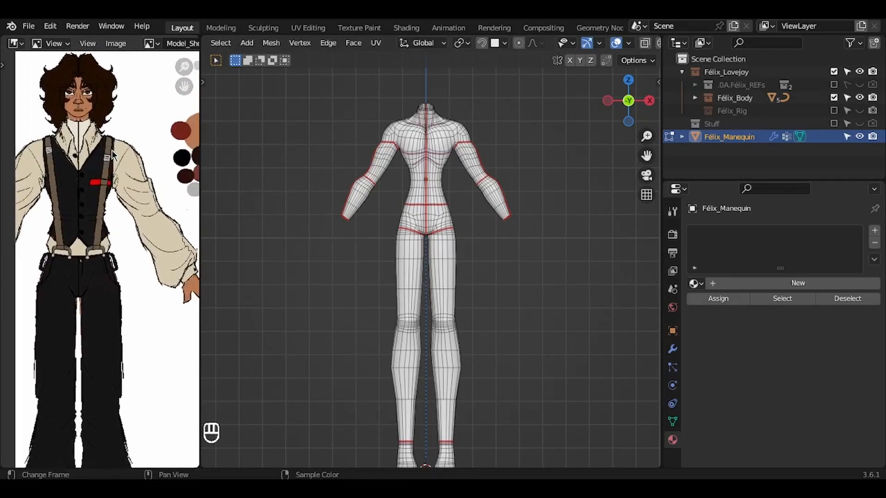
click(338, 43)
key(KP_Decimal)
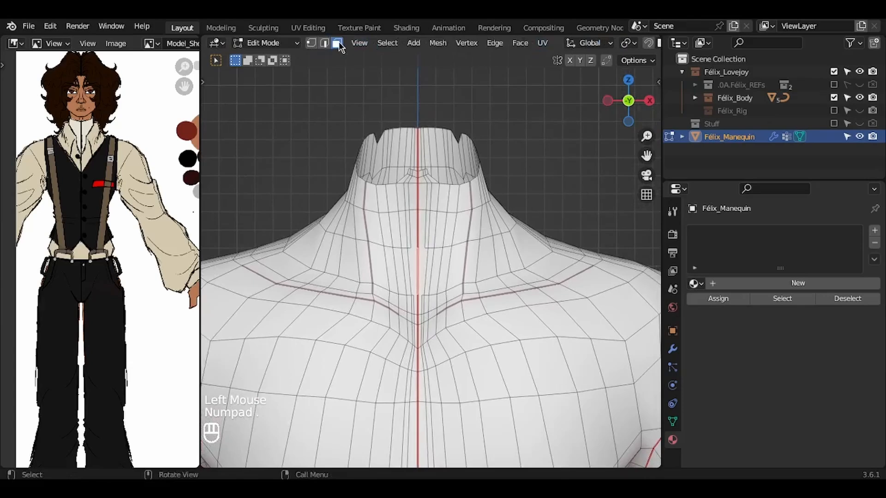
key(3)
key(3)
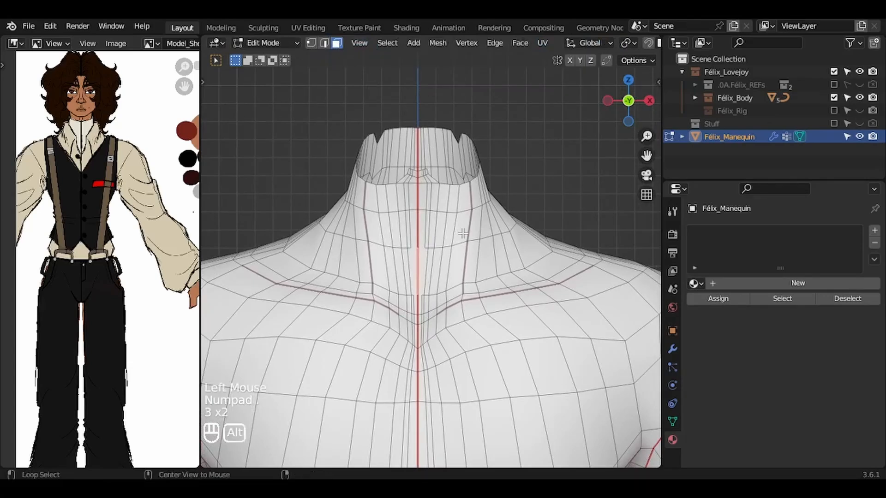
alt+click(463, 249)
alt+click(455, 225)
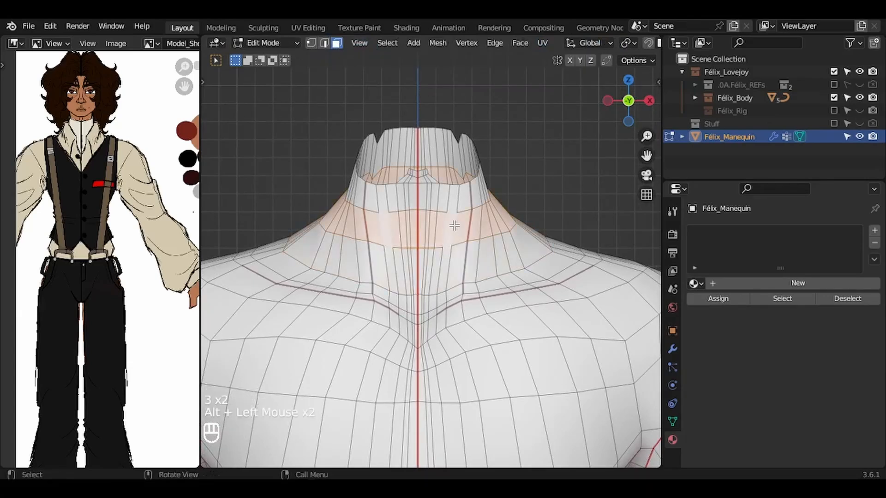
key(h)
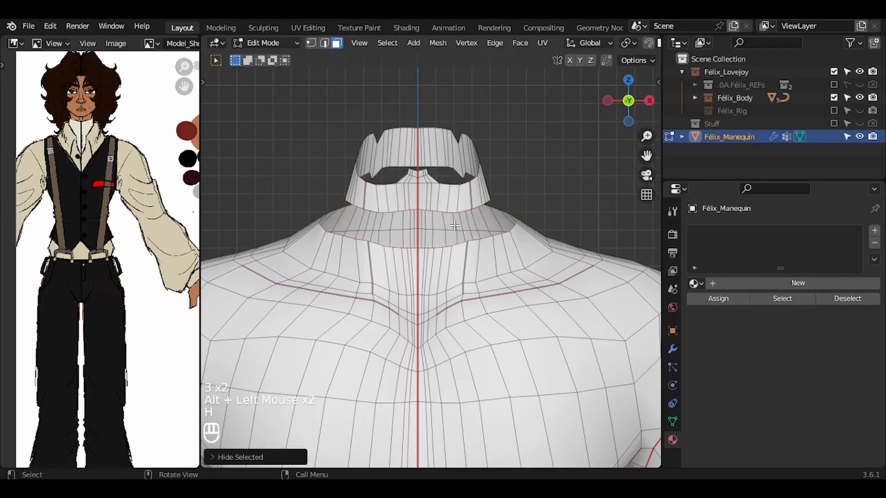
Step: Hide the face loop around the hips just below the waist seam
scroll(455, 226, down, 5)
alt+click(419, 366)
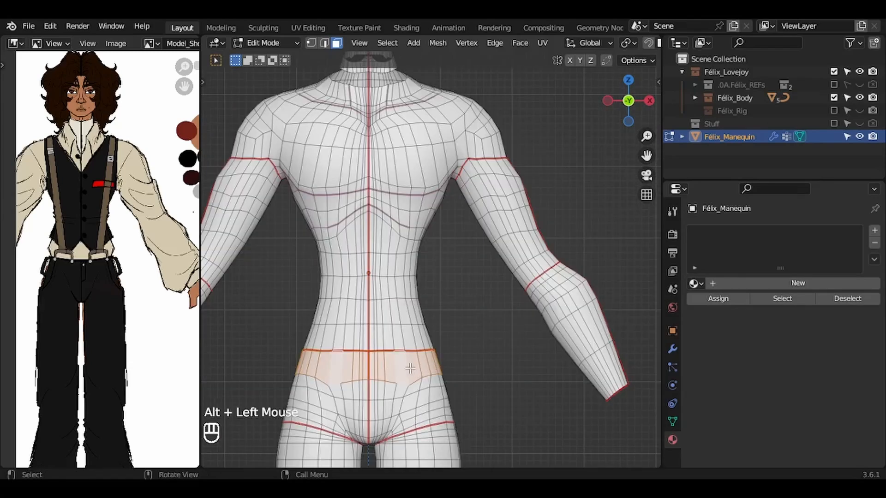
key(h)
shift+scroll(411, 369, up, 3)
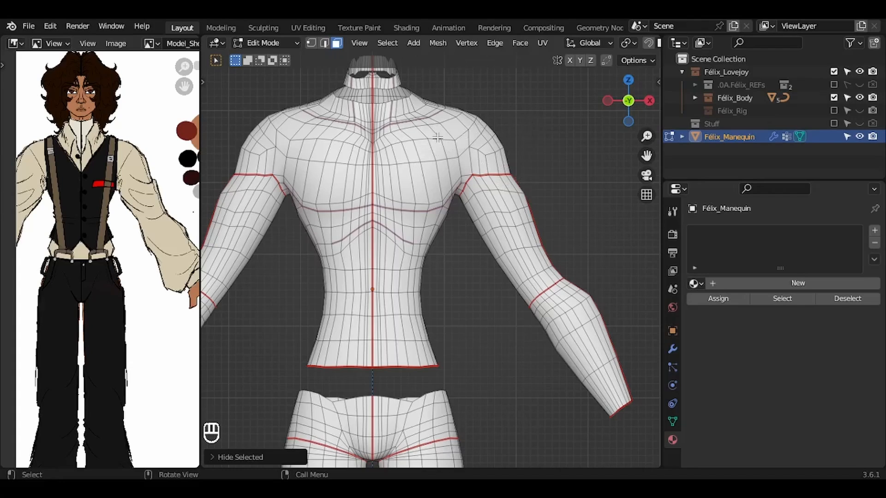
Step: Select the linked torso and arm faces and reveal the hidden neck and hip loops to include them
key(l)
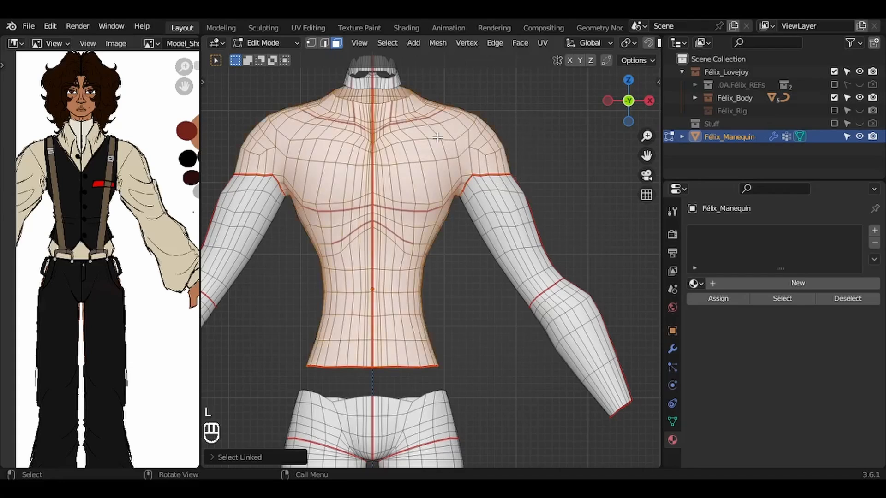
key(l)
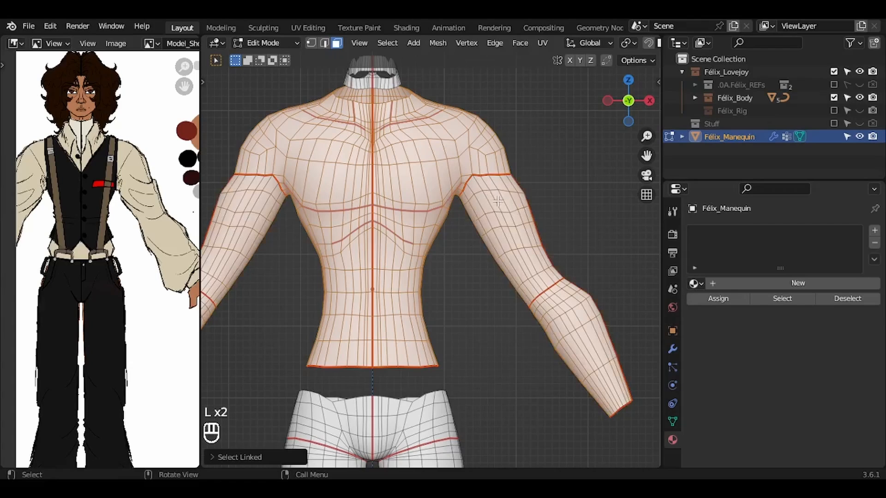
key(g)
key(Escape)
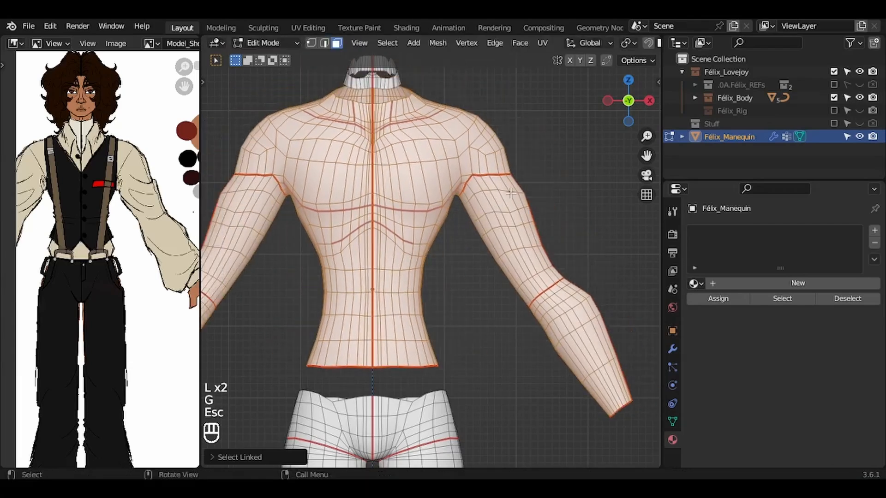
key(alt+h)
key(p)
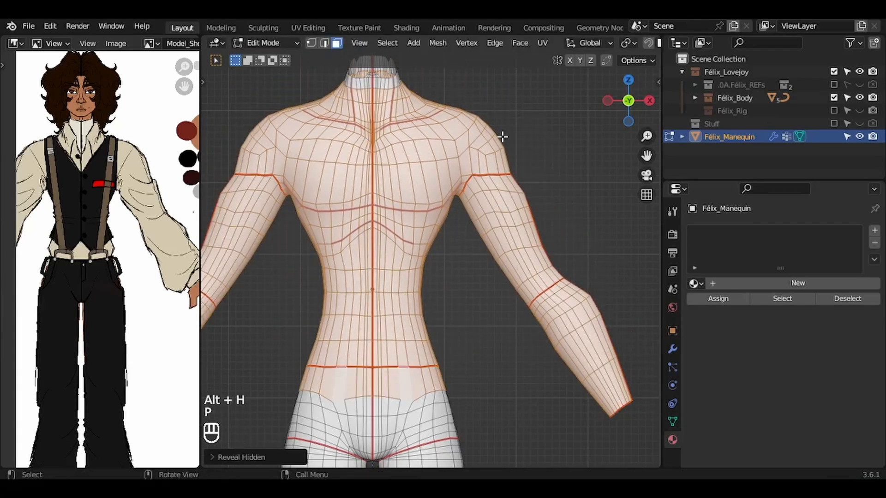
Step: Duplicate the selected torso and arm faces in place, separate them into a new object and return to Object Mode
key(shift+d)
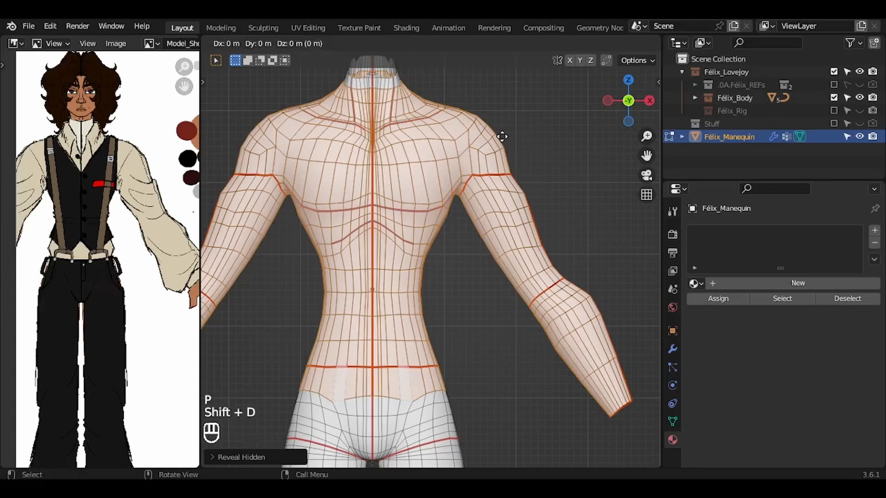
right_click(502, 137)
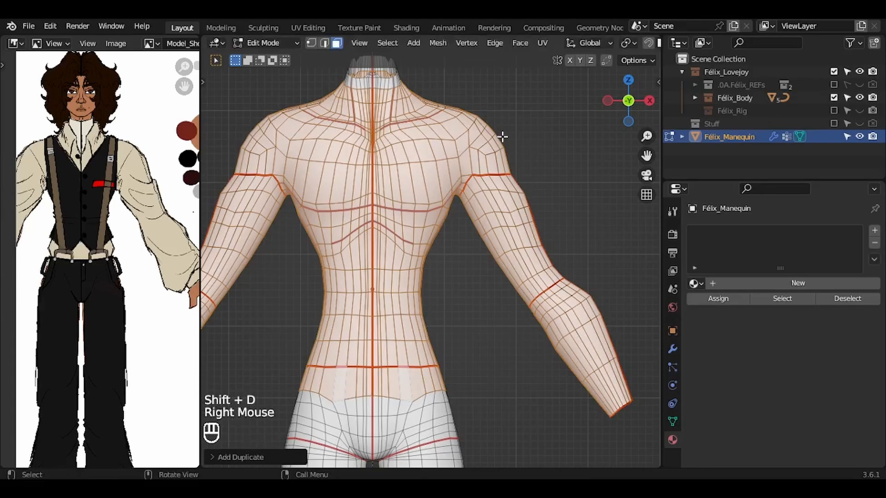
key(p)
click(503, 137)
key(Tab)
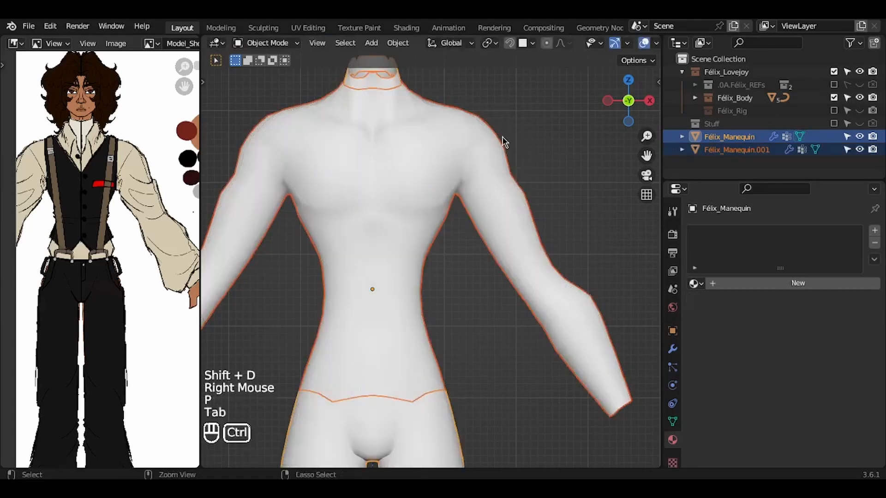
Step: Hide the original Félix_Manequin and select the separated torso-and-arms object
click(428, 412)
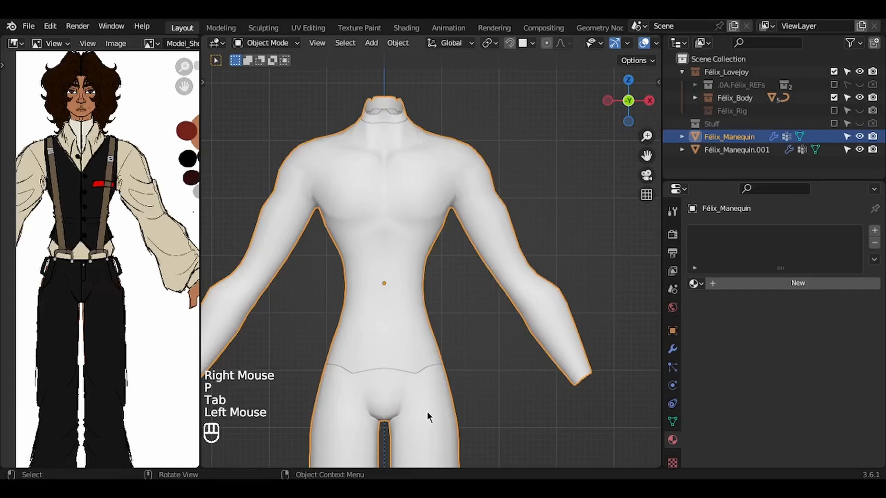
key(h)
ctrl+middle_drag(427, 412, 425, 400)
click(394, 213)
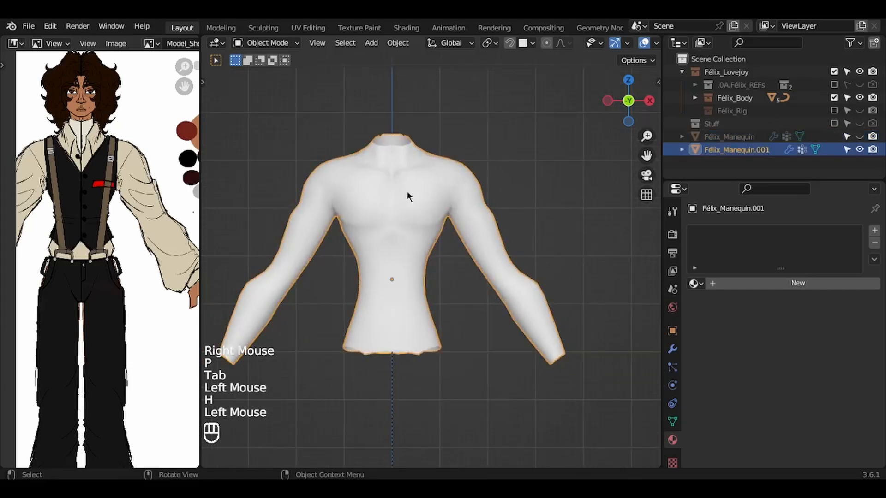
Step: Isolate the torso-and-arms object together with Félix_Body, keeping only the torso-and-arms object selected
ctrl+middle_drag(497, 340, 497, 364)
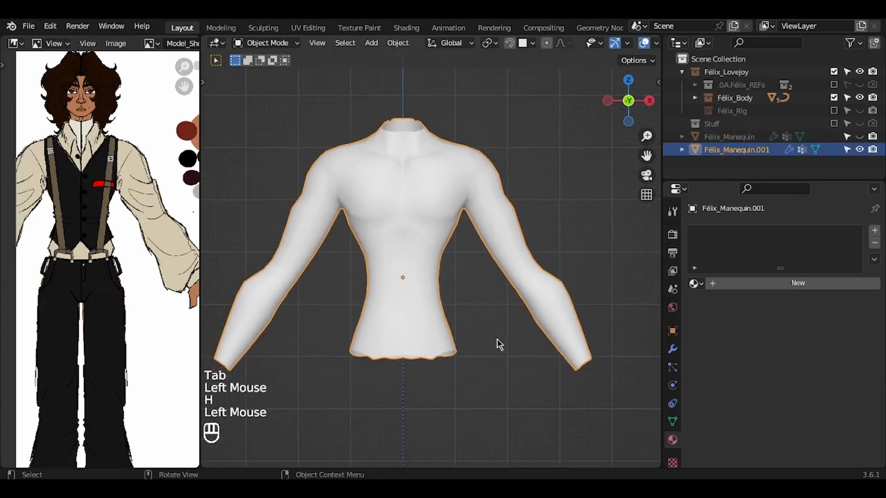
scroll(162, 209, up, 3)
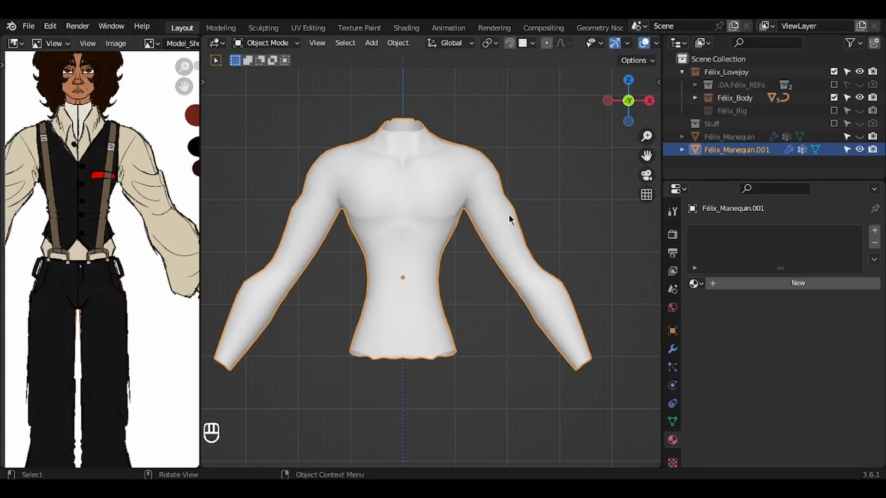
scroll(509, 214, up, 1)
shift+scroll(509, 214, down, 2)
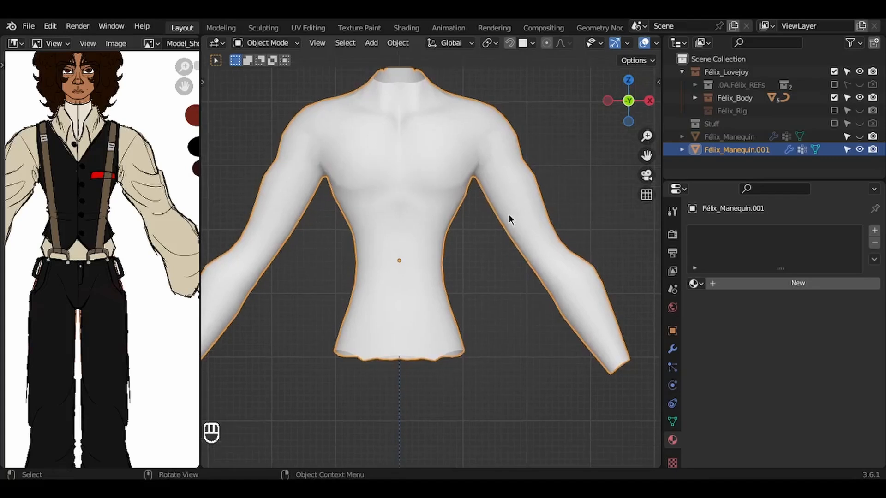
key(KP_Divide)
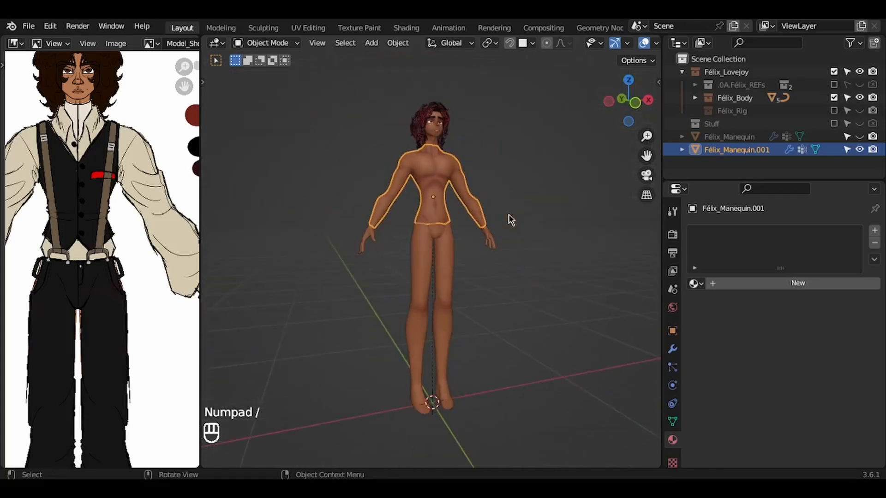
shift+click(447, 256)
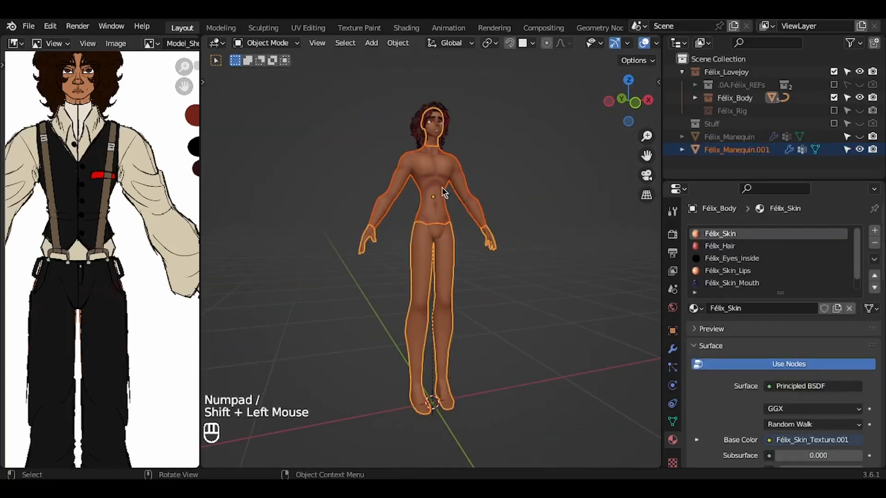
key(KP_Divide)
click(453, 259)
key(ctrl+i)
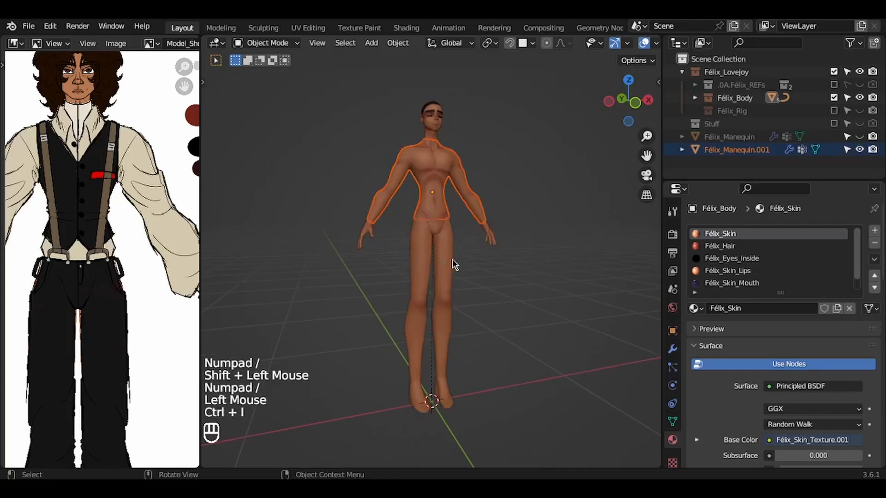
Step: Add a Solidify modifier to the torso-and-arms object, keeping its Mirror, Subdivision and Armature modifiers
key(KP_1)
key(KP_Decimal)
double_click(480, 226)
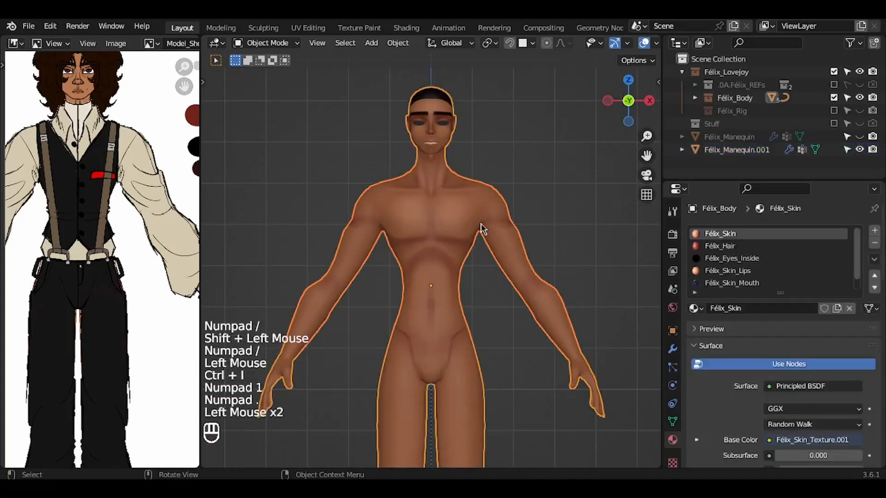
key(ctrl+z)
click(673, 350)
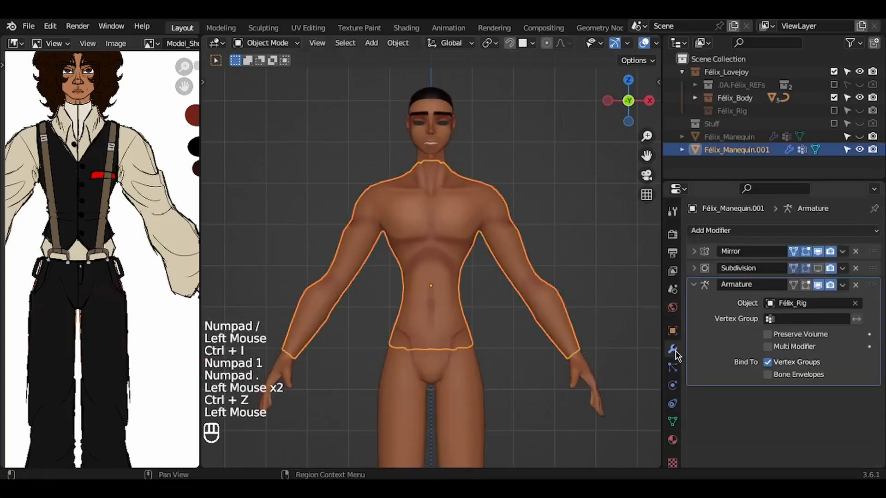
click(695, 287)
click(728, 233)
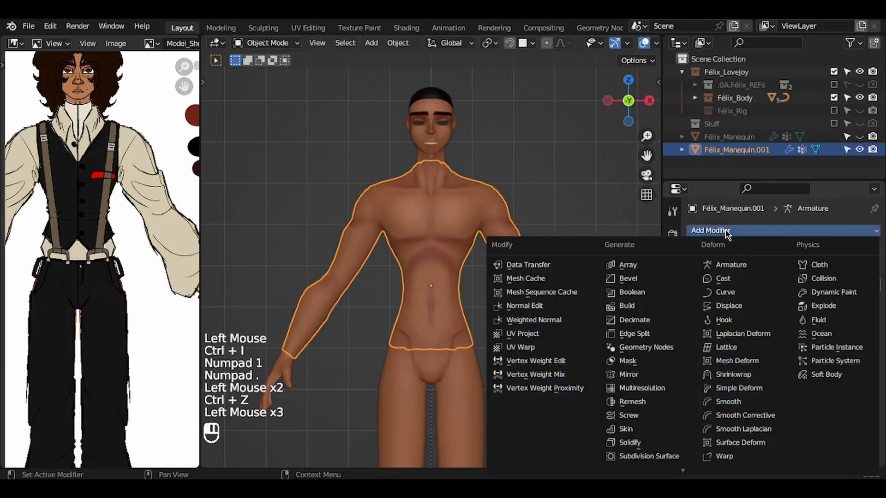
click(663, 444)
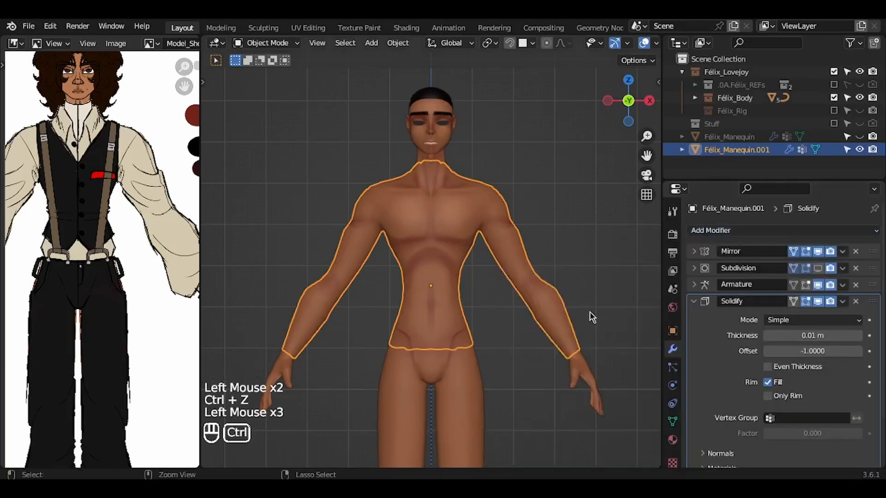
Step: Set the Solidify thickness to -0.005 m so the shirt sits outside the body
click(812, 335)
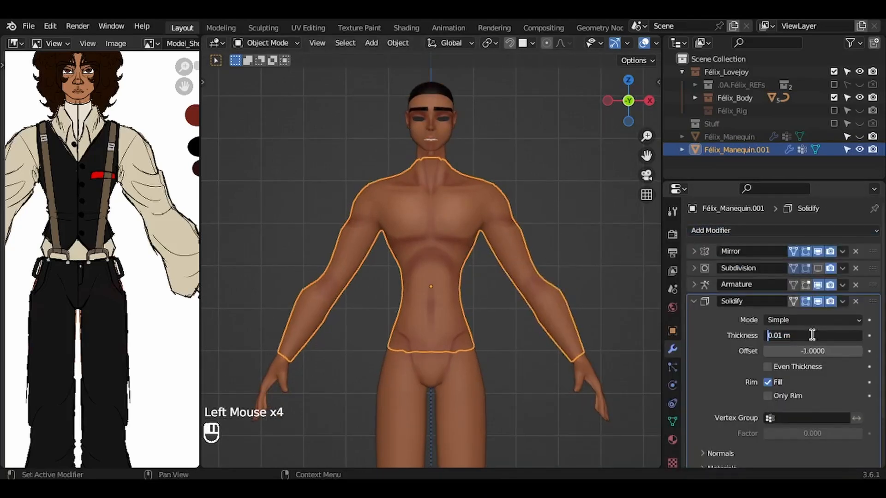
key(Right)
key(Right)
key(Delete)
text(05)
key(Return)
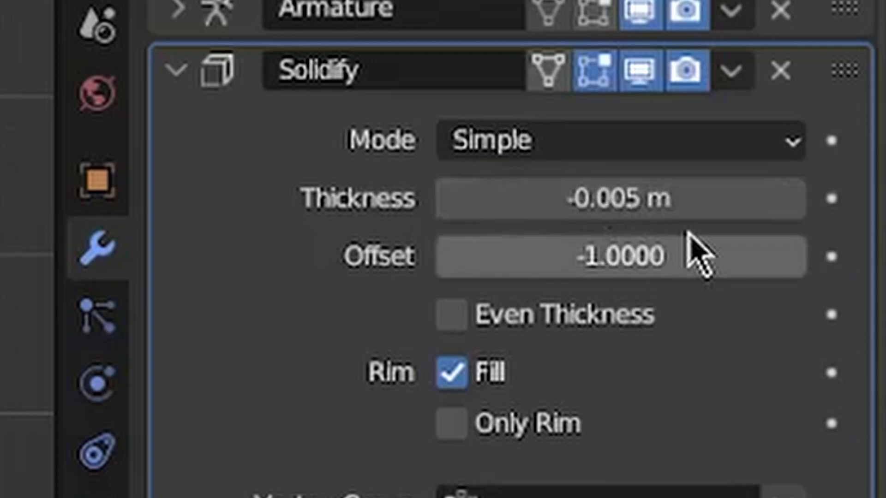
Step: Enter Edit Mode on the shirt and delete the vertices of its lowest loop around the hips
scroll(614, 289, up, 1)
ctrl+scroll(614, 289, up, 2)
shift+scroll(614, 289, down, 3)
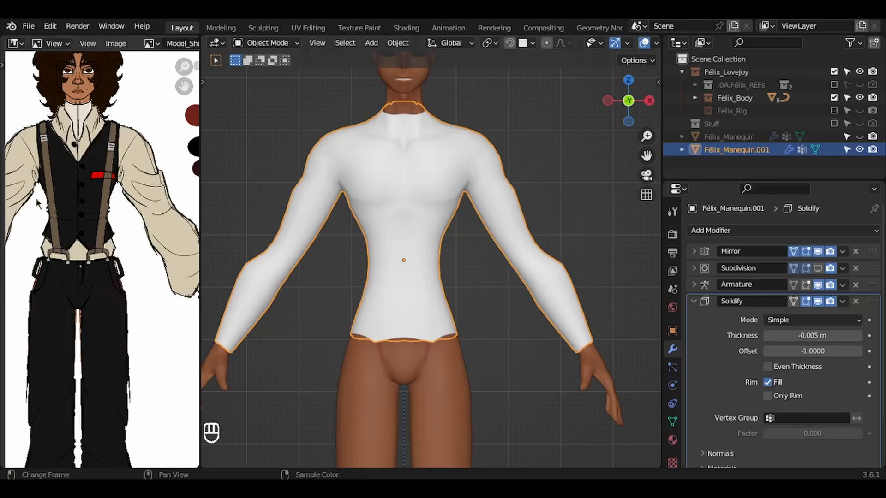
middle_drag(71, 192, 54, 195)
key(Tab)
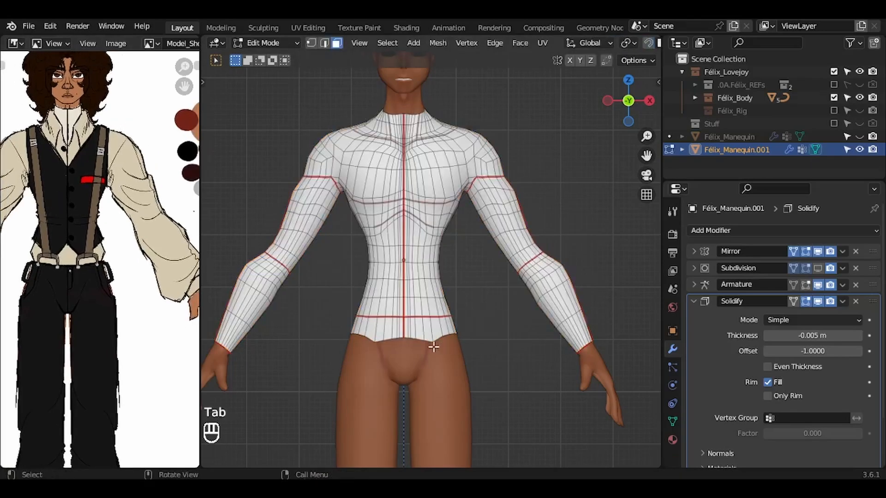
key(2)
key(1)
alt+click(419, 338)
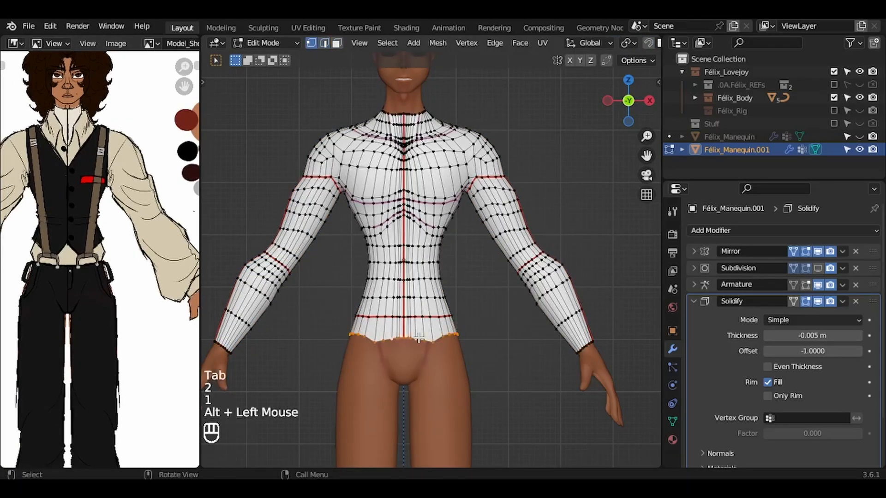
key(Delete)
click(390, 310)
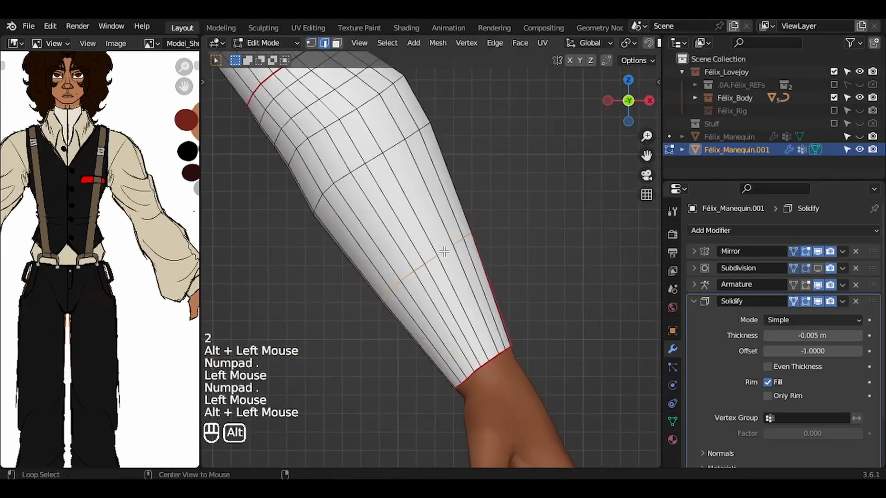
Step: Slide the forearm edge loop toward the wrist and shrink the sleeve's end loop at the wrist
key(g)
key(g)
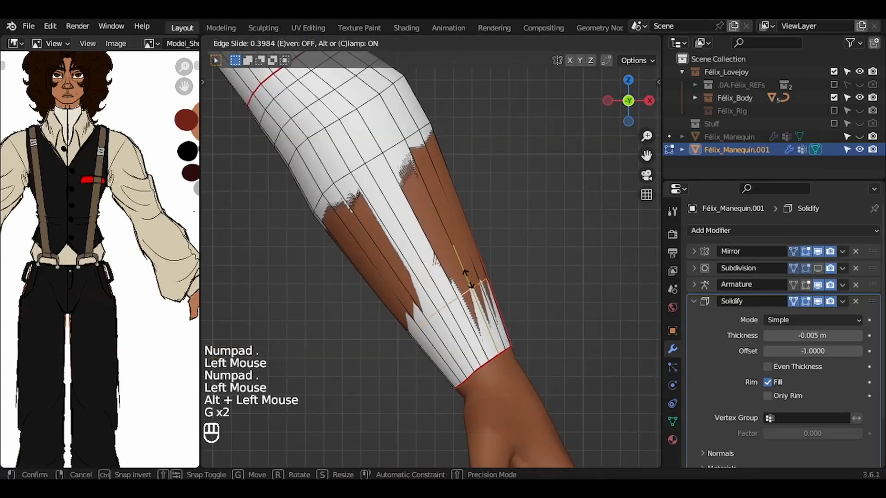
click(468, 282)
alt+click(507, 366)
shift+scroll(506, 366, down, 2)
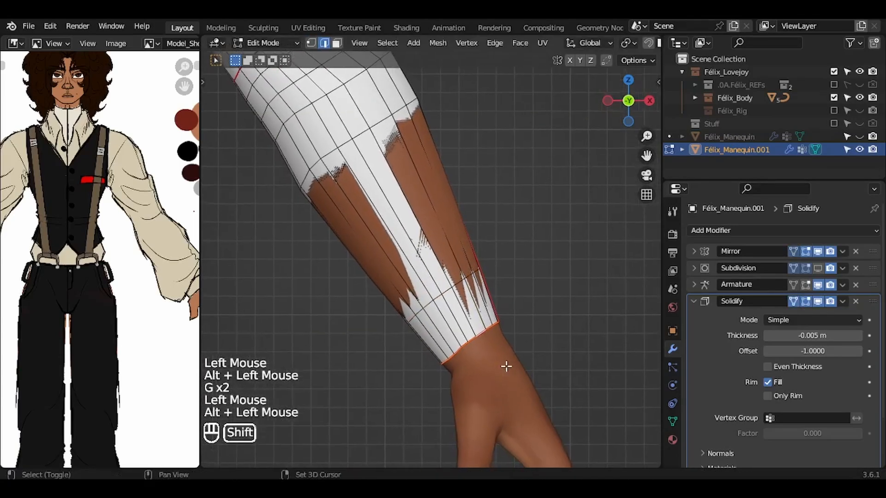
key(s)
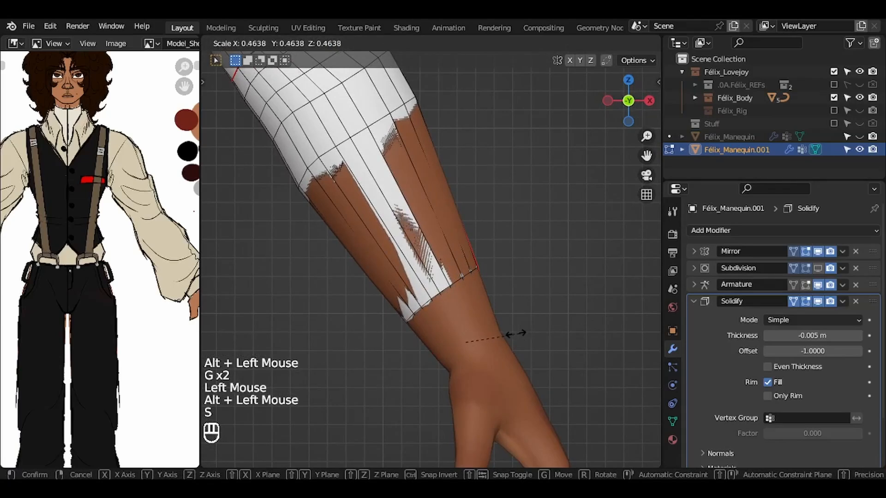
click(512, 333)
Step: Move the sleeve's lower edge loop down to the wrist and scale it up slightly around the arm
alt+click(456, 296)
key(g)
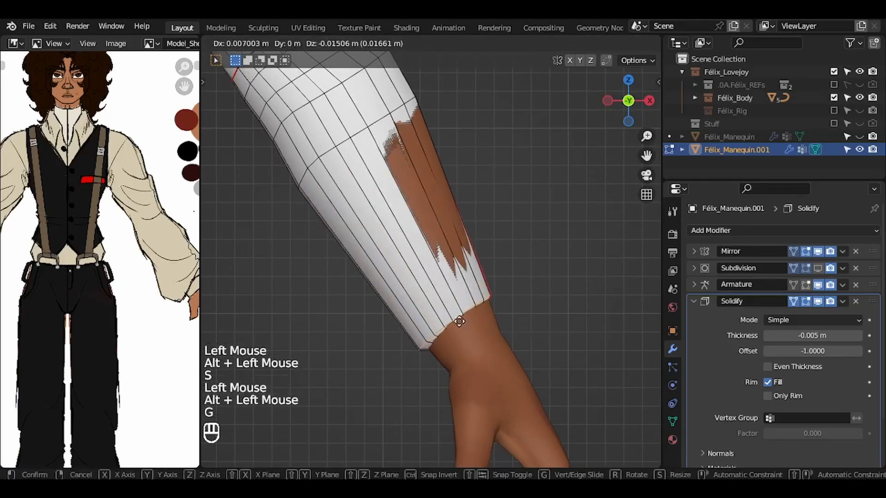
click(534, 289)
key(s)
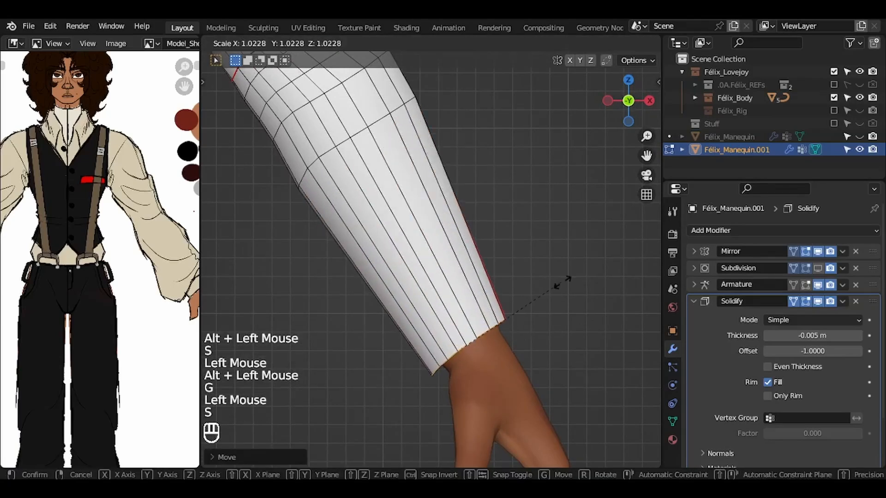
click(560, 283)
Step: Add a loop cut across the forearm, slide it toward the wrist and scale it down slightly to start the cuff
key(ctrl+r)
click(477, 230)
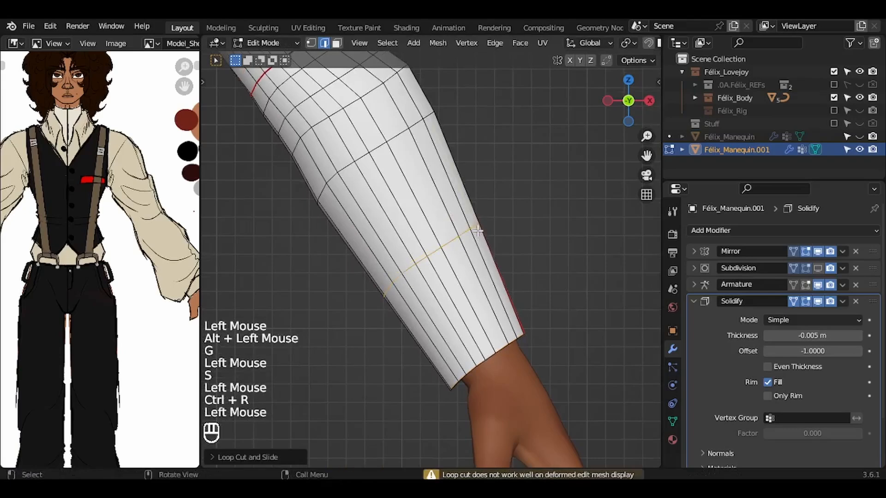
key(g)
key(g)
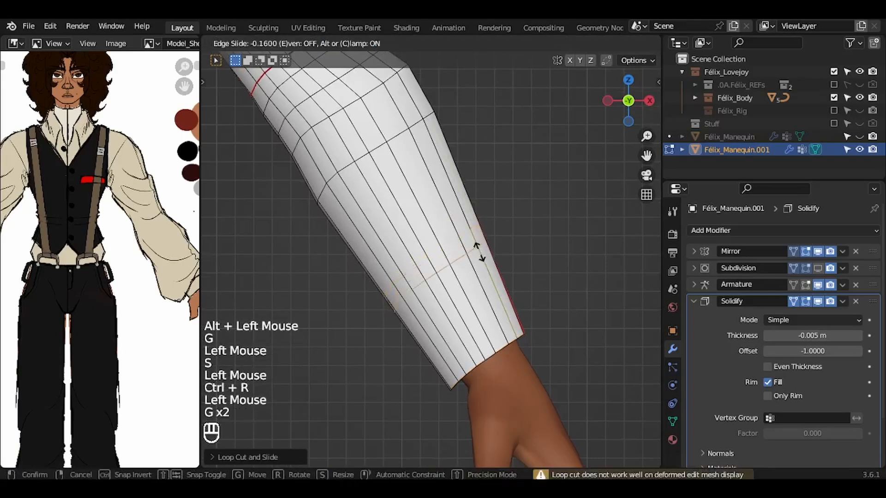
click(532, 258)
key(s)
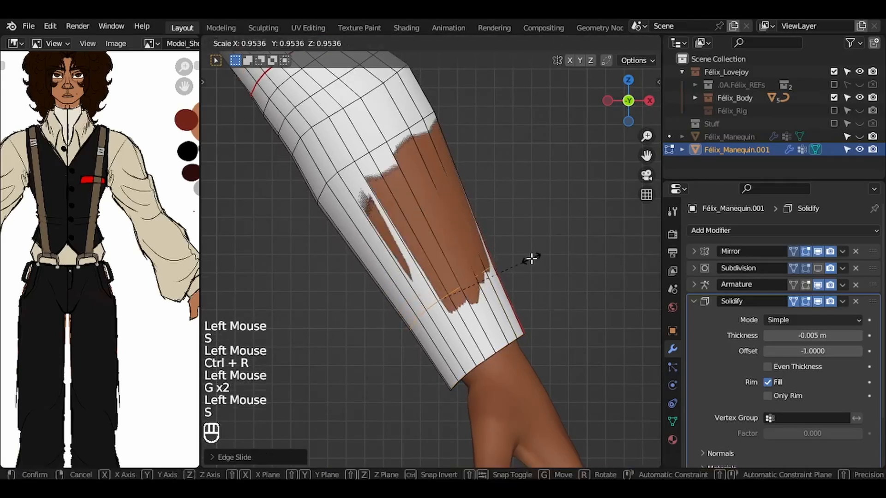
click(483, 218)
Step: Add a loop cut above the cuff and enlarge it into a puff, then widen the cuff's upper loop to cover the skin
key(ctrl+r)
click(469, 204)
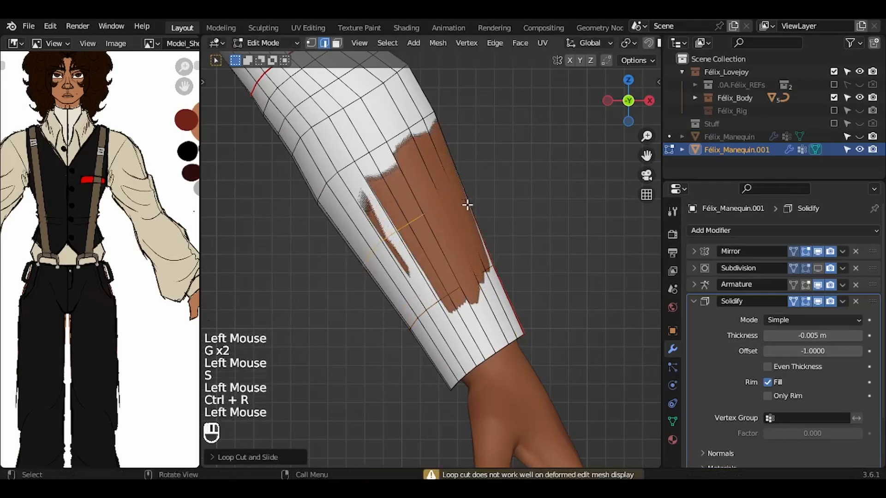
key(s)
click(525, 200)
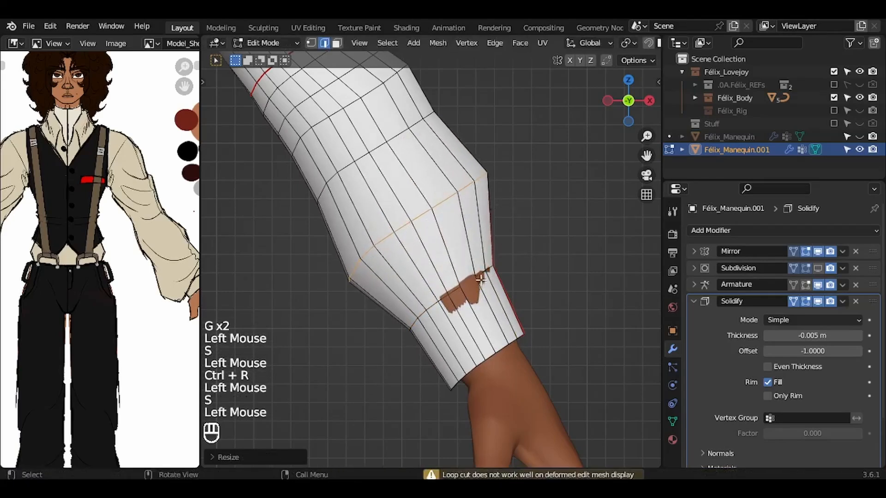
alt+click(468, 283)
key(s)
click(535, 260)
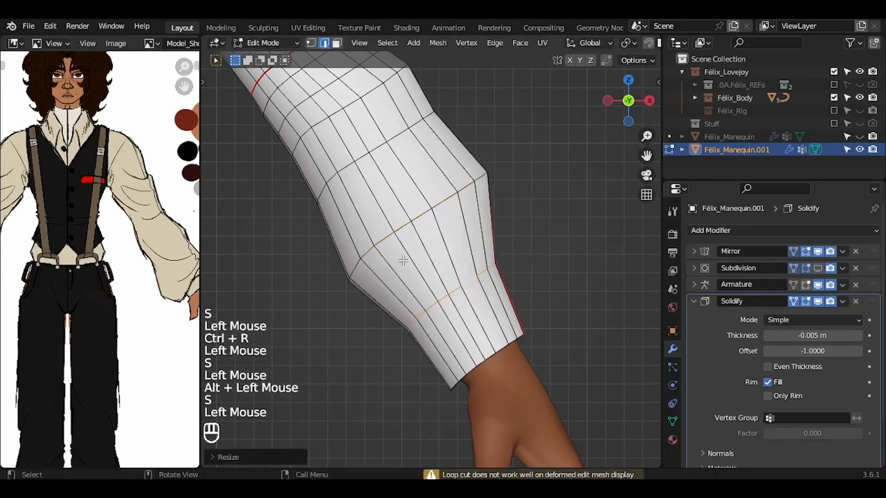
Step: Following the reference sleeve, add two loop cuts between puff and cuff, moving and scaling the first to round out the puff
scroll(172, 272, up, 2)
scroll(172, 272, up, 3)
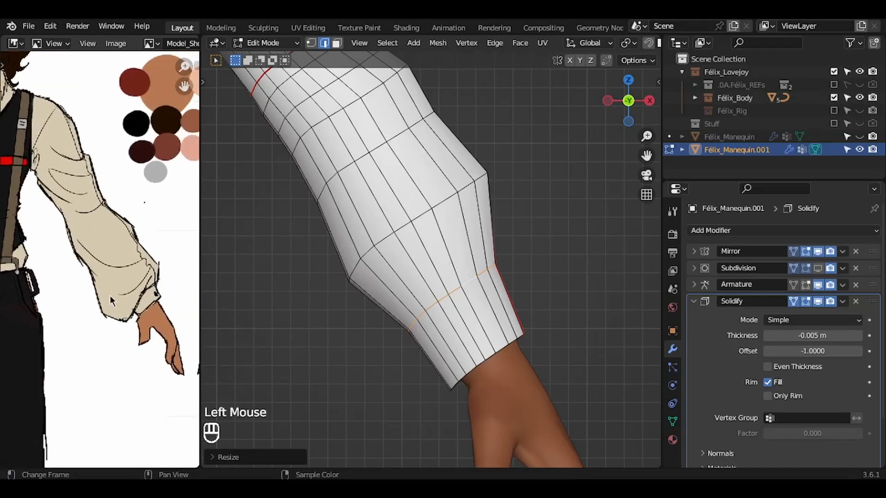
key(ctrl+r)
click(441, 210)
key(s)
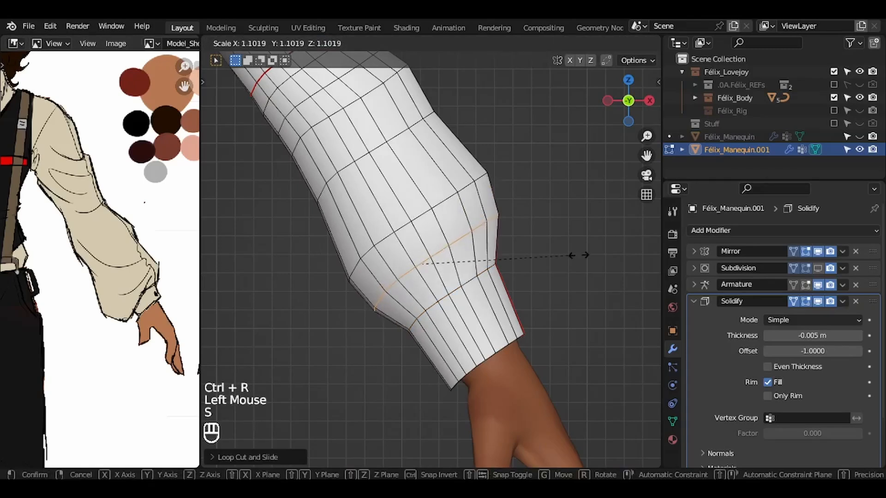
click(578, 255)
key(g)
click(553, 263)
key(s)
click(531, 259)
key(ctrl+r)
click(497, 255)
Step: Reshape the sleeve's inner elbow and forearm by moving vertices with proportional editing
key(g)
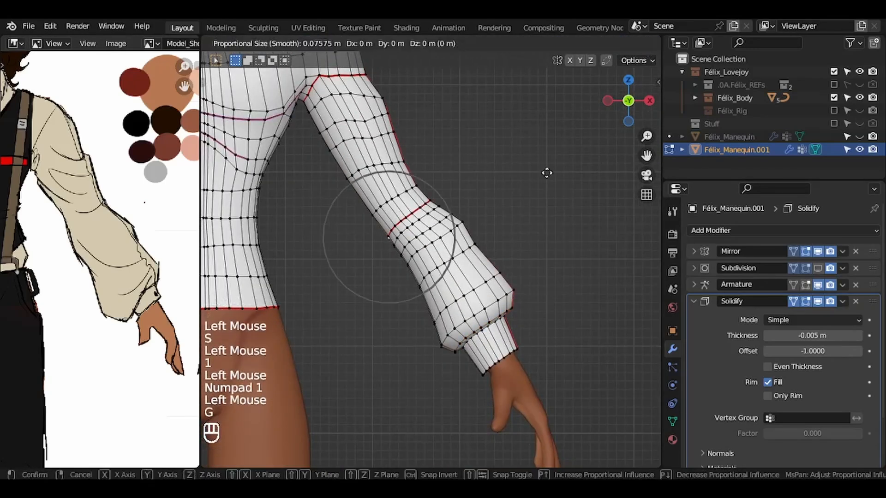
click(547, 173)
click(421, 287)
key(g)
click(413, 289)
Step: Set the Solidify thickness to -0.01 m
click(807, 335)
key(BackSpace)
key(BackSpace)
text(1)
key(Return)
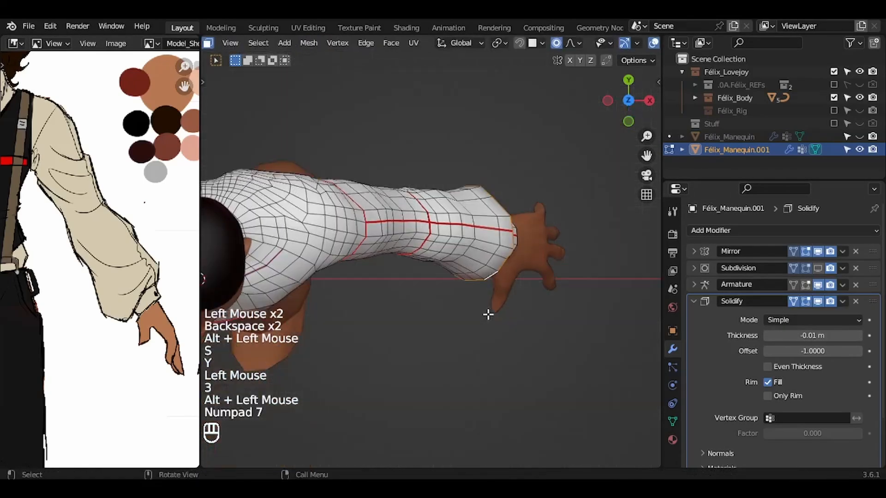
Step: Widen the sleeve's elbow edge loop along the Y axis, working from the top view
alt+click(511, 240)
key(2)
alt+click(427, 235)
key(s)
key(y)
click(618, 235)
Step: Scale the puff's lower loop and the upper-arm edge loop along the Y axis to even out the sleeve
alt+click(512, 247)
key(s)
key(y)
click(540, 217)
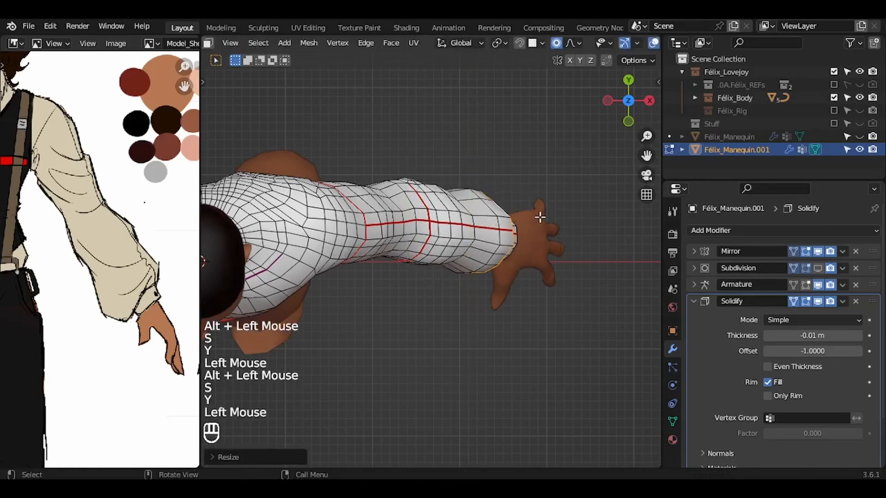
alt+click(386, 217)
key(s)
key(y)
click(498, 231)
Step: In front view, adjust the underside vertices of the upper sleeve with proportional editing and save the file
key(KP_1)
key(1)
shift+middle_drag(499, 232, 577, 265)
click(399, 160)
key(g)
click(394, 160)
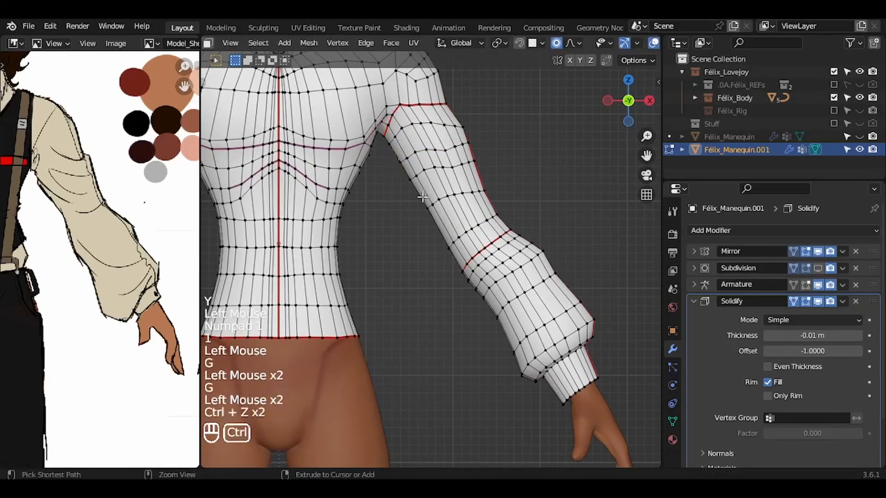
key(g)
key(Escape)
key(g)
click(425, 217)
key(ctrl+s)
Step: Pull the sleeve's outer vertices near the shoulder and above the elbow outward
click(455, 107)
key(g)
click(463, 107)
click(497, 214)
key(g)
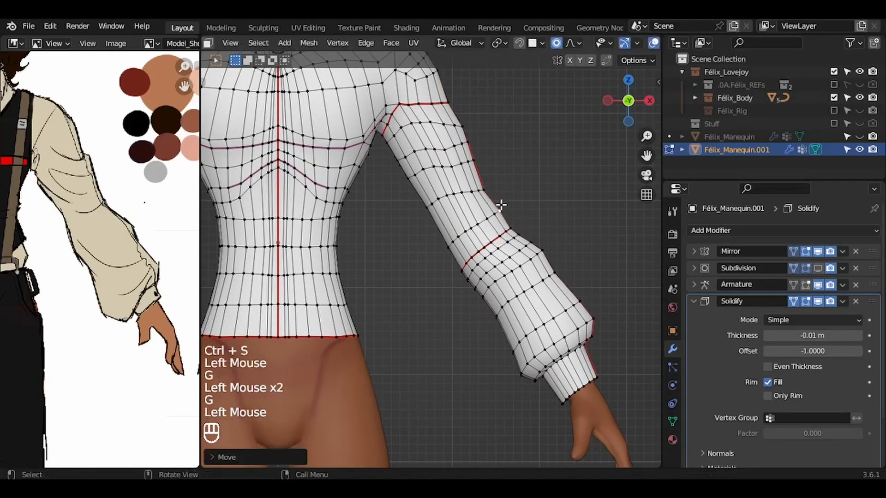
Step: Pull the underside vertices of the upper arm and forearm outward to loosen the sleeve's lower contour
click(427, 209)
key(g)
click(420, 214)
click(401, 162)
key(g)
click(393, 168)
click(497, 317)
key(g)
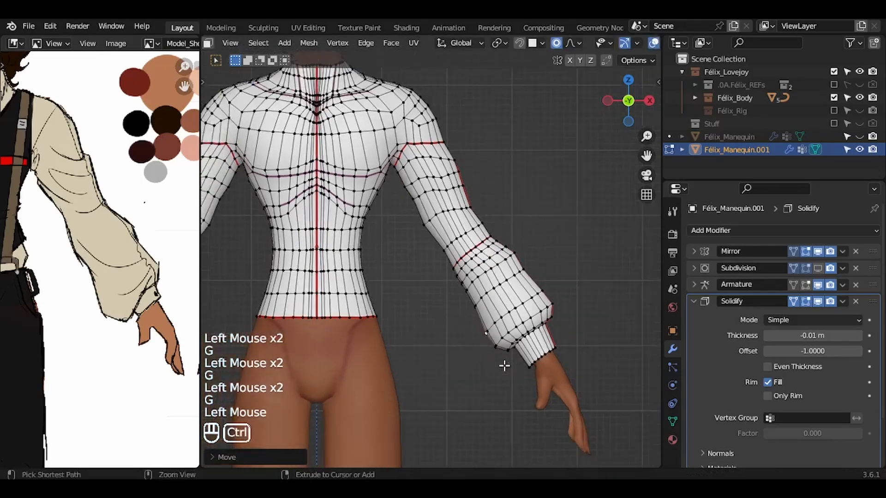
Step: Check the reference collar, then select the neck opening loop, grow the selection and delete those neck vertices
ctrl+middle_drag(505, 366, 499, 388)
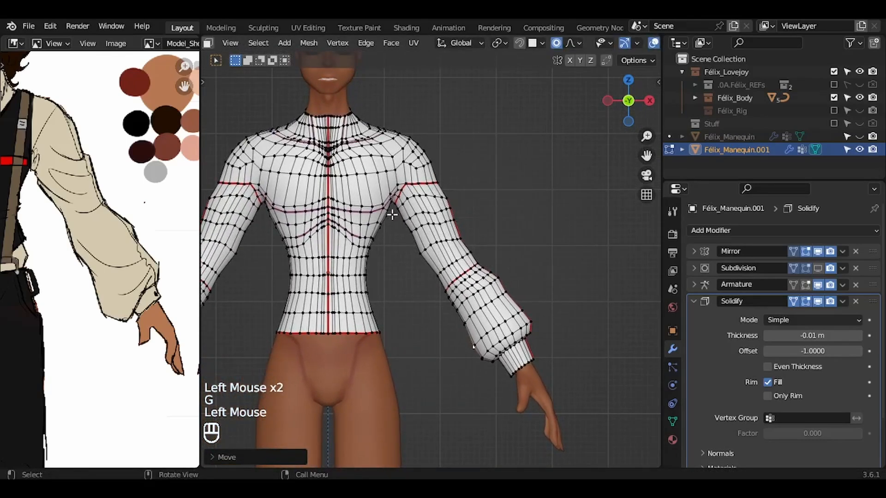
shift+middle_drag(385, 216, 428, 278)
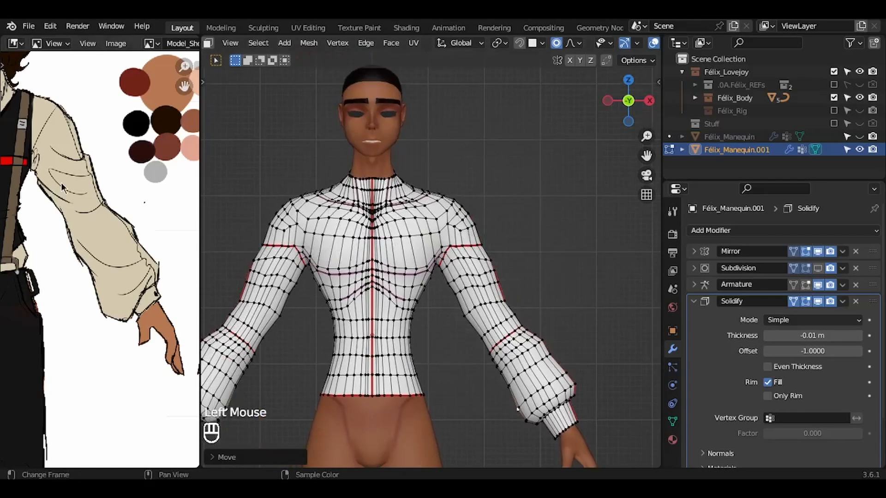
middle_drag(60, 181, 178, 238)
scroll(74, 203, up, 4)
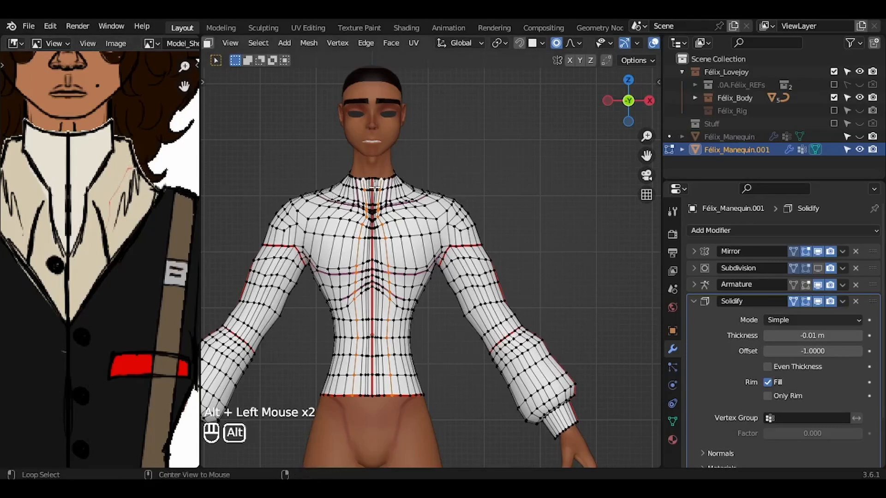
key(ctrl+KP_Add)
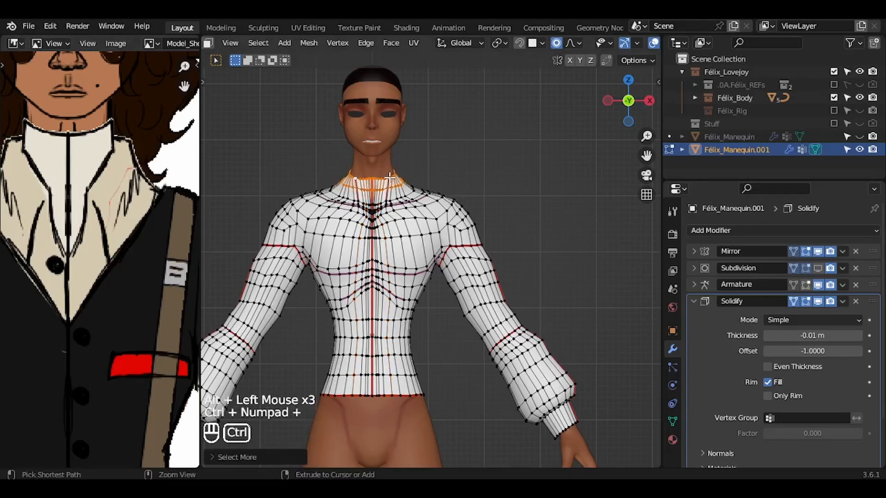
key(Delete)
click(391, 178)
Step: Select the sleeve's cuff opening loop, grow the selection up to the middle of the upper arm and delete those sleeve vertices
scroll(564, 362, up, 3)
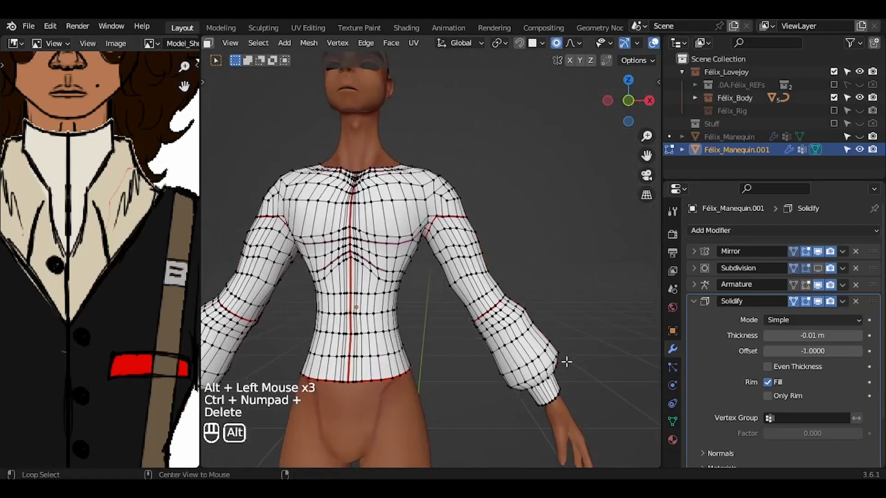
key(KP_1)
alt+click(564, 385)
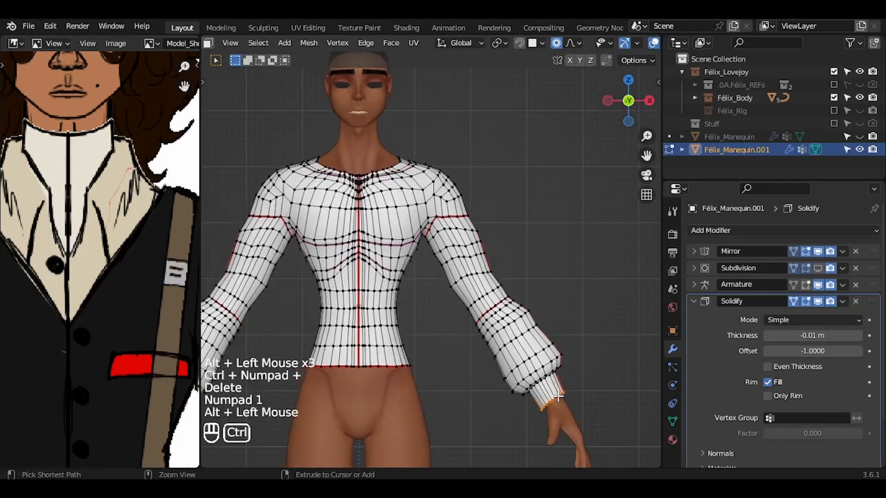
key(ctrl+KP_Add)
key(ctrl+KP_Add)
key(ctrl+KP_Add)
key(ctrl+KP_Add)
key(ctrl+KP_Add)
key(ctrl+KP_Add)
key(ctrl+KP_Add)
key(ctrl+KP_Add)
key(ctrl+KP_Add)
key(ctrl+KP_Add)
key(ctrl+KP_Add)
key(ctrl+KP_Add)
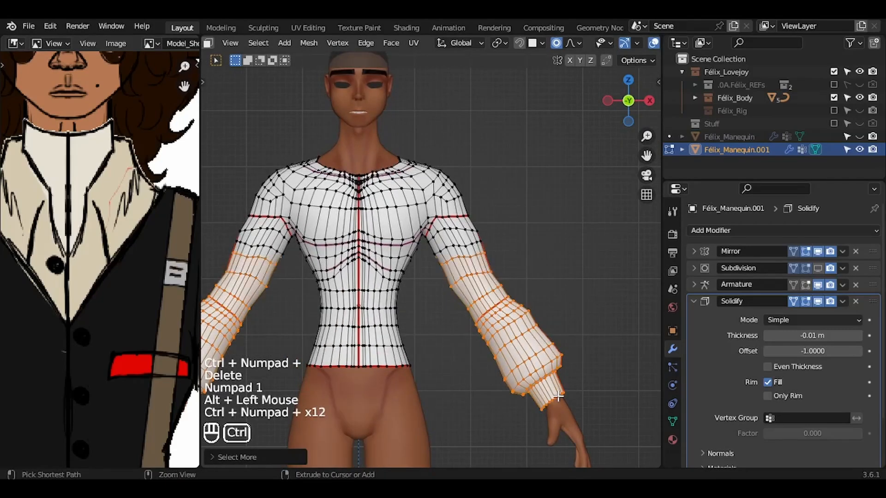
key(ctrl+z)
key(Delete)
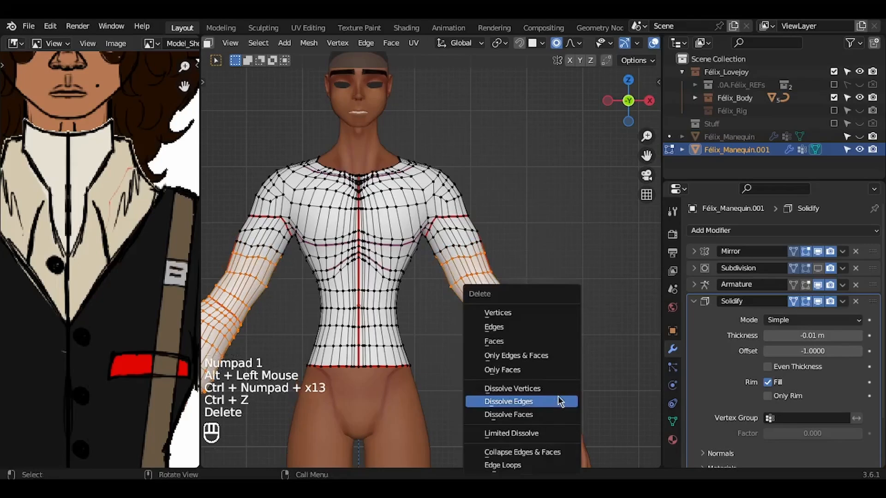
click(496, 347)
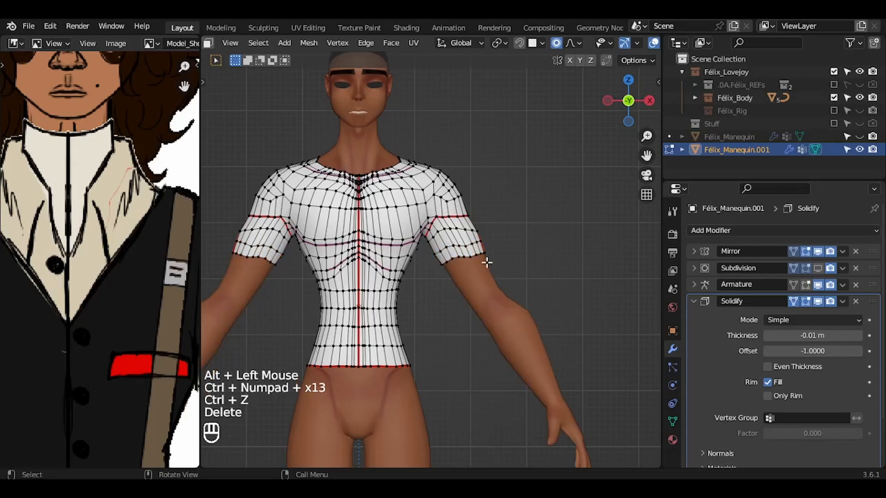
Step: Undo the deletion of the lower sleeves
click(453, 259)
key(g)
key(Escape)
key(ctrl+z)
key(ctrl+z)
key(ctrl+z)
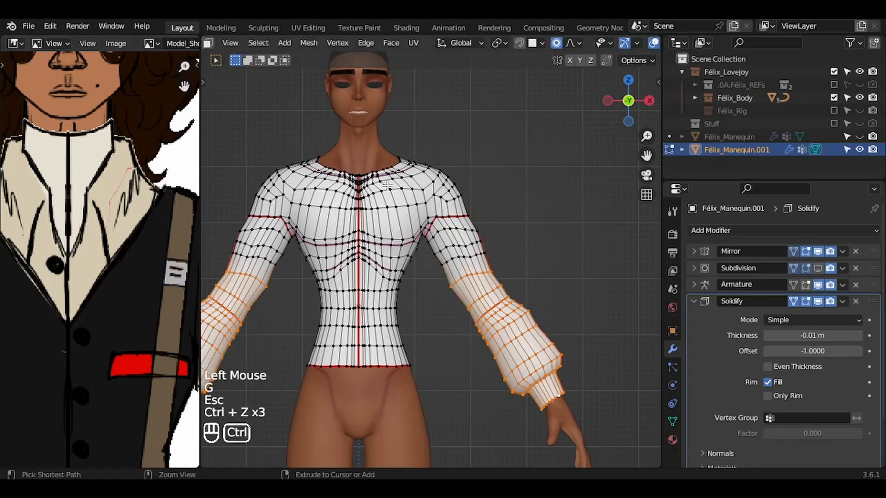
Step: Undo back through the grown sleeve selections and the earlier deletion of the neck vertices
key(ctrl+z)
key(ctrl+z)
key(ctrl+z)
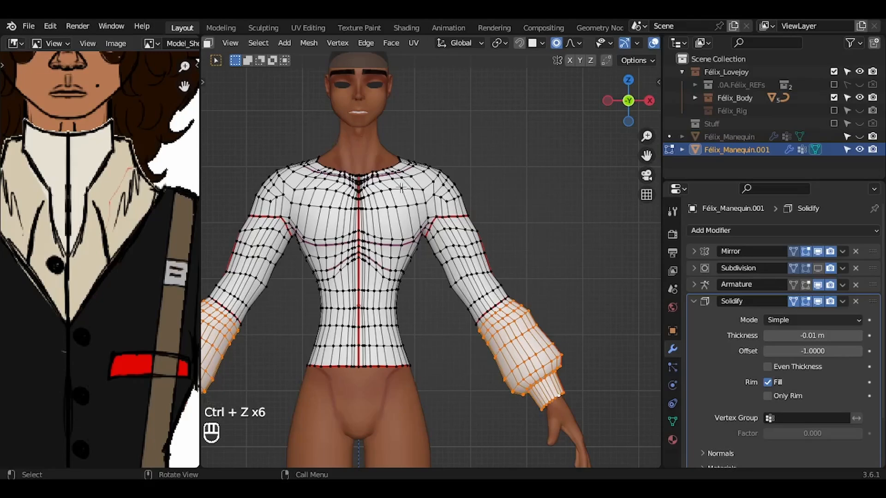
key(ctrl+z)
key(ctrl+z)
key(ctrl+z)
key(ctrl+z)
key(ctrl+z)
key(ctrl+z)
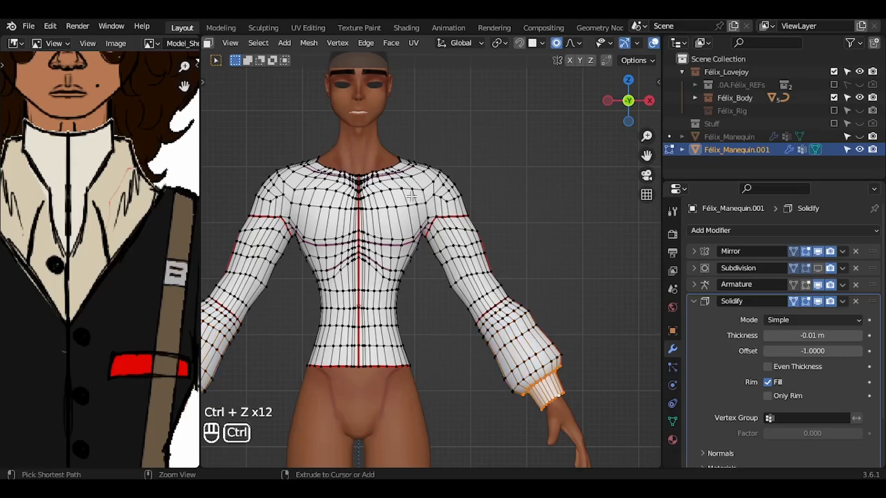
key(ctrl+z)
key(ctrl+z)
Step: Isolate the shirt in front view and reposition the front neckline vertices beside the centre split
click(384, 157)
key(KP_Divide)
key(KP_Decimal)
key(KP_Divide)
key(KP_Decimal)
key(KP_1)
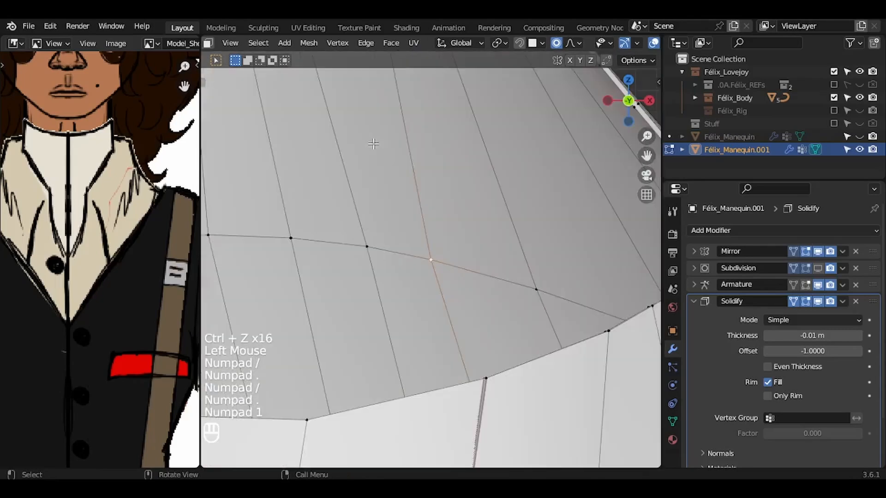
scroll(450, 259, down, 10)
click(449, 245)
key(KP_1)
click(450, 251)
key(g)
click(448, 239)
Step: Select the neck opening loop, check it from the side and make small position adjustments to the neckline vertices
alt+click(400, 231)
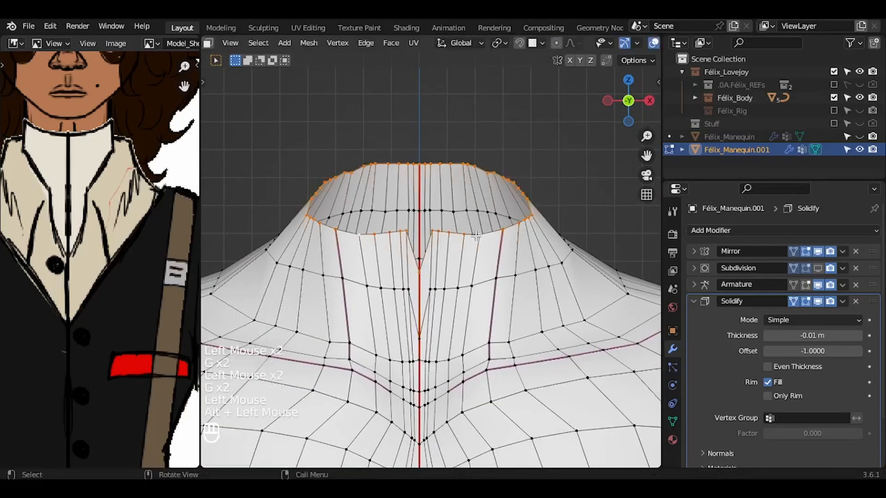
key(KP_3)
click(466, 180)
key(g)
click(467, 181)
key(KP_1)
key(g)
key(g)
Step: Lower the front neckline vertices beside the centre split with proportional editing and adjust their rotation and position
click(432, 239)
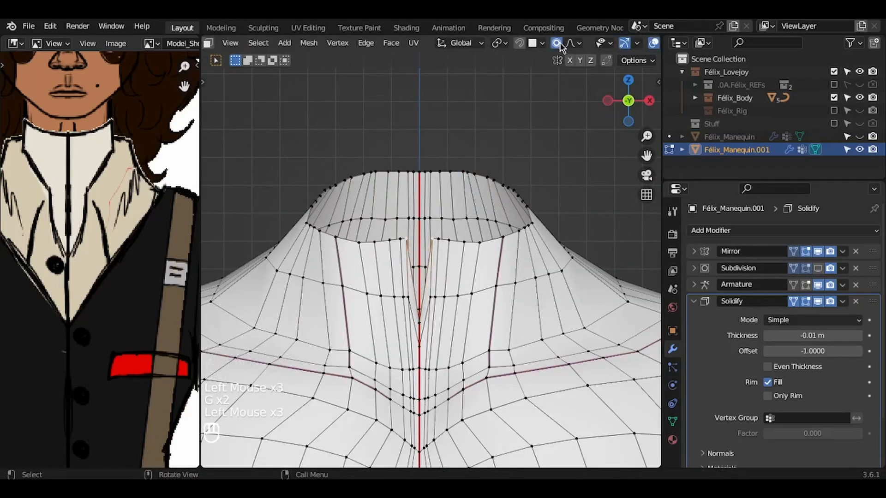
key(g)
click(561, 177)
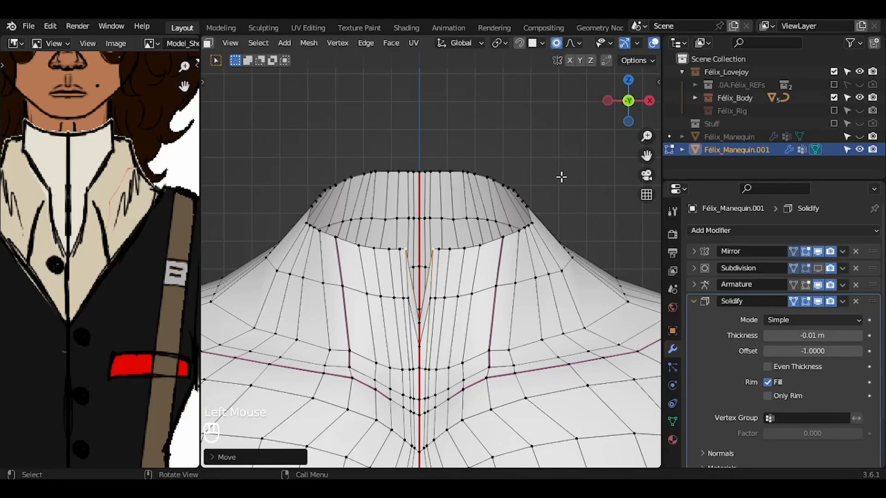
key(g)
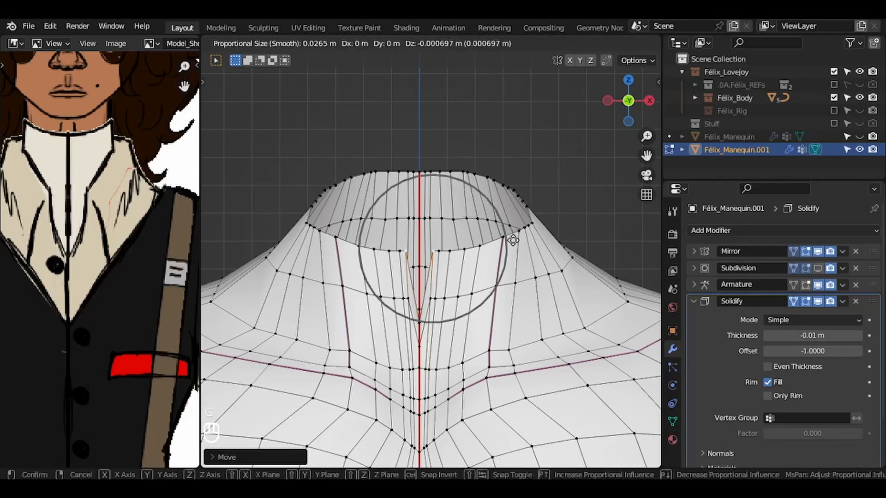
key(Escape)
key(r)
click(558, 241)
key(g)
click(550, 243)
Step: Select the upper neckline edge, scale it and move it along Z
alt+click(479, 246)
key(e)
key(ctrl+z)
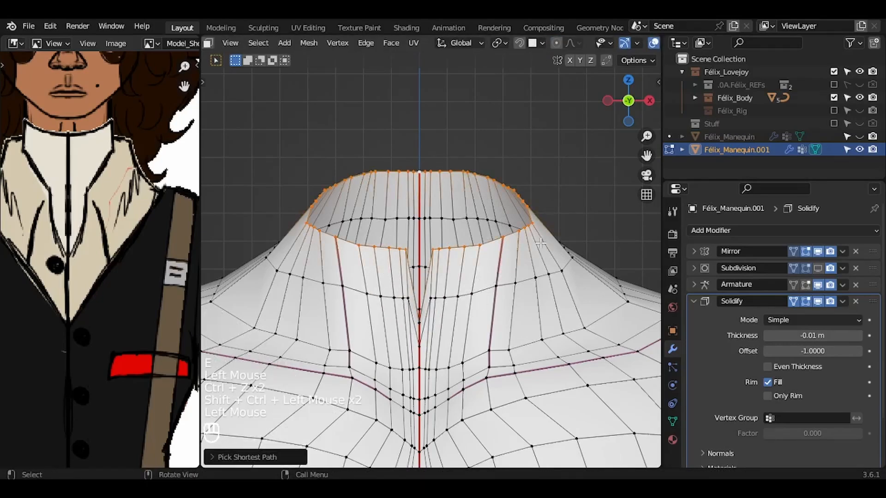
key(s)
click(546, 236)
key(g)
key(z)
click(552, 235)
Step: In side view, flatten the collar's top loop to 0 along Z, tilt it about 21° to slope toward the front and scale it along Y
key(KP_3)
key(s)
key(y)
click(558, 239)
key(s)
key(z)
key(0)
key(Return)
key(r)
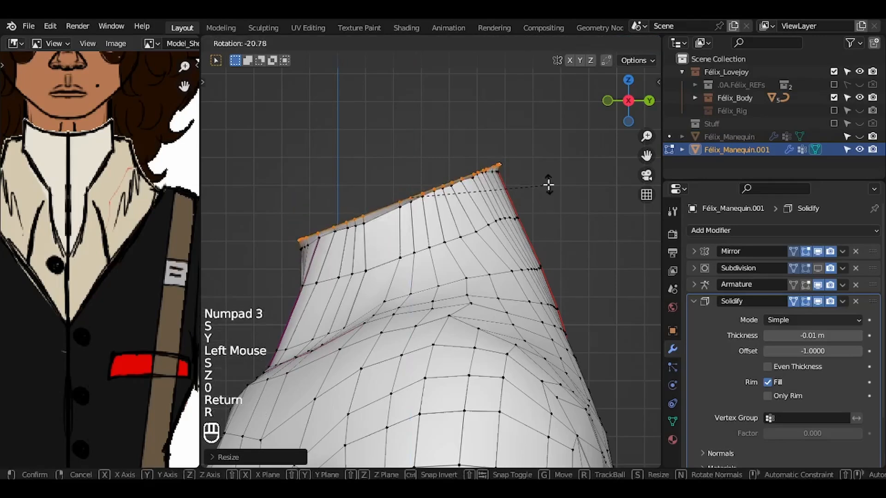
click(548, 185)
key(s)
key(y)
click(549, 186)
Step: Extrude the collar's top loop and scale it outward, including along Y, to form the fold's rim
key(KP_1)
key(e)
click(554, 186)
key(s)
click(567, 188)
key(g)
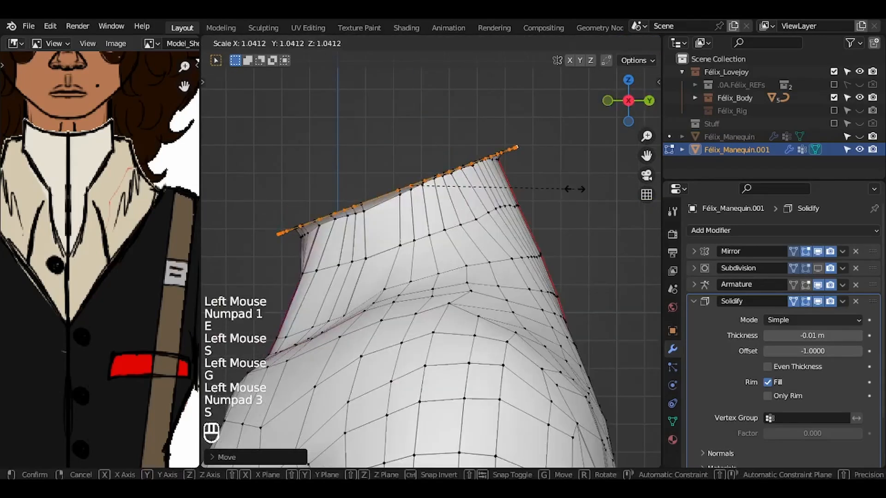
key(y)
click(574, 189)
Step: Extrude the rim downward as the folded collar flap and widen its lower edge along Y
key(e)
click(569, 256)
key(s)
key(y)
click(584, 257)
key(KP_Decimal)
key(s)
key(y)
click(537, 245)
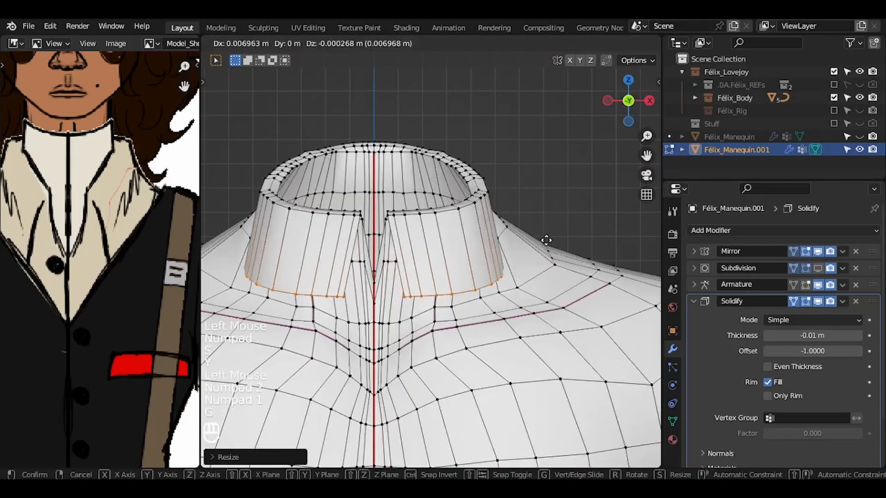
Step: Spread the collar flap's lower edge outward along X over the shoulders
click(557, 237)
key(ctrl+KP_1)
key(ctrl+z)
key(g)
key(x)
click(577, 258)
key(s)
key(x)
click(625, 265)
key(KP_1)
key(s)
key(x)
click(577, 261)
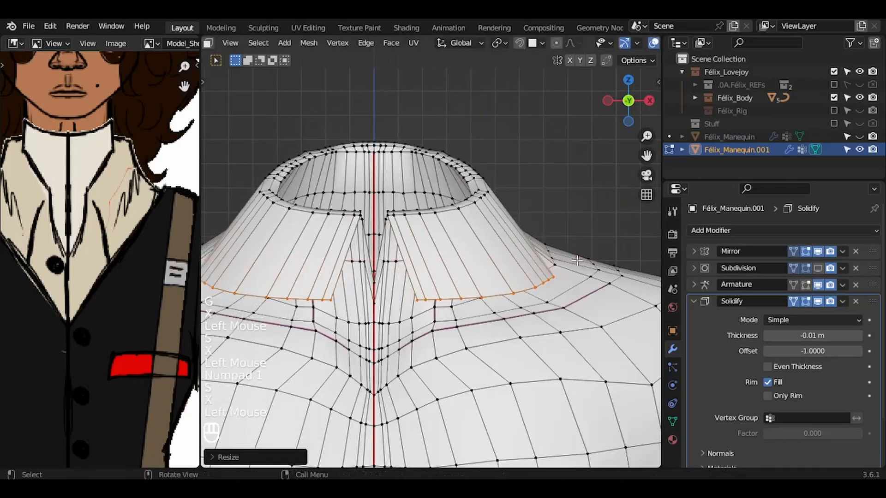
Step: Rotate and reposition the flap's lower edge, then scale and move it along Y to fit the shirt in side view
middle_drag(577, 261, 537, 254)
key(r)
click(538, 240)
key(g)
click(532, 222)
key(KP_3)
key(s)
key(y)
click(610, 253)
key(g)
key(y)
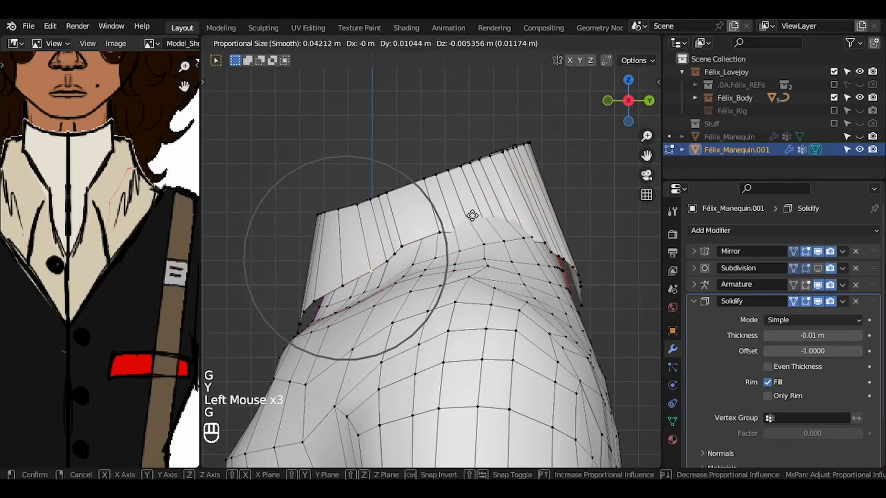
Step: Move the flap's side and front corner vertices onto the chest and shoulder surface with proportional editing
click(475, 217)
click(315, 302)
key(g)
click(323, 308)
Step: Raise the flap's lower edge over the top of the shoulder and adjust the vertices toward the back
click(584, 43)
click(489, 233)
click(583, 43)
key(g)
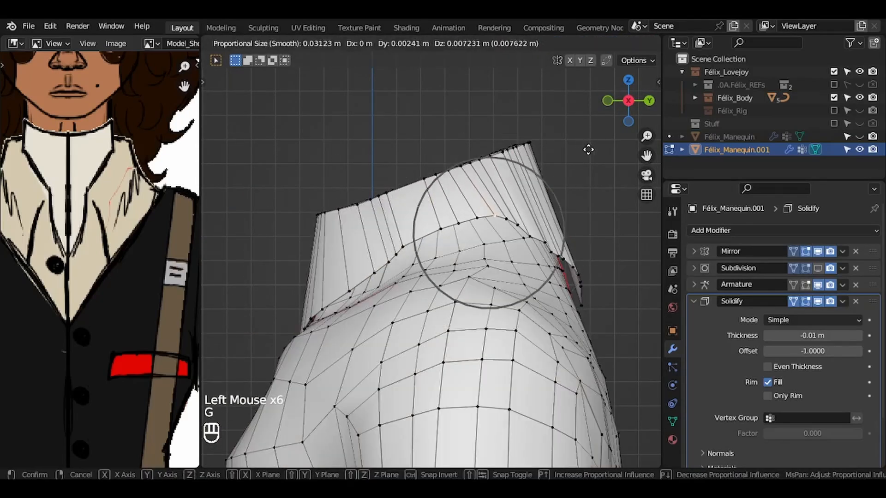
click(588, 149)
click(545, 242)
key(g)
click(538, 245)
click(557, 256)
Step: In back view, raise the flap's centre back vertex along Z with proportional editing
key(ctrl+KP_1)
click(487, 306)
key(g)
key(z)
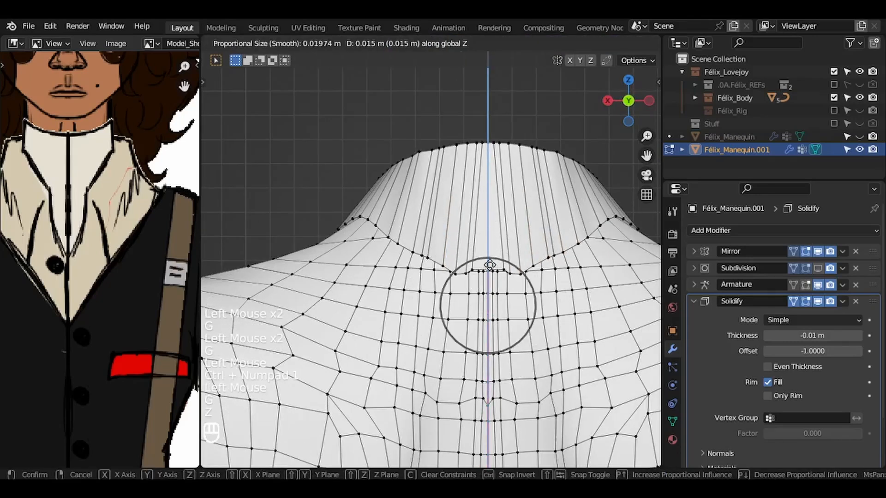
click(490, 276)
Step: Reposition the vertices beside the flap's back centre with adjusted proportional falloff to smooth its lower edge
click(470, 270)
key(g)
scroll(471, 270, up, 4)
click(469, 276)
click(421, 257)
key(g)
scroll(418, 256, down, 10)
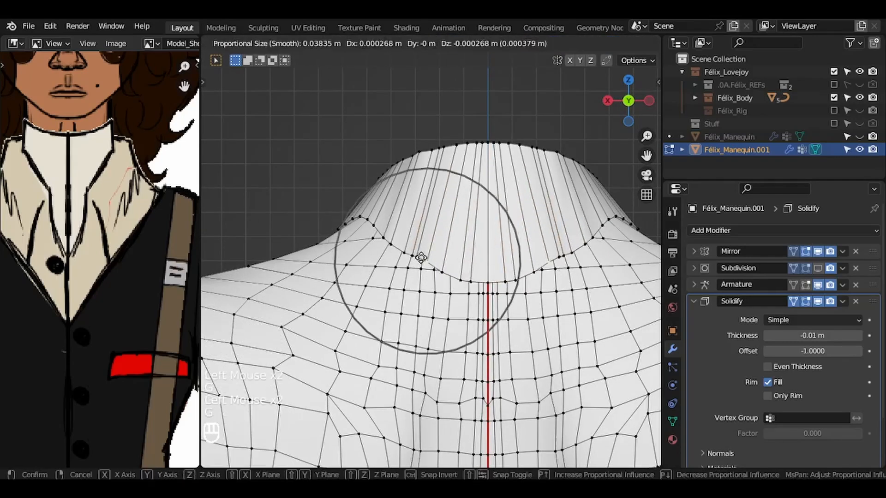
click(419, 255)
Step: Raise the flap's back centre further along Z and check its profile from the side
click(489, 279)
key(g)
key(z)
click(490, 247)
click(491, 246)
key(KP_3)
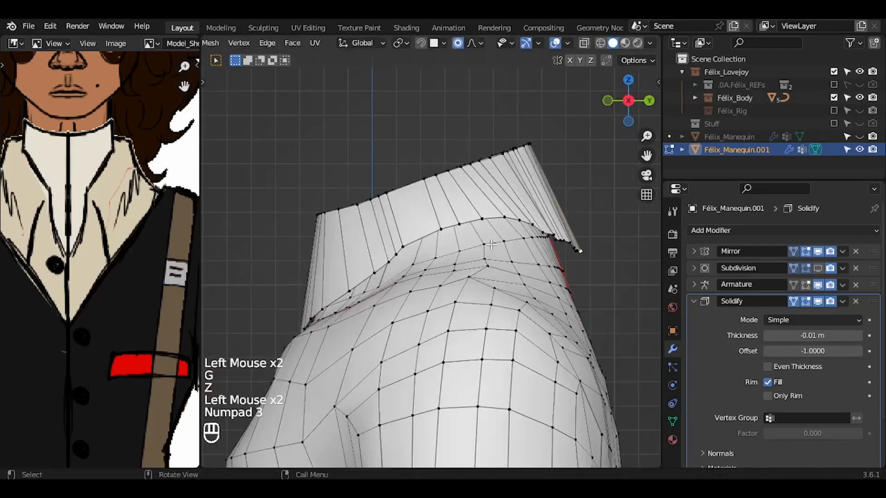
Step: Nudge the vertex at the collar flap's back edge, and set the Solidify thickness to -0.061 m
key(g)
click(569, 245)
key(Tab)
middle_drag(570, 245, 562, 251)
shift+drag(812, 335, 789, 335)
key(ctrl+z)
middle_drag(433, 276, 514, 278)
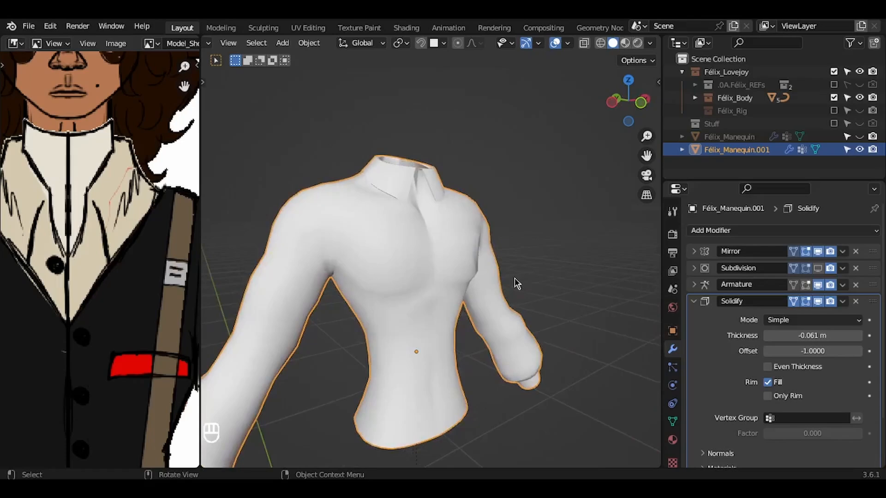
Step: Leave the isolated view and, from the front, push the shirt's side waist vertex outward about 0.016 m with a proportional size of about 0.12 m
key(KP_Divide)
key(KP_Divide)
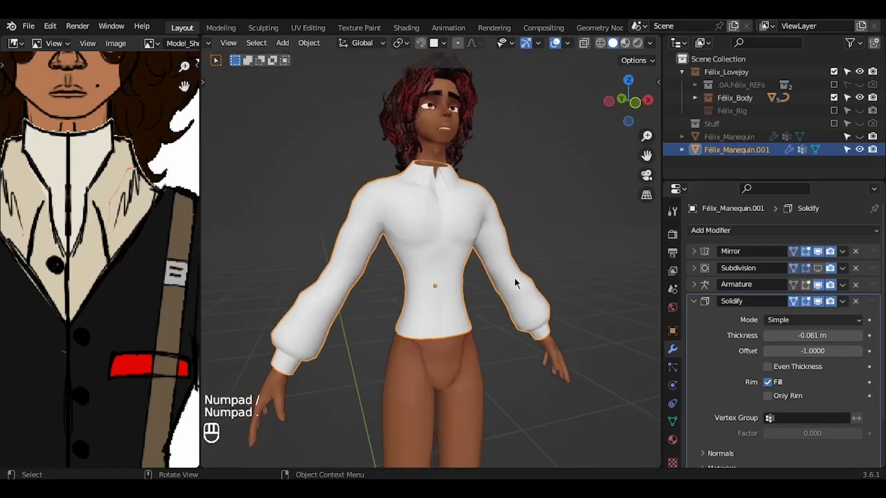
key(KP_Decimal)
middle_drag(515, 278, 514, 278)
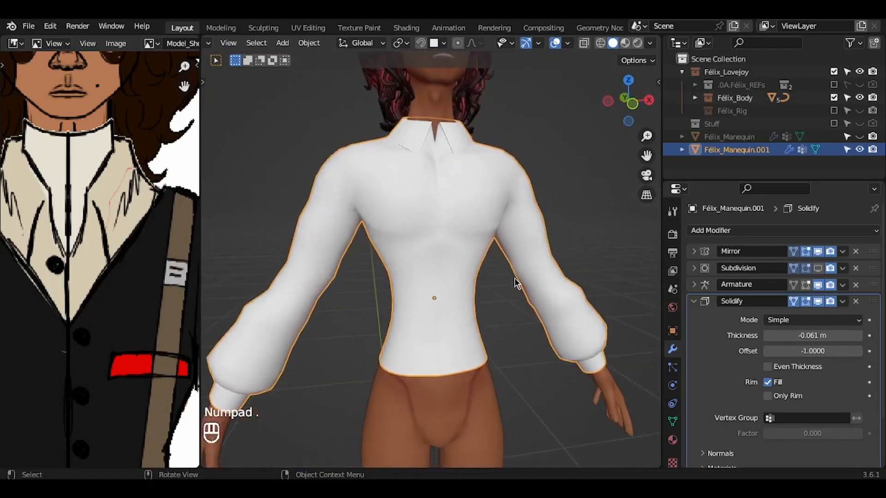
key(KP_1)
key(Tab)
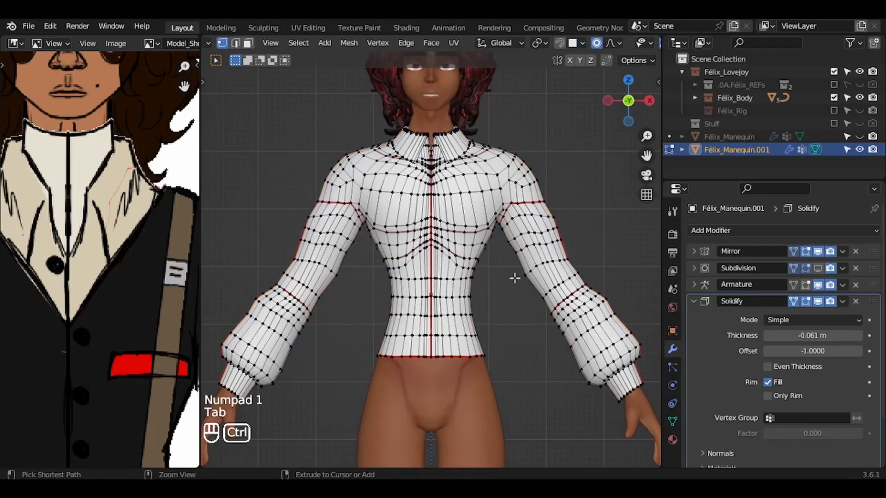
ctrl+middle_drag(514, 278, 494, 288)
key(1)
click(476, 288)
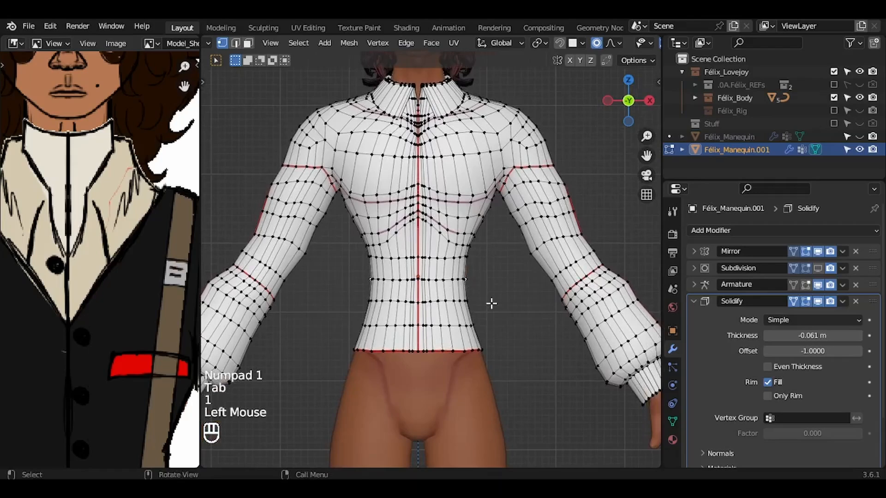
key(g)
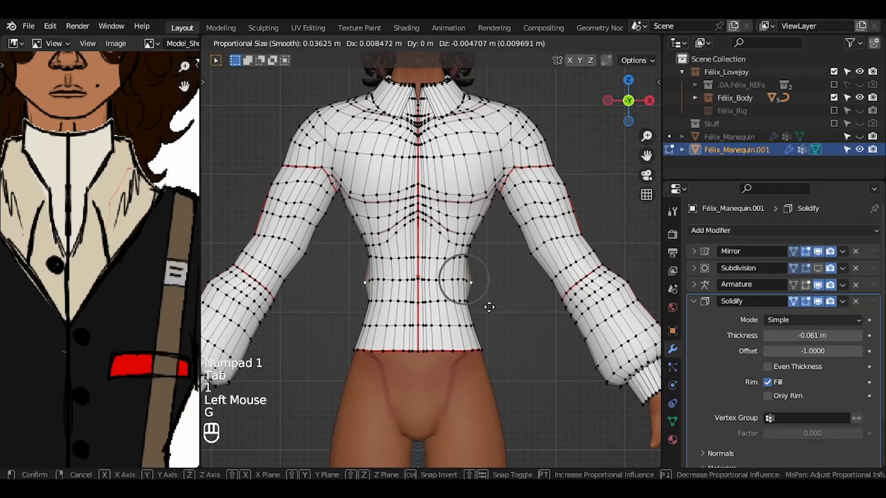
scroll(489, 307, down, 12)
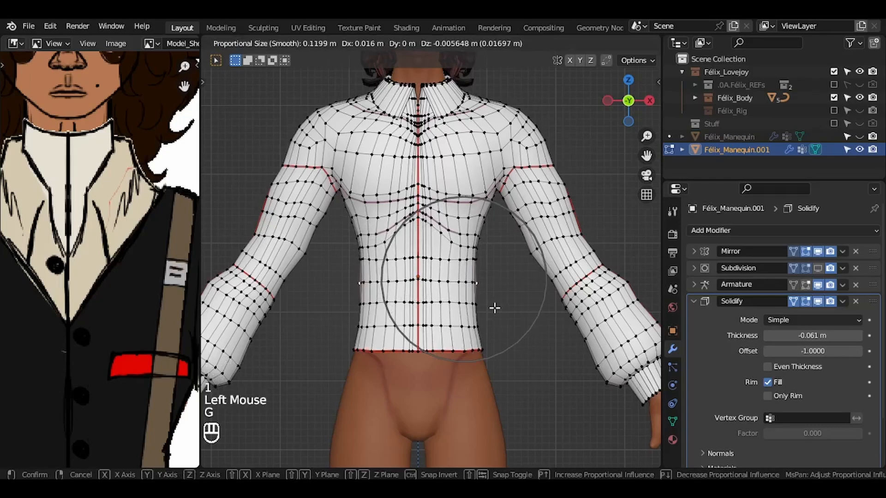
click(495, 308)
Step: Move the side vertices above the hem and above the waist outward with a smaller proportional falloff to loosen the silhouette
click(480, 324)
key(g)
scroll(482, 323, up, 6)
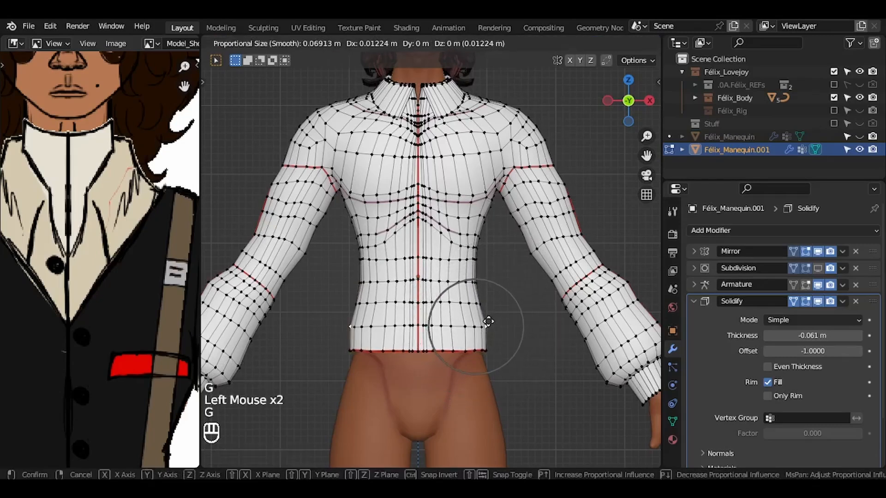
click(488, 322)
key(g)
click(489, 256)
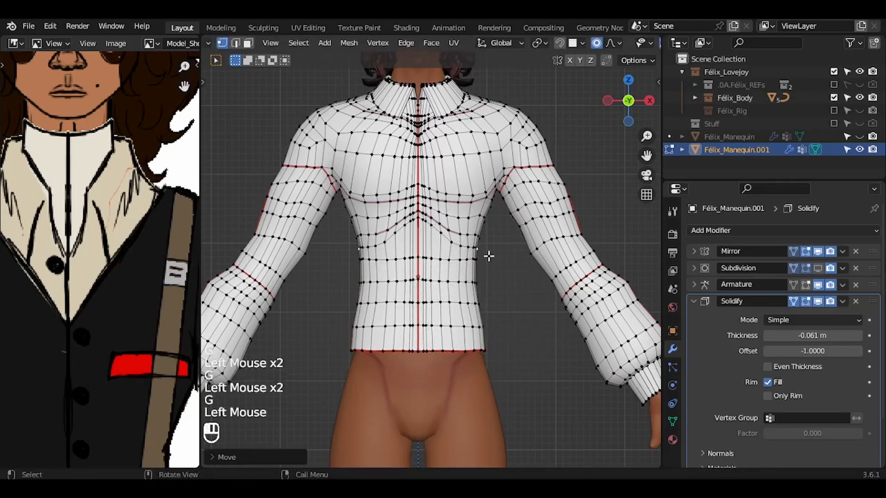
Step: In side view, adjust the shirt's front waist vertex with a larger proportional falloff
key(KP_3)
click(375, 281)
key(g)
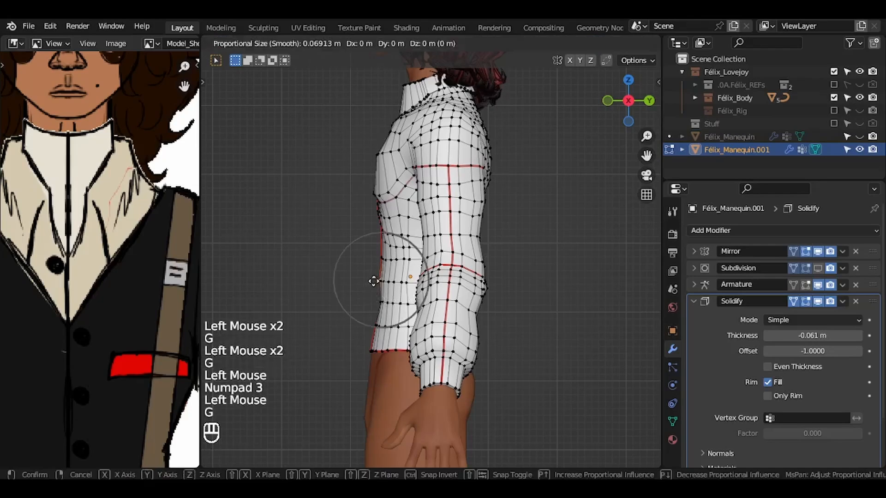
scroll(375, 280, down, 8)
click(374, 280)
Step: Pull two vertices on the lower back's centre line backward along Y by about 0.012 m and 0.005 m with proportional editing
middle_drag(374, 280, 438, 291)
scroll(441, 291, up, 4)
click(426, 303)
key(g)
key(y)
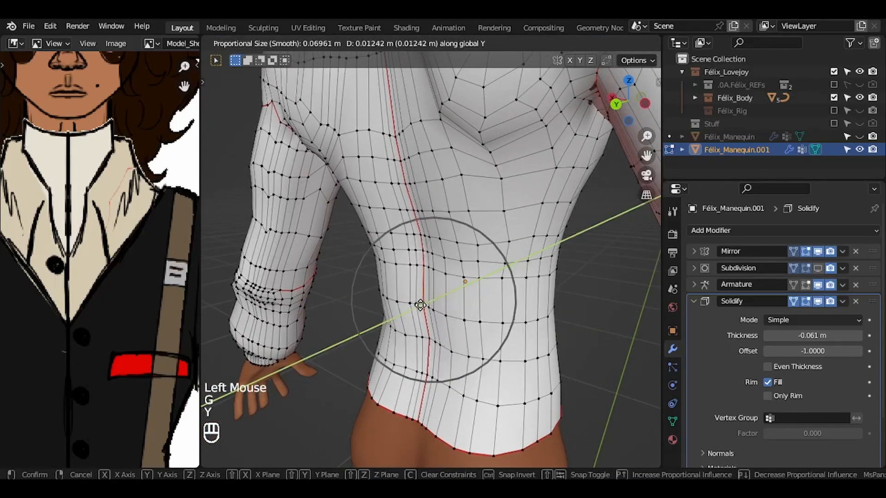
click(420, 316)
key(g)
key(y)
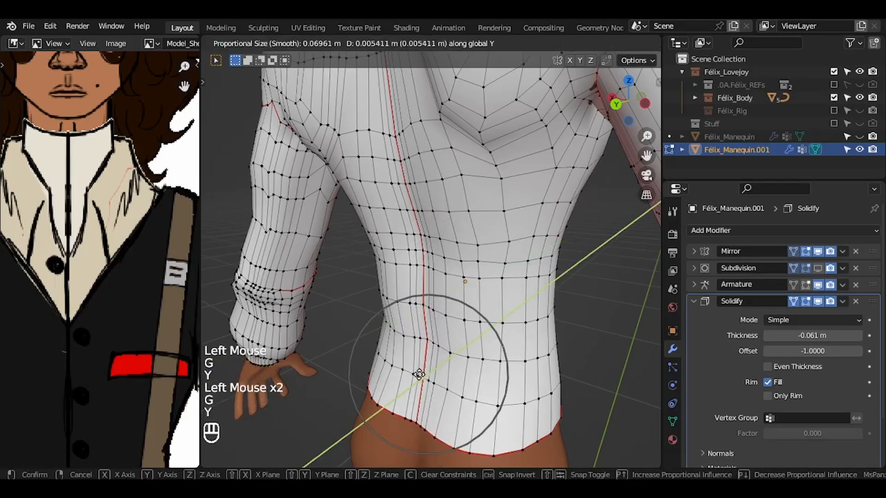
click(420, 373)
Step: Compare the torso with the reference drawing and slide the edge loop beside the front centre line closer to the seam
middle_drag(419, 373, 121, 312)
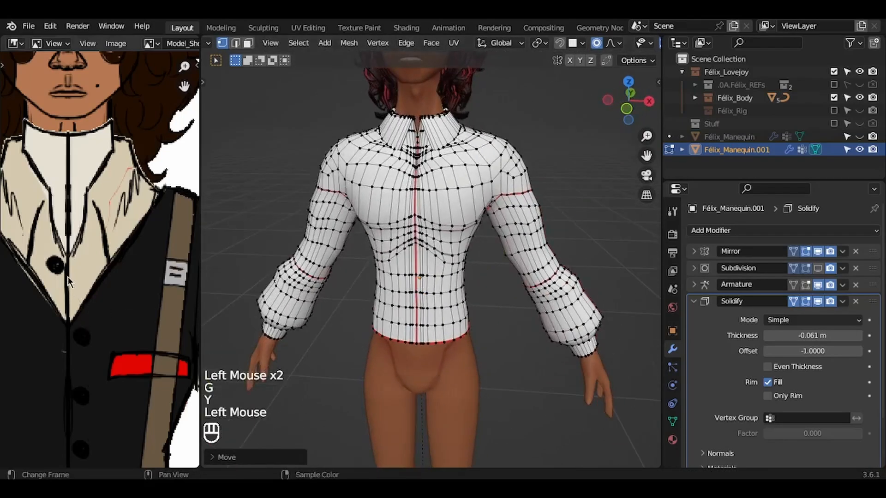
scroll(68, 277, down, 1)
middle_drag(169, 336, 49, 287)
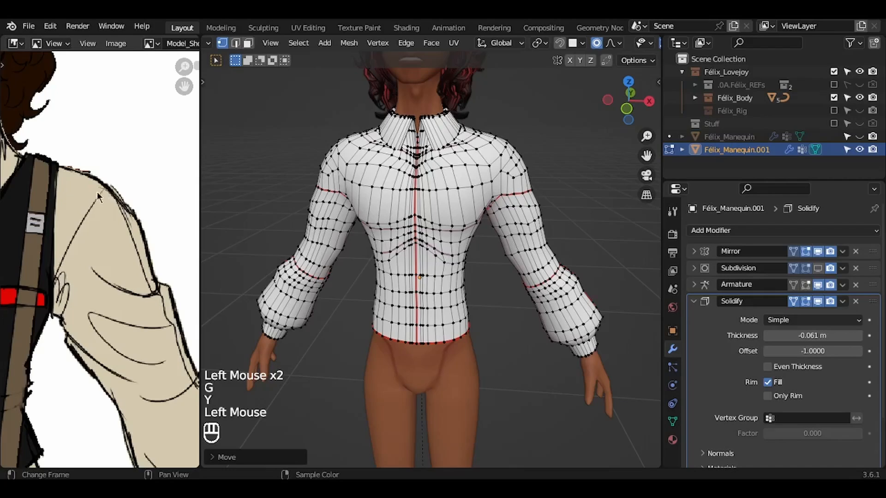
scroll(416, 190, up, 2)
mouse_move(415, 190)
shift+middle_down()
mouse_move(411, 203)
mouse_move(416, 190)
shift+middle_up()
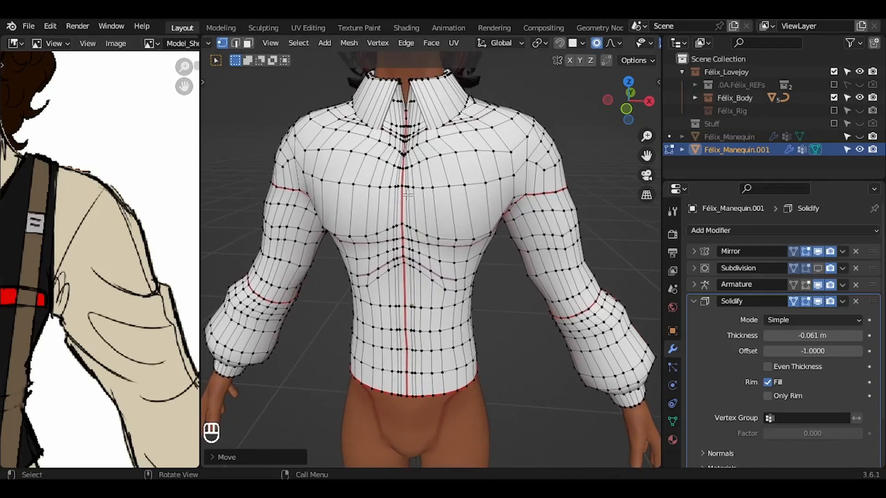
scroll(408, 194, up, 4)
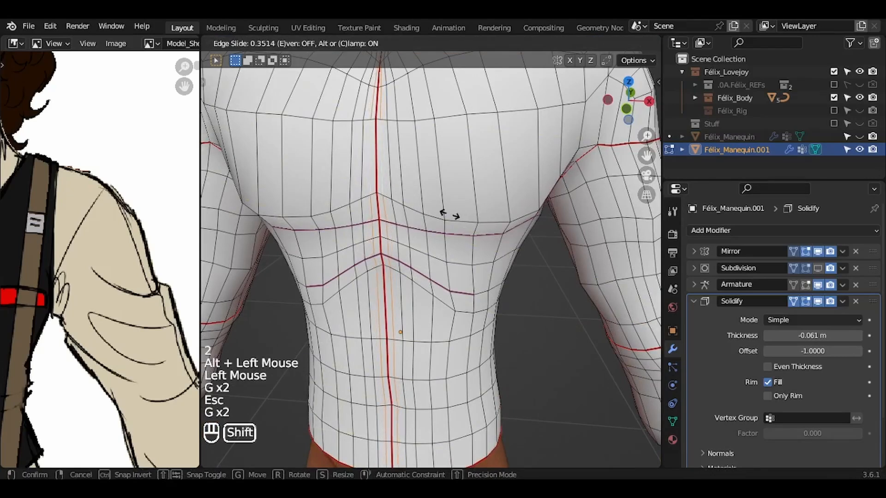
shift+click(433, 210)
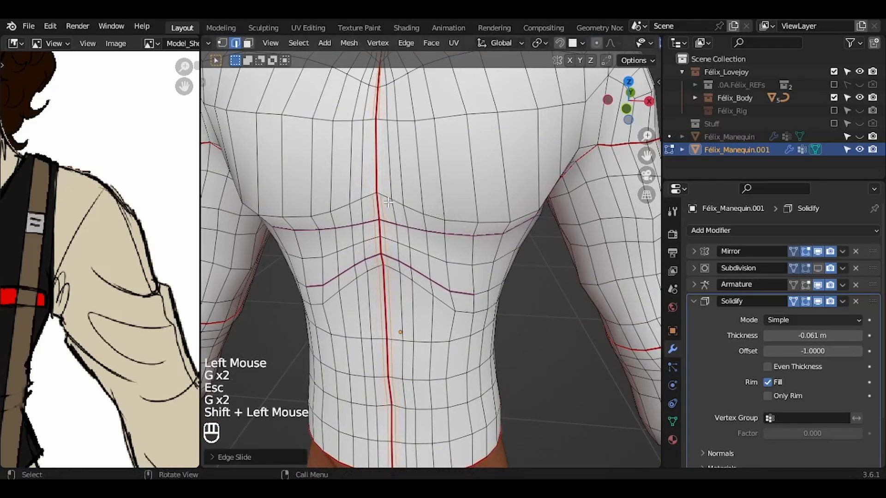
Step: Select the narrow face loop down the shirt's front centre and extrude it along its normals as a placket
key(3)
alt+click(378, 193)
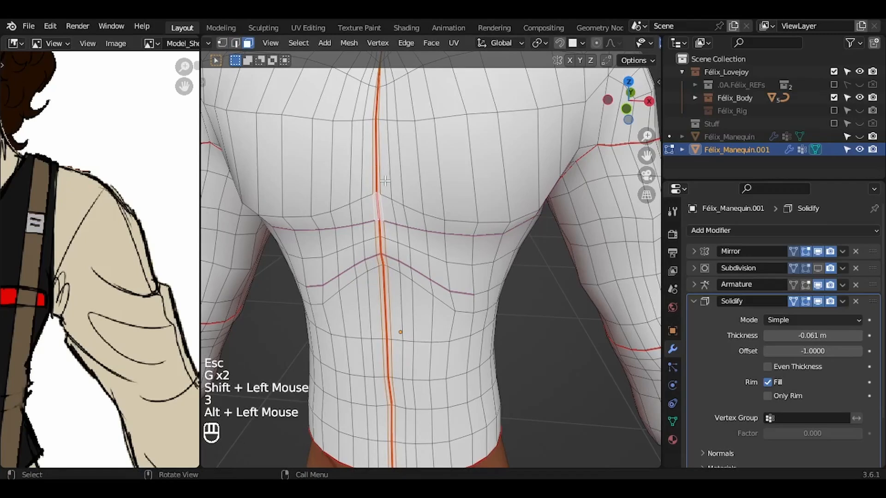
middle_drag(385, 181, 427, 205)
shift+middle_drag(519, 121, 513, 218)
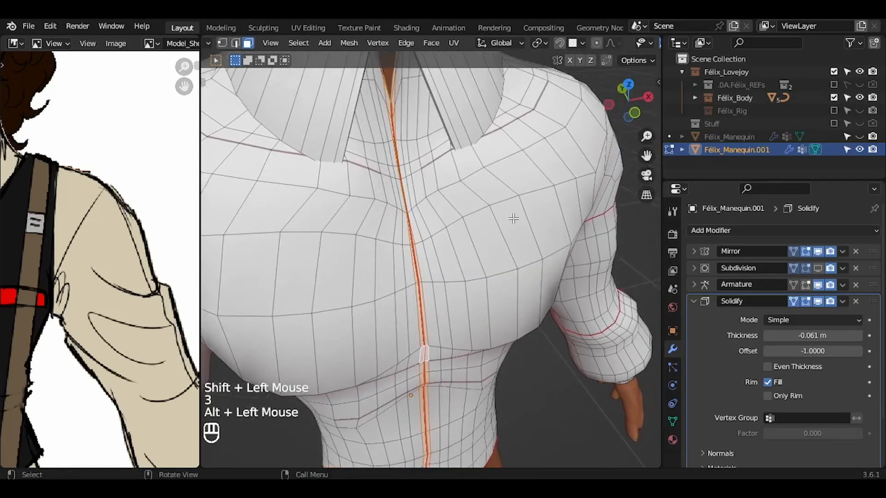
key(alt+e)
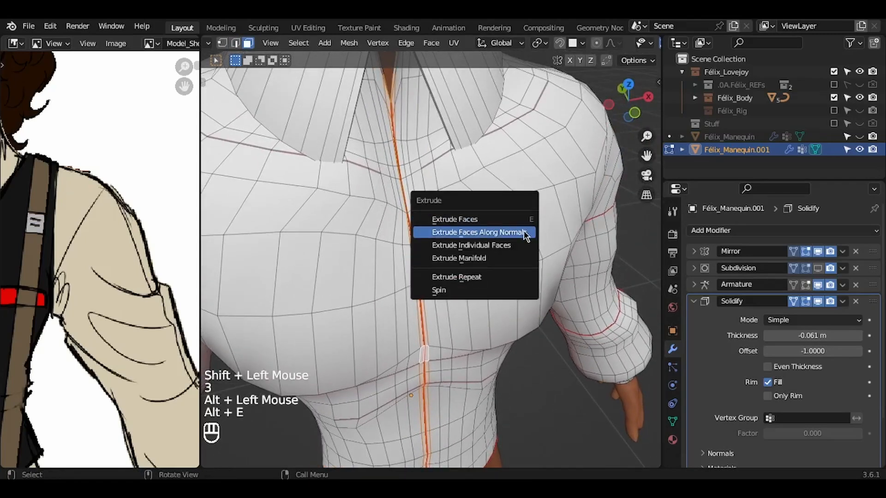
click(519, 233)
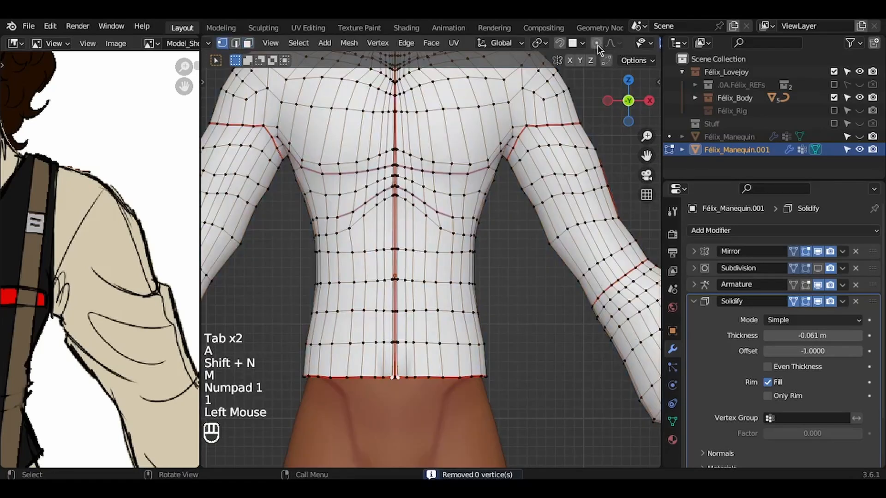
Step: Enable proportional editing and lower the front hem's centre vertices along Z
click(597, 43)
key(g)
key(z)
click(512, 333)
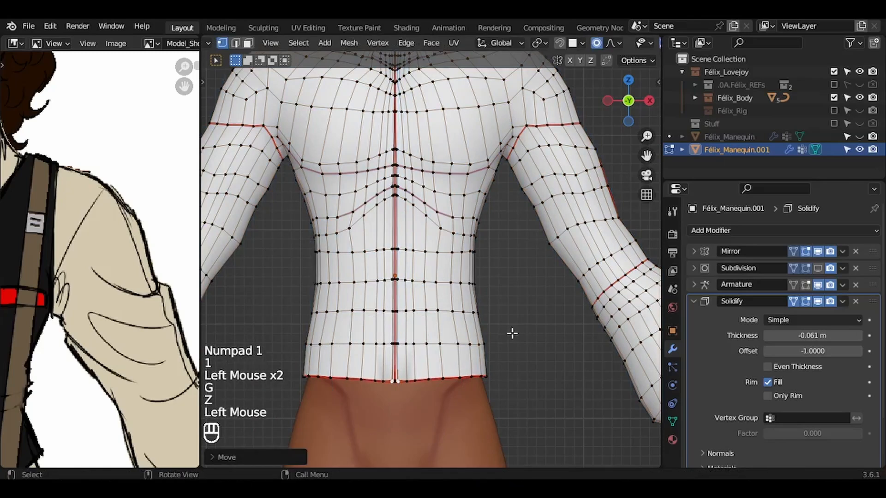
double_click(493, 345)
key(g)
scroll(496, 346, up, 3)
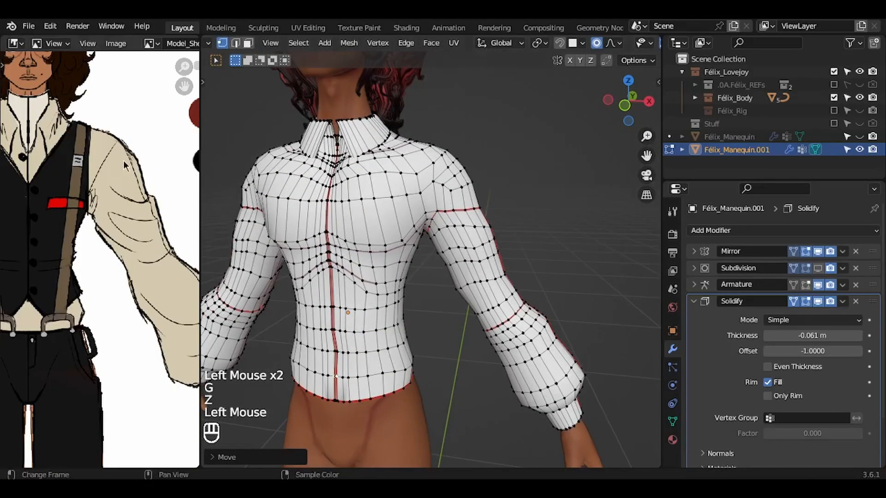
Step: Check the sleeve in the reference drawing and reposition the vertex at the front of the armhole
scroll(106, 185, up, 2)
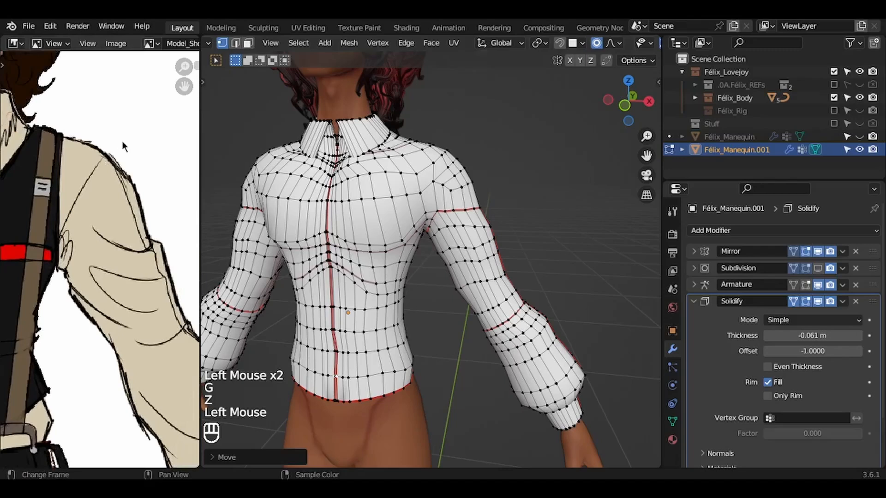
middle_drag(122, 142, 78, 96)
middle_drag(555, 241, 503, 204)
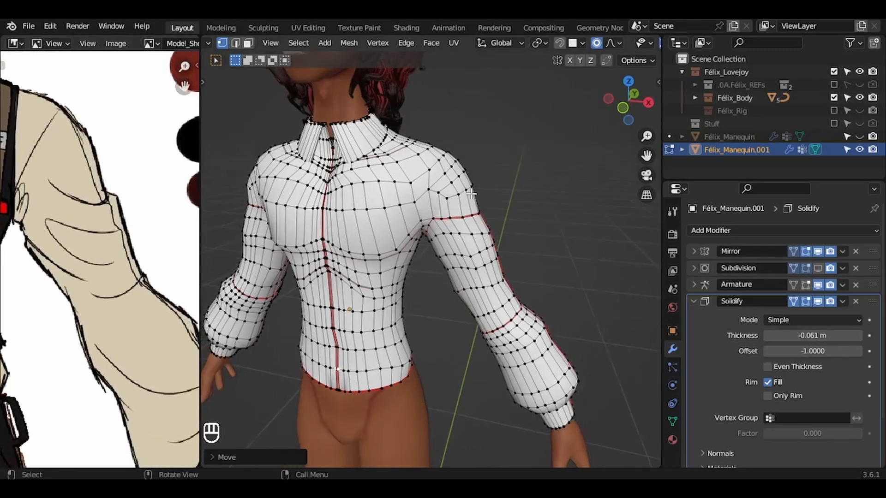
key(KP_1)
scroll(432, 260, up, 2)
click(433, 206)
key(o)
key(g)
key(y)
click(434, 206)
Step: Select the edges around the armhole and adjust a vertex of that line in back view
key(2)
alt+click(445, 186)
alt+shift+click(431, 235)
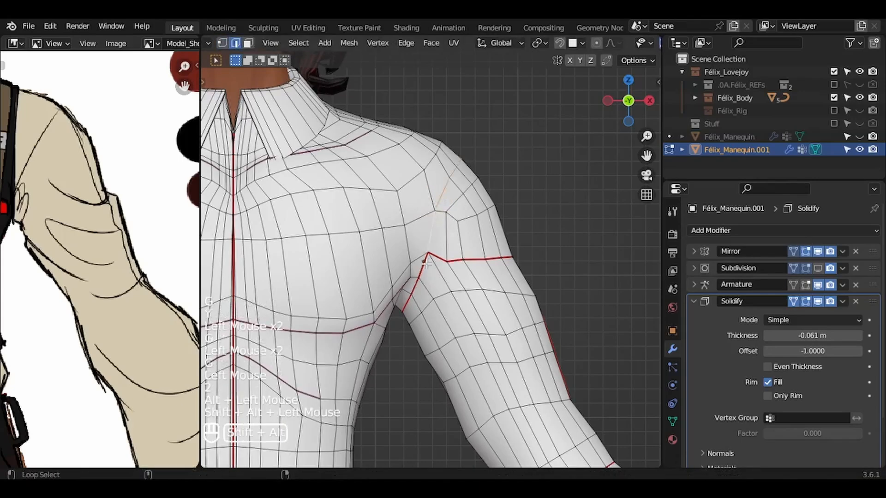
alt+shift+click(426, 264)
key(KP_Decimal)
key(ctrl+KP_1)
key(1)
click(463, 300)
key(g)
Step: Try to bevel the armhole edge loop into a thin strip and extrude it
key(2)
key(KP_1)
alt+shift+click(442, 215)
key(ctrl+b)
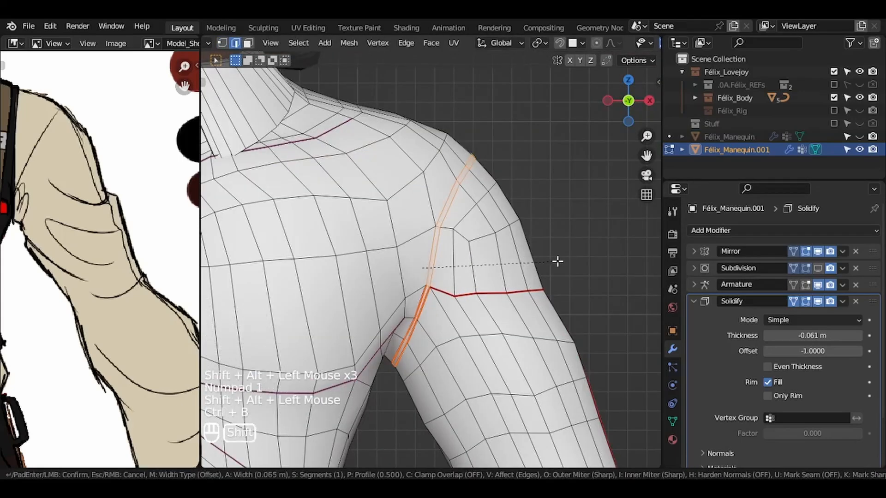
shift+click(557, 261)
key(alt+e)
shift+click(558, 265)
key(ctrl+z)
key(ctrl+z)
Step: Isolate the shirt, complete the armhole edge selection over the shoulder, then bevel it into a thin strip and extrude that strip
key(KP_3)
key(2)
click(558, 269)
key(KP_Divide)
key(KP_Decimal)
key(ctrl+z)
key(ctrl+z)
key(2)
shift+click(443, 268)
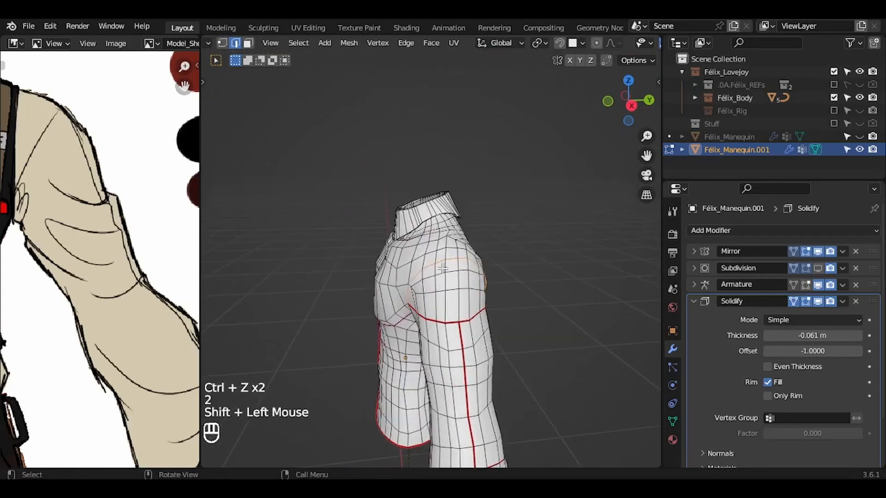
ctrl+shift+click(443, 268)
middle_drag(443, 268, 536, 257)
key(ctrl+b)
shift+click(536, 257)
key(alt+e)
shift+click(552, 259)
Step: Show the whole character again and reposition a sleeve vertex in front view with proportional editing
key(Tab)
key(KP_Divide)
key(KP_1)
key(1)
key(Tab)
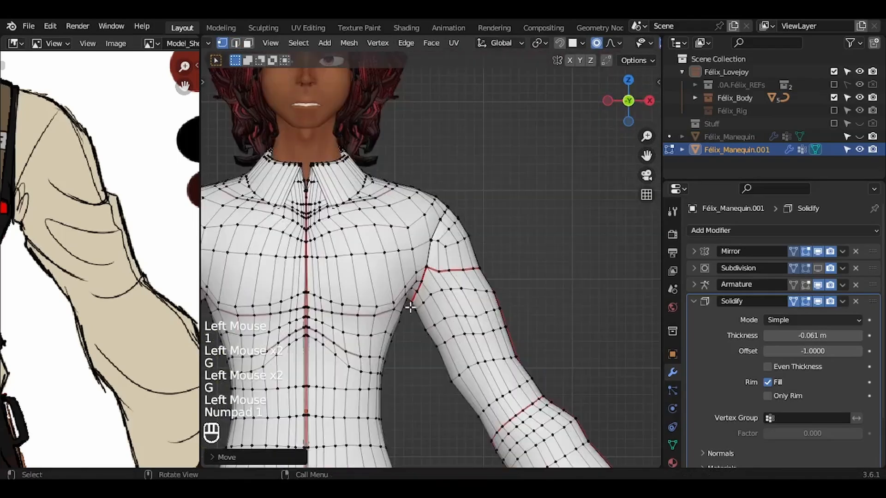
scroll(362, 194, down, 2)
scroll(138, 258, down, 5)
shift+middle_drag(461, 332, 460, 201)
click(472, 203)
key(g)
click(480, 195)
scroll(485, 323, down, 2)
key(Tab)
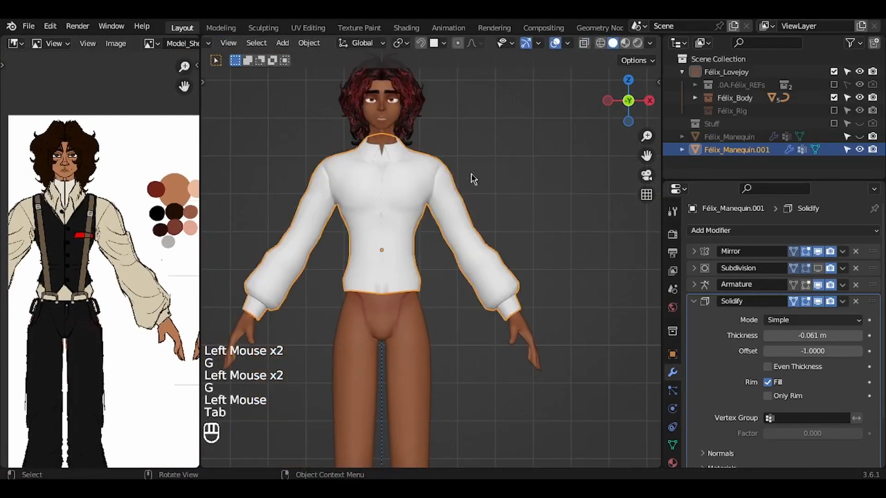
Step: Bring the trousers into view in the reference drawing, then unhide the original mannequin mesh and isolate it
middle_drag(99, 258, 107, 168)
scroll(492, 343, down, 3)
shift+scroll(492, 343, down, 6)
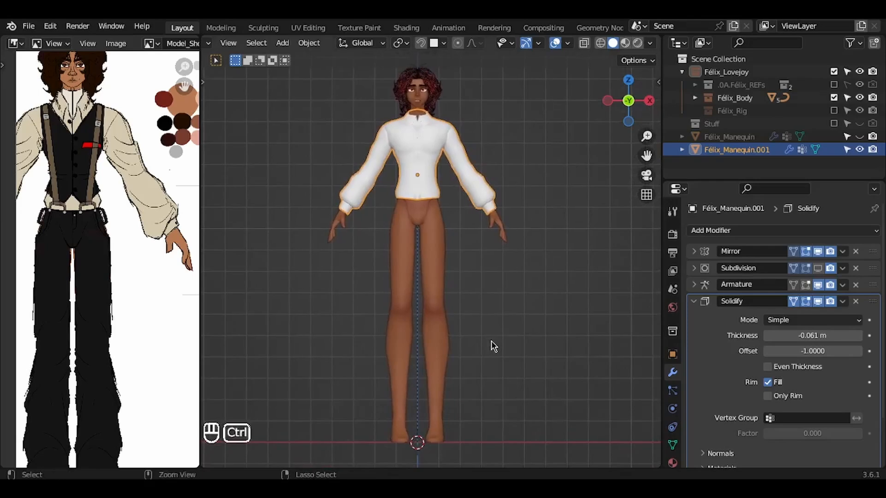
shift+scroll(104, 362, down, 5)
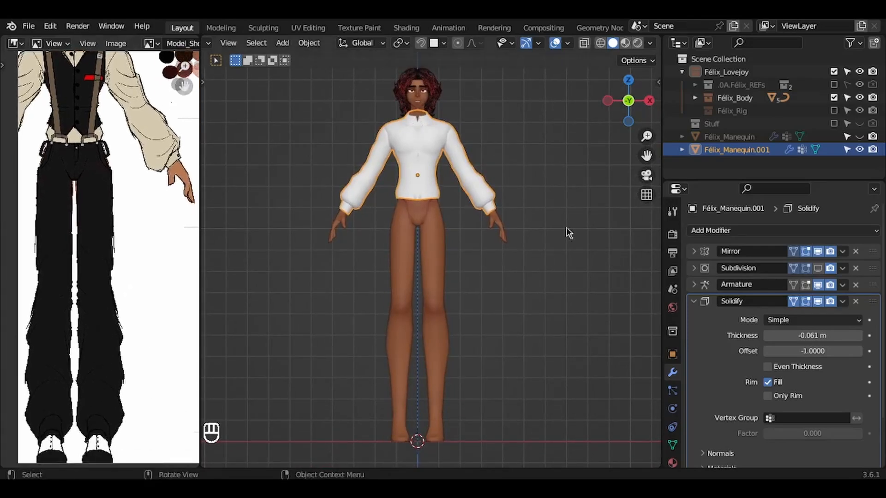
click(859, 136)
click(729, 137)
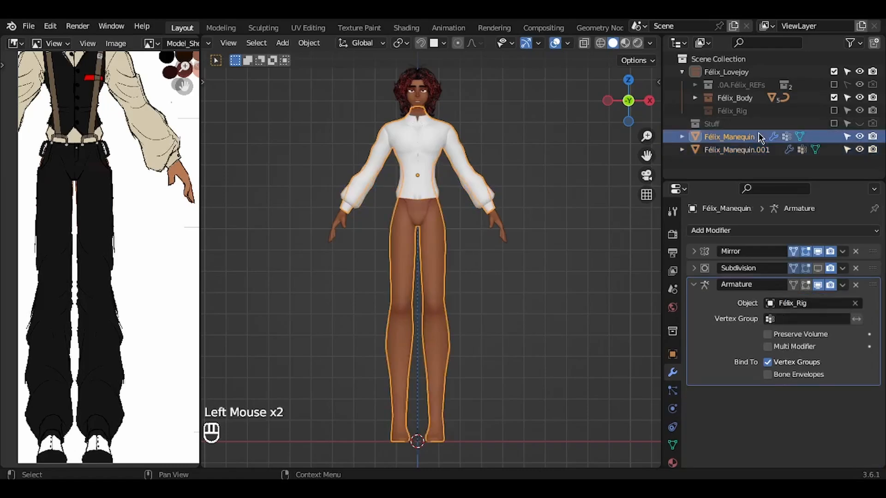
key(KP_Divide)
ctrl+middle_drag(515, 211, 508, 177)
Step: Dissolve an edge loop around the mannequin's ankle
key(Tab)
ctrl+middle_drag(456, 347, 459, 330)
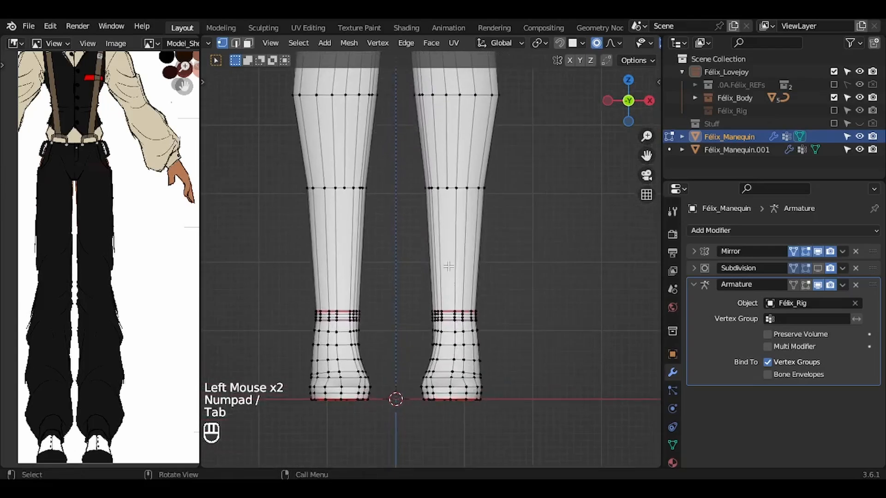
key(2)
alt+click(460, 326)
key(ctrl+Delete)
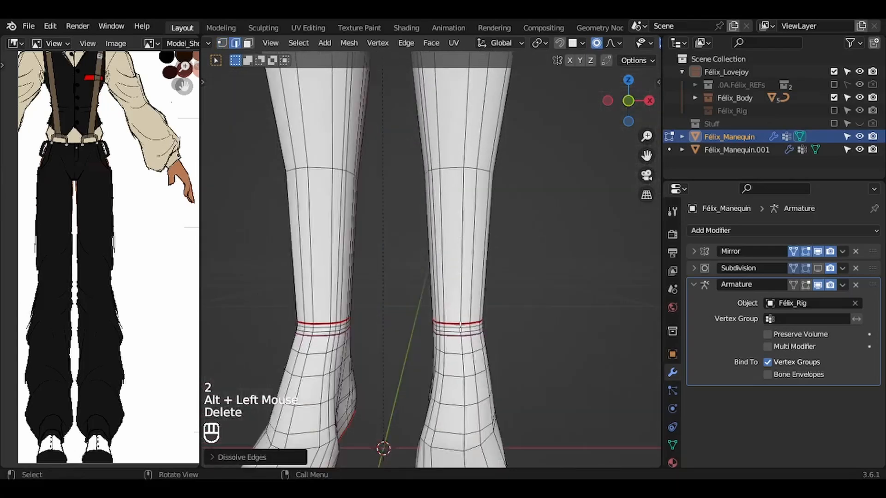
Step: Hide the edge loops around the ankle and the waist to separate the hips and legs from the rest of the mannequin
key(1)
key(KP_1)
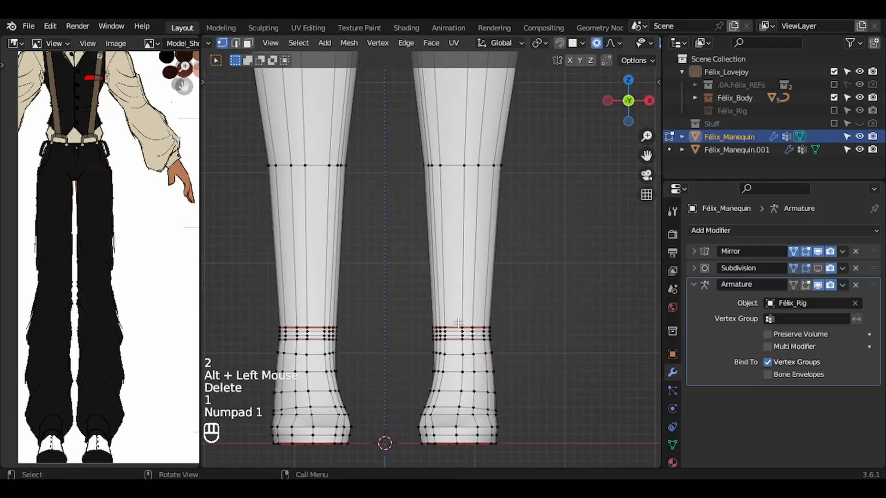
alt+click(459, 326)
key(h)
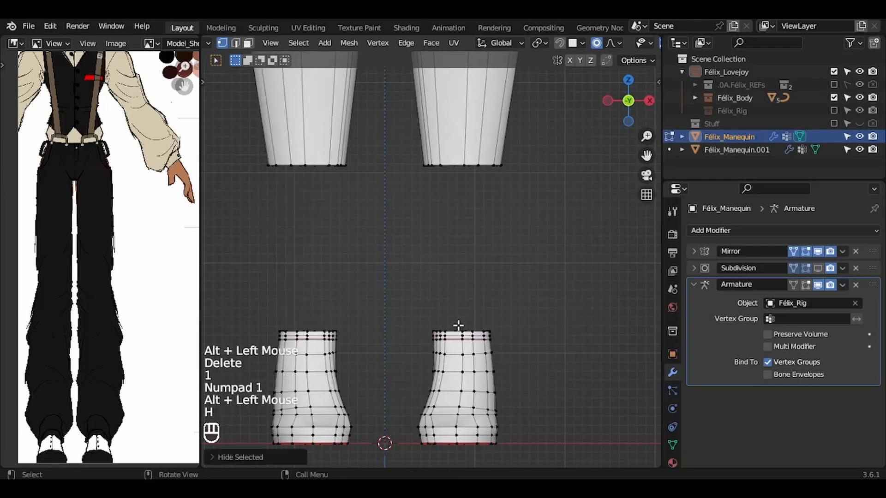
shift+middle_drag(458, 326, 459, 372)
mouse_move(459, 326)
shift+middle_down()
mouse_move(461, 466)
mouse_move(458, 332)
shift+middle_up()
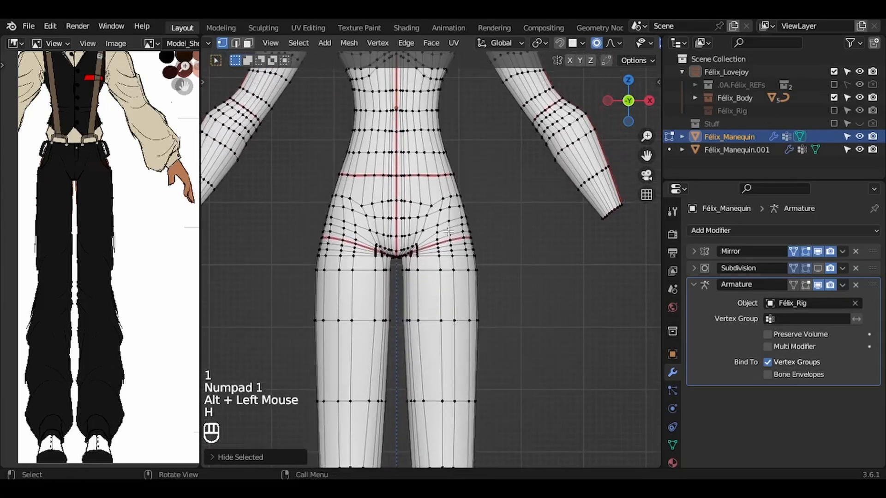
alt+click(423, 175)
key(h)
Step: Select the linked faces of both legs and the hips, then reveal the hidden geometry
shift+middle_drag(438, 256, 439, 217)
key(3)
key(l)
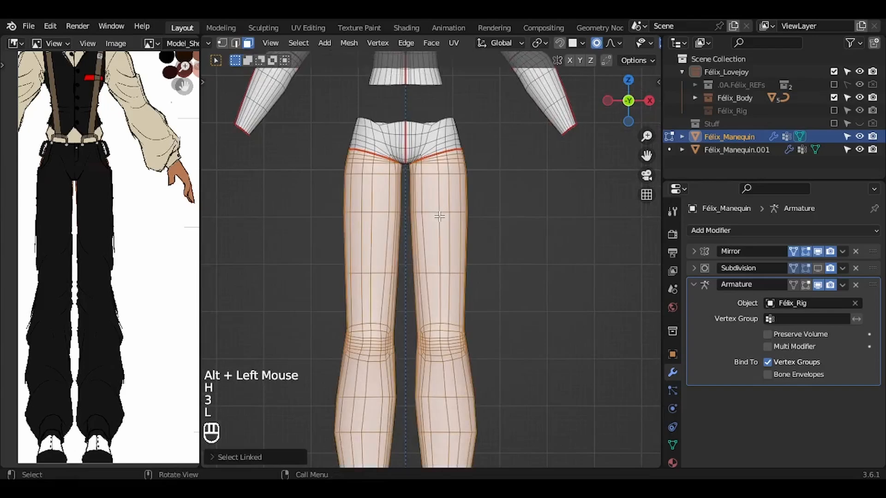
ctrl+middle_drag(431, 146, 458, 175)
key(g)
key(Escape)
key(alt+h)
Step: Duplicate the selected hip and leg faces in place and separate the copy into its own object
key(shift+d)
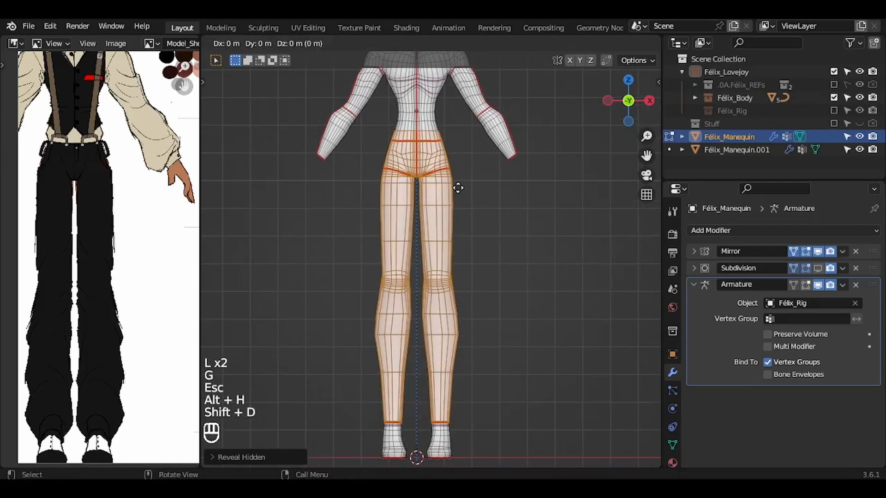
right_click(458, 188)
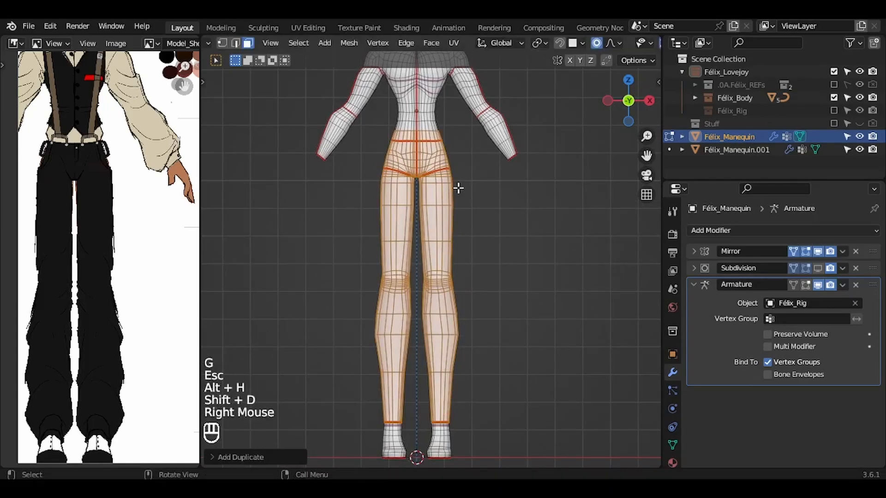
key(p)
click(458, 188)
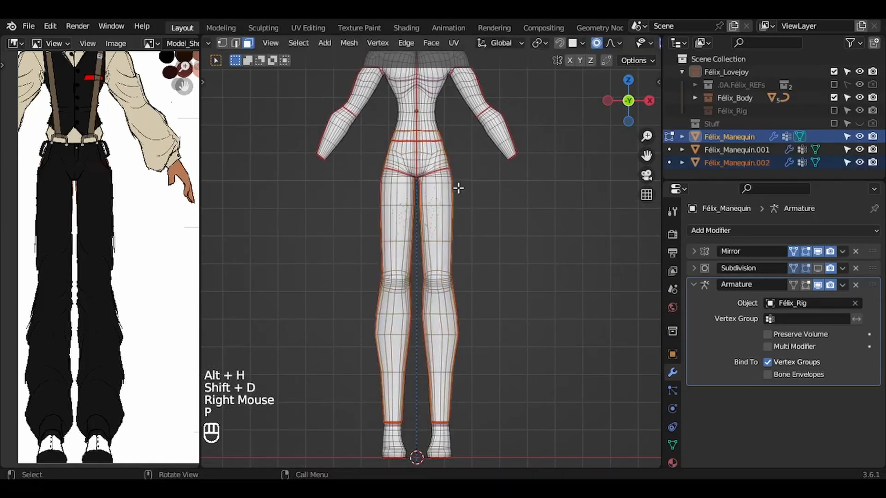
Step: Hide the original mannequin and add a Solidify modifier with a thickness of -0.01 m to the separated trousers
key(Tab)
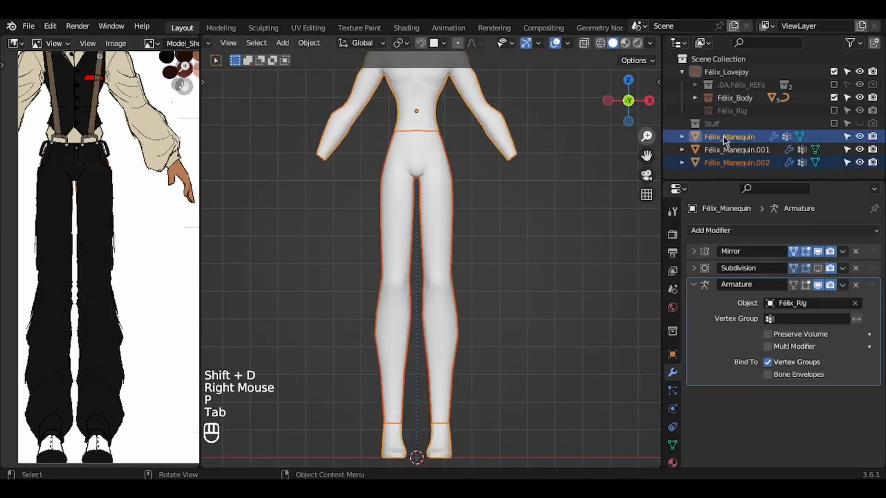
click(859, 137)
click(417, 192)
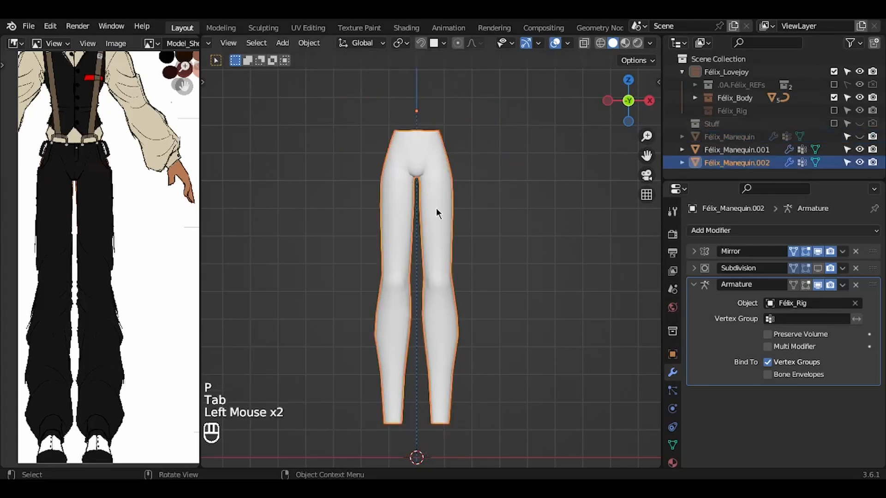
click(694, 285)
click(709, 231)
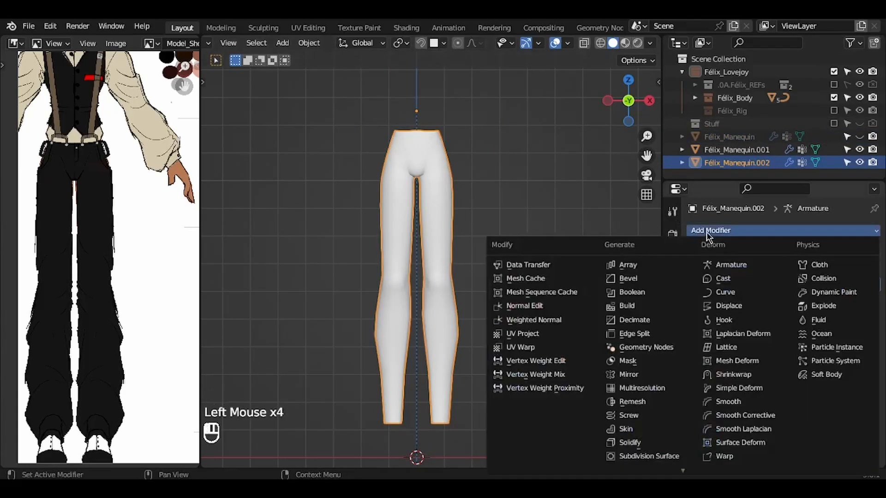
click(639, 444)
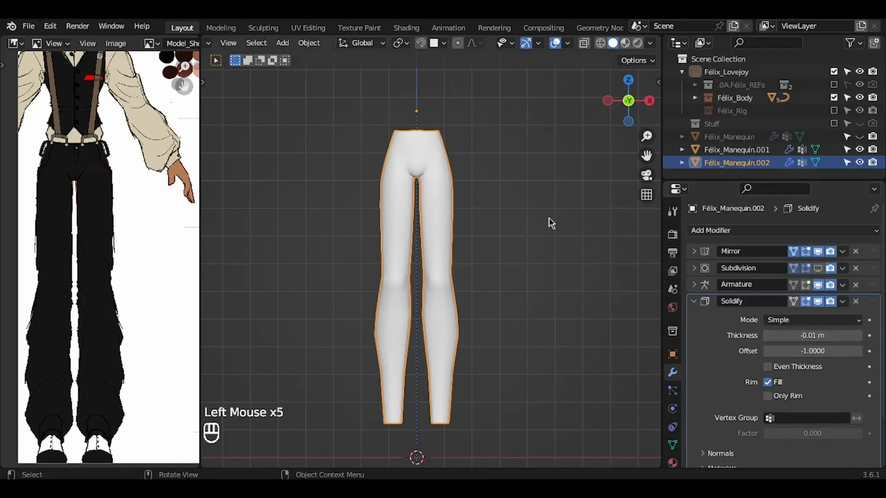
Step: Bring the whole character and the trousers in the reference drawing into view, then save the file
key(KP_Divide)
scroll(551, 223, up, 3)
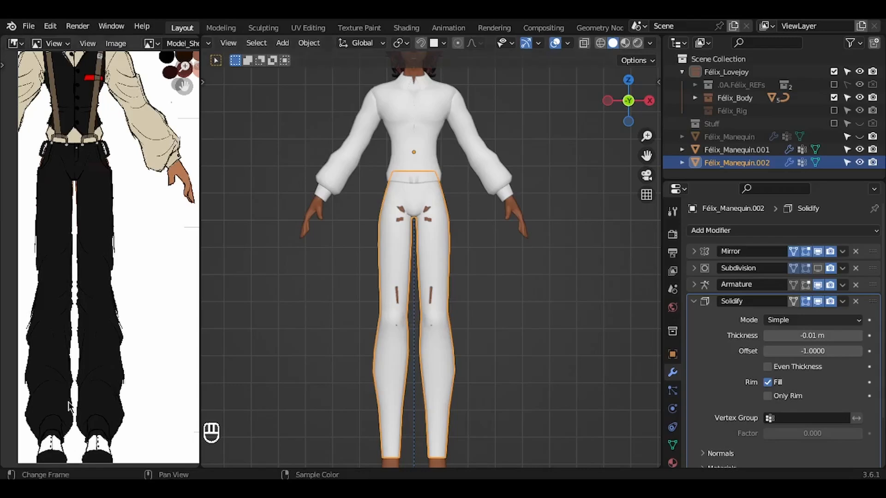
scroll(67, 406, up, 3)
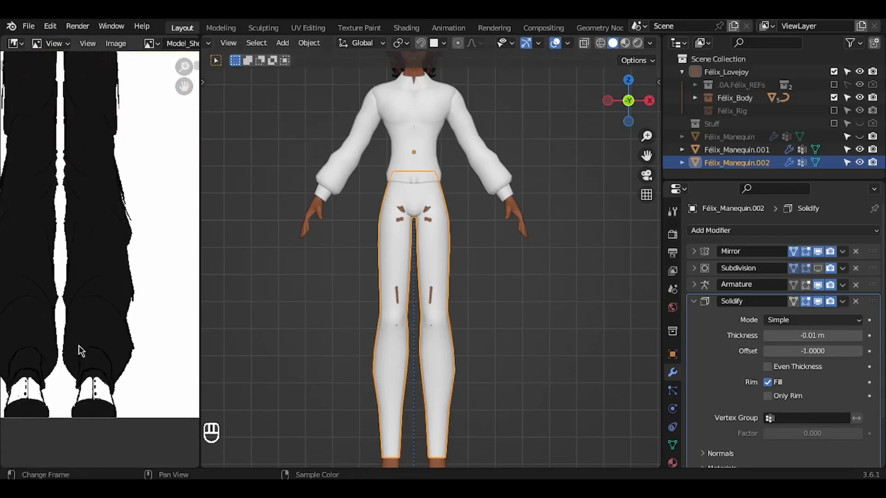
scroll(81, 352, down, 2)
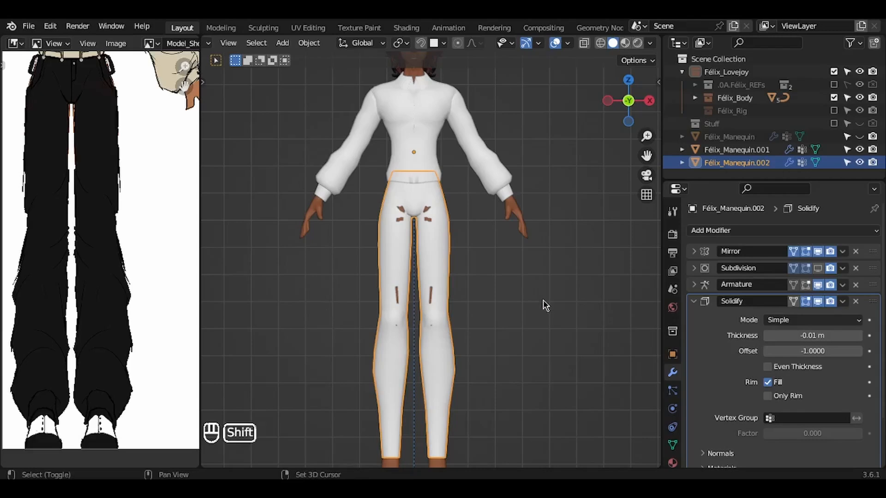
shift+scroll(543, 300, down, 2)
key(ctrl+s)
Step: Add two edge loops around the lower trouser legs in Edit Mode, sliding the first one into position
key(Tab)
key(1)
click(459, 330)
key(KP_Decimal)
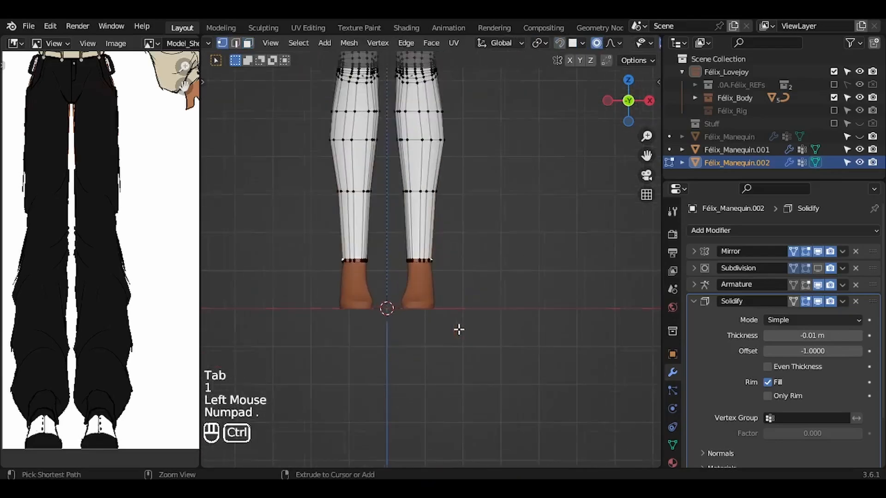
key(ctrl+r)
click(445, 342)
key(g)
key(g)
click(445, 327)
key(ctrl+r)
click(450, 316)
Step: Enlarge the new loop above the ankle without proportional editing, then tilt and shift it in side view to form a flared hem
key(KP_3)
click(596, 43)
key(s)
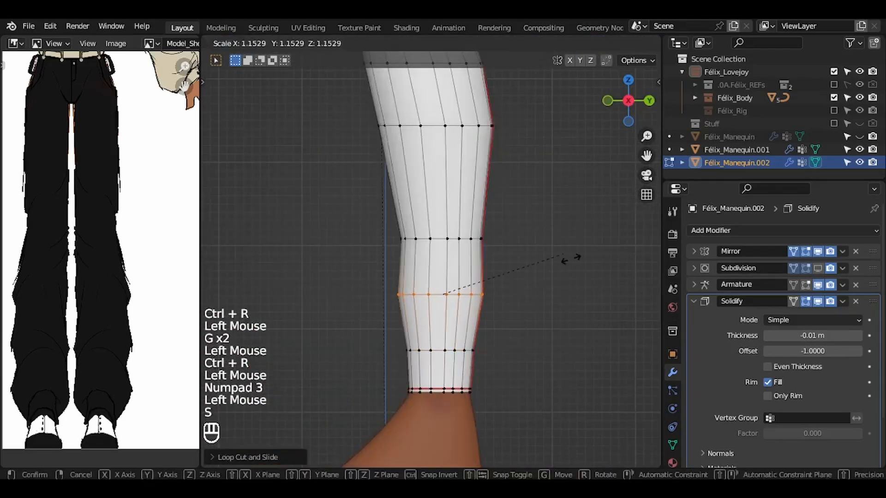
click(586, 259)
key(s)
key(x)
click(556, 305)
key(KP_3)
key(r)
click(580, 353)
key(g)
click(588, 364)
Step: Bevel the flared hem loop into a strip and bevel its rim again to round the fold
key(ctrl+b)
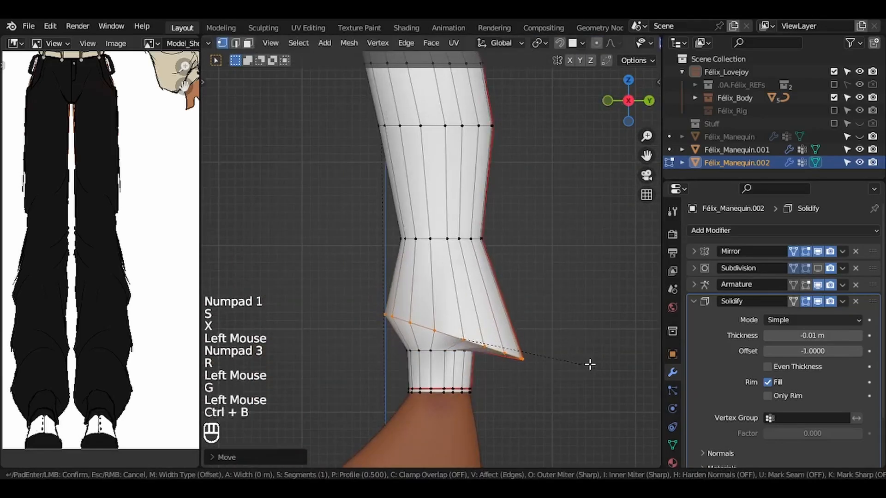
click(547, 387)
middle_drag(544, 431, 549, 369)
key(ctrl+b)
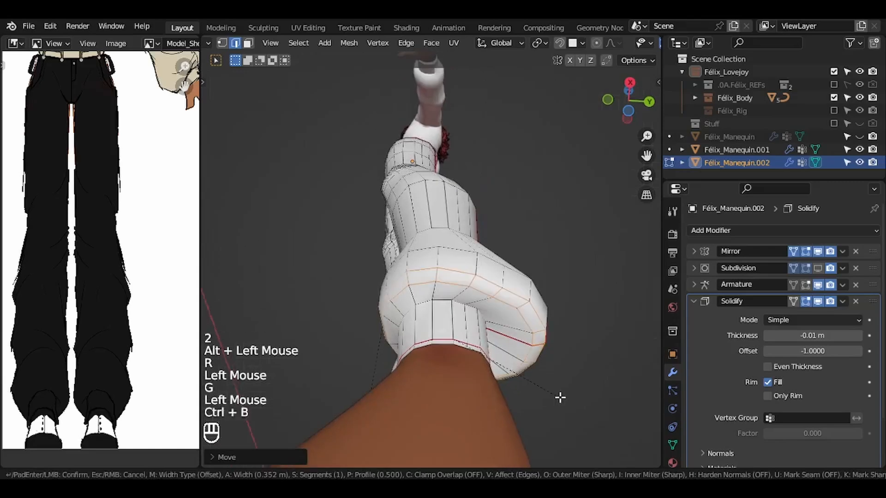
click(560, 398)
Step: Reshape the heel side of the hem and the front of the loop above it in side view with proportional editing
key(KP_3)
key(1)
click(502, 369)
click(597, 42)
key(g)
key(Escape)
key(g)
click(584, 297)
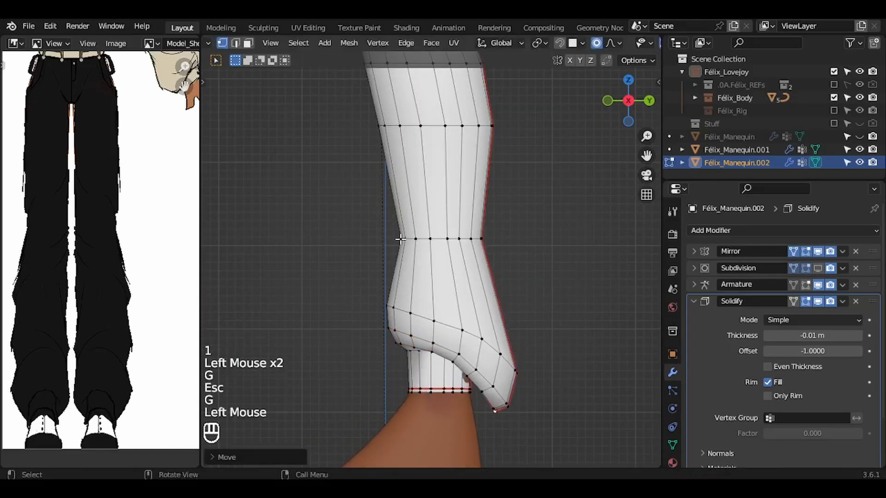
click(400, 239)
key(g)
click(386, 242)
Step: Scale the ankle cuff's face ring horizontally, excluding Z, and nudge the hem's lowest heel-side vertex
middle_drag(466, 450, 480, 392)
click(480, 392)
key(KP_3)
key(shift+z)
click(532, 370)
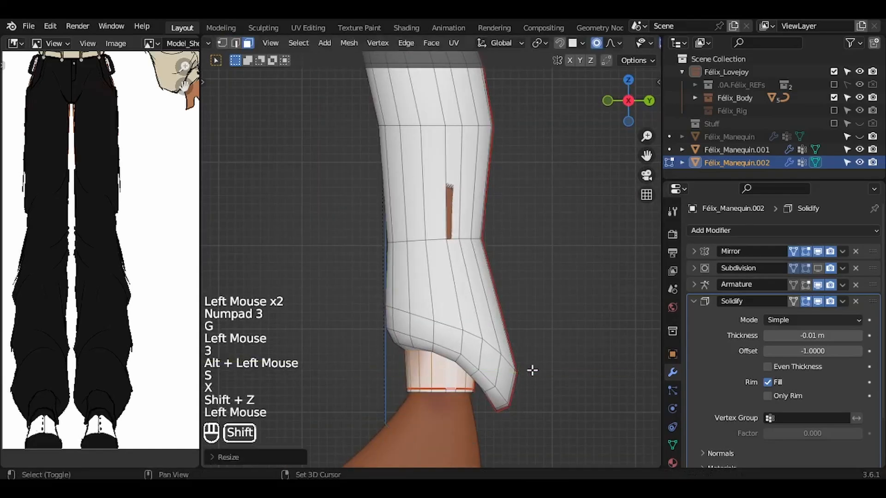
key(1)
click(506, 408)
key(g)
click(508, 415)
Step: Widen the calf edge loops along X in front view and adjust a leg vertex in side view
key(KP_1)
key(2)
shift+middle_drag(488, 275, 493, 366)
alt+click(454, 291)
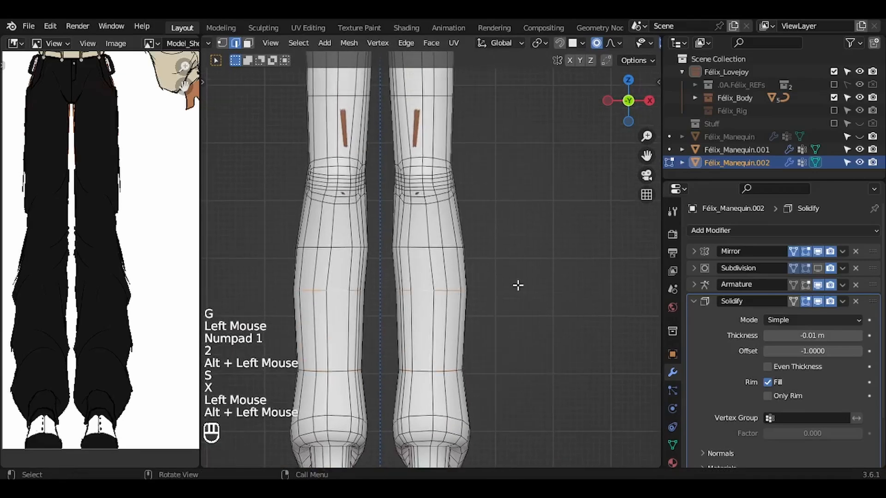
key(1)
click(421, 277)
key(KP_3)
key(g)
click(422, 276)
key(KP_1)
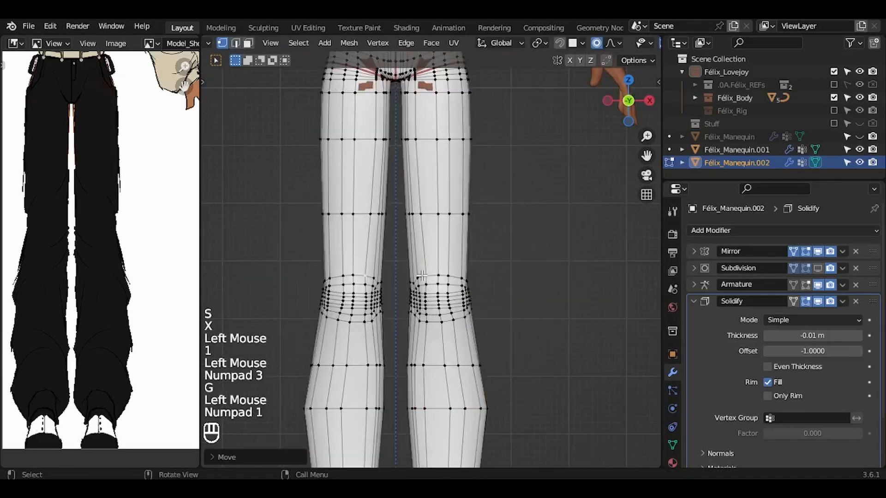
Step: Scale up the edge loop around the knee with proportional editing to loosen the trouser leg
alt+click(458, 294)
key(s)
click(510, 293)
key(KP_3)
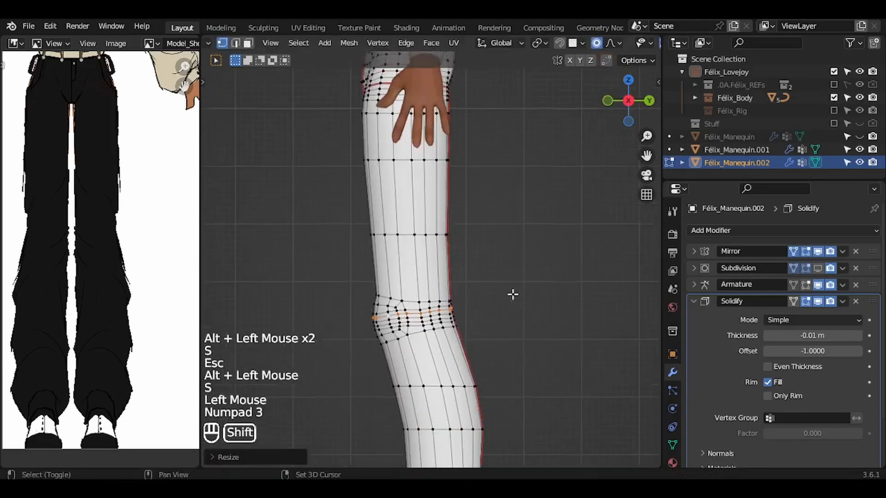
shift+middle_drag(510, 292, 510, 415)
key(KP_1)
click(398, 213)
key(g)
key(z)
key(Escape)
Step: Shift the vertex under the buttock beside the inner thigh along Y with proportional editing
key(KP_Decimal)
key(KP_3)
middle_drag(398, 213, 456, 253)
click(456, 255)
key(g)
key(y)
key(Escape)
key(g)
key(y)
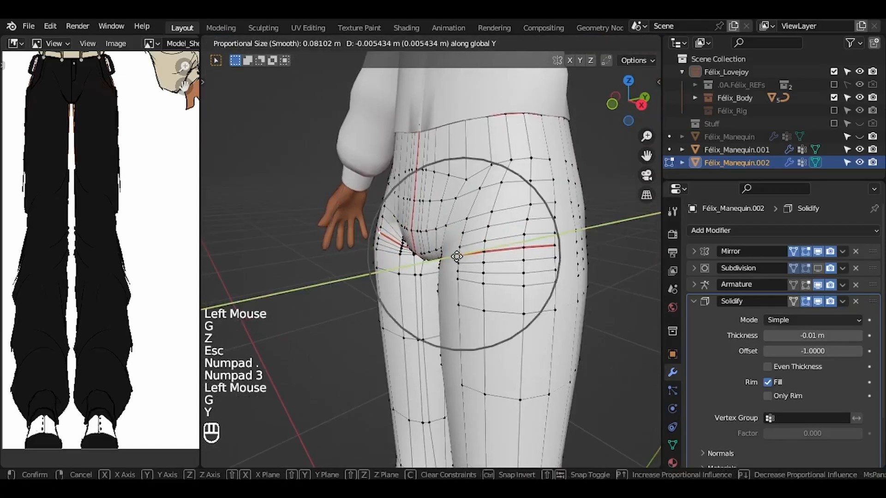
click(450, 257)
Step: Move a crotch vertex up along Z and a vertex between the buttocks along Y to smooth the seat
middle_drag(351, 296, 415, 272)
click(415, 272)
key(g)
key(z)
click(415, 267)
middle_drag(295, 270, 413, 277)
middle_drag(323, 273, 431, 252)
key(g)
key(y)
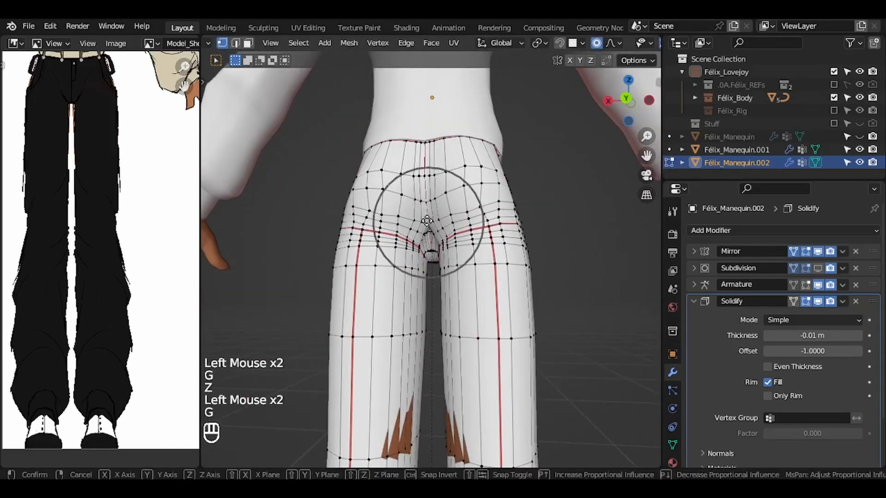
click(422, 223)
Step: Reposition a vertex on the back of the thigh, then scale up a thigh edge loop with proportional editing
shift+middle_drag(407, 380, 421, 226)
click(418, 276)
middle_drag(418, 277, 457, 281)
key(g)
click(462, 291)
alt+click(480, 300)
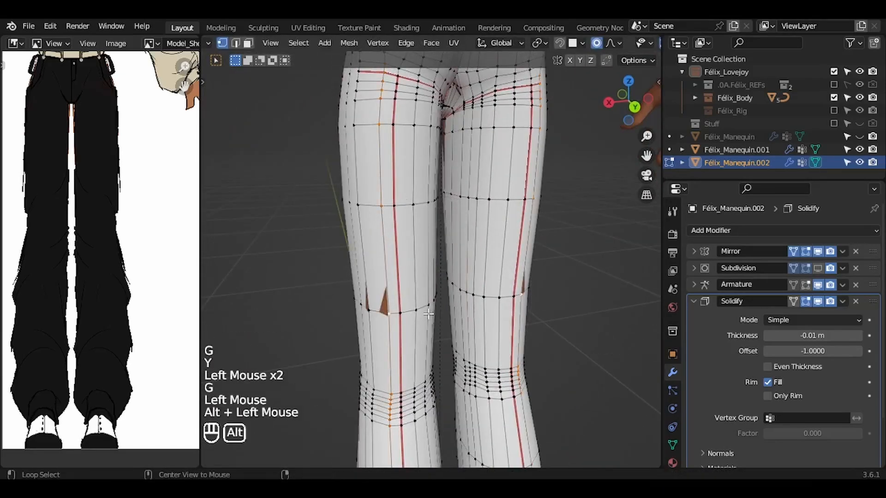
key(s)
click(508, 330)
key(KP_1)
click(437, 158)
key(g)
click(436, 159)
key(ctrl+z)
Step: Reposition a vertex at the front of the trousers and raise a front crotch vertex along Z
key(KP_Decimal)
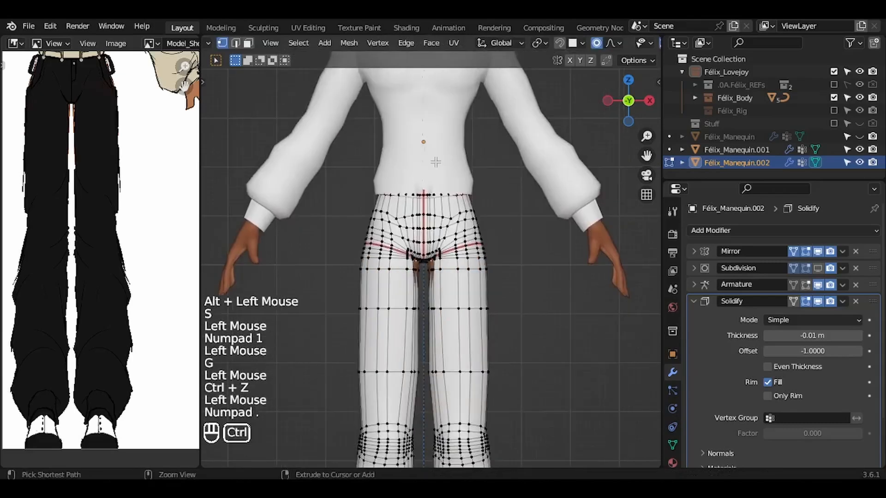
ctrl+middle_drag(436, 291, 469, 256)
key(g)
click(470, 262)
click(411, 180)
key(g)
key(z)
click(410, 174)
Step: Adjust the front crotch vertex's position from the side with proportional editing
click(409, 175)
key(KP_3)
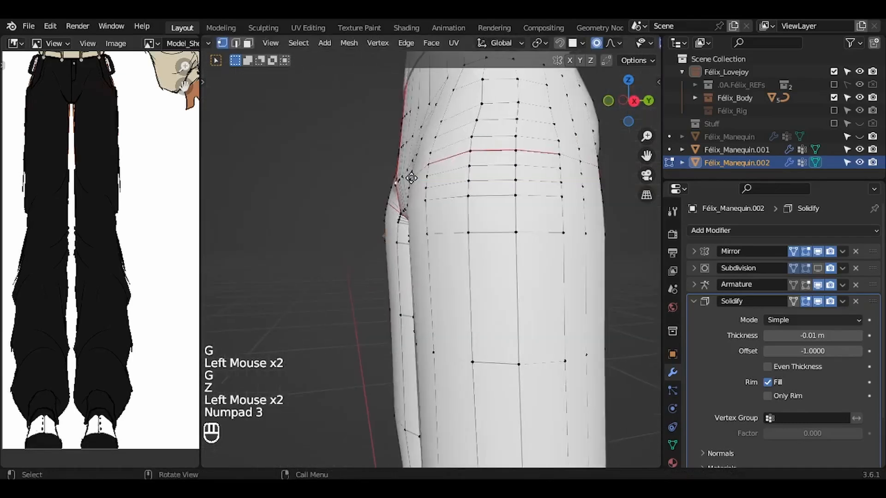
key(g)
click(408, 180)
Step: Isolate the trousers in Object Mode and examine the waist, fly and side pocket in the reference drawing
key(Tab)
key(KP_Divide)
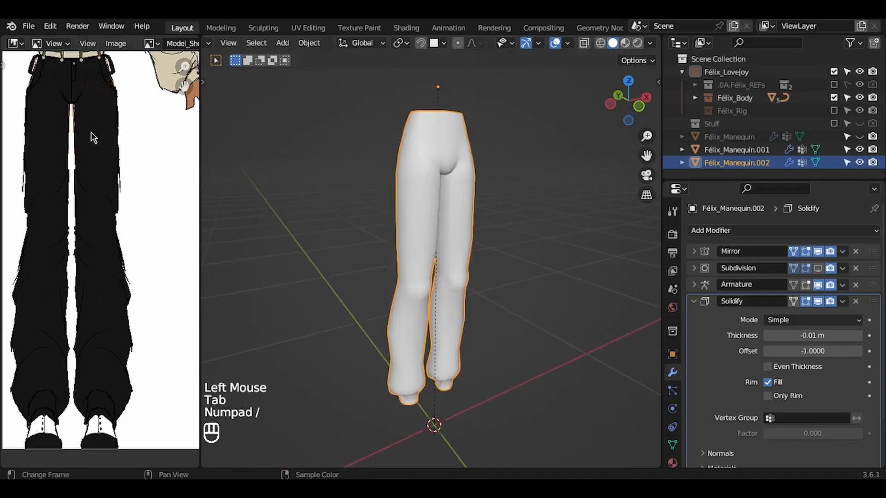
scroll(91, 138, up, 5)
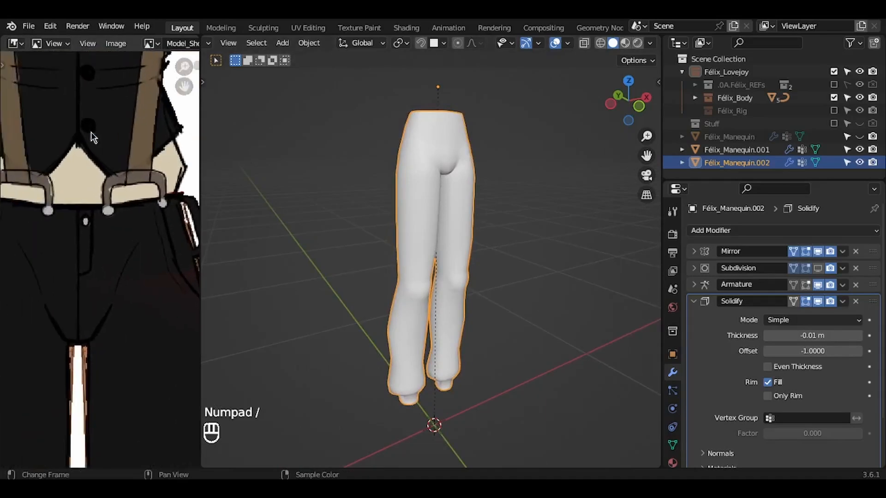
scroll(90, 132, up, 1)
middle_drag(162, 326, 34, 331)
scroll(64, 170, up, 2)
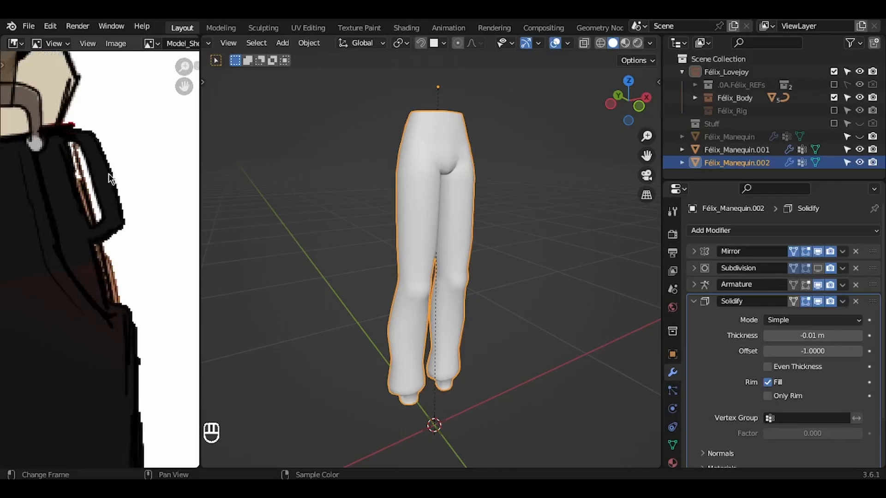
shift+scroll(425, 125, up, 3)
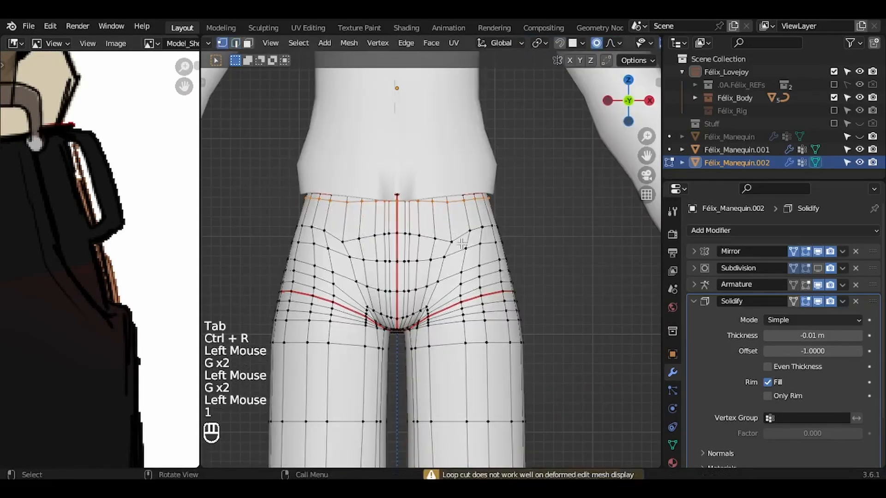
Step: Even out the edge row below the waistband by moving vertices near both hips with a smaller proportional influence
click(454, 234)
key(g)
scroll(454, 234, up, 7)
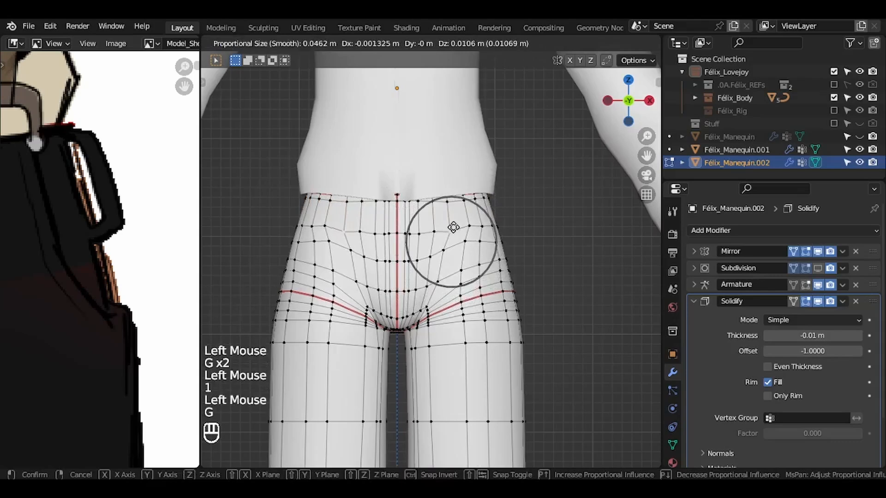
click(454, 227)
click(323, 225)
key(g)
click(326, 228)
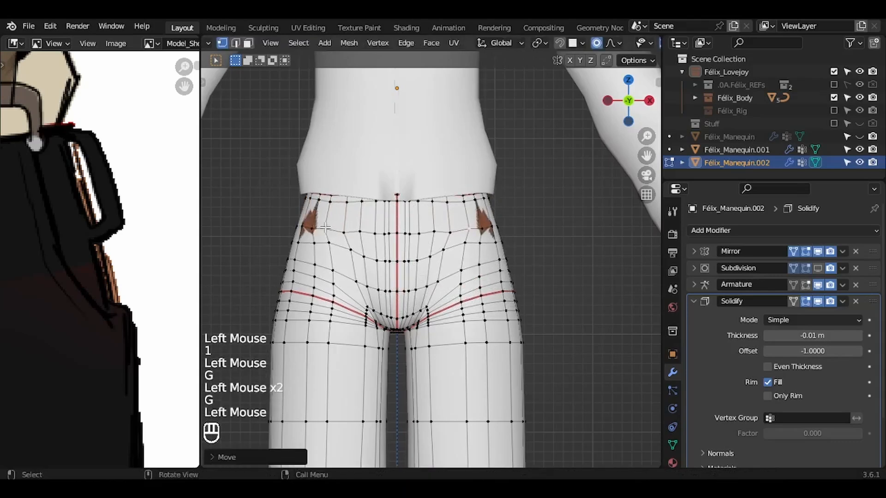
Step: Move the vertex at the outer hip below the waist to cover the exposed skin, and turn on X-ray display
click(488, 224)
key(g)
click(490, 225)
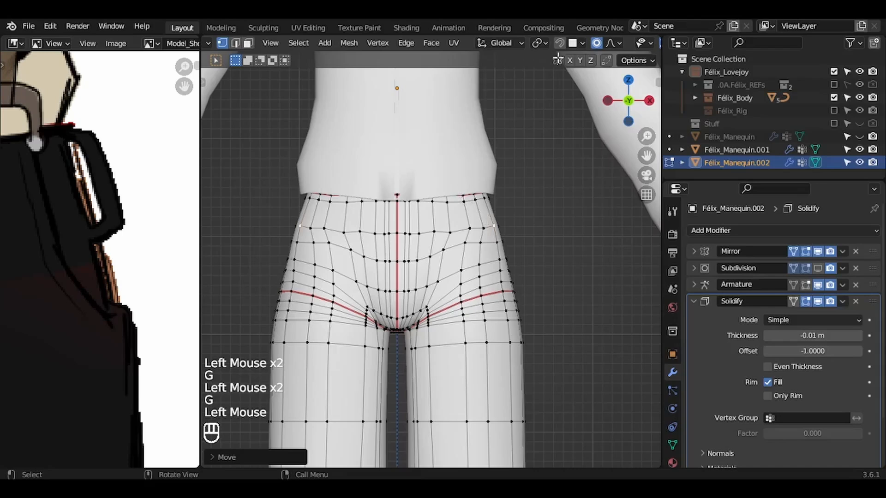
scroll(610, 46, down, 5)
click(584, 44)
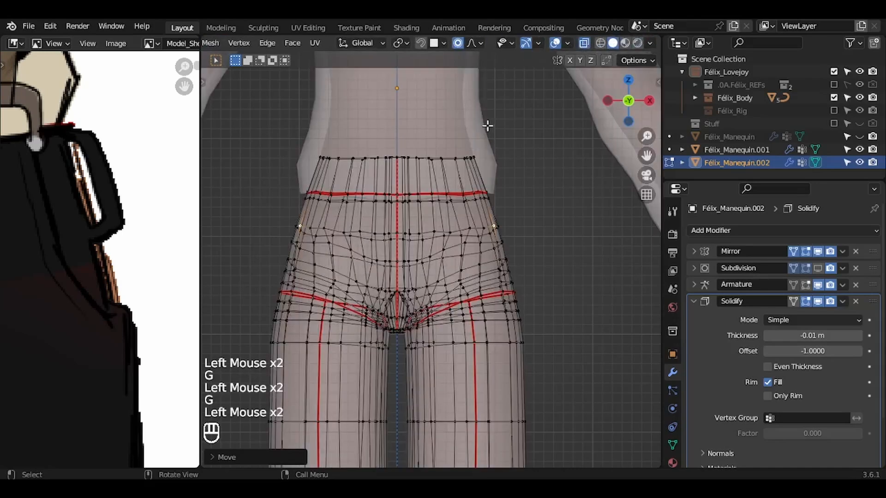
Step: Try to delete the topmost edge loop together with the ring of vertices next to it
alt+click(451, 158)
key(ctrl+KP_Add)
key(Delete)
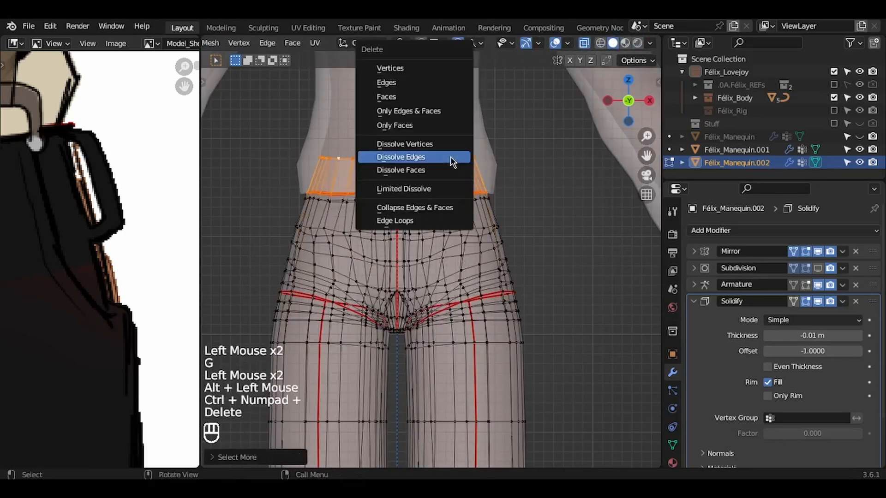
click(425, 69)
key(ctrl+z)
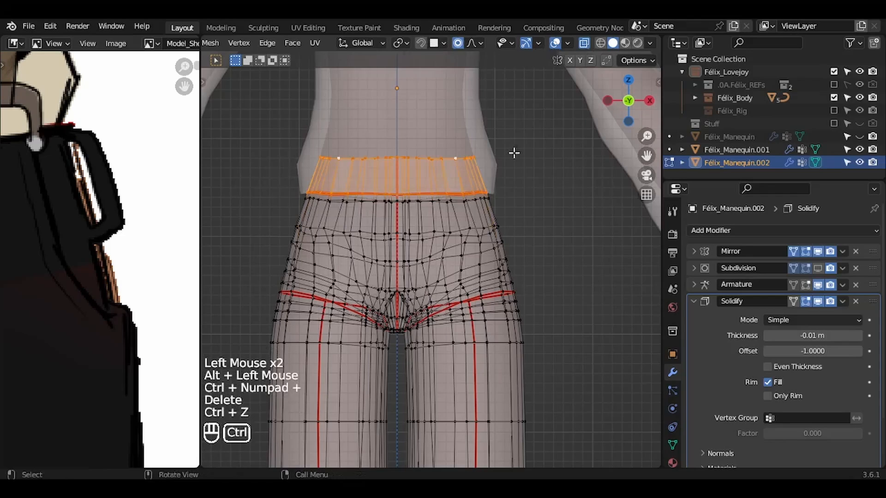
Step: Delete the vertices of the topmost edge loop hidden above the waistline, and turn off X-ray display
alt+click(442, 157)
alt+click(443, 157)
key(Delete)
alt+click(452, 157)
key(Delete)
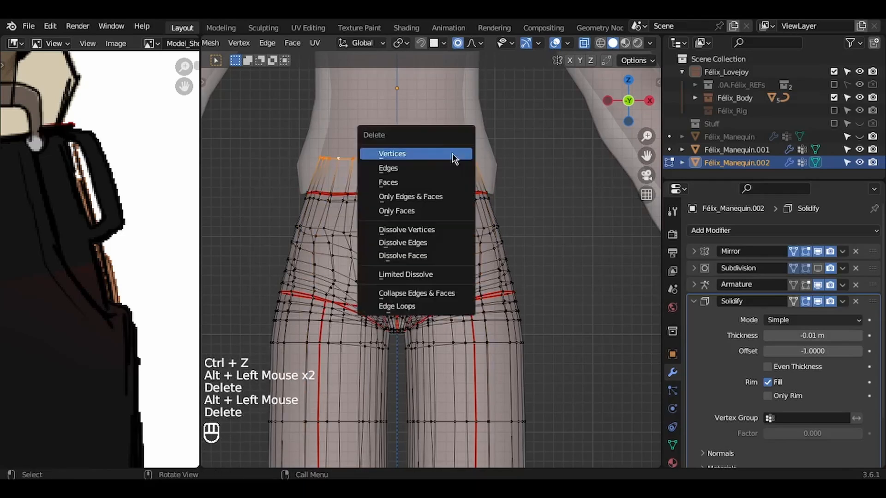
click(453, 155)
alt+click(459, 192)
click(556, 43)
click(585, 43)
click(556, 43)
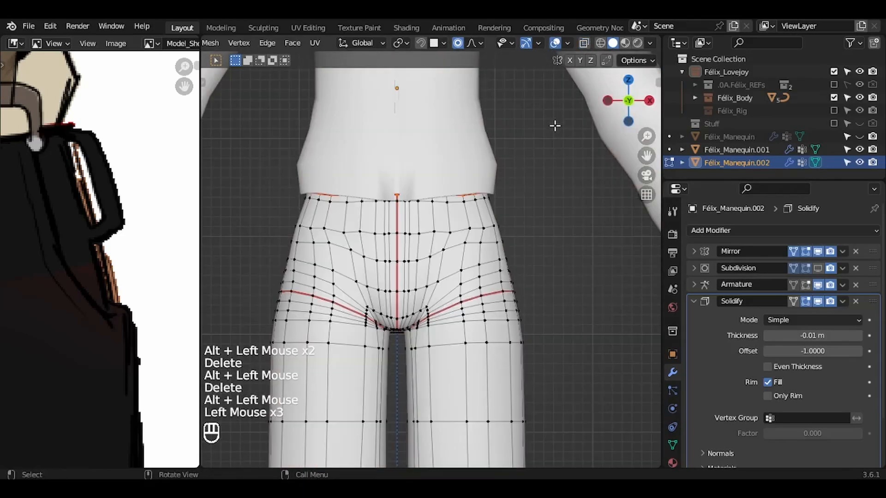
Step: With proportional editing off, slide the vertical edge path beside the front centre seam closer to the seam, and save the file
middle_drag(555, 126, 556, 92)
key(KP_1)
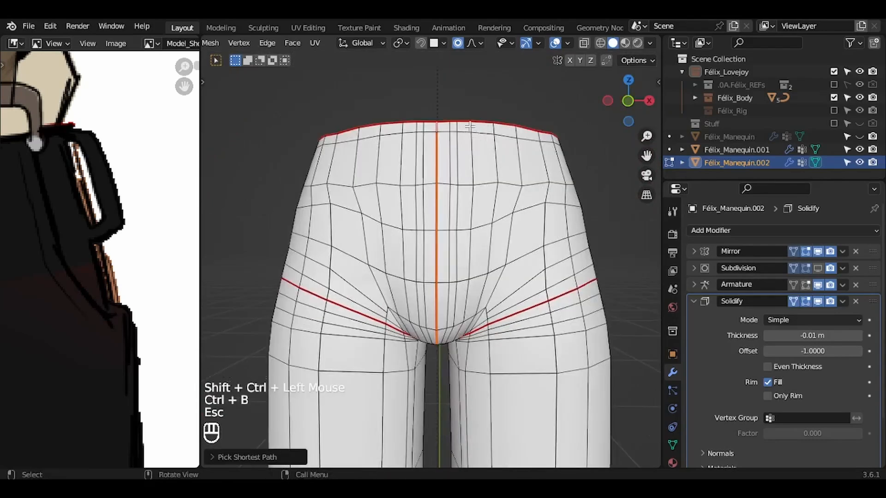
click(452, 126)
middle_drag(452, 152, 450, 126)
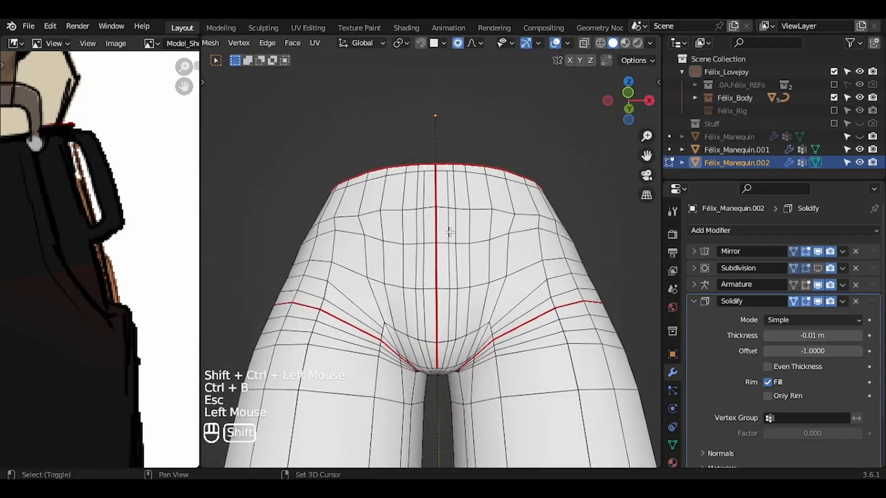
ctrl+shift+click(445, 342)
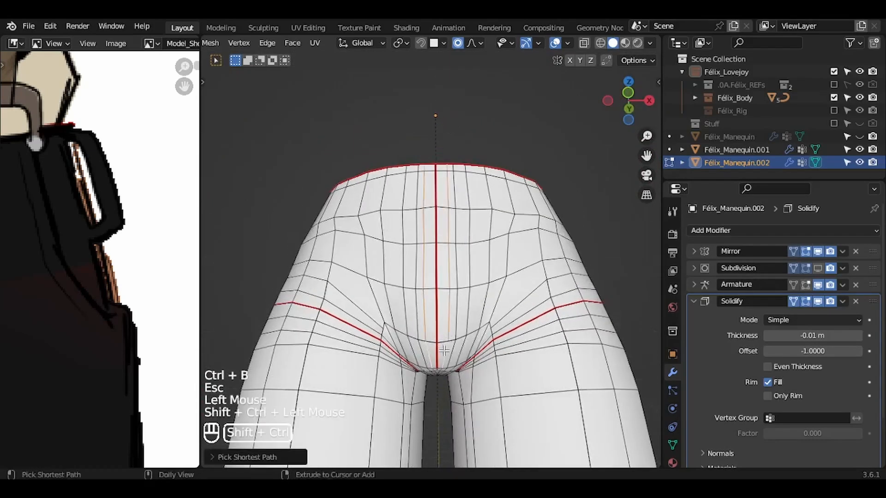
click(463, 42)
key(g)
key(g)
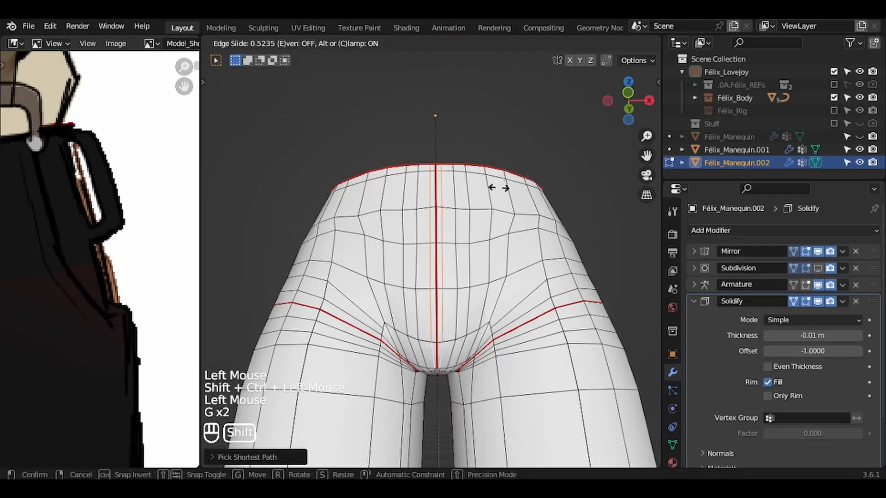
shift+click(489, 187)
key(ctrl+s)
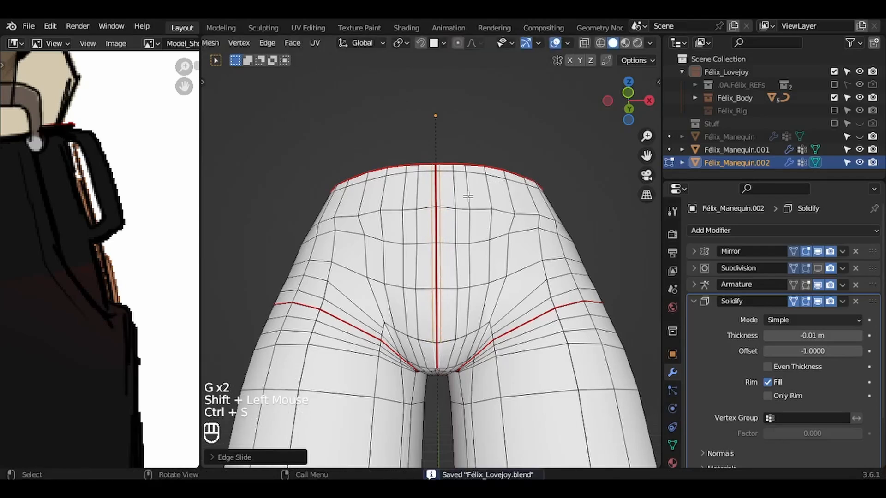
Step: Select the narrow strip of faces along the front centre seam from the waist down to the crotch
key(3)
click(438, 167)
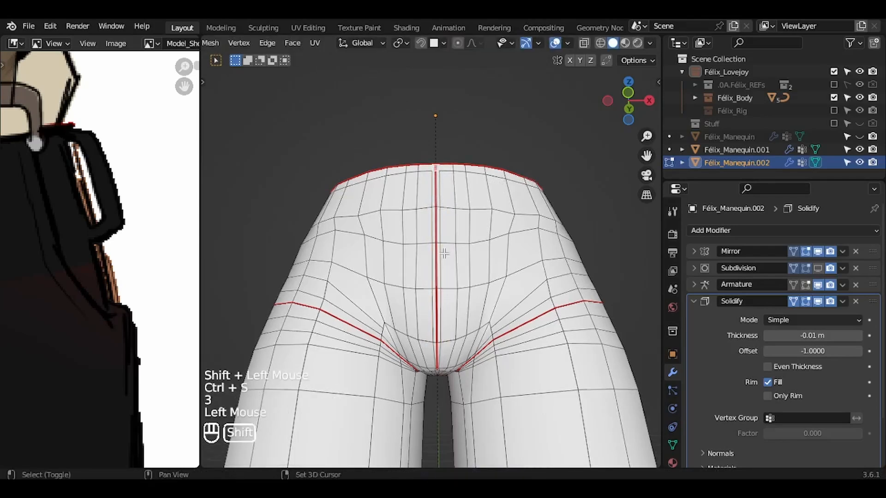
ctrl+shift+click(441, 303)
ctrl+shift+click(439, 356)
middle_drag(540, 243, 597, 233)
key(ctrl+b)
key(shift+Escape)
key(ctrl+z)
key(ctrl+shift+z)
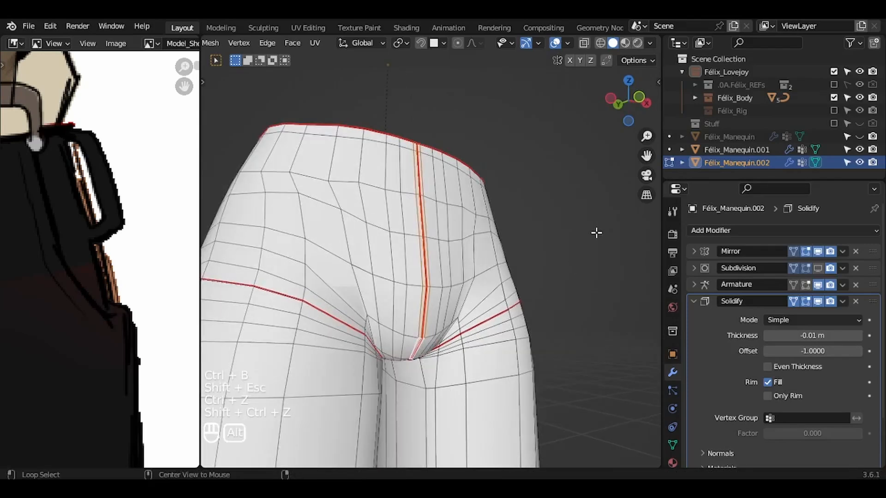
Step: Extrude the selected front seam strip slightly inward along its normals to form a seam groove
key(alt+e)
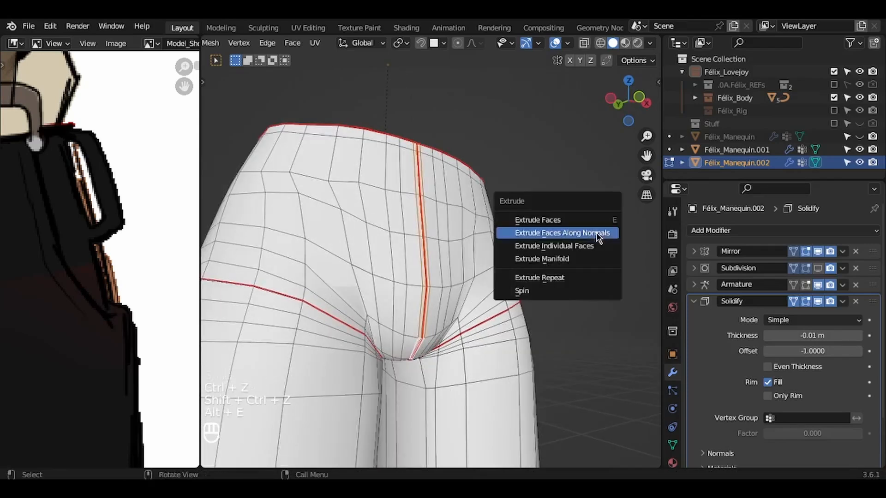
click(598, 233)
key(shift)
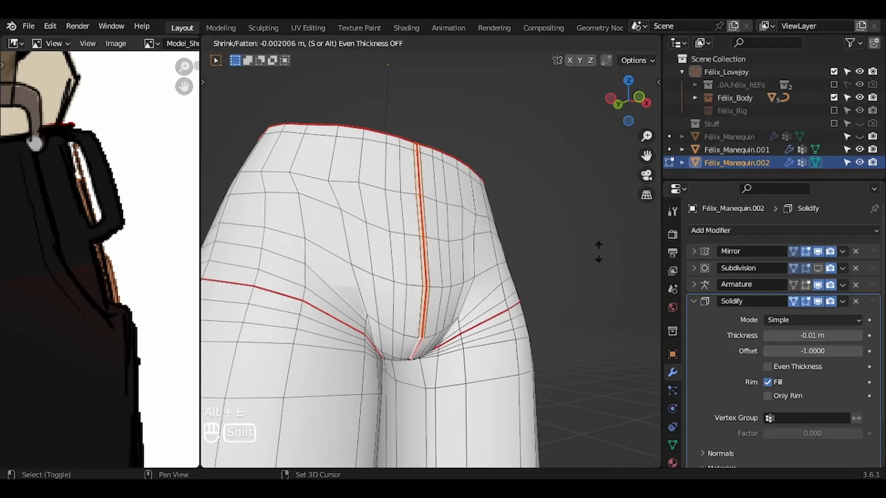
shift+click(601, 283)
Step: Examine the isolated trousers' waist and compare it with the waist and belt area of the reference drawing
key(1)
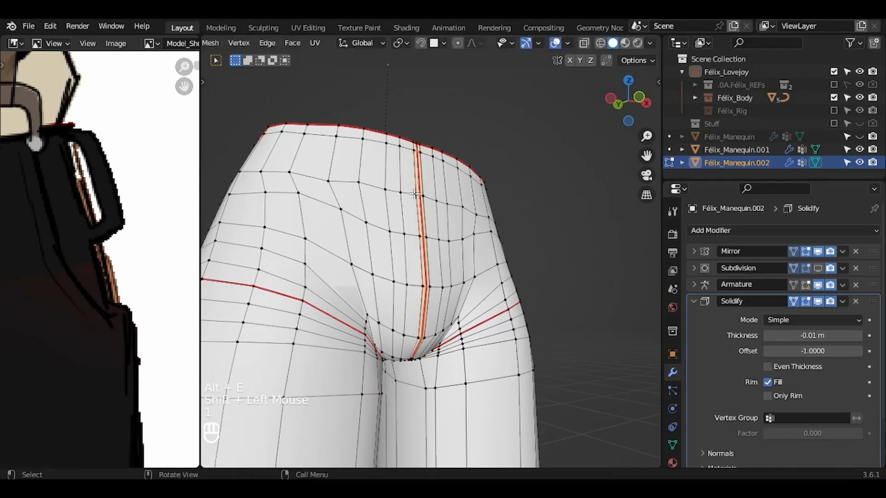
click(414, 194)
key(KP_Divide)
mouse_move(414, 194)
middle_down()
mouse_move(494, 195)
mouse_move(392, 192)
mouse_move(425, 187)
middle_up()
click(426, 188)
key(KP_Divide)
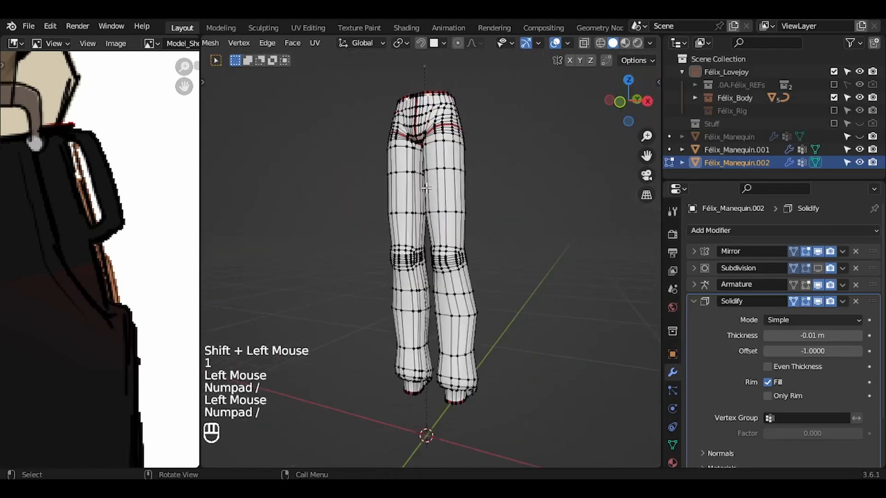
key(KP_Decimal)
scroll(426, 188, down, 3)
ctrl+middle_drag(426, 188, 426, 220)
shift+middle_drag(427, 220, 427, 183)
ctrl+middle_drag(89, 203, 88, 129)
middle_drag(89, 129, 88, 201)
scroll(88, 203, down, 3)
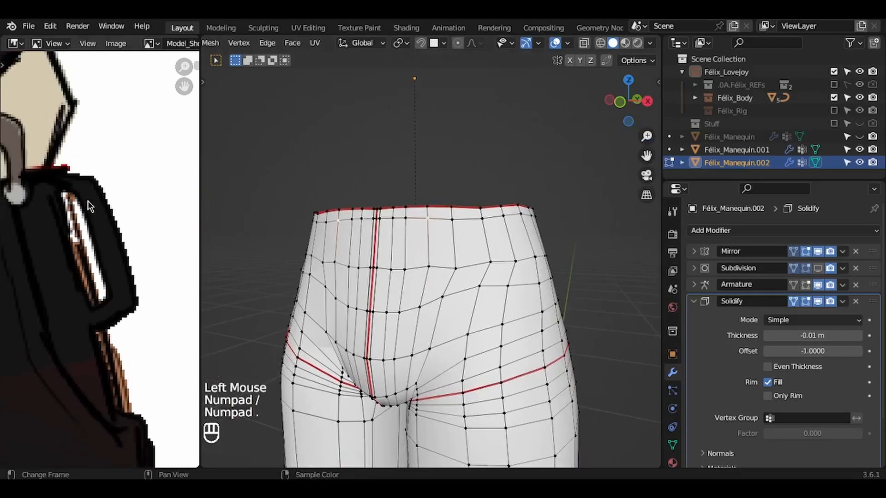
ctrl+middle_drag(472, 180, 473, 211)
scroll(472, 211, up, 2)
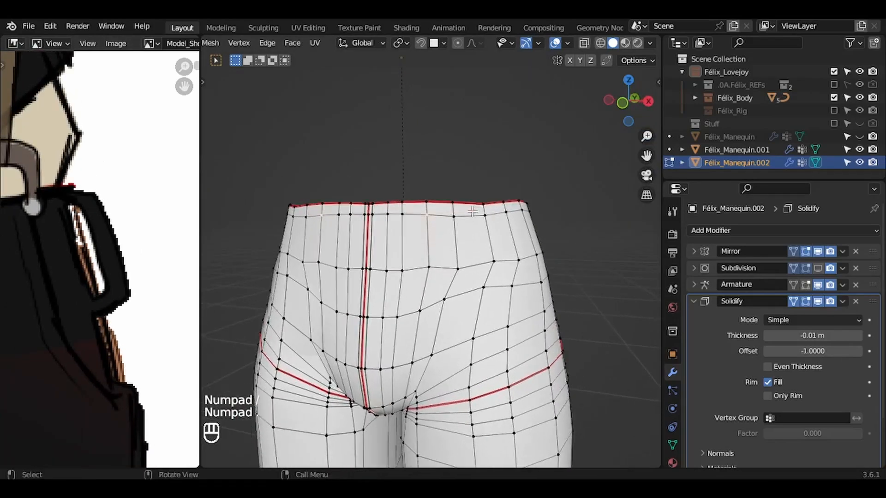
Step: Slide the short vertical edges at the front of the waistband sideways to adjust the width of their face column
key(2)
click(427, 209)
shift+click(427, 221)
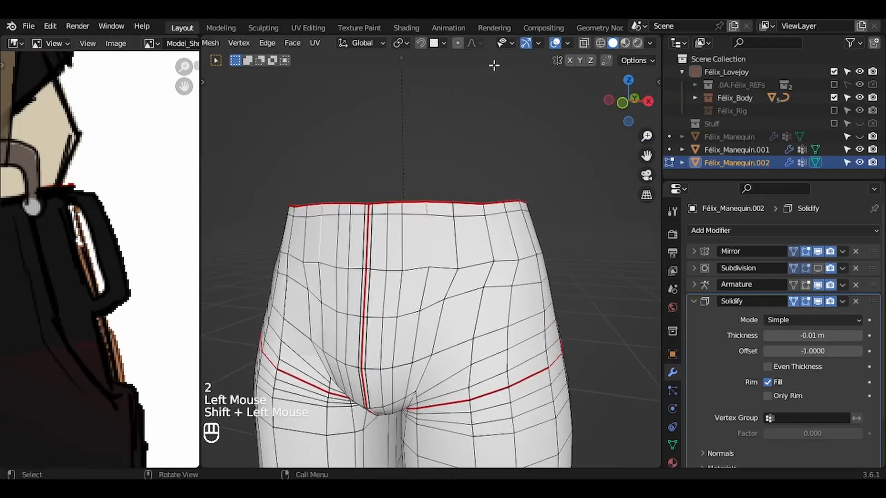
key(g)
key(g)
click(545, 202)
Step: Slide the vertical waistband edges near the side of the hip to narrow the column for a belt loop
middle_drag(544, 202, 498, 207)
click(452, 204)
shift+click(455, 233)
key(g)
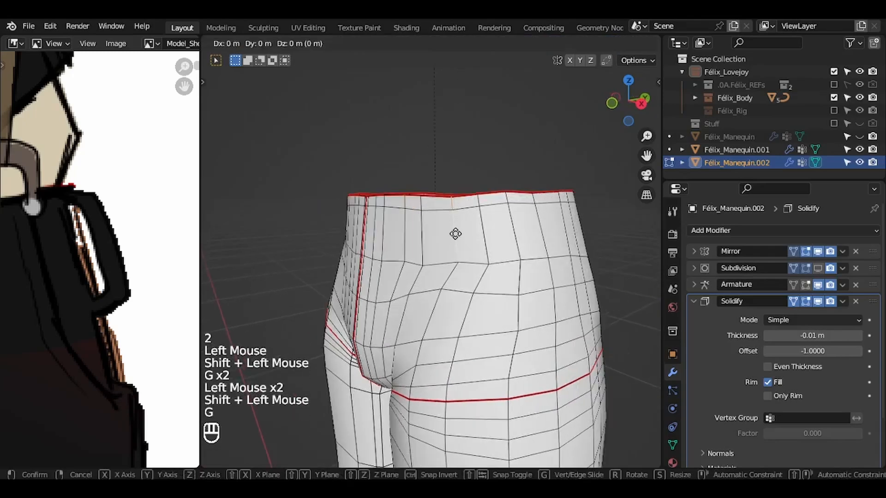
key(g)
click(462, 235)
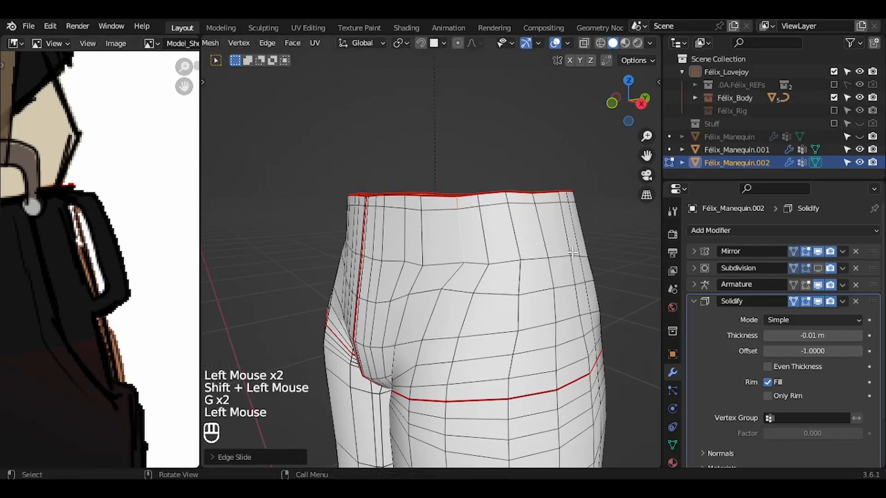
Step: Slide the vertical waistband edges on the back of the hip to adjust the spacing of the back face column
middle_drag(572, 252, 605, 257)
middle_drag(636, 253, 554, 253)
click(407, 251)
shift+click(409, 225)
key(g)
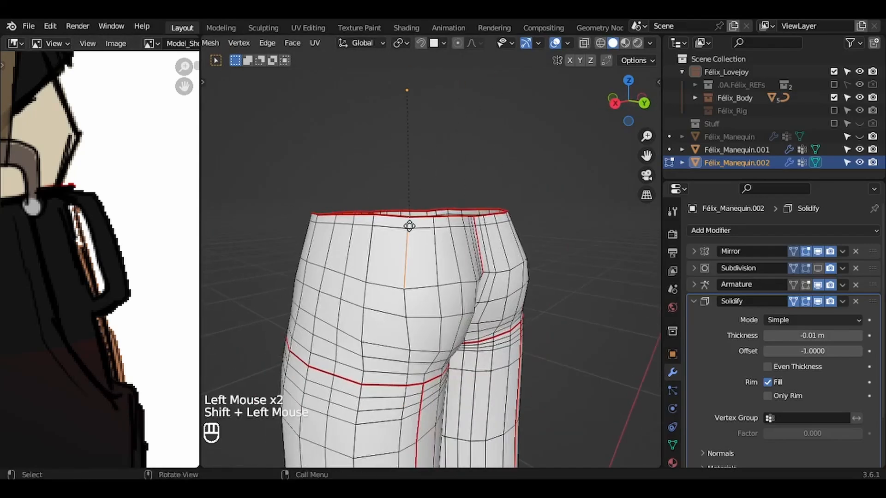
key(g)
click(427, 231)
Step: Slide the horizontal edge loop below the waistband to refine the lower edge of the belt area
middle_drag(437, 292, 464, 291)
click(434, 276)
key(g)
key(g)
click(434, 277)
key(ctrl+z)
alt+click(433, 276)
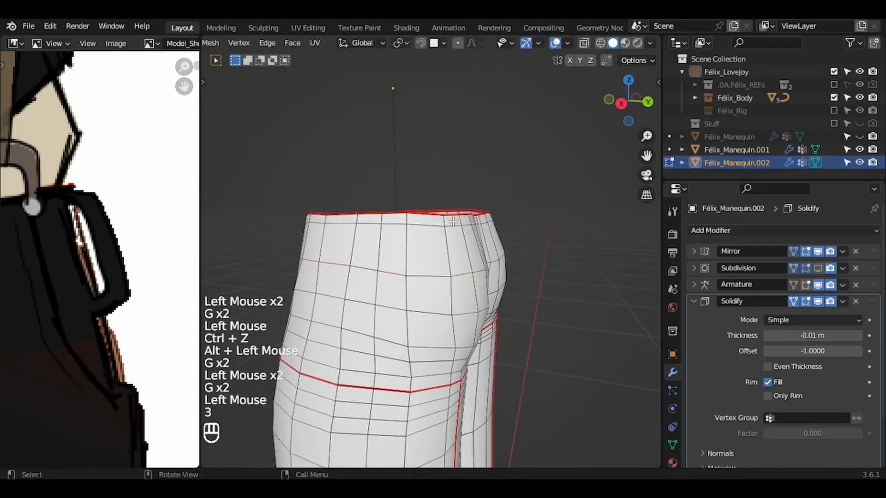
Step: Extrude the two-face columns at the front, side and back of the waistband outward along their normals, about 0.39 m, as belt loops
click(454, 222)
middle_drag(454, 222, 517, 227)
shift+click(422, 229)
shift+click(445, 249)
shift+click(433, 249)
key(ctrl+z)
shift+click(450, 231)
shift+click(449, 245)
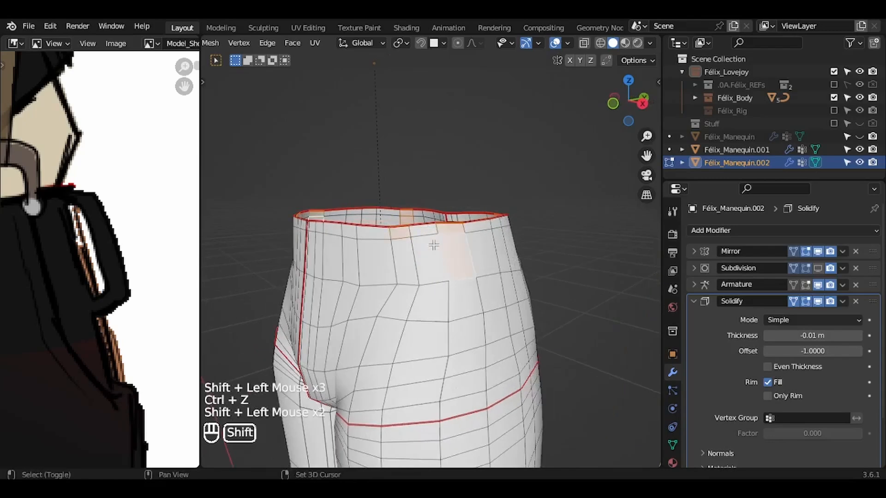
key(ctrl+z)
key(ctrl+z)
shift+click(450, 229)
shift+click(455, 249)
key(ctrl+z)
key(ctrl+z)
key(ctrl+z)
shift+click(451, 229)
shift+click(457, 252)
shift+click(349, 231)
shift+click(349, 257)
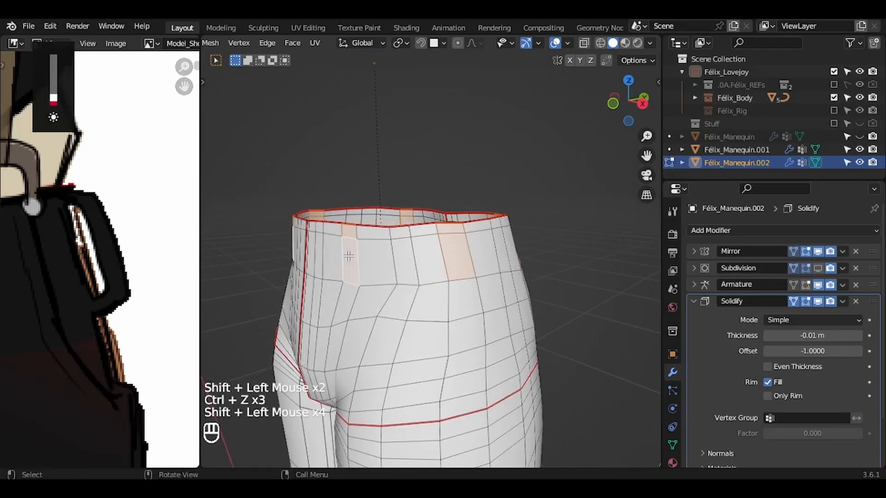
middle_drag(349, 256, 454, 227)
key(alt+e)
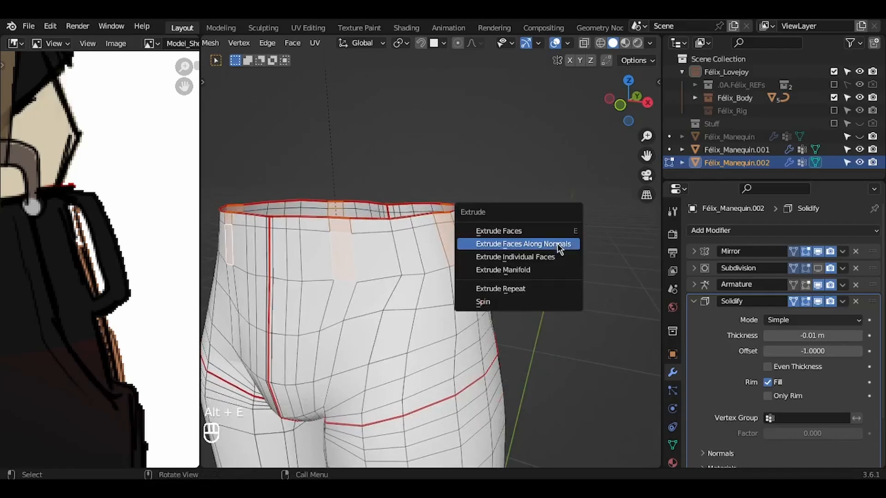
click(557, 244)
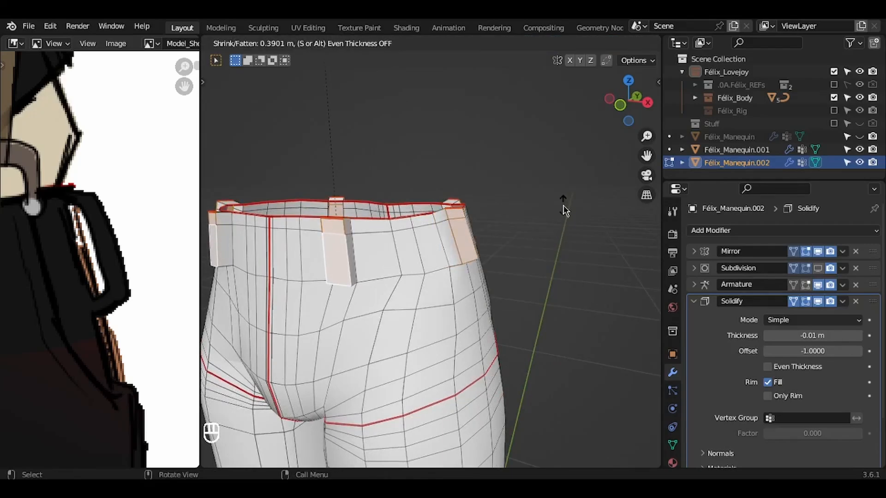
click(563, 206)
middle_drag(563, 206, 616, 206)
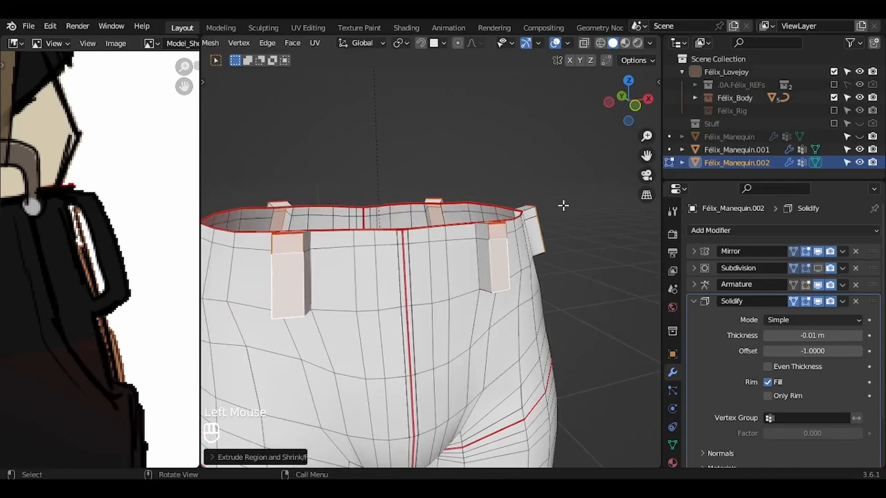
Step: Delete the side faces of all the extruded belt loops to open them up
click(483, 230)
shift+click(485, 246)
middle_drag(485, 247, 485, 249)
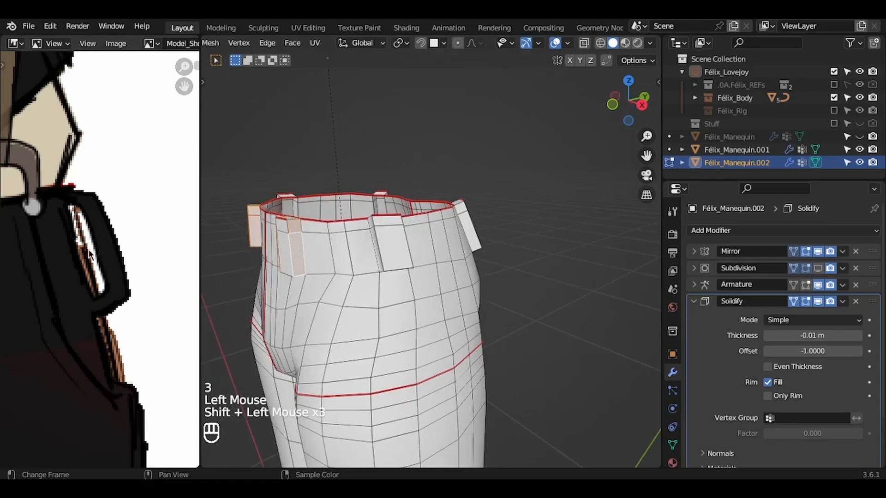
key(Delete)
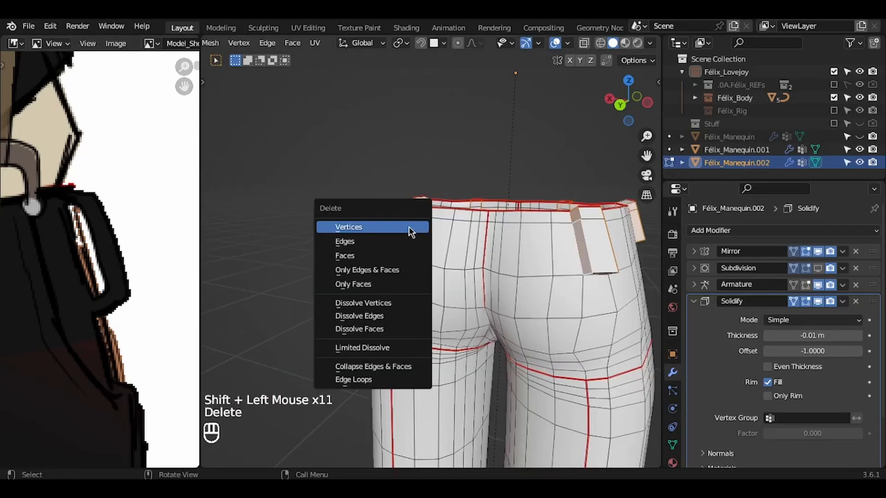
click(351, 241)
Step: Examine the opened back belt loop up close and check the trousers together with the rest of the character
middle_drag(491, 221, 491, 220)
key(2)
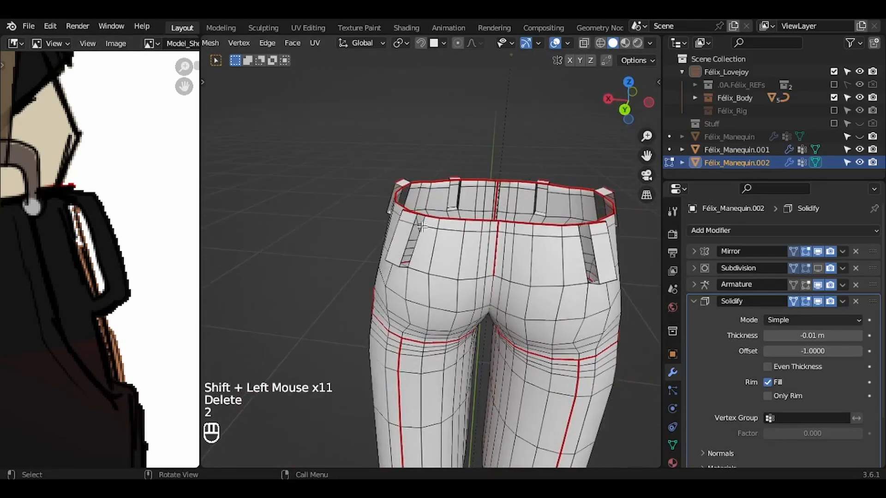
alt+click(417, 235)
key(KP_Decimal)
shift+middle_drag(418, 236, 425, 203)
middle_drag(425, 203, 411, 248)
click(401, 251)
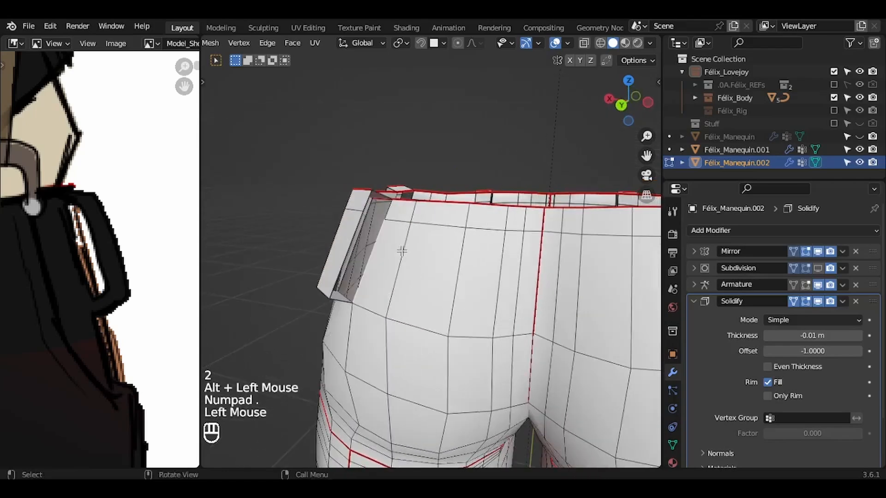
key(KP_Divide)
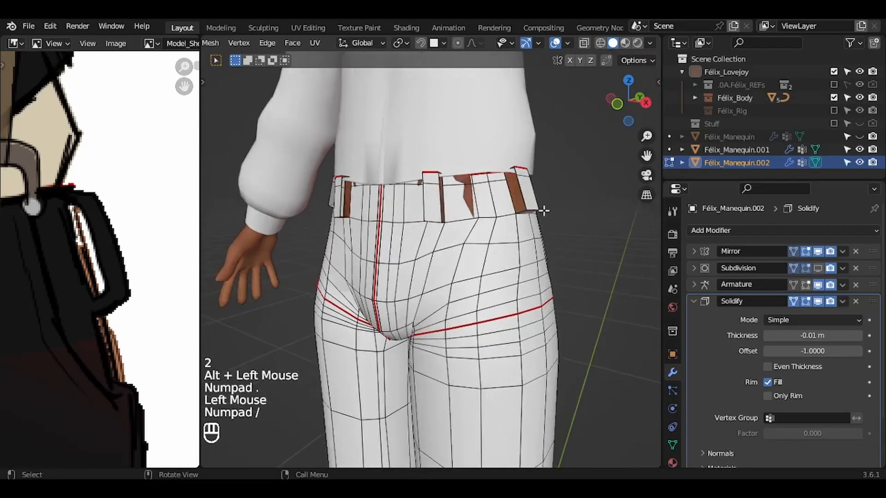
key(KP_Divide)
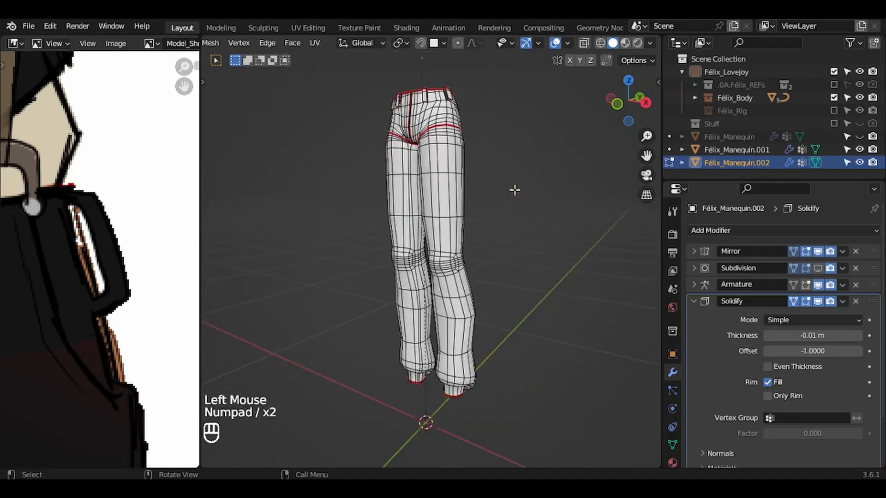
Step: Fill the waistband opening behind the back belt loop with faces, closing both the lower and the upper part
key(KP_Decimal)
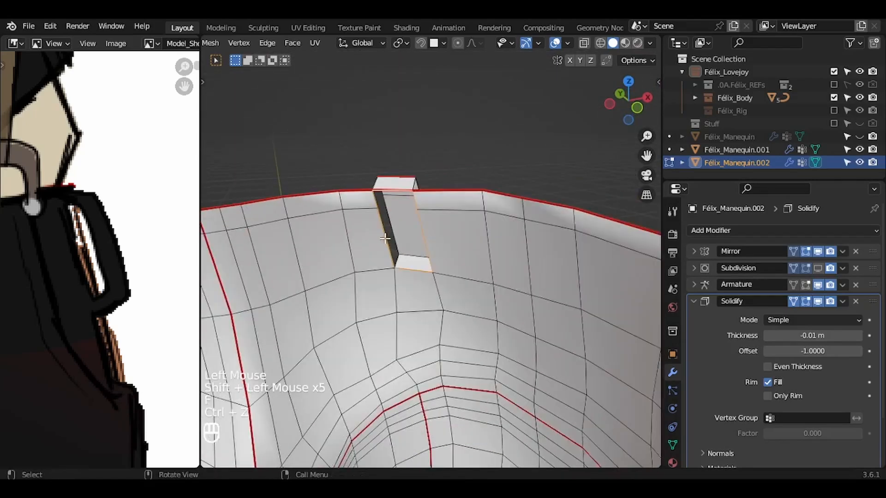
click(381, 239)
shift+click(422, 272)
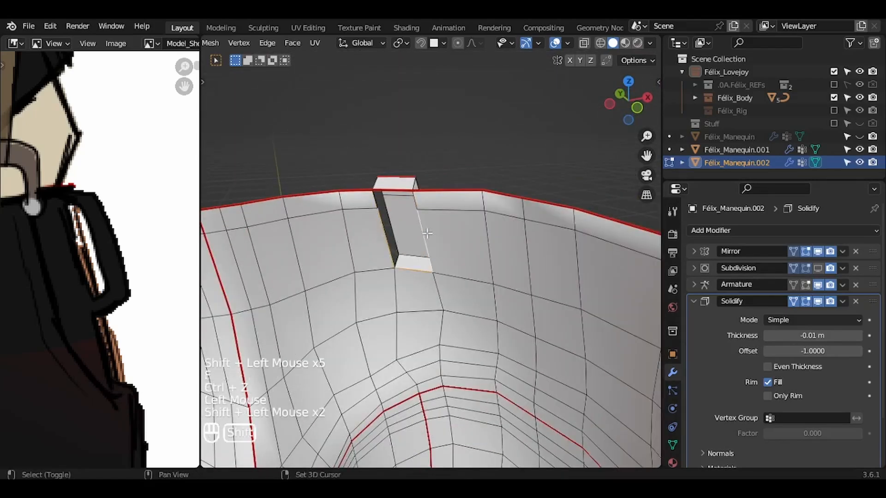
key(f)
click(396, 215)
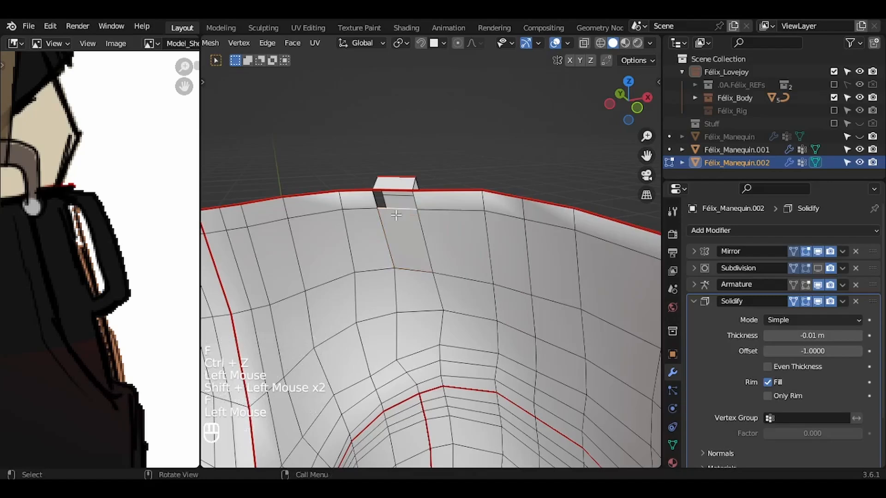
key(f)
middle_drag(396, 215, 389, 215)
Step: Fill the waistband opening behind the side belt loop with faces, from its lower edge up to the waist's top edge
click(497, 251)
key(KP_Decimal)
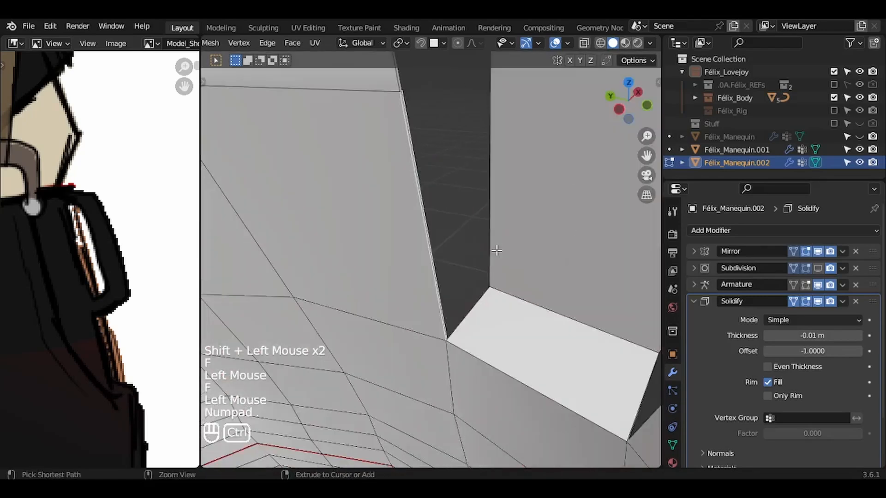
ctrl+middle_drag(496, 252, 425, 244)
shift+click(510, 289)
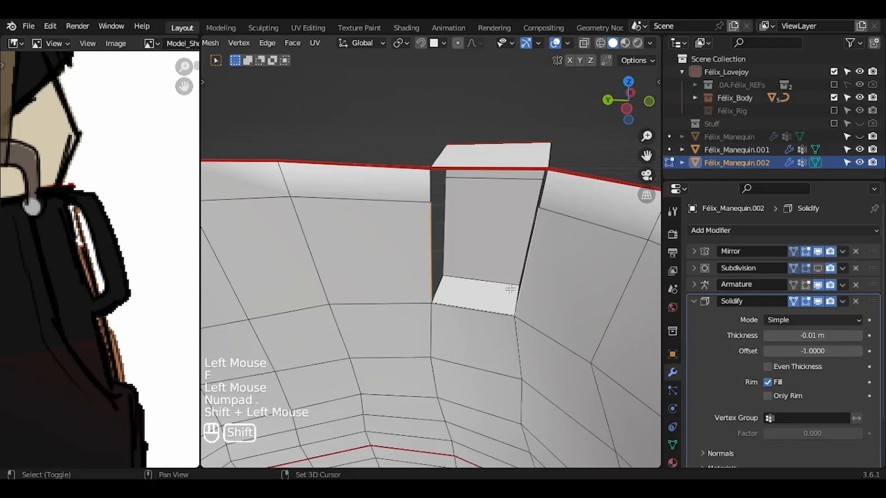
key(f)
click(470, 203)
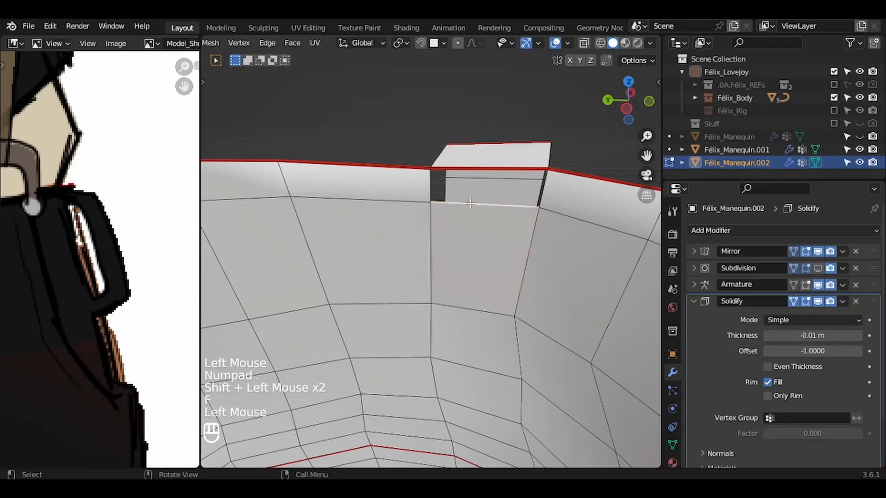
key(f)
ctrl+middle_drag(469, 203, 470, 203)
Step: Show the whole character again and move the waistband vertices with proportional editing to cover the skin poking through beside the belt loops
key(KP_Divide)
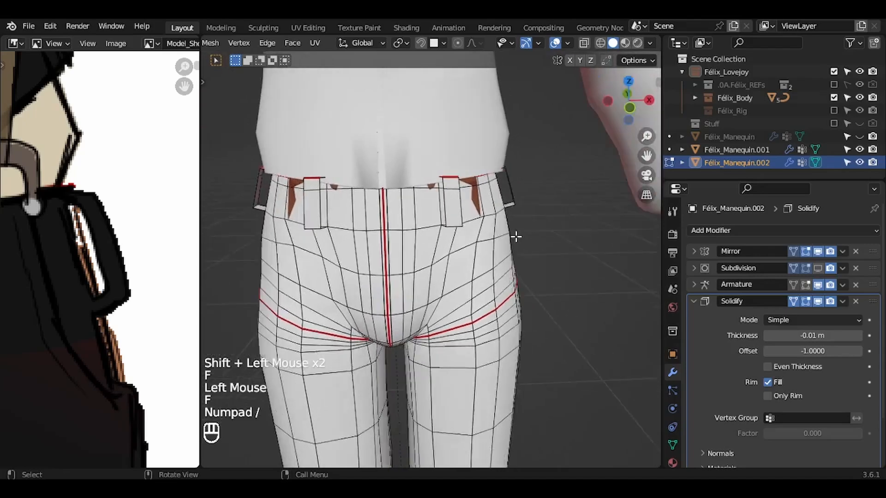
middle_drag(516, 237, 516, 236)
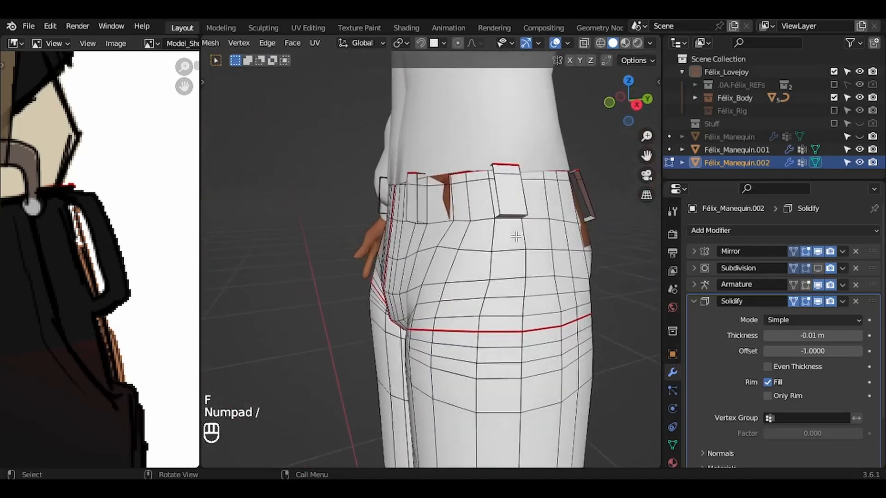
key(1)
click(452, 184)
middle_drag(452, 183, 452, 184)
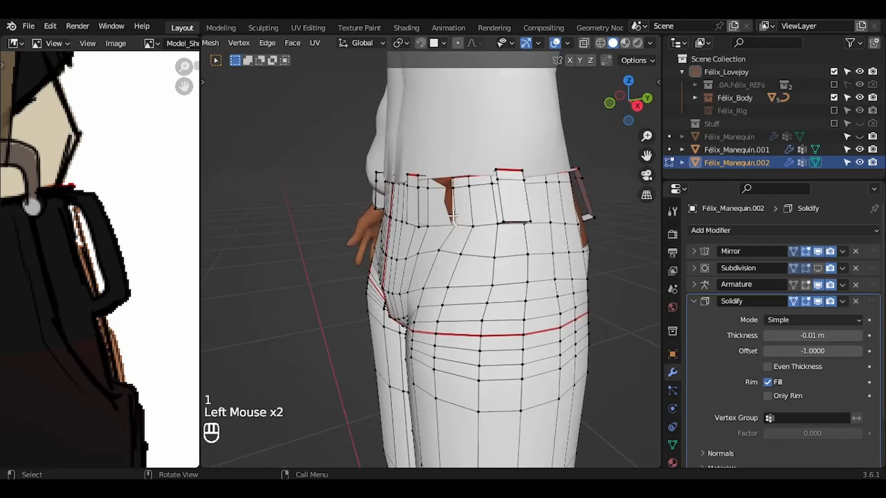
middle_drag(483, 136, 484, 148)
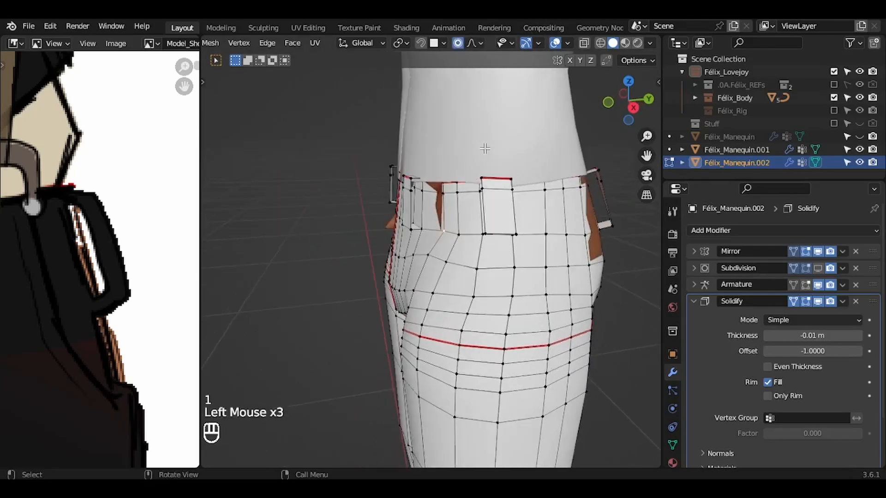
middle_drag(451, 189, 436, 222)
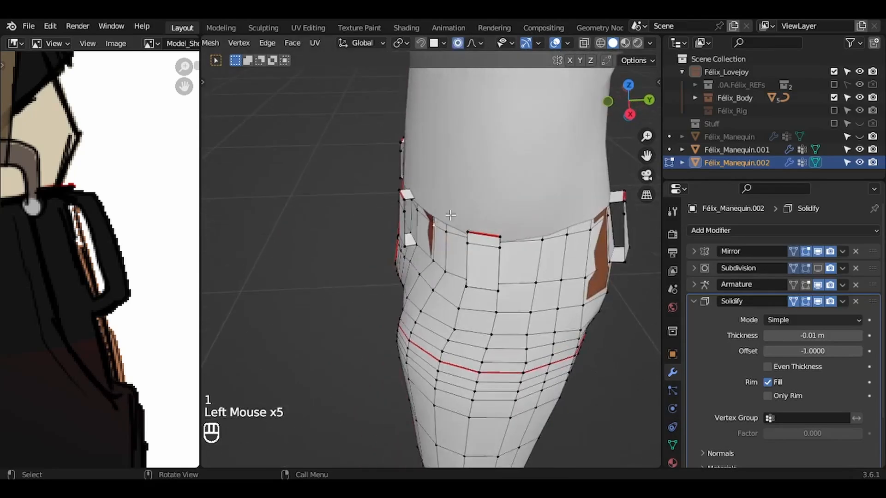
key(g)
scroll(445, 215, down, 5)
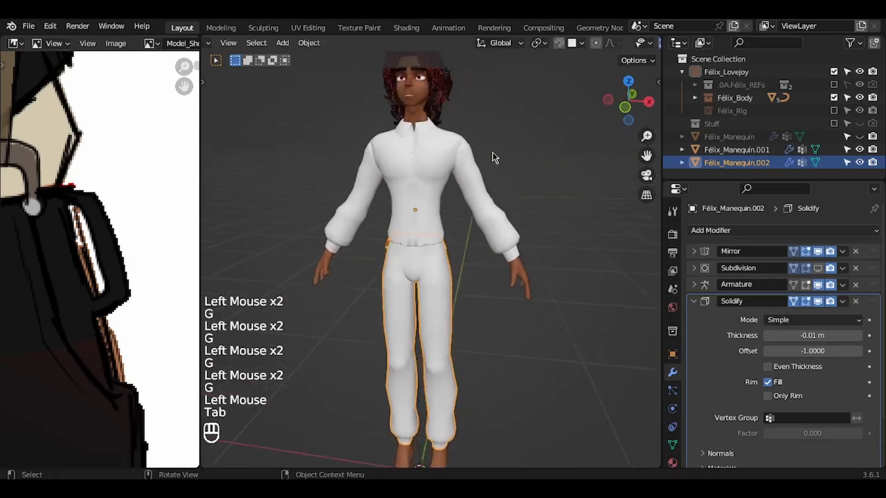
Step: Set the thickness of the shirt's Solidify modifier to -0.1 m
click(434, 179)
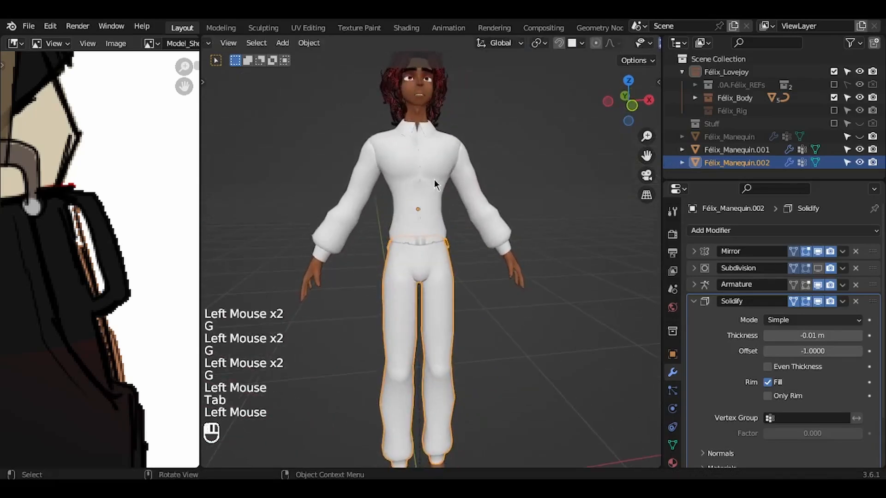
double_click(815, 335)
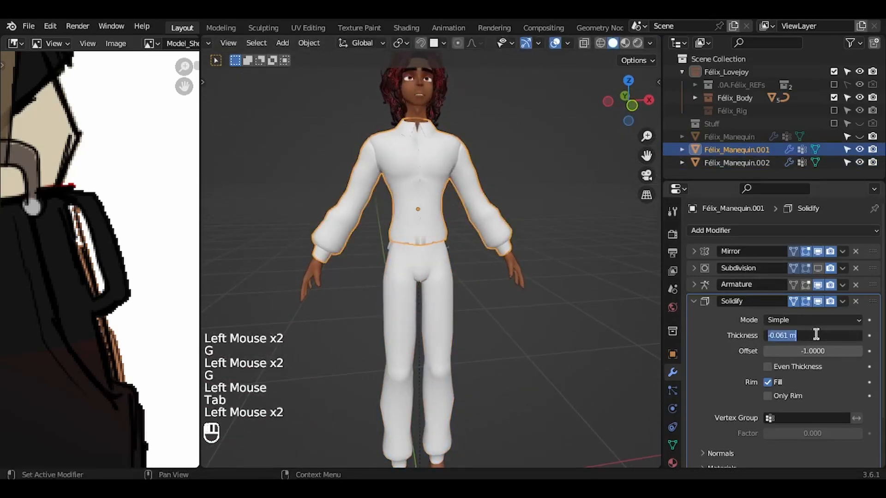
key(BackSpace)
key(BackSpace)
text(1)
key(Return)
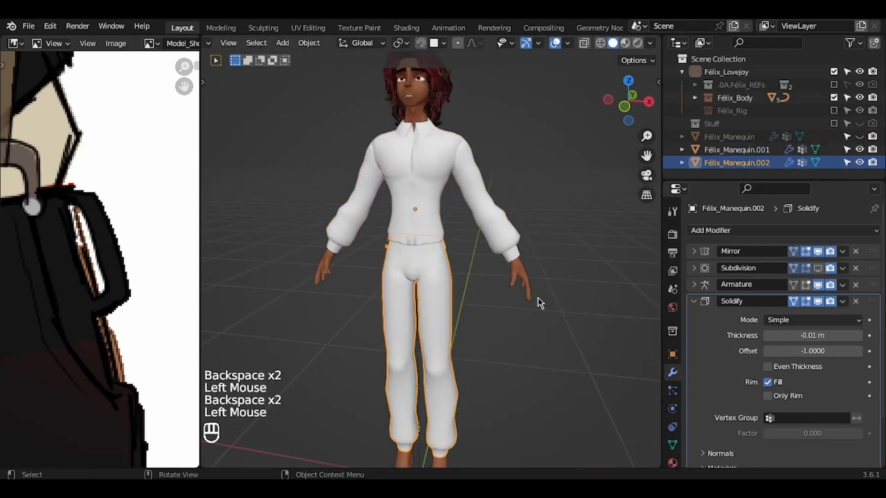
Step: Compare the dressed character with the upper body of the reference drawing, select the shirt and save the file
key(a)
key(a)
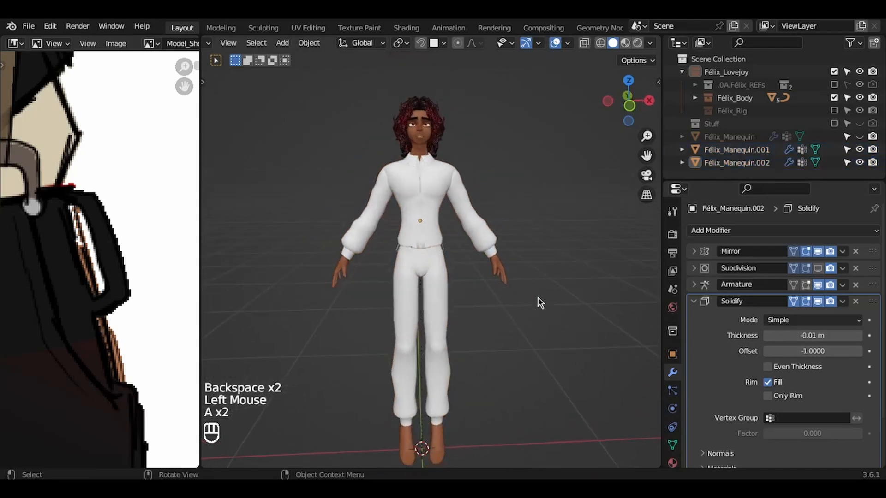
scroll(99, 265, down, 6)
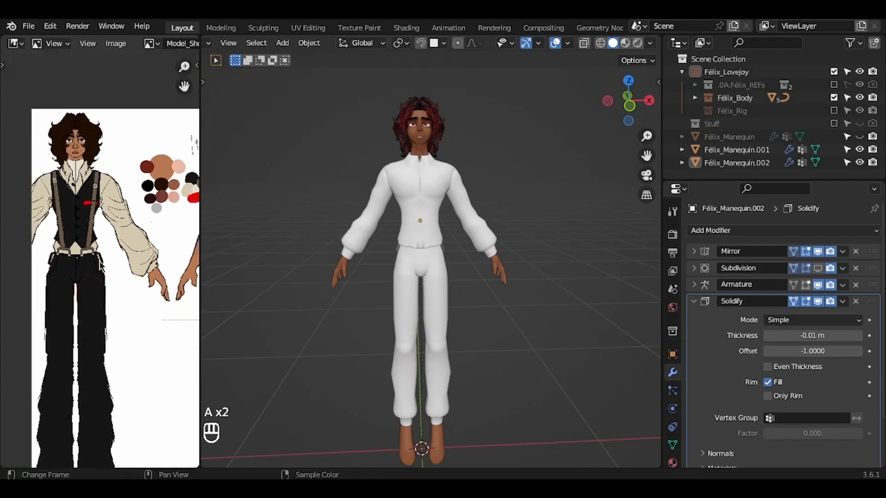
scroll(101, 265, up, 4)
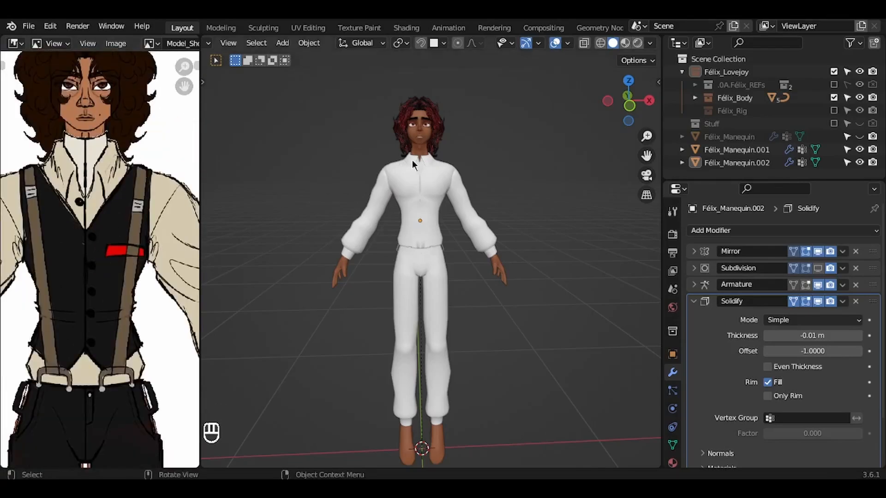
click(427, 177)
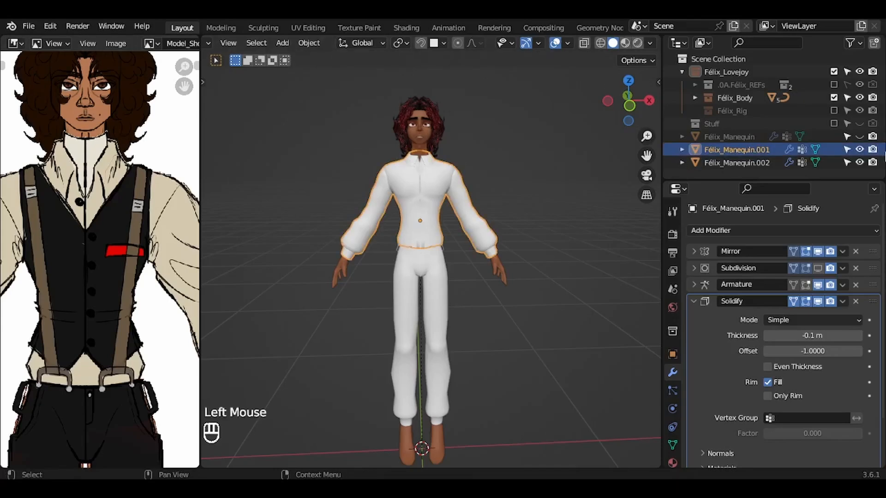
key(ctrl+s)
Step: Unhide and isolate the original mannequin, and hide the face loops around its torso to cut the torso off from neck, arms and hips
click(859, 137)
click(729, 136)
key(KP_Divide)
key(KP_1)
key(Tab)
click(436, 166)
key(KP_Decimal)
key(3)
alt+click(496, 222)
key(h)
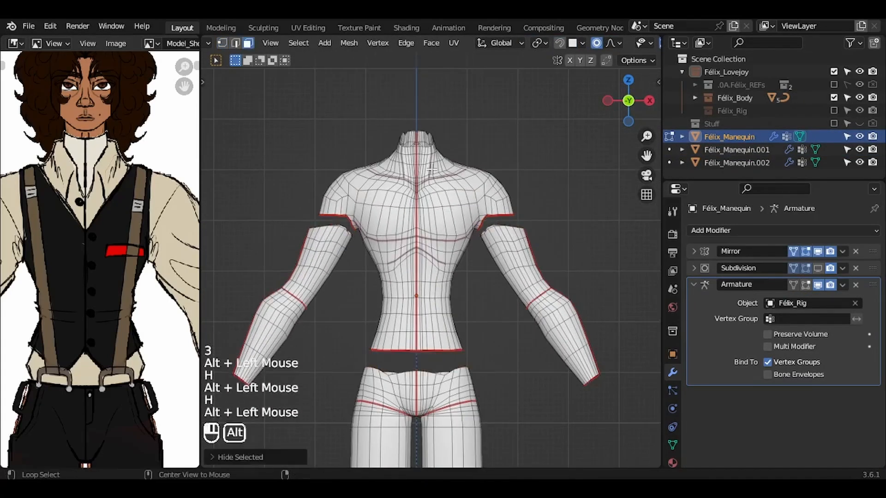
Step: Duplicate the mannequin's torso faces in place and separate the copy into its own object as the base of the waistcoat
key(ctrl+i)
key(alt+h)
key(ctrl+i)
key(shift+d)
right_click(444, 206)
key(p)
key(s)
key(Tab)
click(420, 214)
Step: Add a Solidify modifier to the torso copy with a thickness of -0.02 m
click(783, 230)
click(614, 406)
click(809, 429)
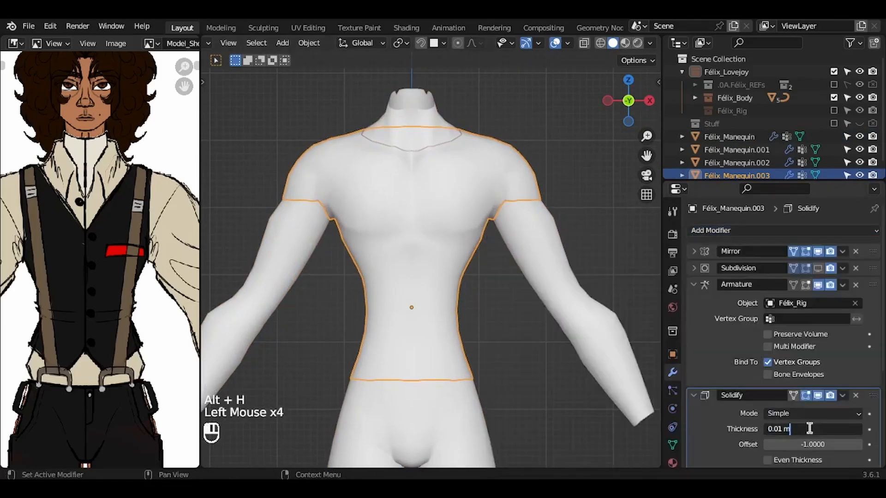
text(-0.02)
Step: Hide the mannequin, isolate the torso copy with the shirt and set the copy's Solidify thickness to -0.382 m so it covers the shirt
click(554, 277)
key(h)
key(KP_Divide)
shift+click(465, 215)
key(KP_Divide)
key(KP_1)
shift+drag(812, 429, 785, 428)
middle_drag(466, 277, 576, 281)
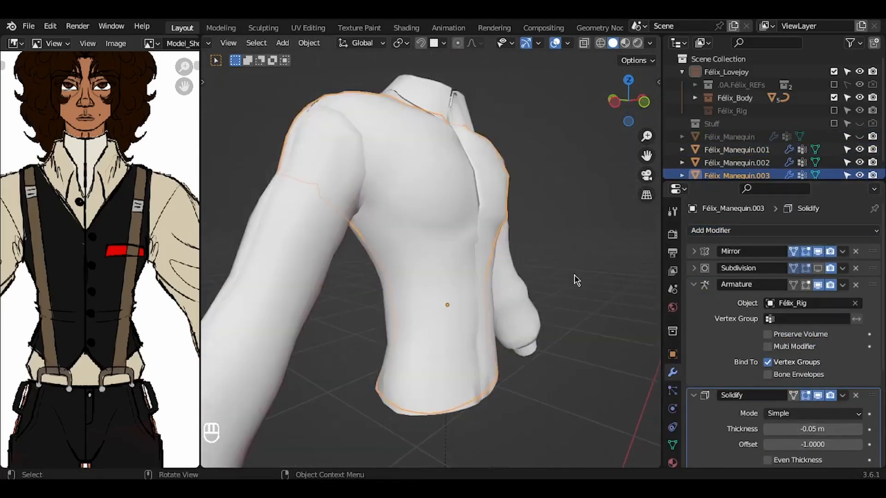
shift+drag(813, 429, 678, 429)
Step: Hide the shirt and turn off the viewport display of the torso copy's Solidify modifier
key(KP_1)
click(577, 314)
key(h)
click(489, 287)
click(817, 396)
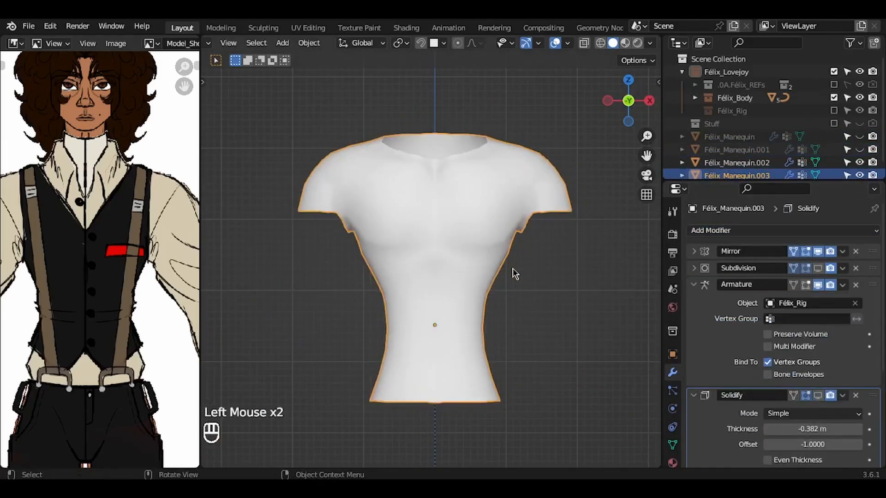
Step: Examine the waistcoat's shoulders, neckline and pointed lower edge in the reference drawing and save the file
scroll(149, 211, up, 3)
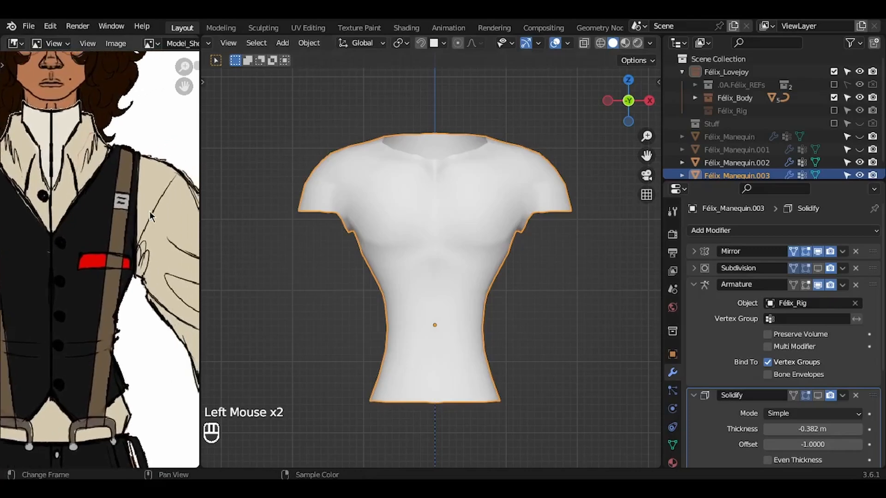
scroll(149, 211, up, 2)
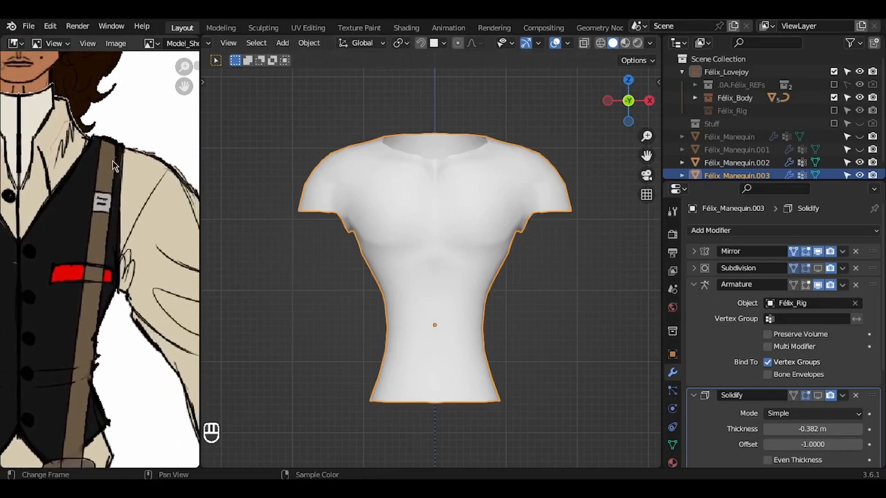
middle_drag(112, 151, 184, 147)
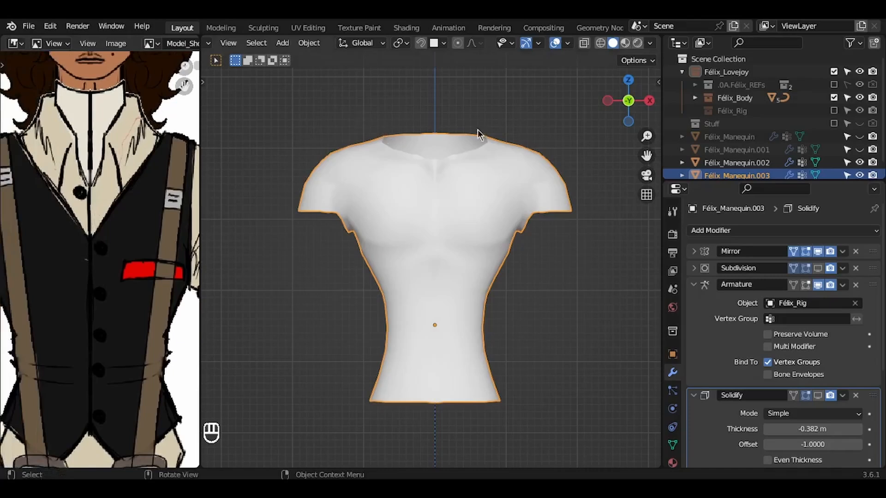
shift+scroll(67, 321, down, 5)
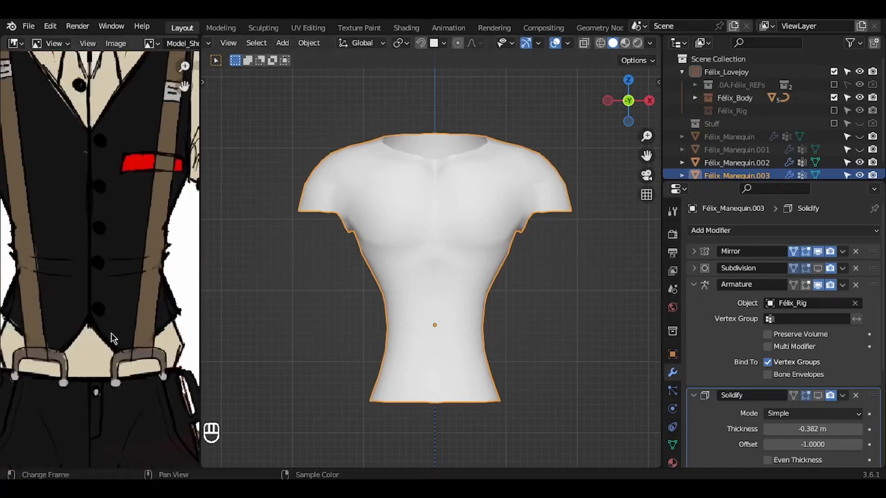
key(ctrl+s)
Step: Add a cylinder mesh and move it up to the height of the torso copy
key(shift+a)
scroll(457, 208, down, 6)
key(shift+a)
mouse_move(439, 206)
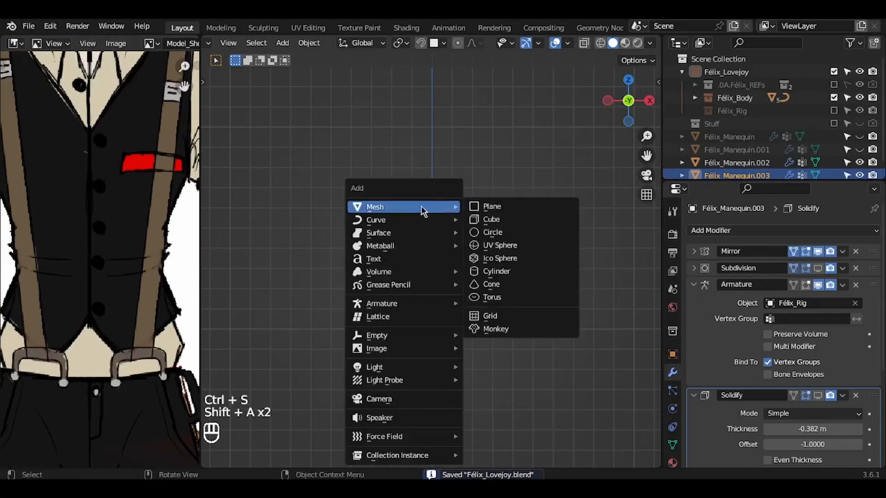
key(g)
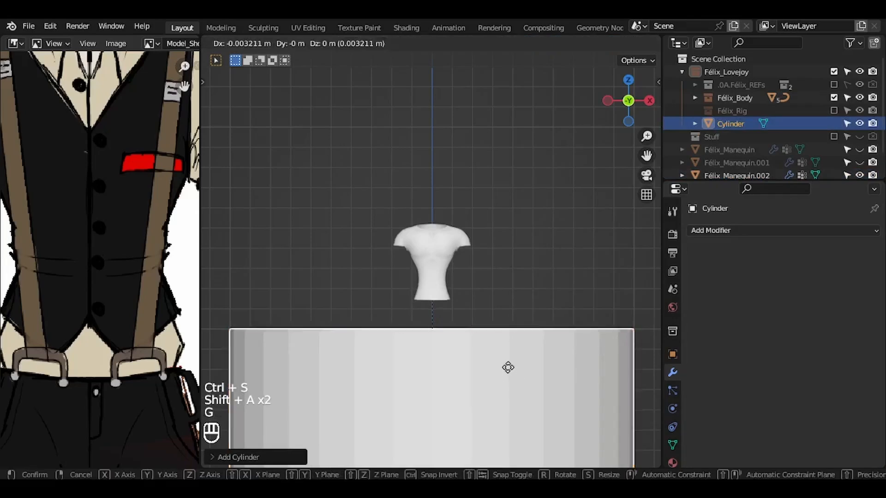
click(548, 134)
Step: Rotate the cylinder 90° about X and scale it down to slightly narrower than the torso copy
key(r)
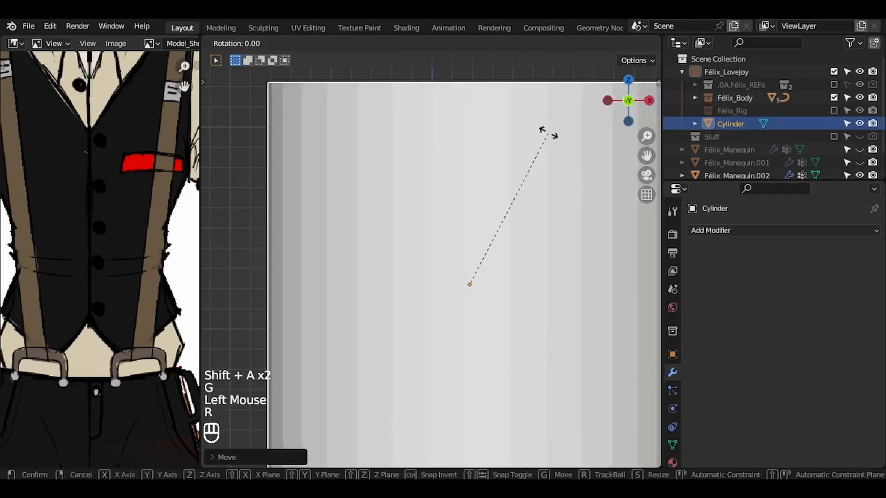
key(x)
key(9)
key(0)
key(Return)
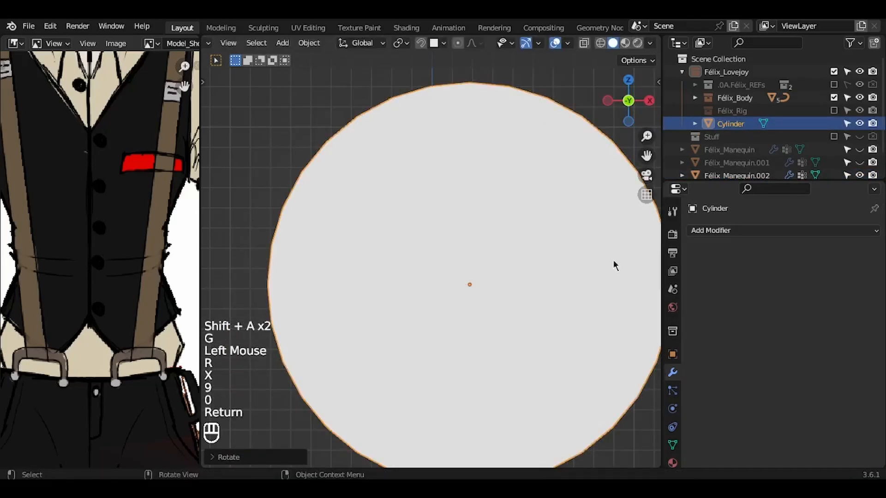
key(s)
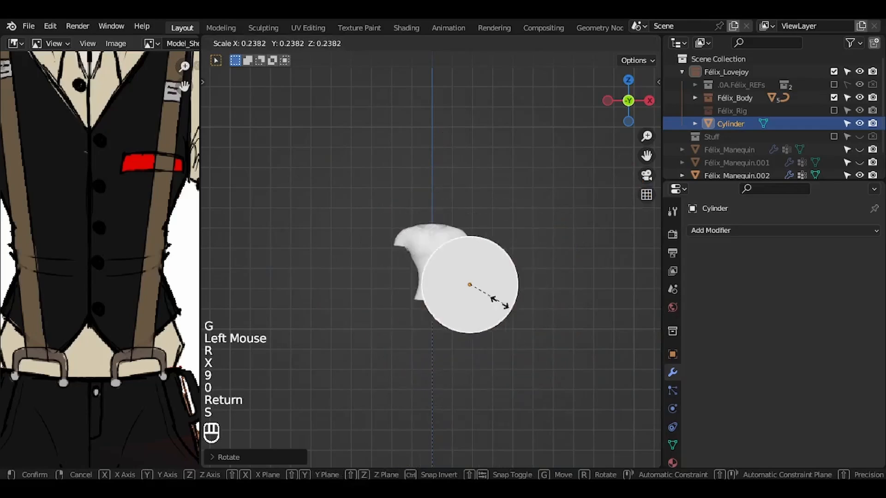
click(495, 303)
Step: Move the cylinder beside the torso copy's armhole and scale it along X to about half its width, making an upright oval
key(KP_Decimal)
ctrl+middle_drag(495, 304, 494, 369)
shift+middle_drag(494, 304, 505, 349)
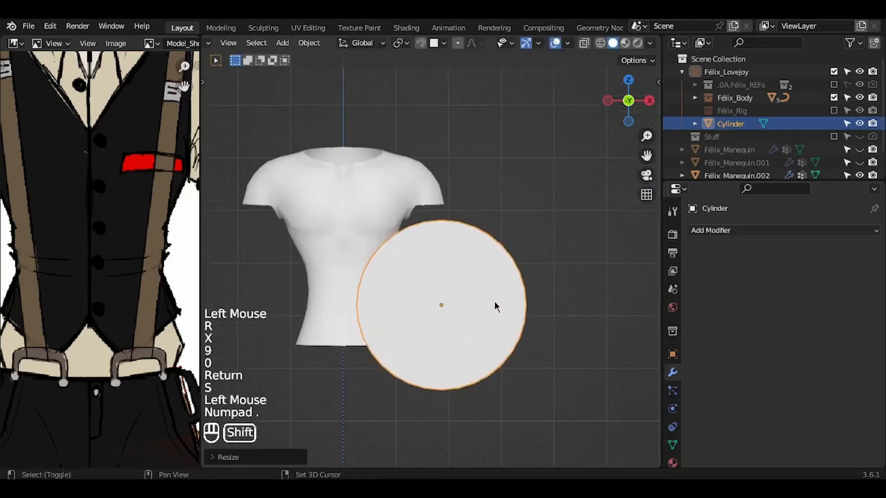
key(g)
click(520, 178)
key(s)
key(x)
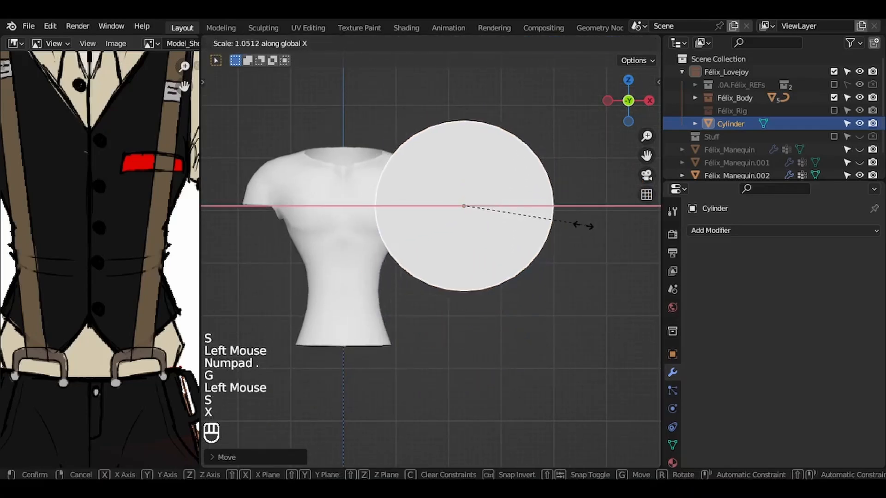
click(437, 158)
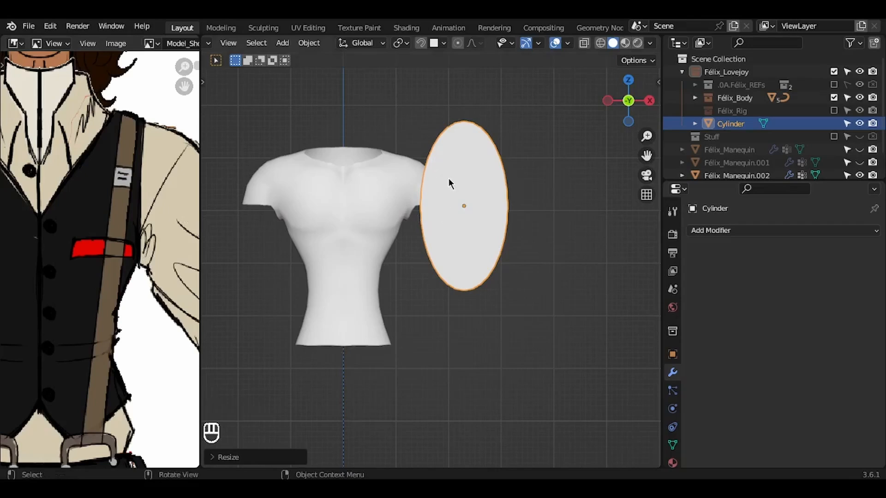
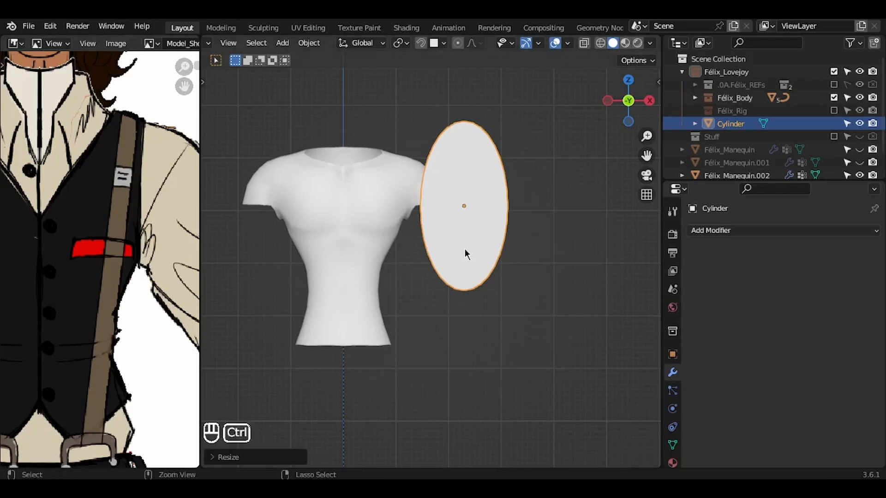
Step: Tilt the oval cylinder slightly and move it over the outer part of the torso copy's shoulder
ctrl+middle_drag(464, 248, 464, 221)
key(g)
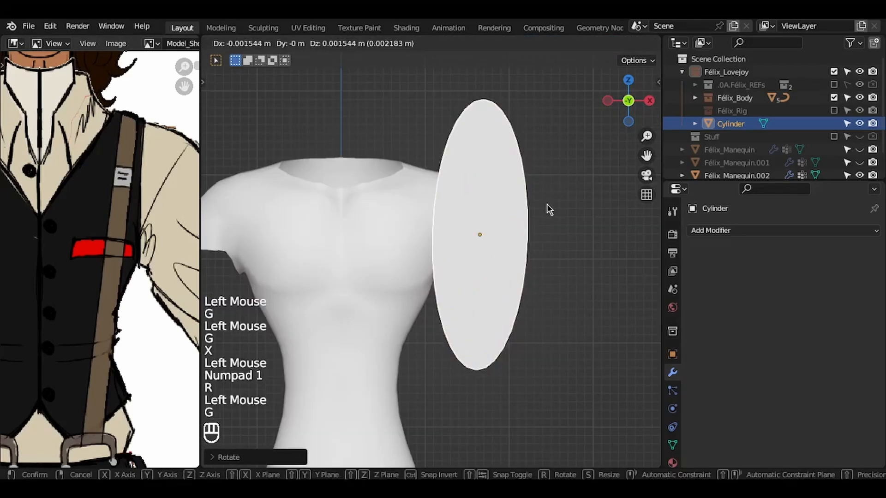
click(546, 204)
Step: Select the torso copy, collapse its Armature and Solidify modifier settings, and save the file
click(353, 224)
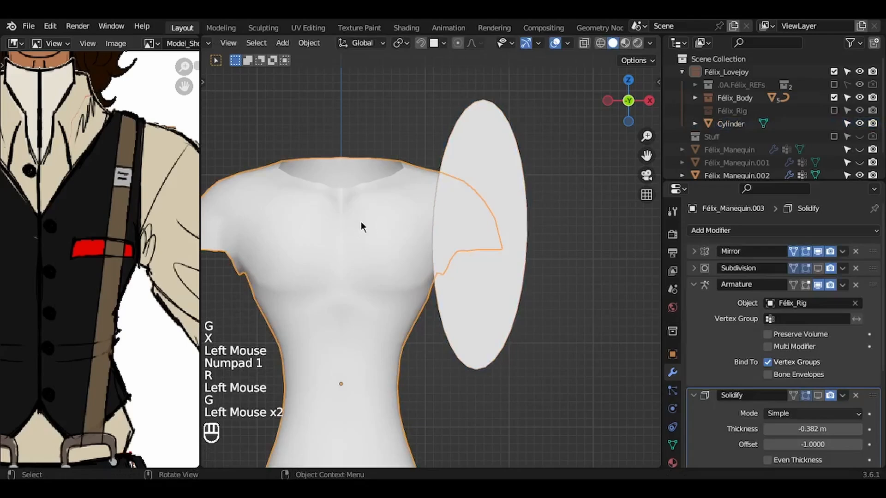
click(694, 285)
click(694, 301)
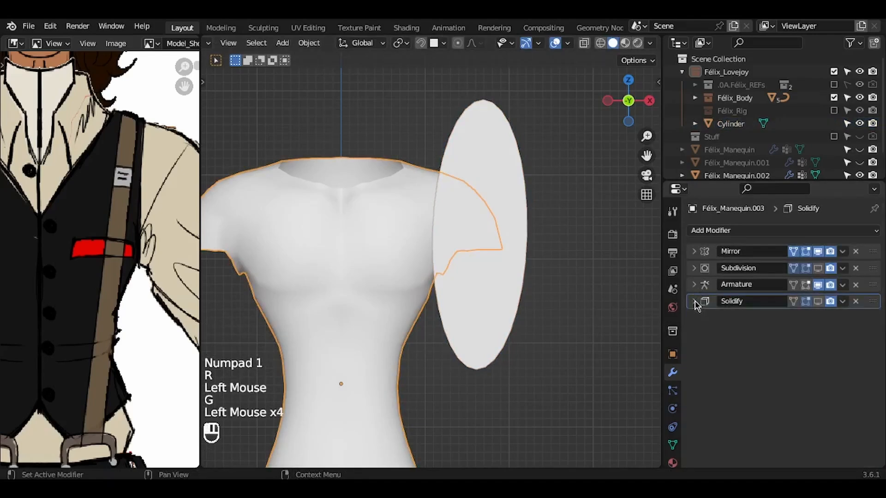
key(ctrl+s)
Step: Add a Boolean modifier set to Difference on the torso copy, with the cylinder as its cutting object
click(706, 232)
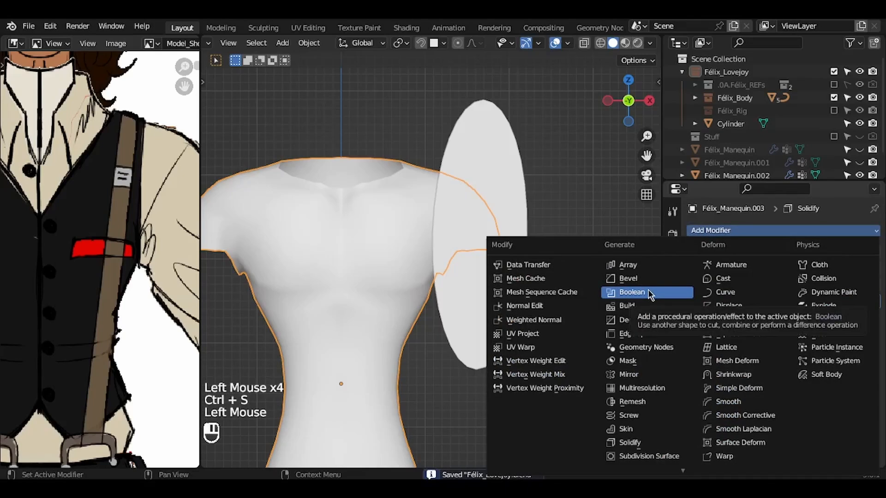
click(632, 292)
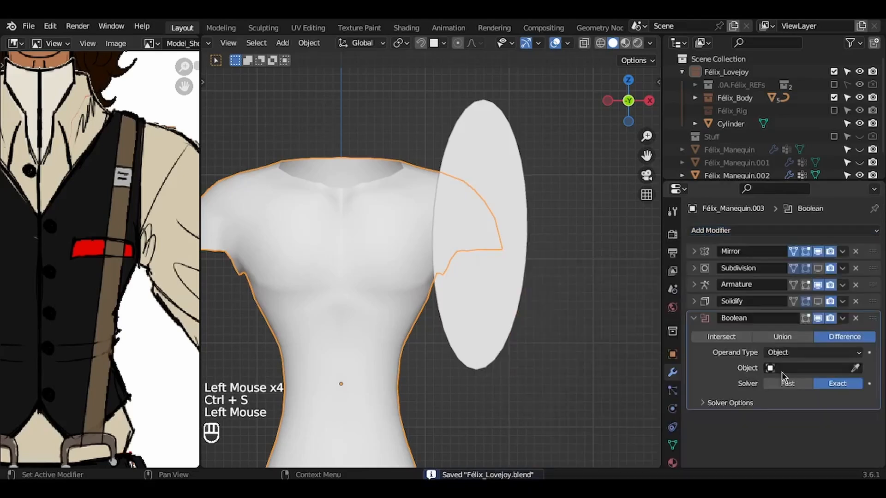
click(855, 367)
click(487, 154)
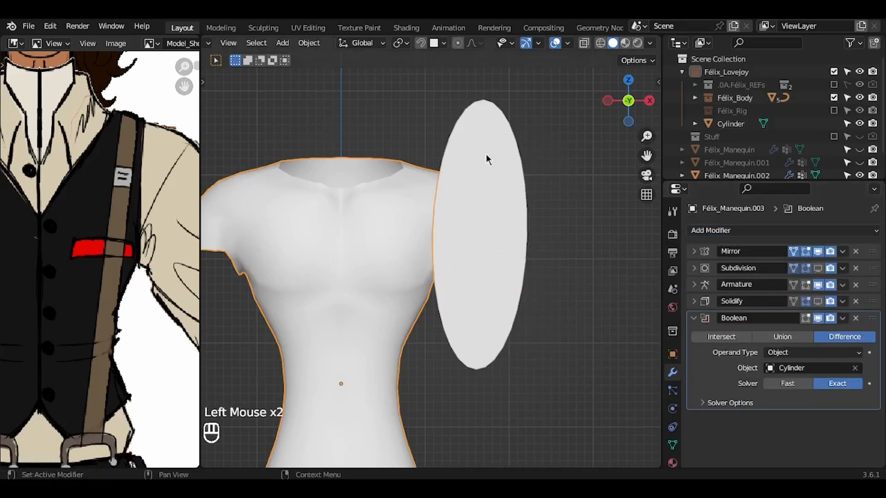
Step: Hide the cylinder to expose the cut armhole on the torso copy
click(486, 154)
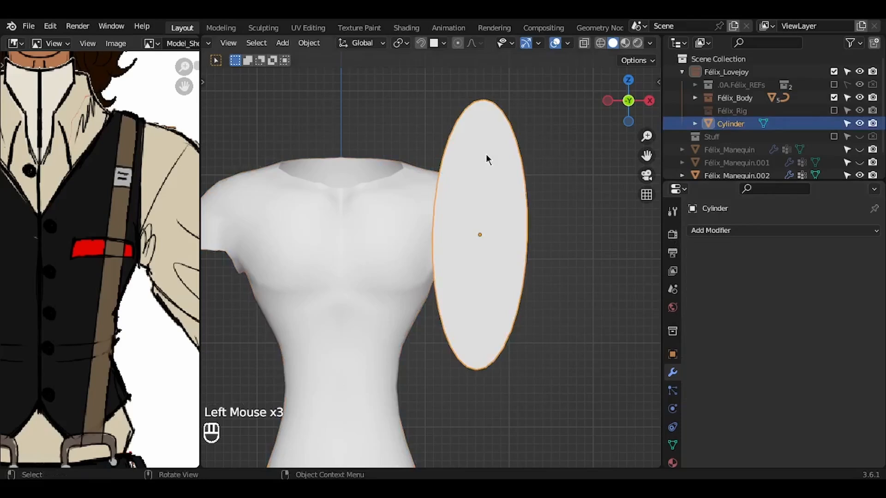
key(h)
mouse_move(487, 155)
middle_down()
mouse_move(461, 153)
mouse_move(488, 159)
middle_up()
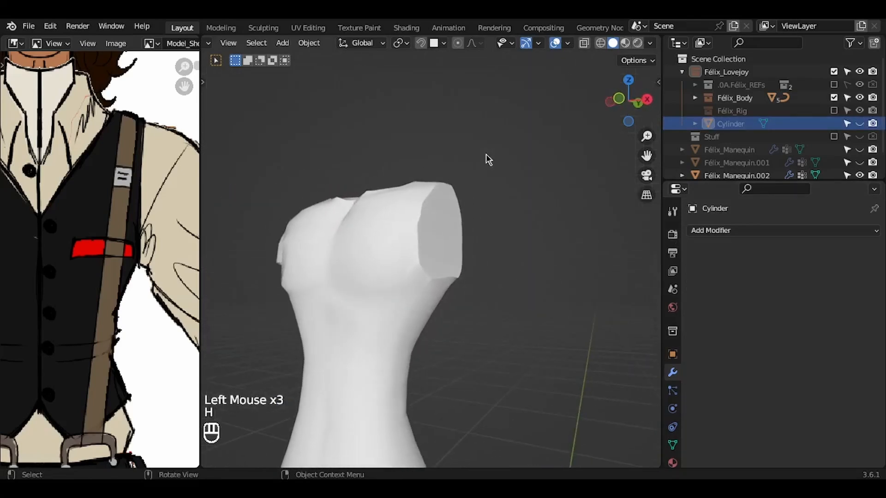
Step: Move the torso copy's Boolean modifier to the start of the stack, above Mirror, so both armholes are cut
click(446, 223)
middle_drag(447, 223, 521, 221)
shift+middle_drag(370, 229, 358, 221)
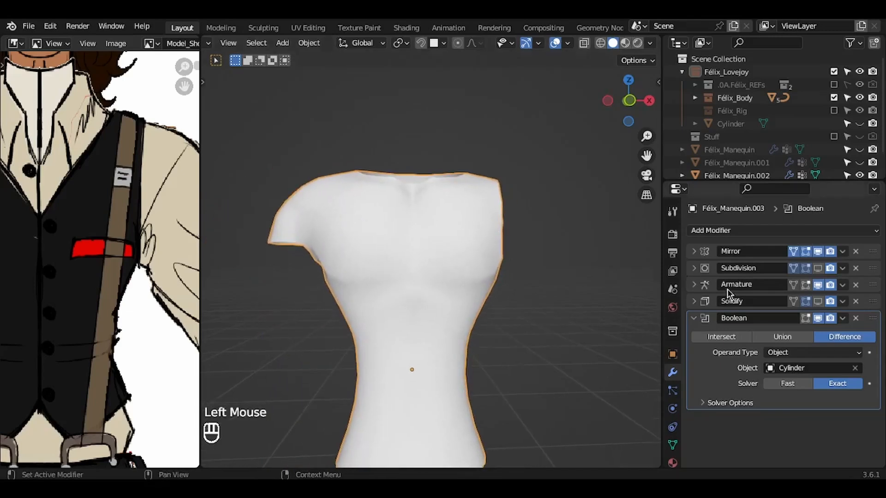
click(696, 321)
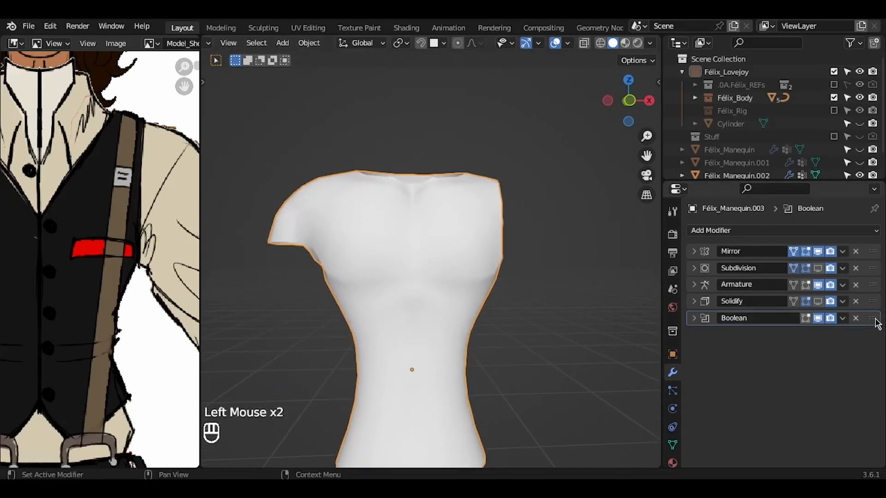
drag(874, 319, 864, 251)
middle_drag(572, 261, 572, 261)
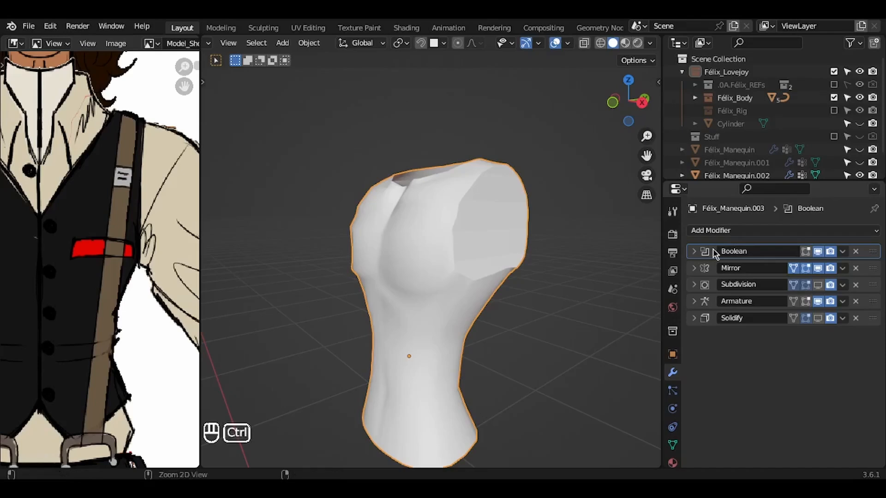
Step: Apply the Boolean modifier and enter Edit Mode on the torso copy to check the armhole's cap faces
key(ctrl+a)
key(Tab)
middle_drag(625, 253, 443, 227)
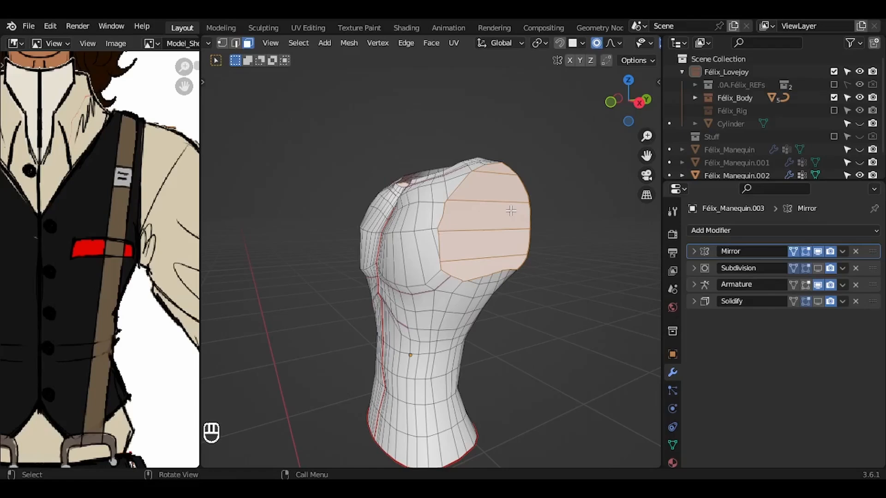
middle_drag(511, 211, 511, 211)
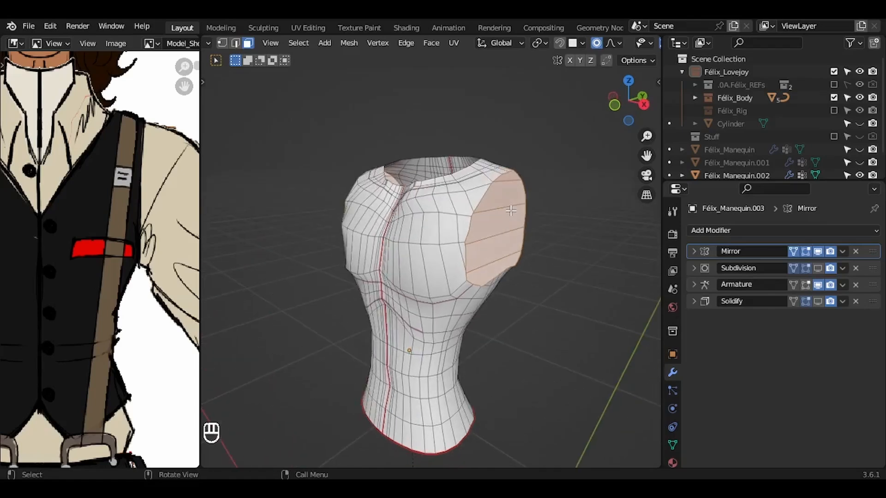
Step: Compare the torso copy's armholes and neckline from the front with the waistcoat in the reference drawing
ctrl+middle_drag(160, 164, 159, 126)
middle_drag(160, 165, 131, 175)
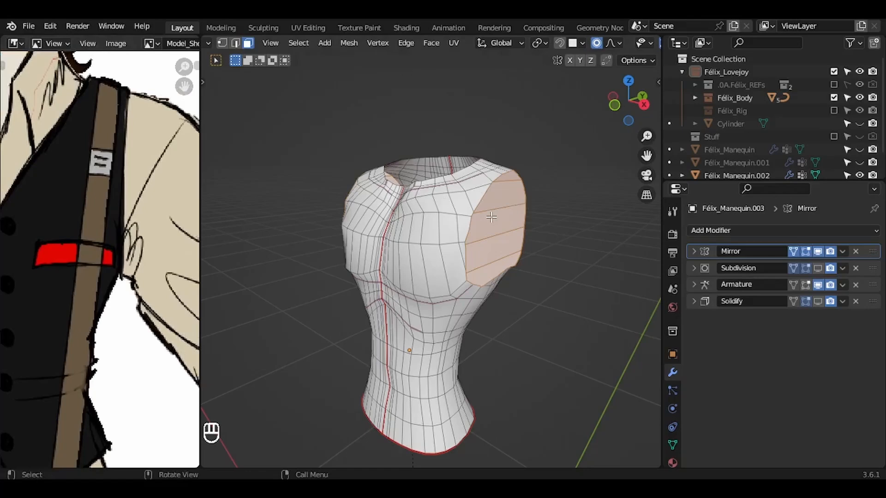
scroll(492, 217, down, 1)
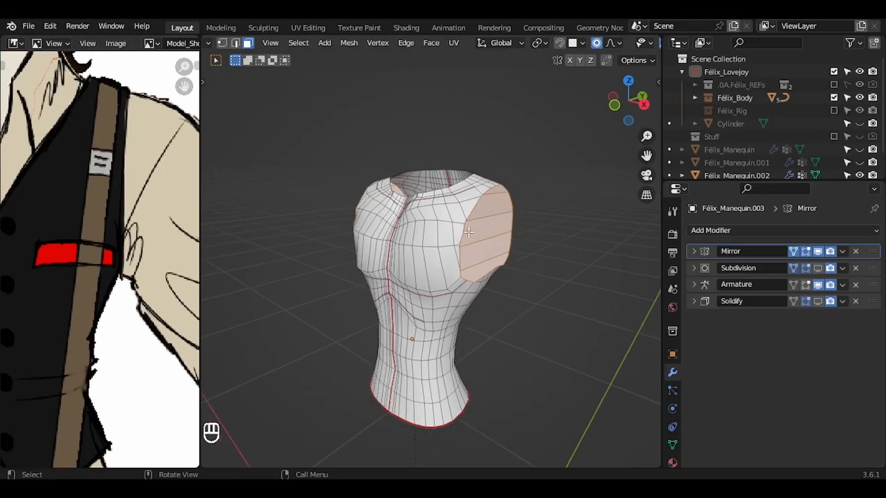
key(KP_1)
key(Tab)
key(Tab)
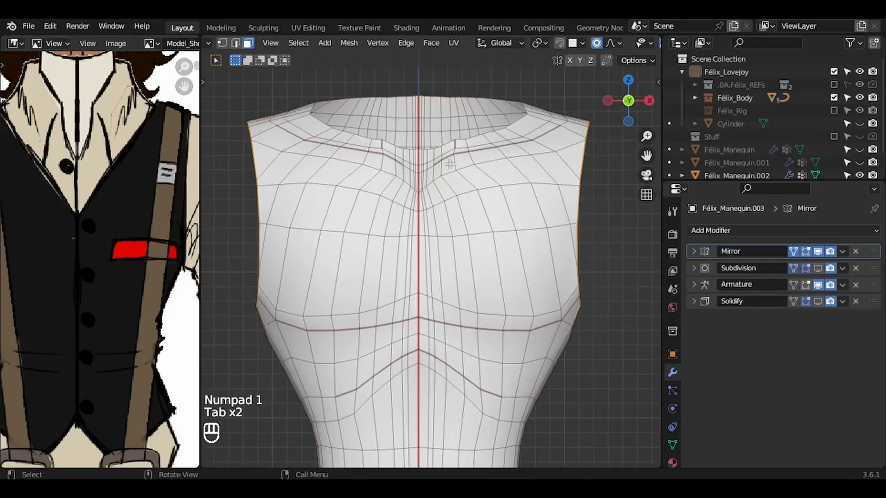
ctrl+middle_drag(91, 242, 68, 273)
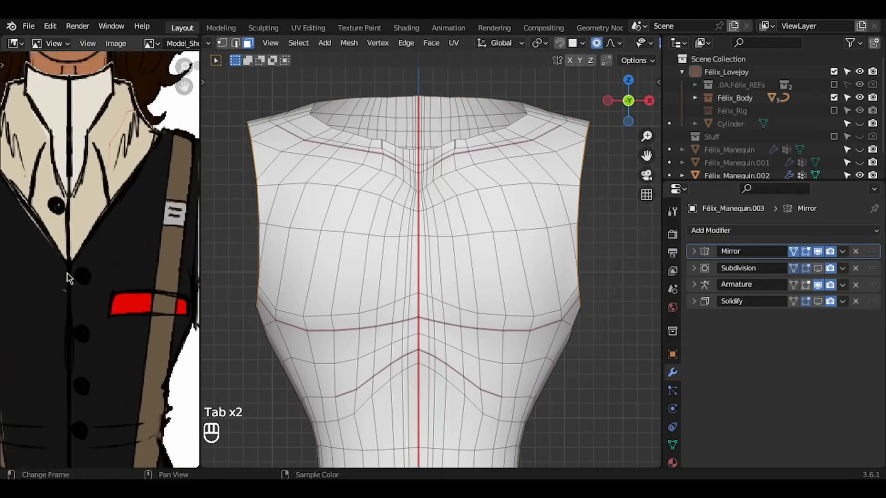
Step: With proportional editing off, knife-cut a straight line from the chest's centre vertex up to the neck opening edge, forming a mirrored V
key(1)
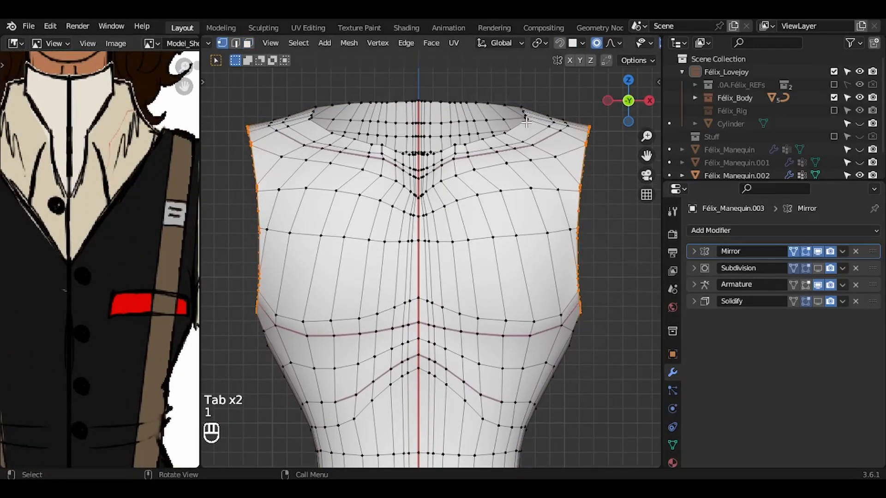
click(526, 122)
click(597, 43)
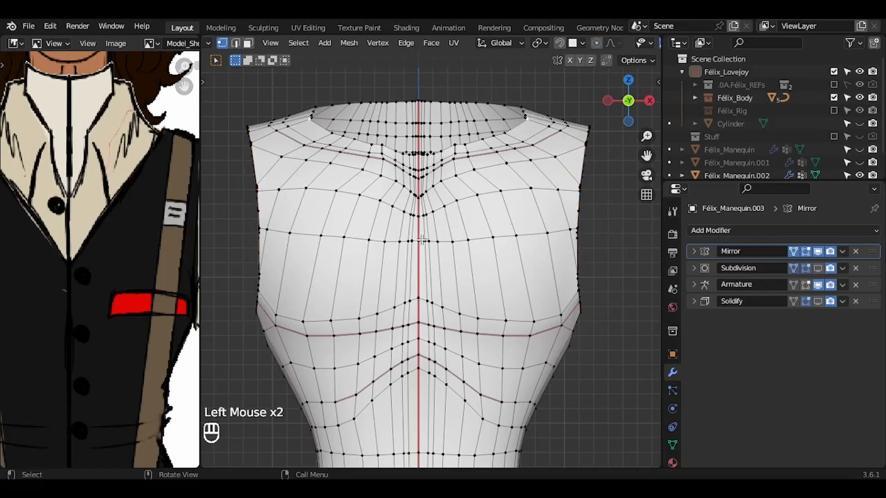
ctrl+middle_drag(421, 247, 411, 261)
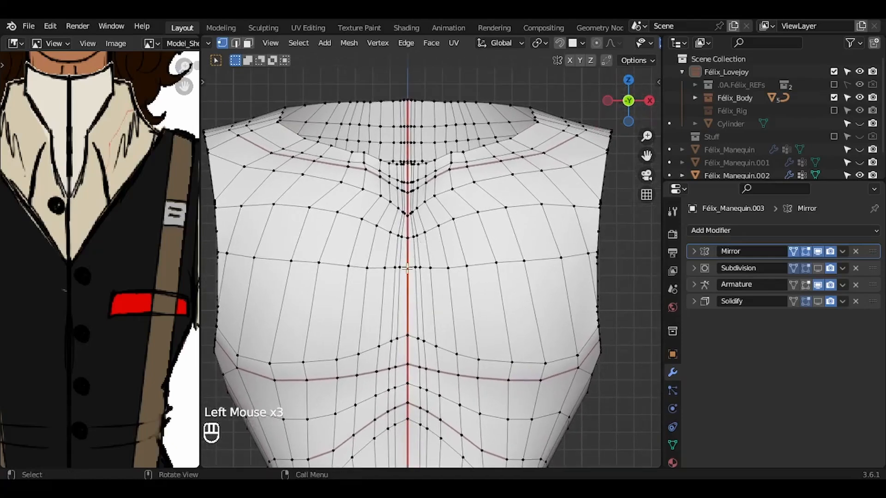
key(k)
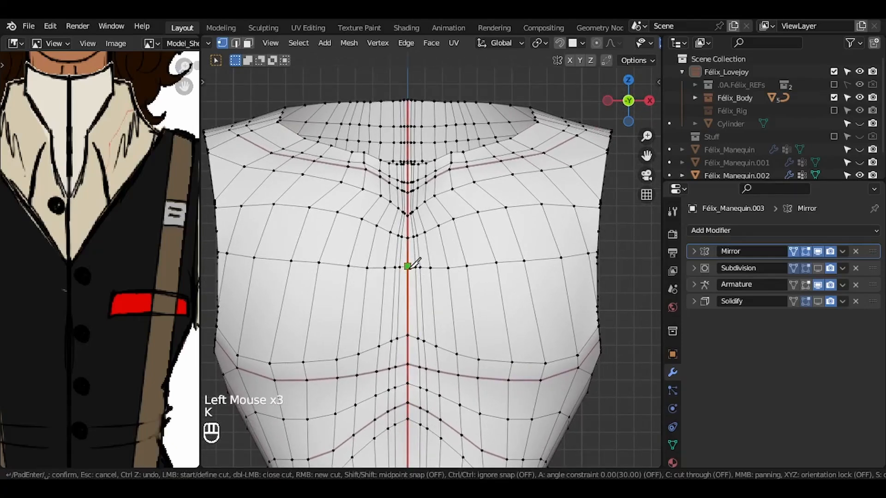
click(408, 266)
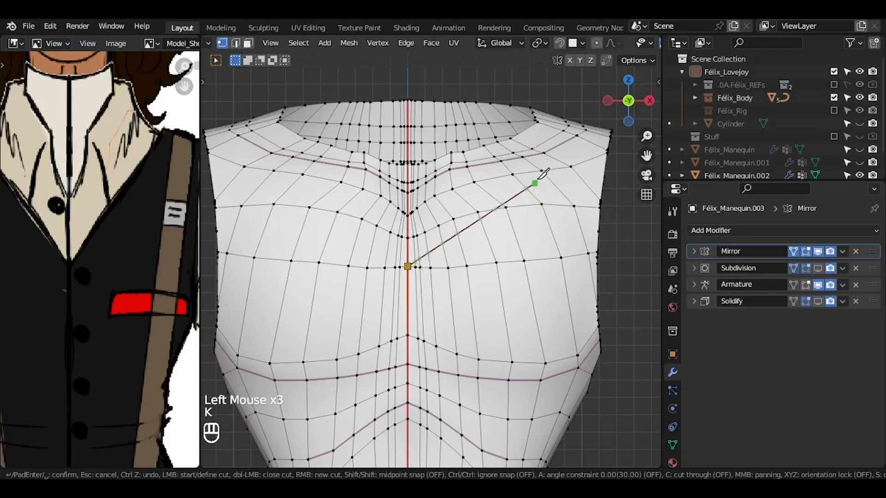
click(544, 153)
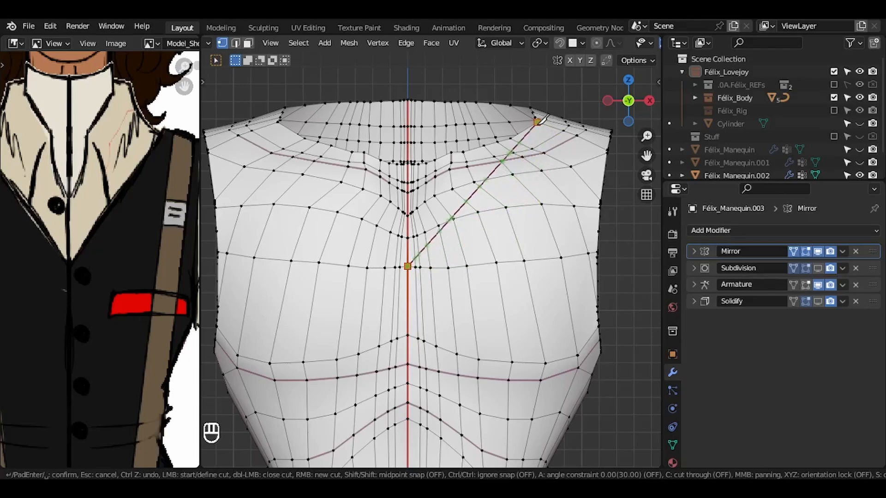
click(538, 121)
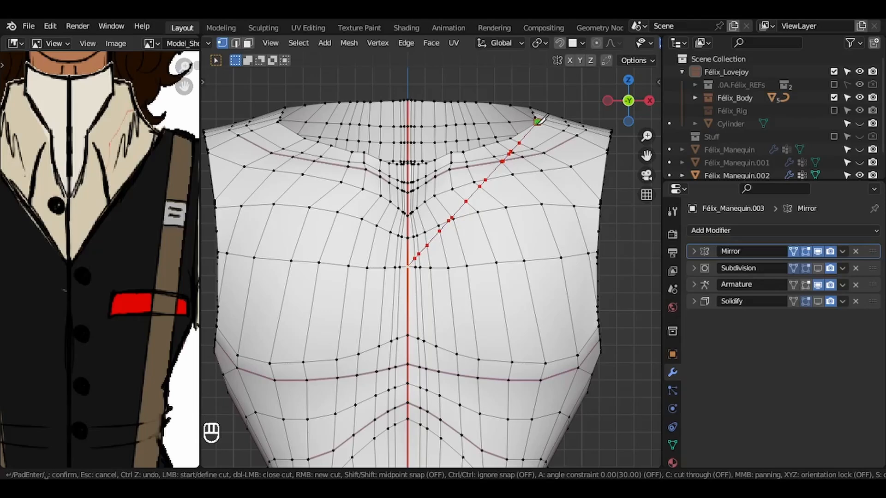
key(Return)
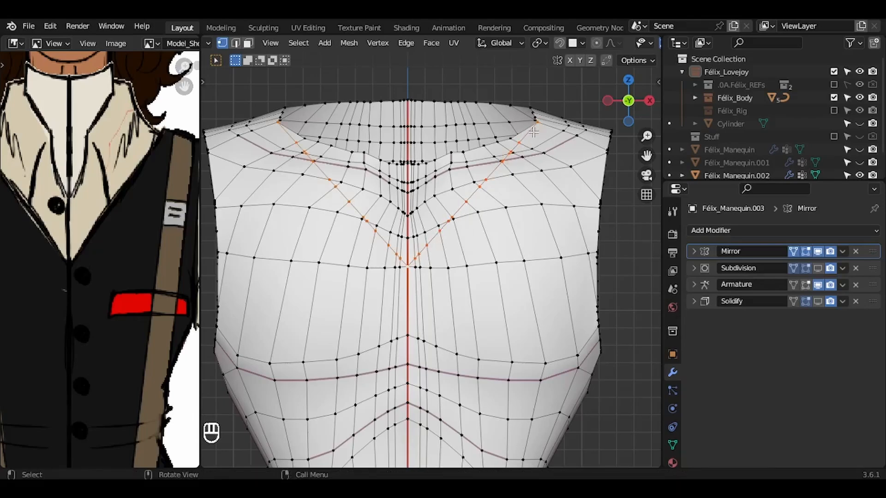
Step: Hide the newly cut vertices to isolate the linked face patch inside the V neckline, and delete its faces
key(h)
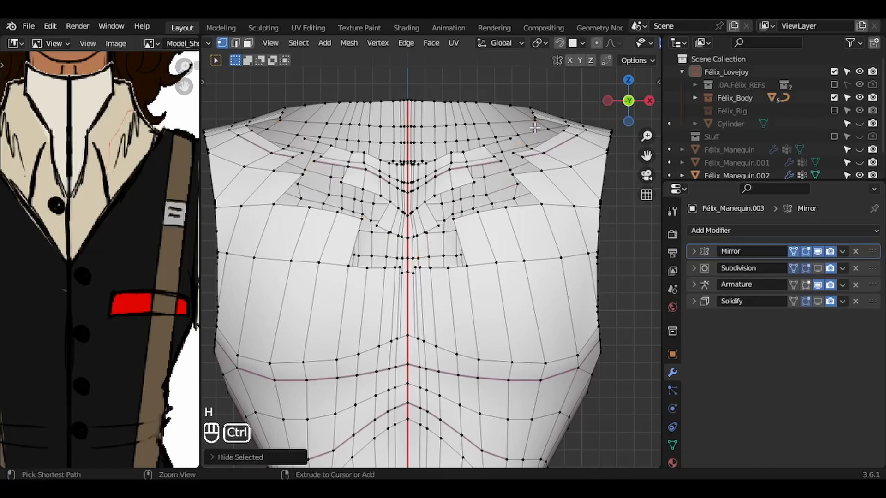
middle_drag(535, 128, 531, 131)
key(3)
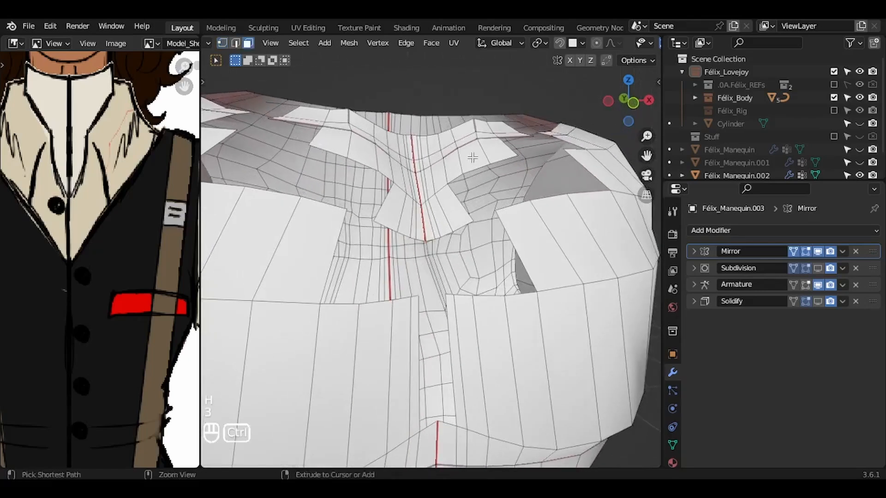
middle_drag(473, 158, 472, 160)
click(465, 173)
key(l)
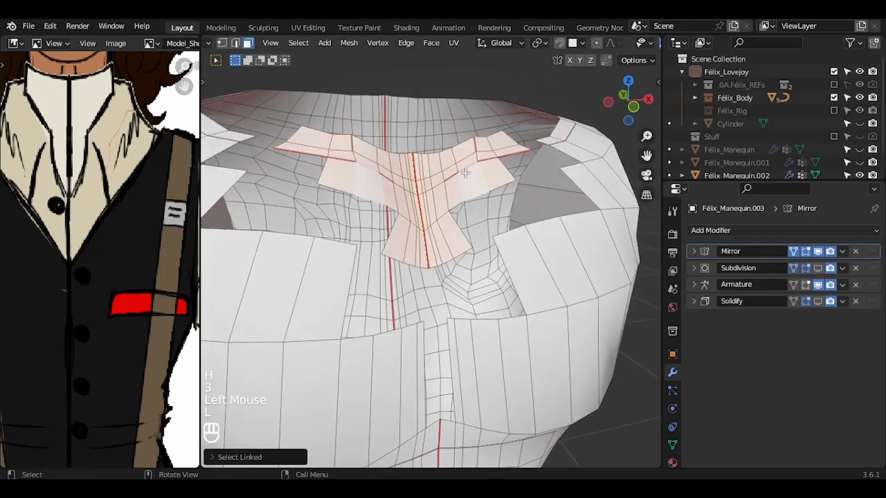
key(Delete)
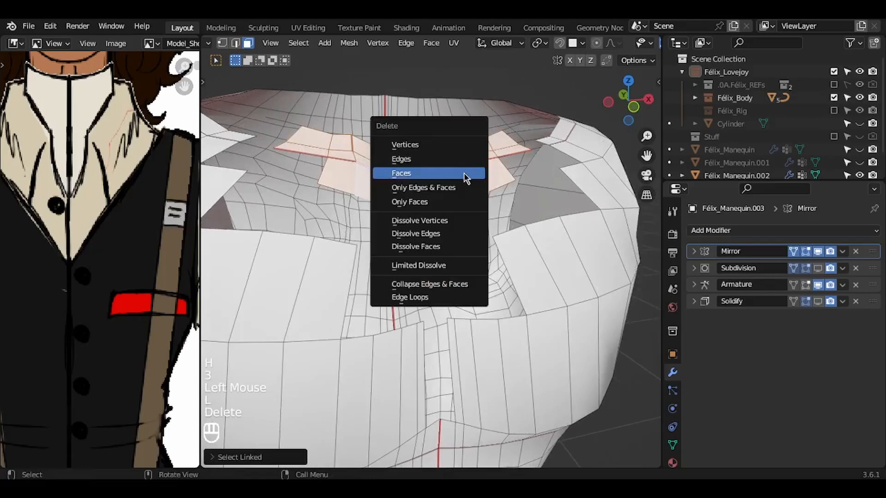
click(464, 173)
Step: Reveal the hidden geometry and delete the remaining faces inside the V cut to clear the neckline
middle_drag(464, 173, 438, 185)
key(alt+h)
key(3)
click(382, 308)
shift+click(388, 301)
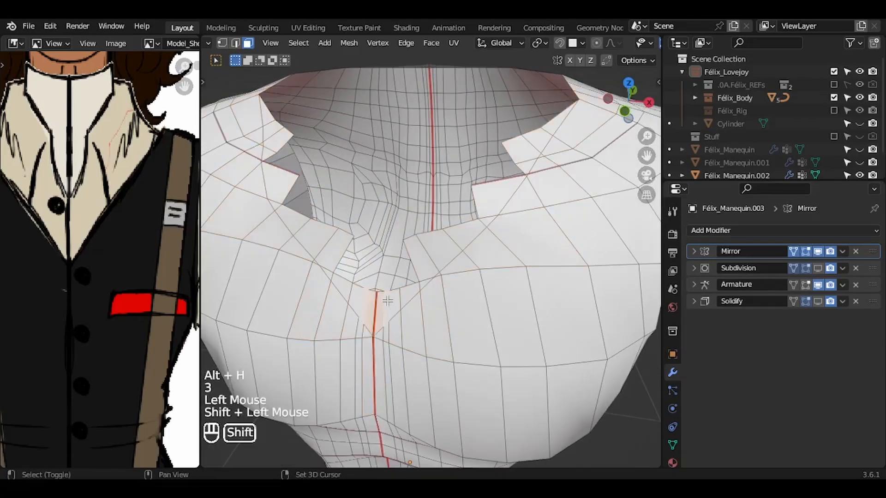
middle_drag(388, 301, 411, 269)
shift+click(411, 269)
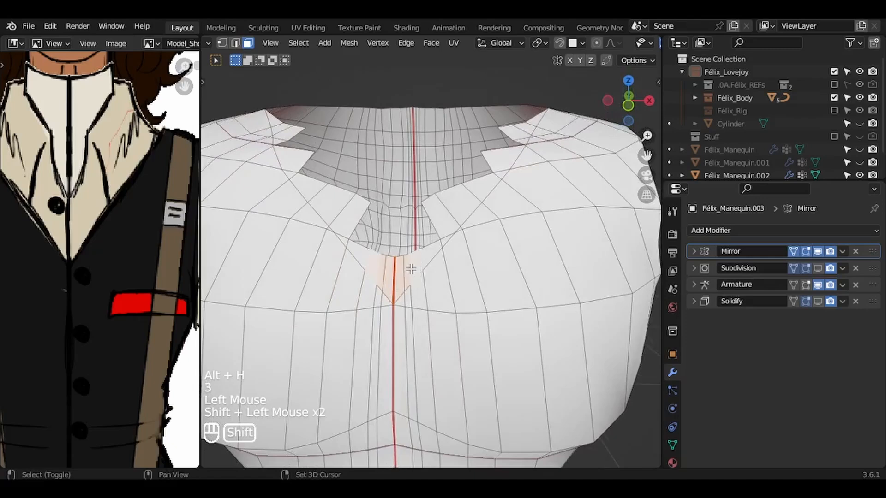
shift+click(423, 256)
shift+click(441, 221)
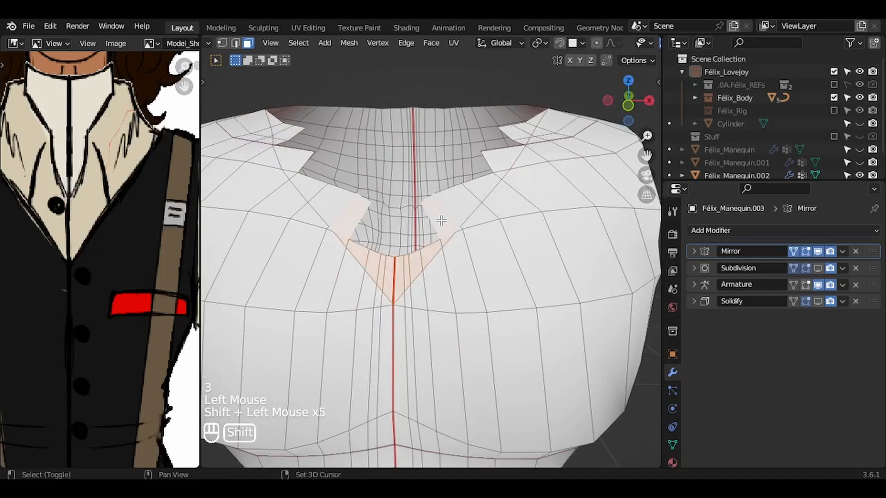
shift+click(463, 198)
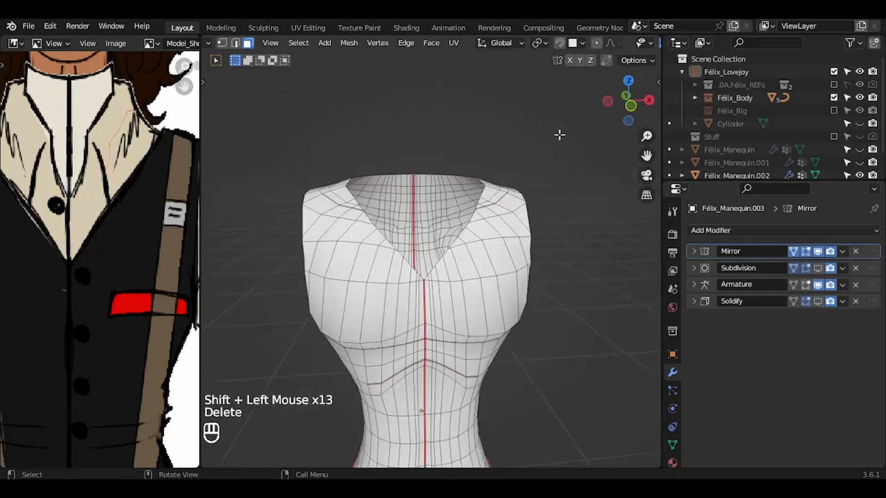
Step: In front view, slide the hem's centre vertex up along the centre seam to open a notch, and select the neighbouring hem vertex
middle_drag(560, 135, 435, 224)
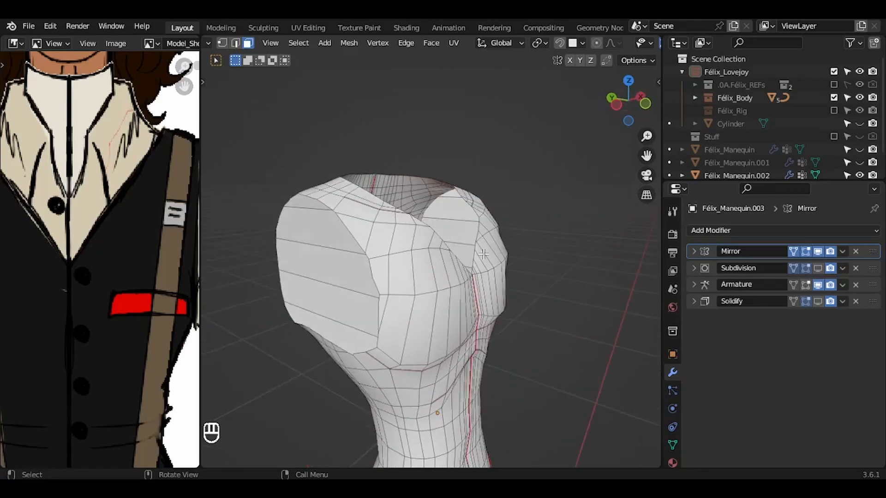
middle_drag(484, 254, 449, 248)
shift+middle_drag(450, 434, 451, 253)
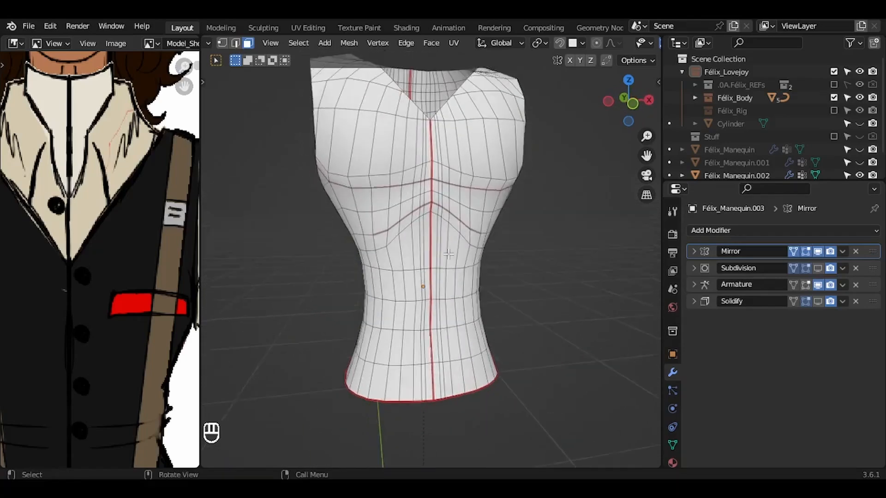
key(KP_1)
key(1)
key(KP_1)
shift+middle_drag(447, 358, 447, 329)
scroll(123, 346, down, 5)
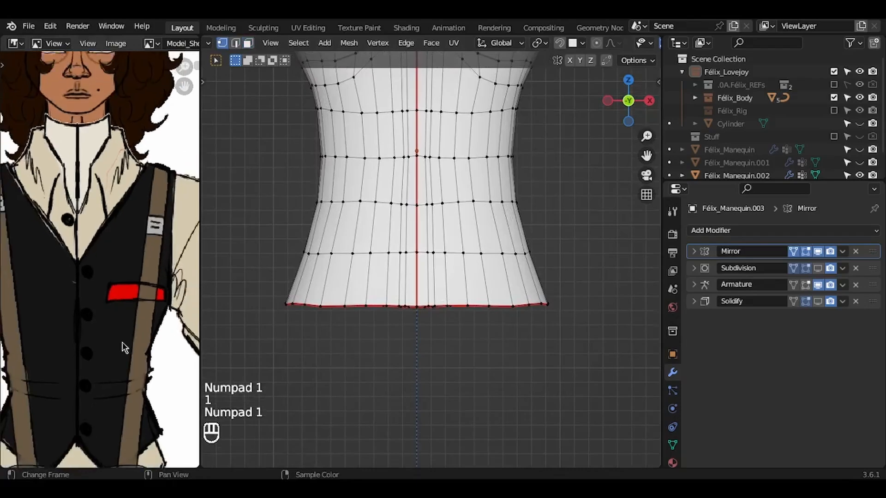
middle_drag(413, 302, 410, 301)
key(KP_1)
click(418, 308)
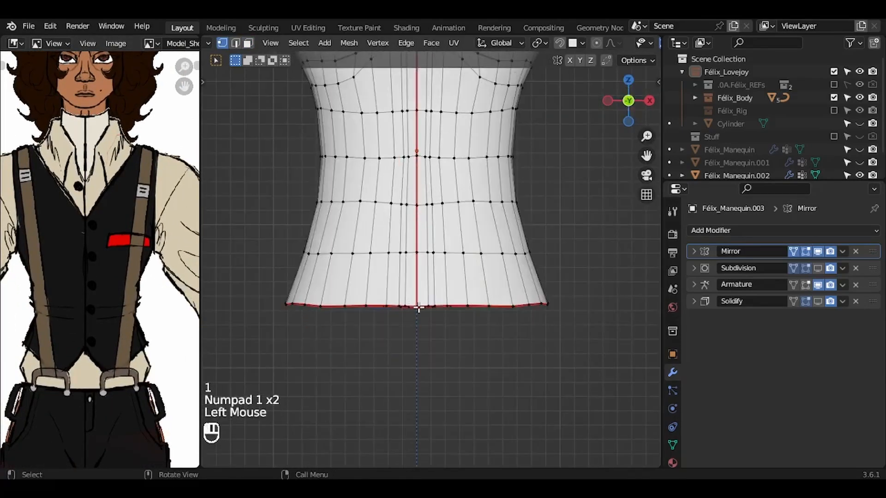
key(g)
key(g)
double_click(416, 280)
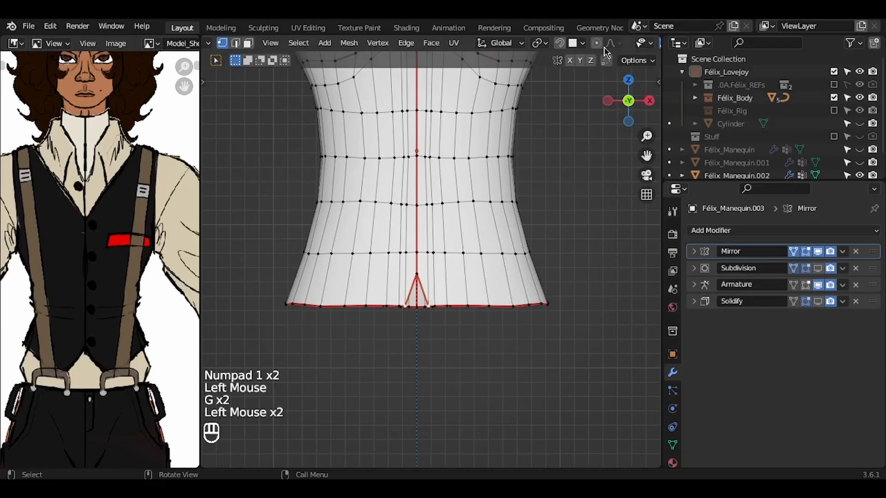
Step: With proportional editing on, pull the hem vertex beside the notch about 0.022 m down and 0.011 m outward to form the vest's front point
click(596, 43)
key(g)
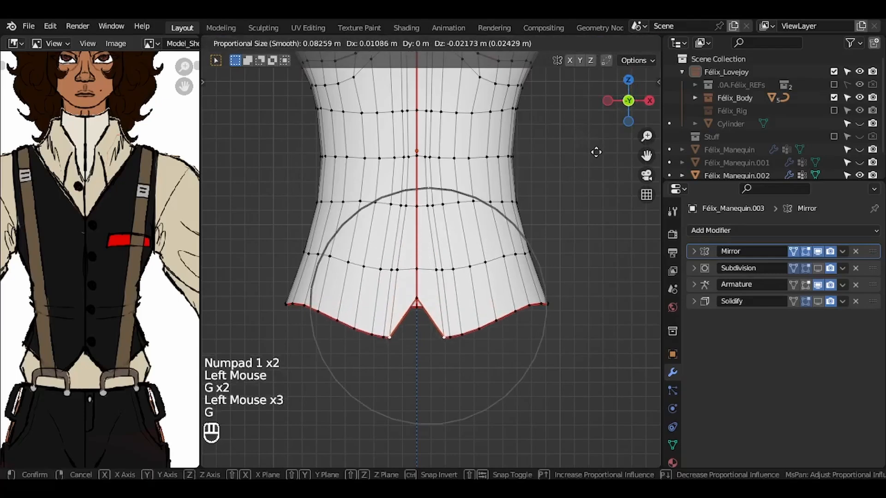
click(596, 152)
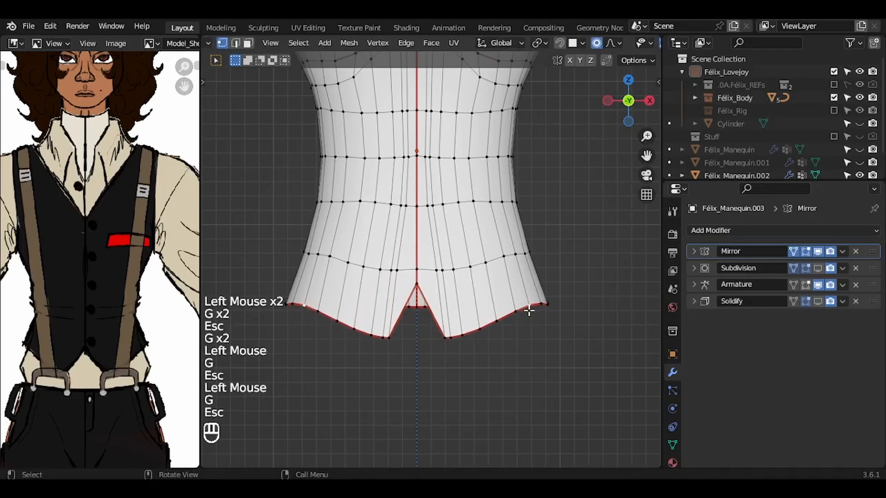
Step: Lower the vertex near the hem's side slightly, and raise the outer side corner so the hem curves up at the hips
key(g)
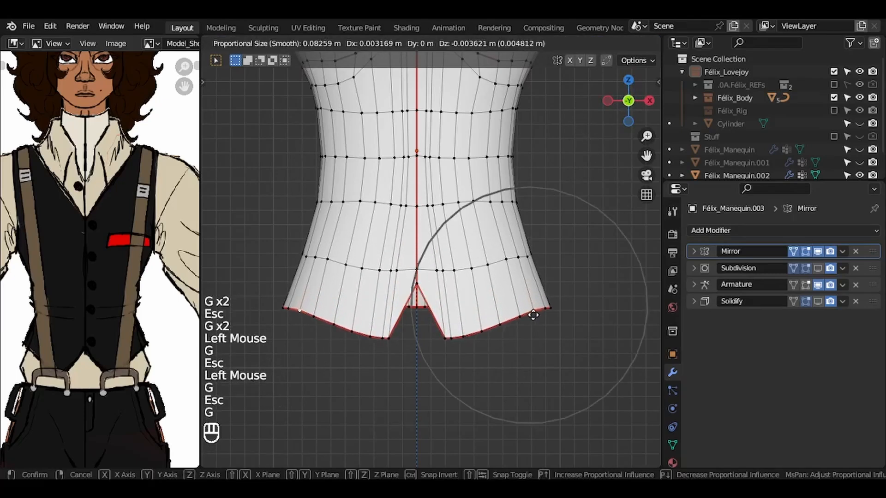
click(534, 315)
click(558, 310)
key(g)
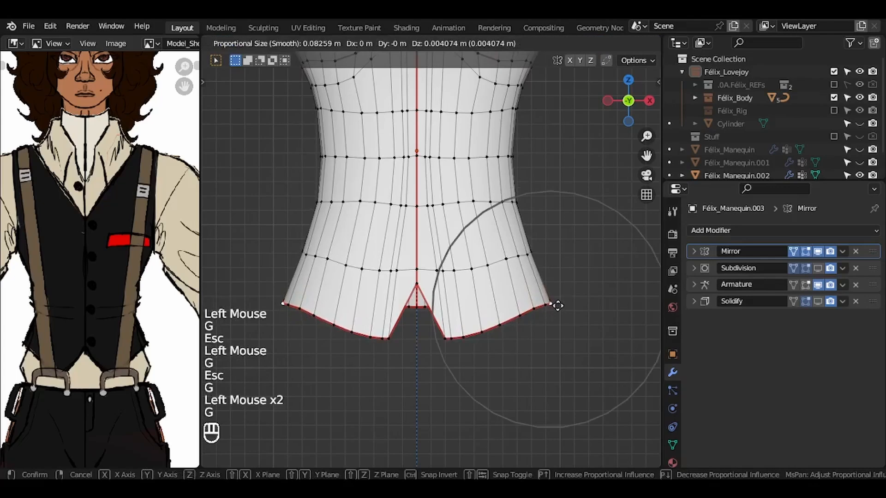
click(556, 289)
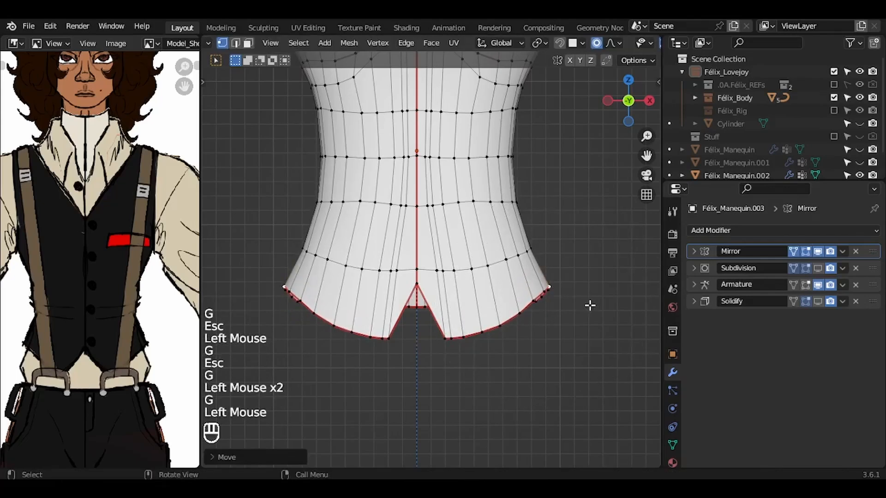
key(r)
click(589, 299)
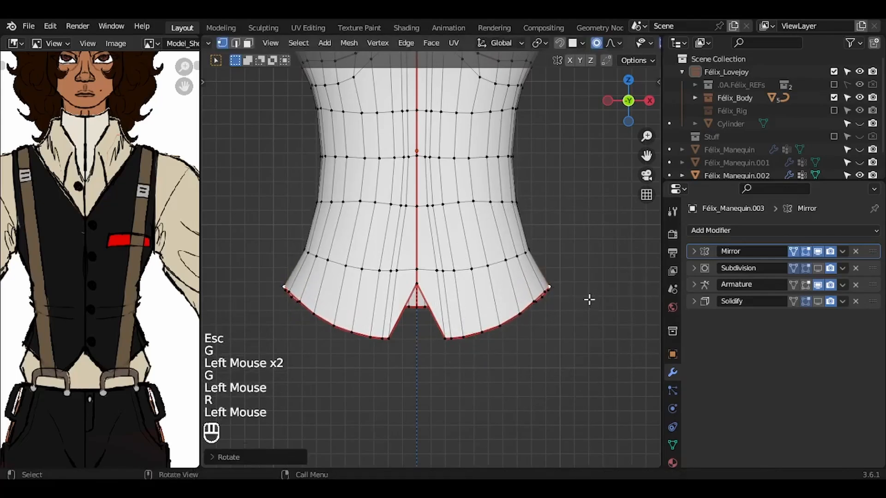
Step: Nudge the side vertex just below the waist slightly outward to smooth the vest's silhouette
ctrl+middle_drag(589, 300, 590, 299)
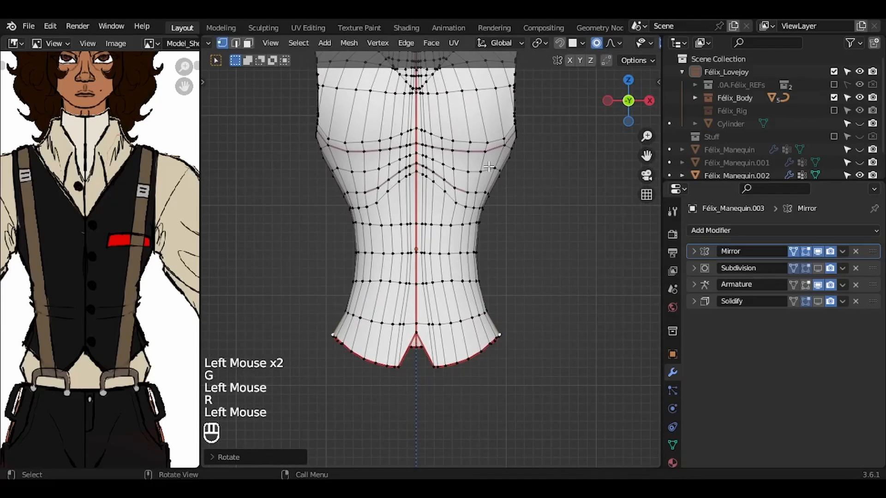
shift+middle_drag(492, 63, 485, 111)
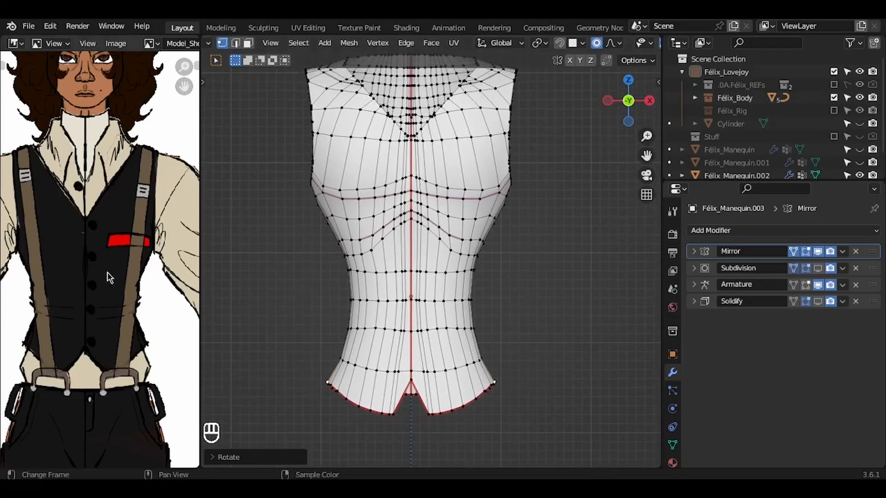
mouse_move(443, 350)
shift+middle_down()
mouse_move(444, 380)
mouse_move(444, 342)
shift+middle_up()
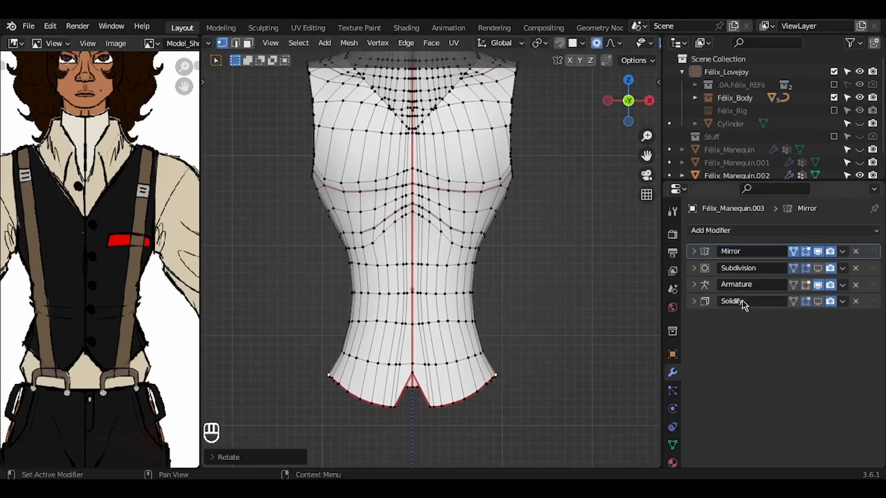
shift+scroll(511, 254, up, 4)
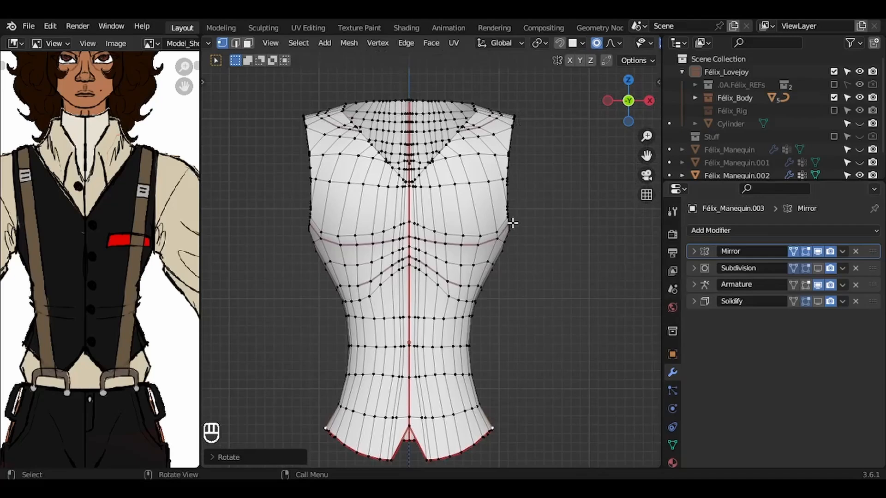
shift+scroll(513, 223, down, 5)
scroll(513, 223, up, 2)
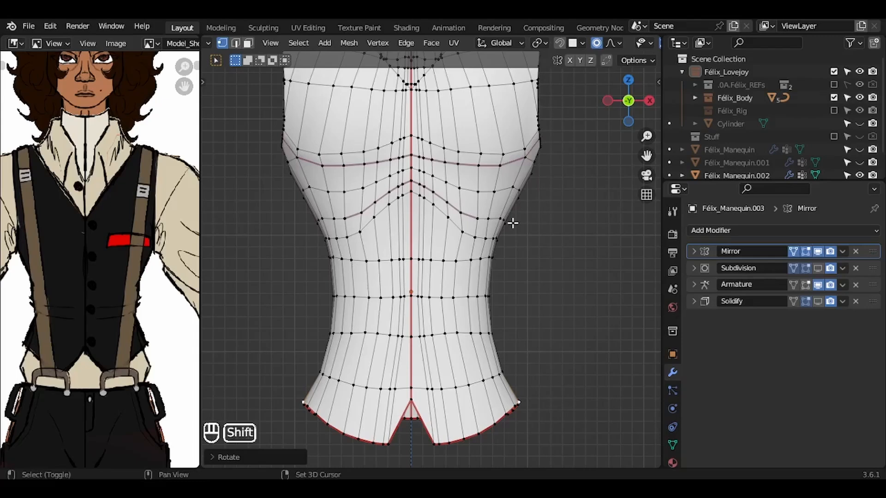
shift+scroll(511, 222, down, 2)
click(498, 303)
key(g)
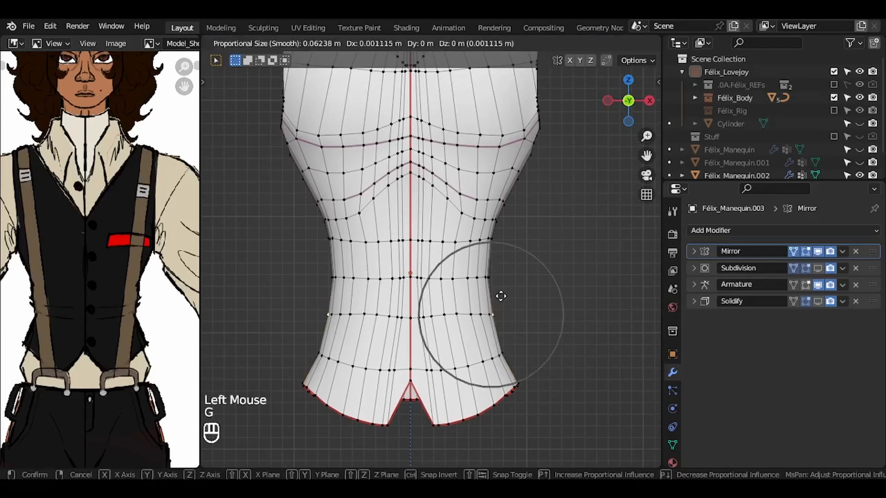
click(504, 297)
Step: In side view, raise the hem vertex behind the hip so the bottom edge forms a smooth arch
key(KP_3)
shift+scroll(504, 296, down, 4)
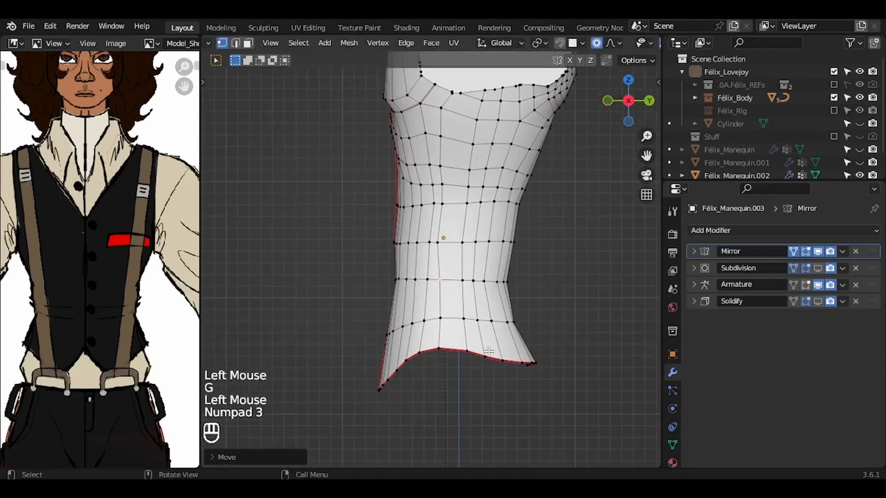
click(485, 352)
key(g)
click(488, 338)
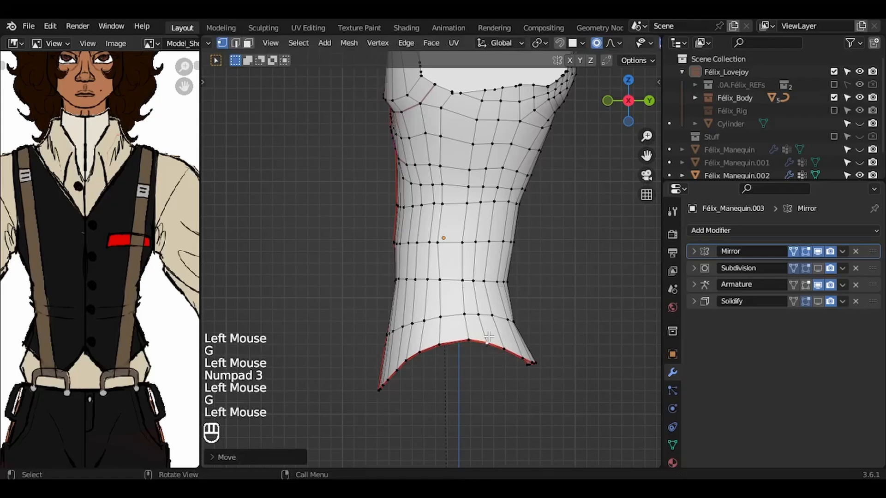
Step: In side view, raise the rear corner vertex of the hem slightly to refine the vest's back edge
click(532, 360)
key(g)
click(530, 355)
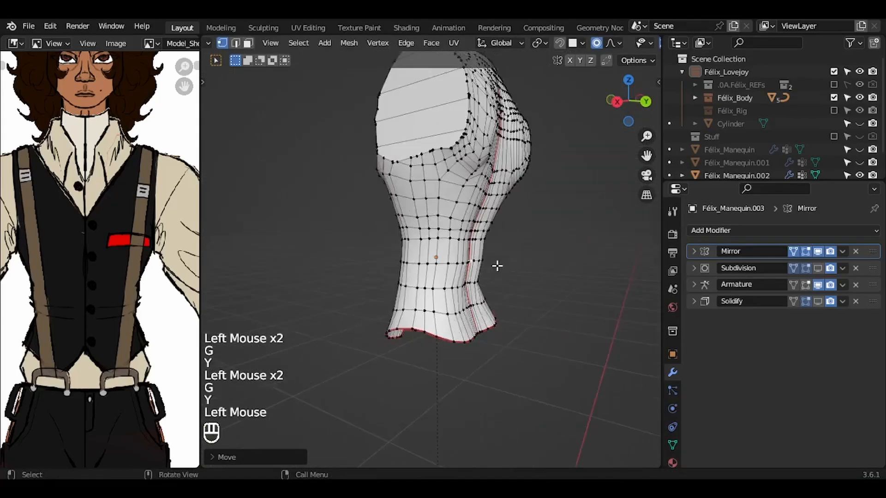
scroll(498, 266, left, 5)
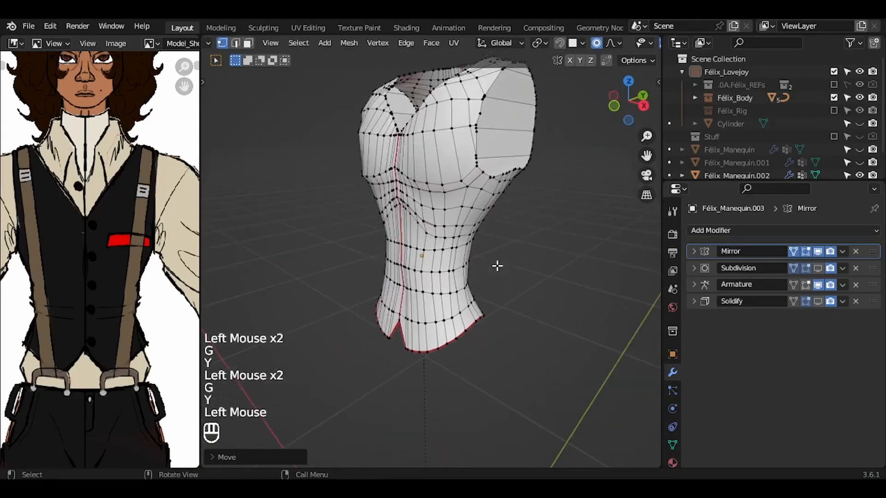
Step: Save the finished vest edits and bring every hidden object back into the full scene
key(KP_Divide)
key(Tab)
key(ctrl+s)
key(alt+h)
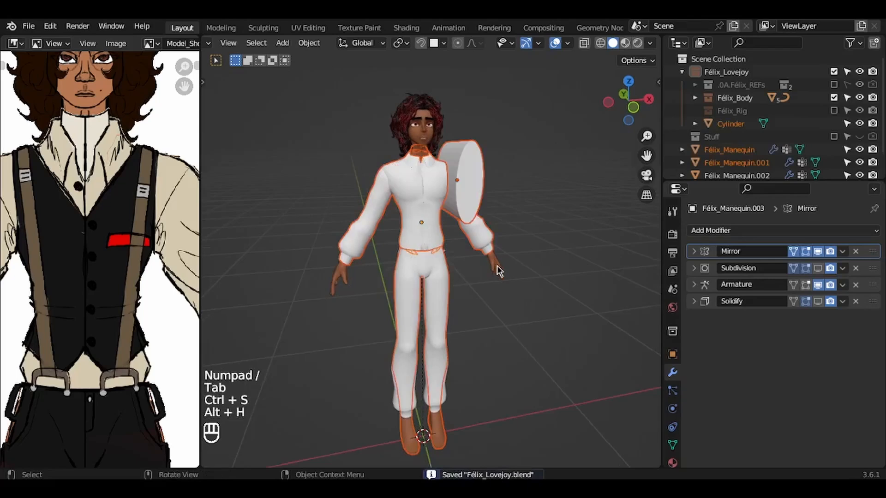
Step: Delete the leftover cylinder beside the character's shoulder
click(467, 148)
key(g)
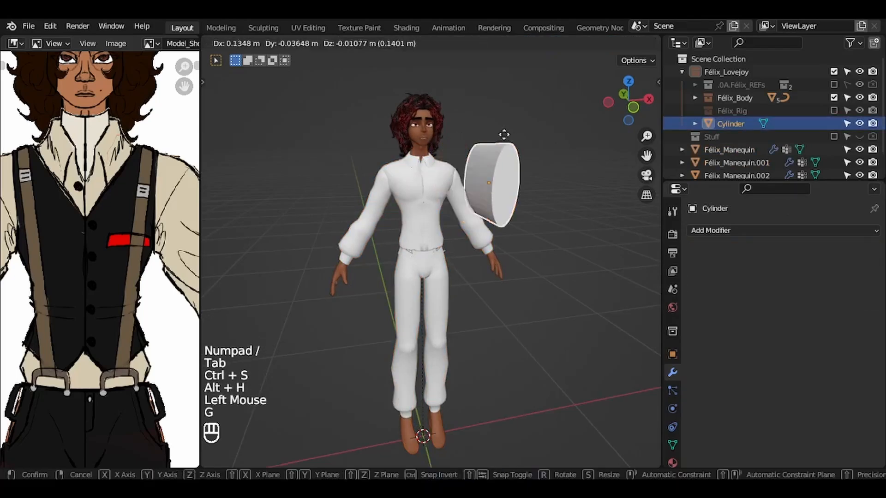
click(505, 149)
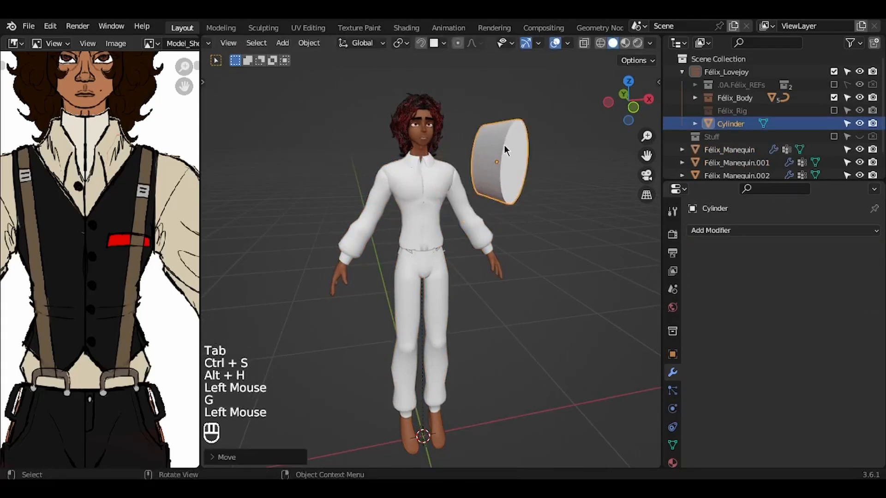
key(Delete)
Step: Select the shirt and the vest together and isolate them from the rest of the character
click(444, 188)
click(444, 188)
click(443, 189)
click(444, 188)
shift+click(444, 188)
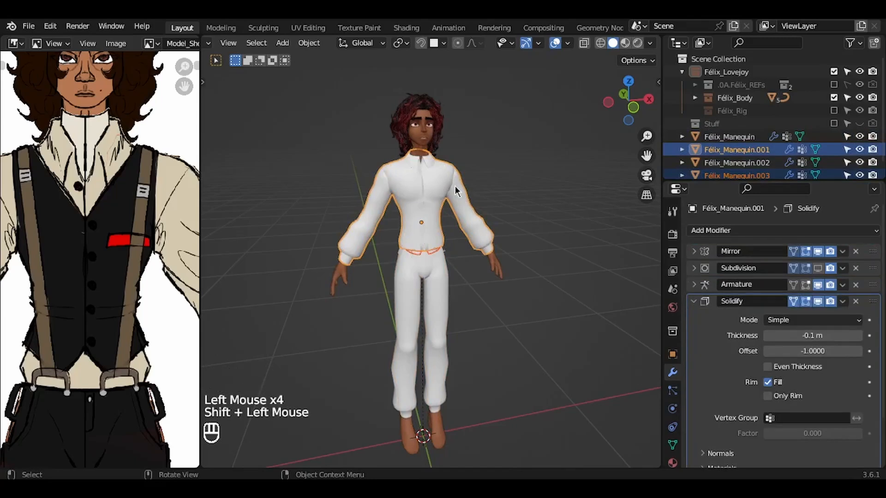
key(KP_Divide)
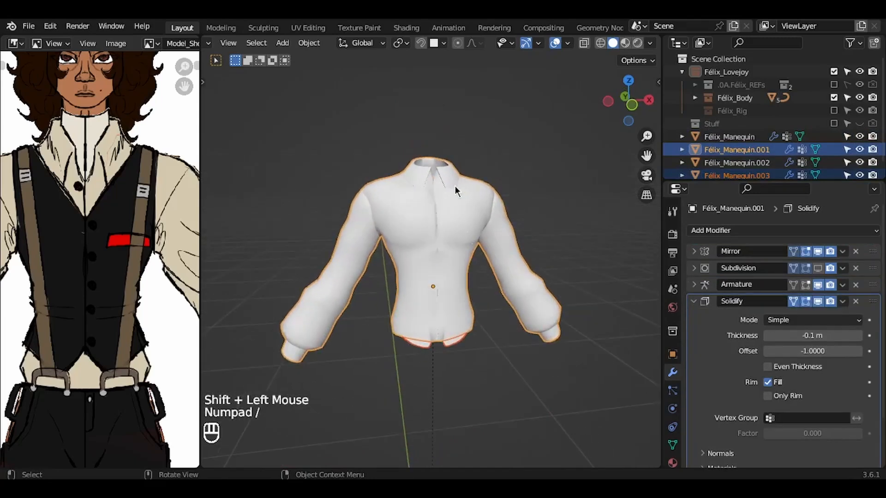
Step: Turn on the vest's Solidify modifier in the viewport and set its thickness to -0.2 m
click(454, 347)
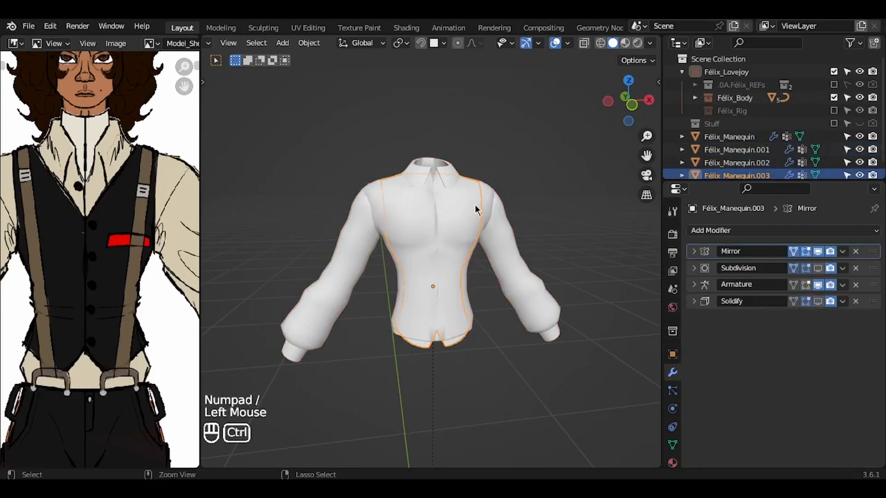
ctrl+scroll(474, 204, up, 1)
middle_drag(475, 204, 466, 203)
click(695, 302)
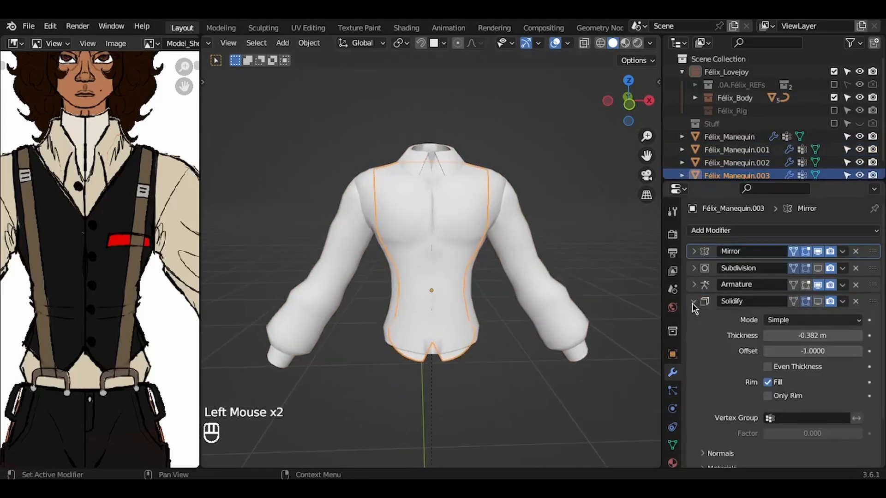
key(KP_1)
click(805, 336)
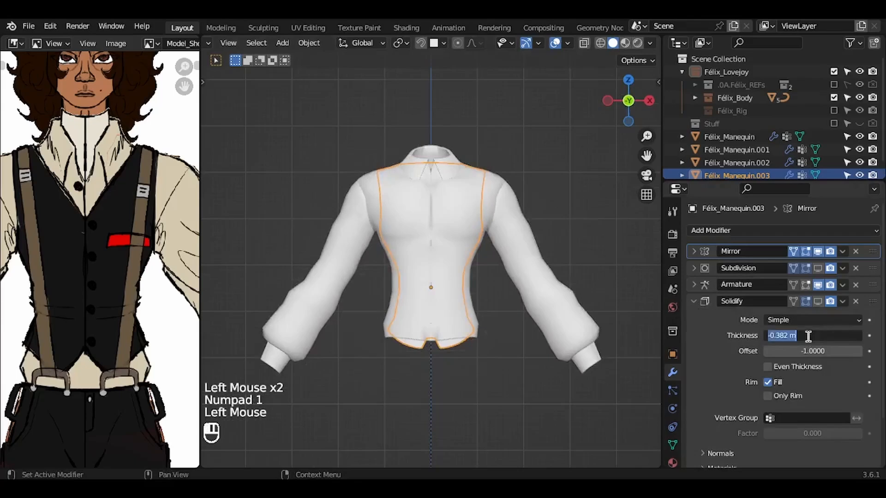
click(818, 301)
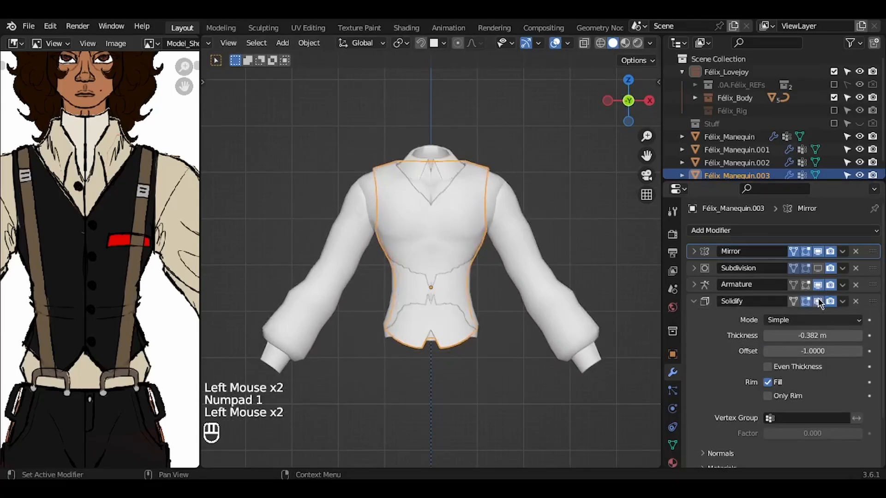
click(809, 336)
key(BackSpace)
key(BackSpace)
key(BackSpace)
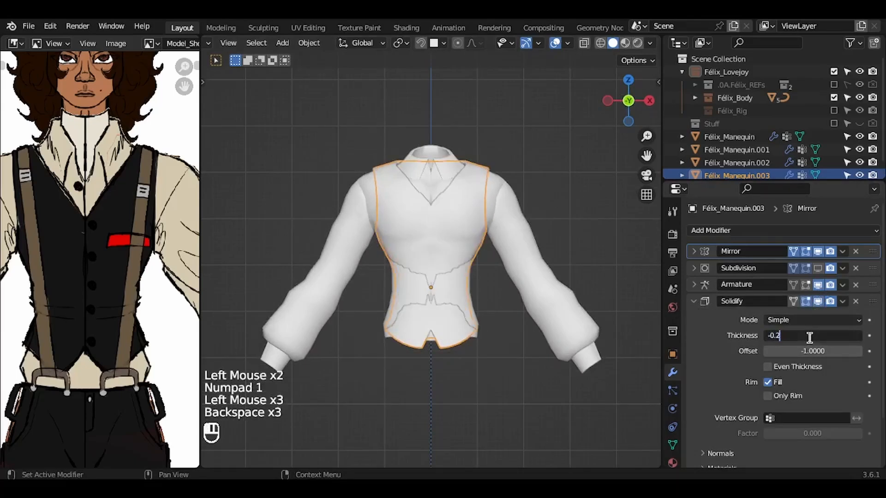
key(Return)
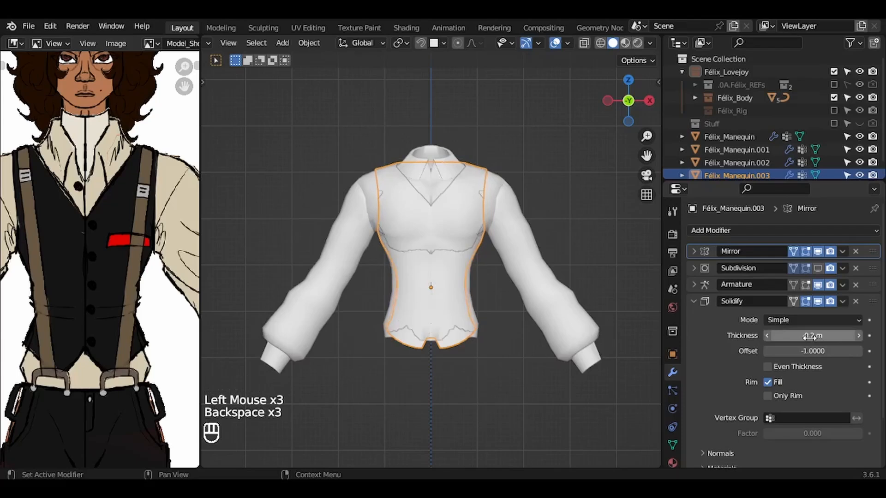
Step: Edit the vest mesh and nudge two vertices on the front armhole edge with proportional editing so they sit over the shirt
scroll(591, 307, up, 3)
shift+scroll(591, 307, up, 2)
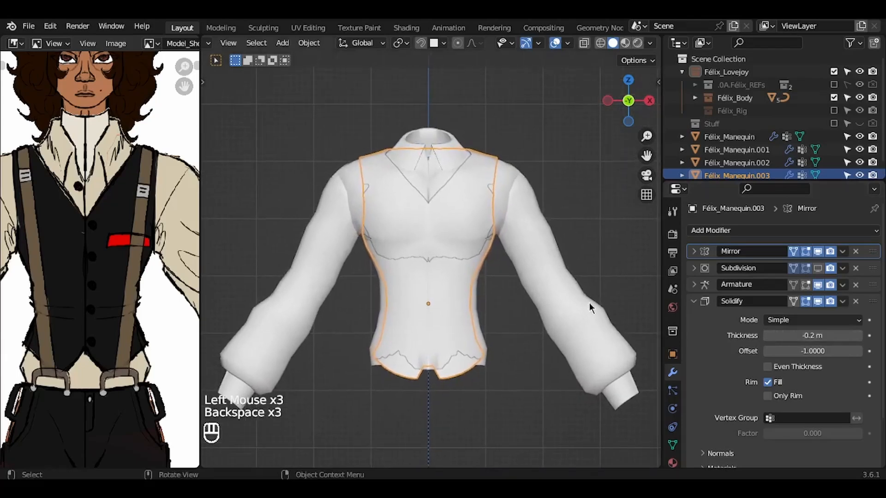
key(Tab)
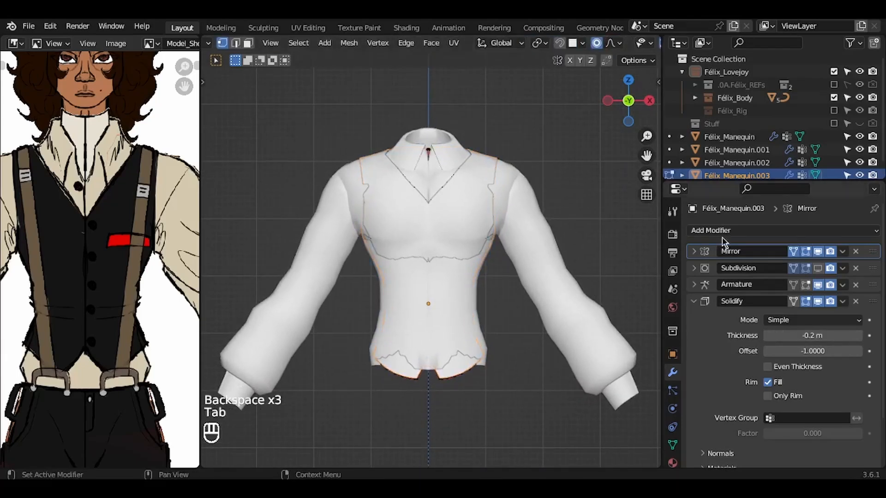
key(ctrl+z)
key(Tab)
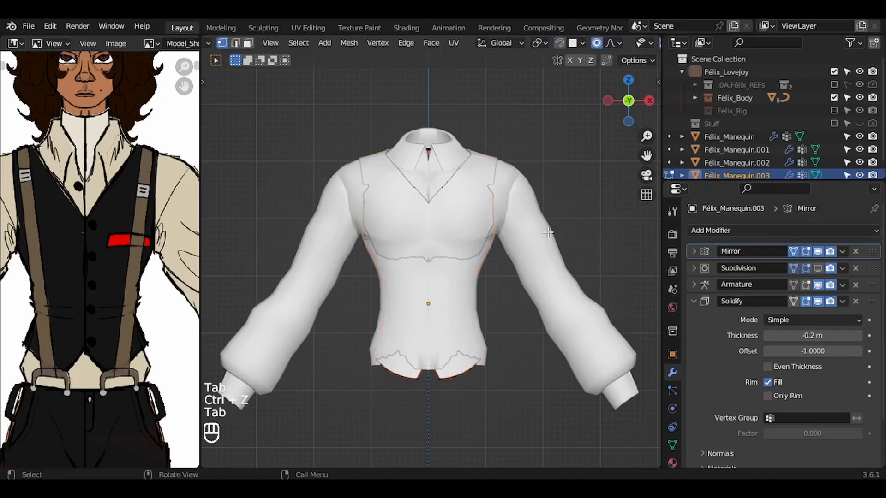
key(q)
click(495, 185)
middle_drag(495, 185, 411, 300)
key(g)
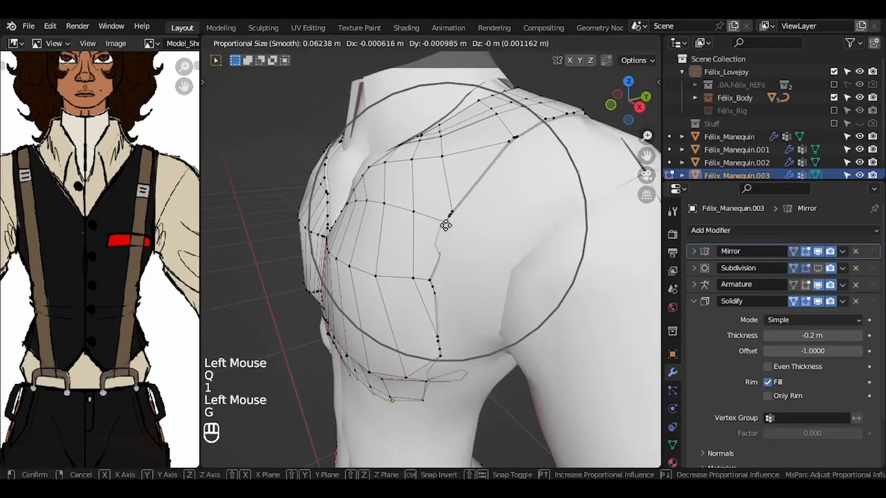
click(442, 226)
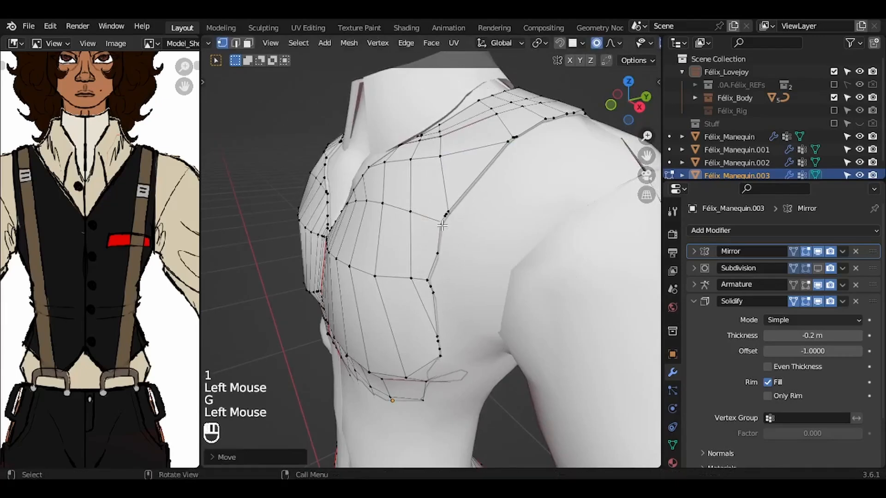
click(438, 252)
key(g)
click(442, 250)
middle_drag(442, 250, 453, 196)
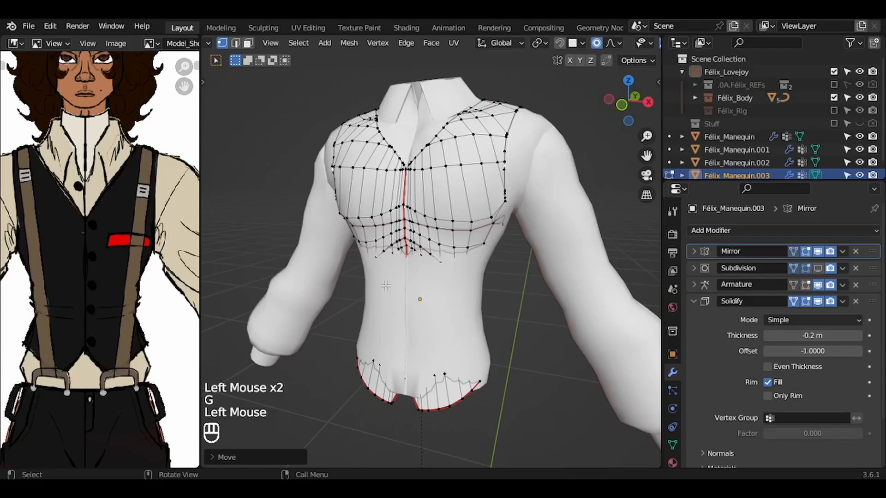
Step: Select the face loop at the vest's waist and move it about 0.015 m outward along X with a wider proportional falloff
middle_drag(359, 276, 383, 274)
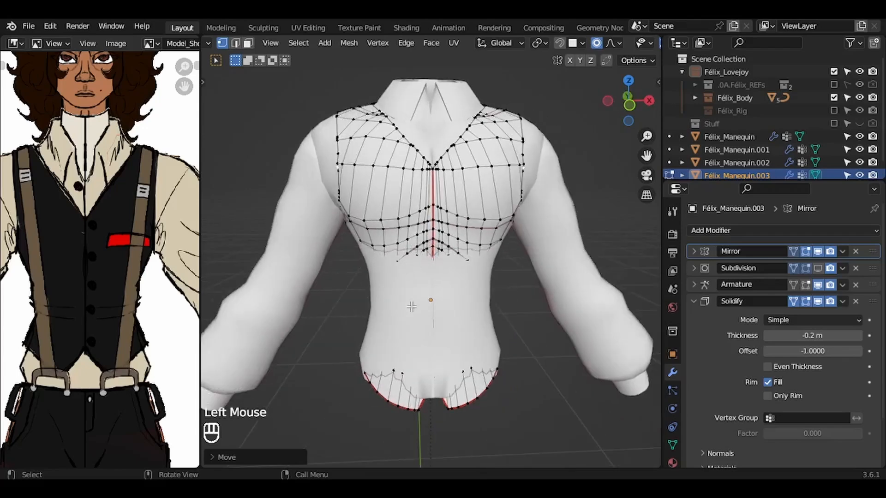
middle_drag(479, 287, 427, 296)
key(3)
alt+click(462, 287)
key(KP_1)
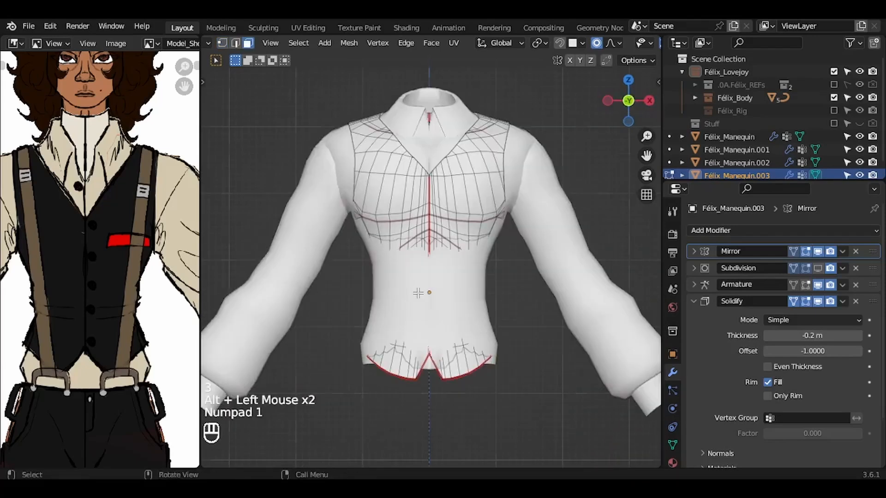
key(g)
key(x)
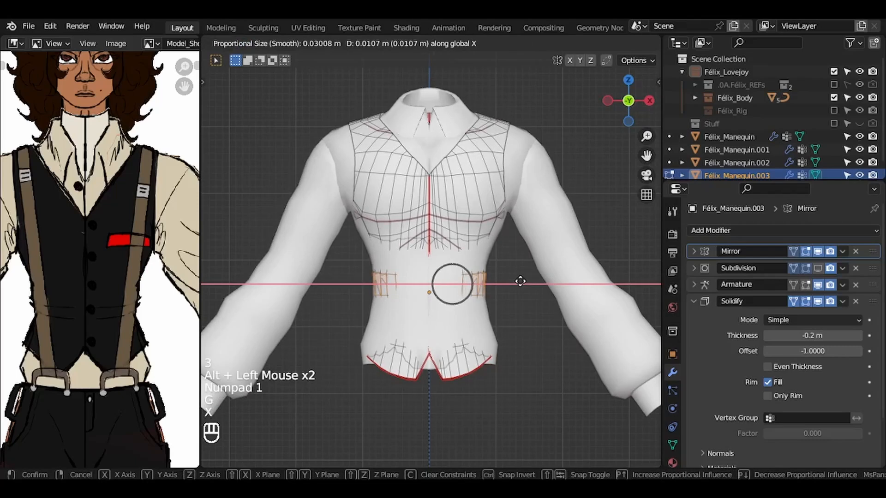
scroll(521, 281, down, 15)
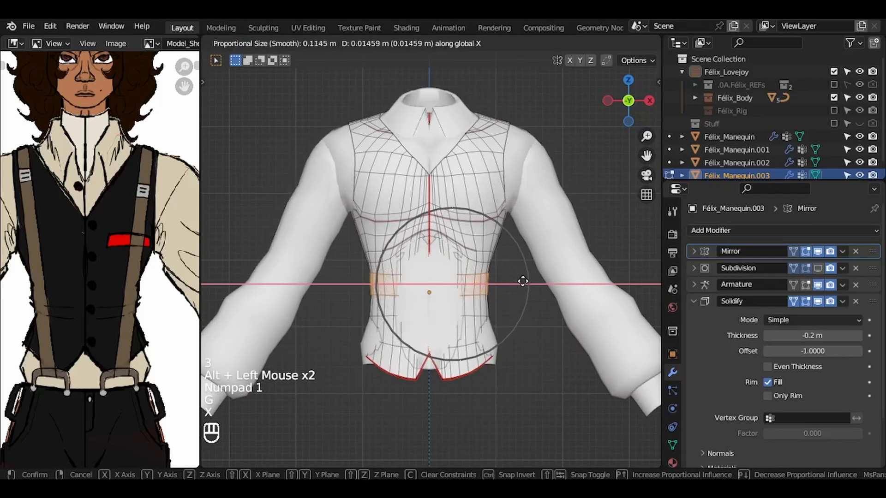
click(522, 281)
Step: Scale the selected waist band along Y to about 1.07 so its front and back clear the shirt
key(s)
key(y)
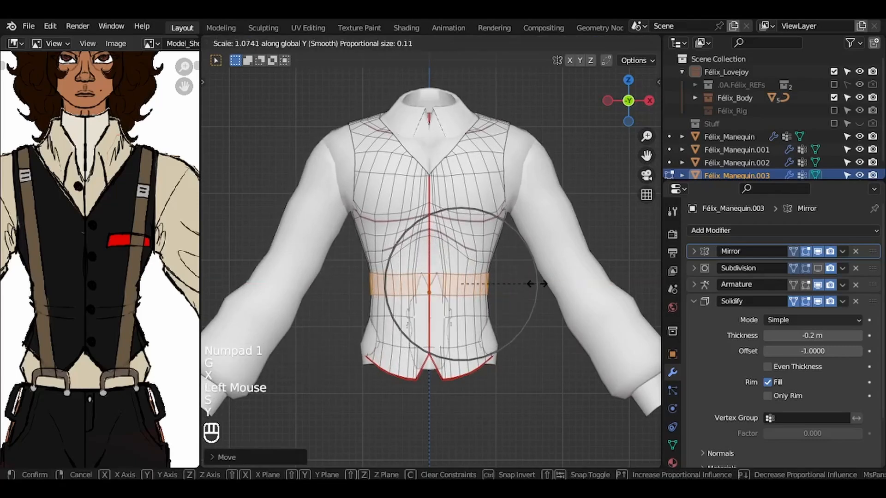
click(537, 284)
middle_drag(537, 283, 537, 284)
key(1)
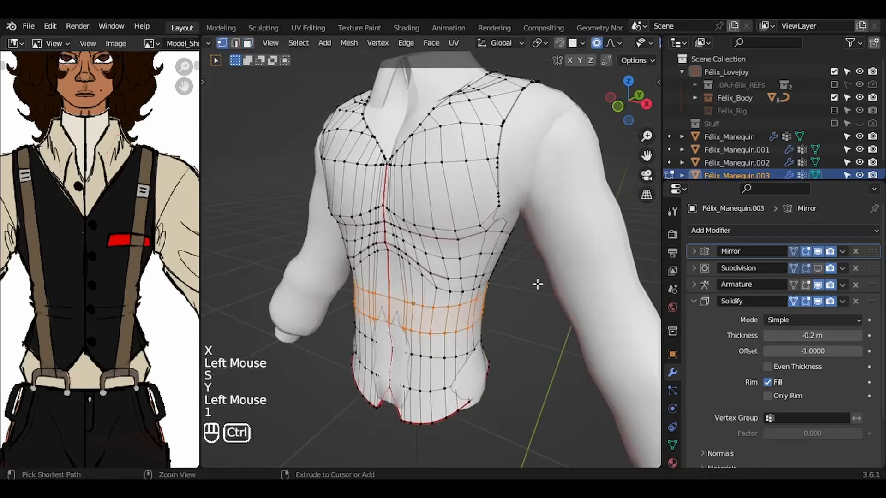
Step: Pull the centre-front seam vertices at the waist and just below it slightly forward along Y with a smaller proportional falloff
click(395, 307)
key(g)
key(y)
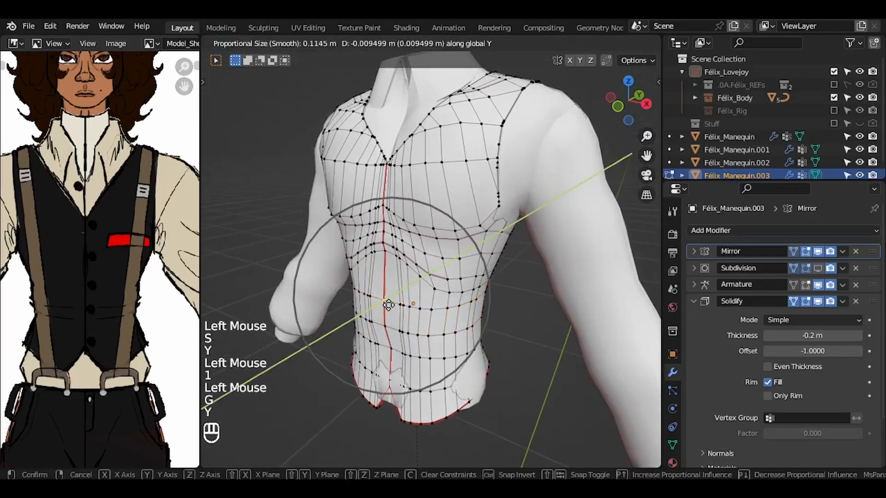
scroll(388, 305, up, 5)
click(391, 305)
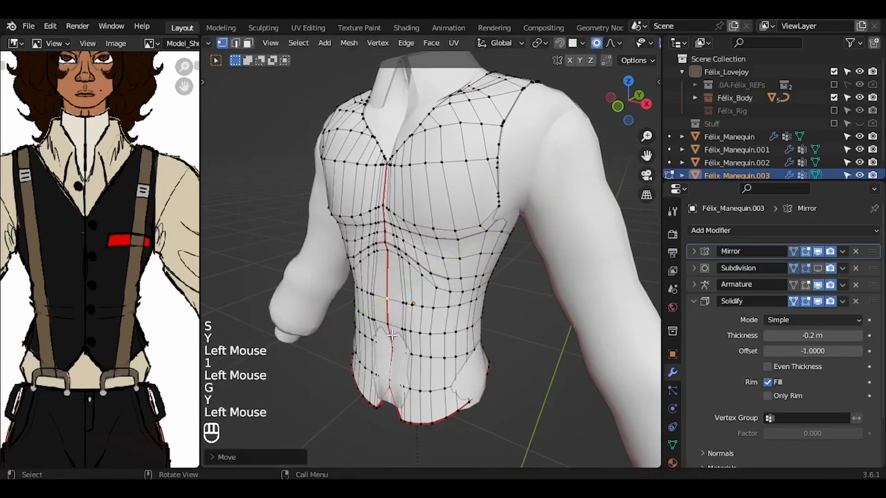
click(391, 349)
key(g)
key(y)
click(390, 349)
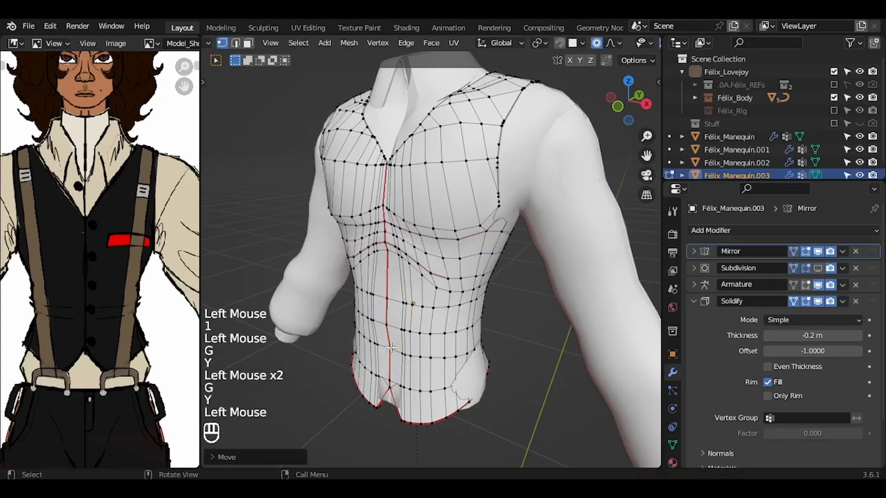
Step: Adjust the depth of the notch vertex at the centre front of the hem along Y
click(392, 387)
key(g)
key(y)
click(417, 383)
Step: In front view, raise the hem's outer side vertices so the bottom edge sweeps up steeply toward the hips
key(KP_1)
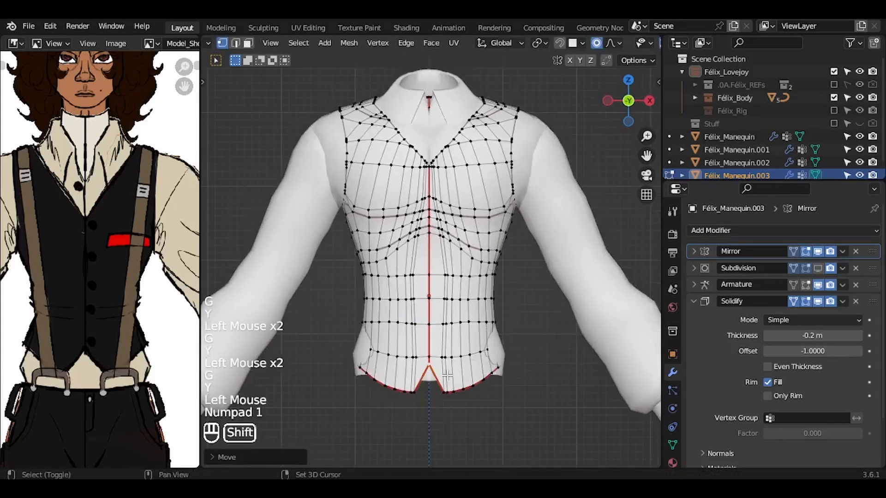
shift+middle_drag(447, 376, 429, 373)
click(485, 358)
key(g)
click(494, 349)
key(g)
click(495, 324)
Step: Move the vest's front point slightly outward and down, and shift the hem vertex beside it to smooth the curve
click(427, 388)
key(g)
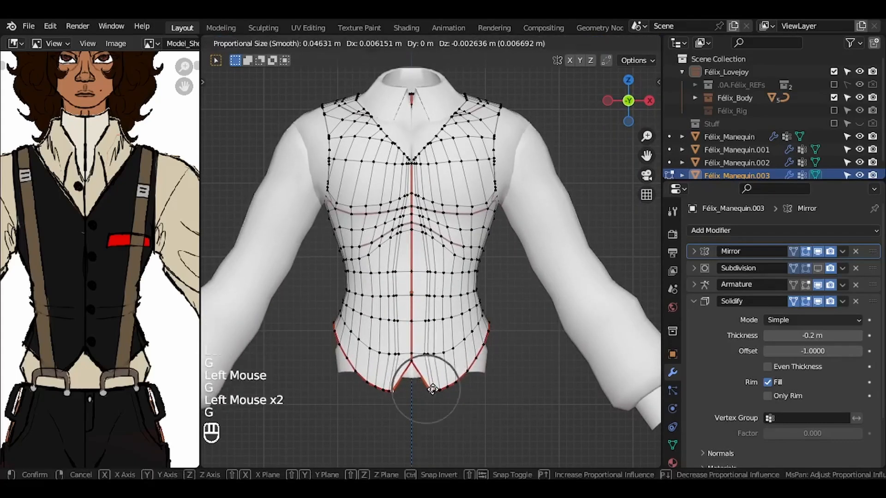
click(433, 389)
click(468, 371)
key(g)
click(465, 369)
Step: Nudge the vest's side vertex below the armpit with a larger proportional falloff to smooth the silhouette
click(495, 203)
key(g)
scroll(495, 203, down, 10)
click(494, 203)
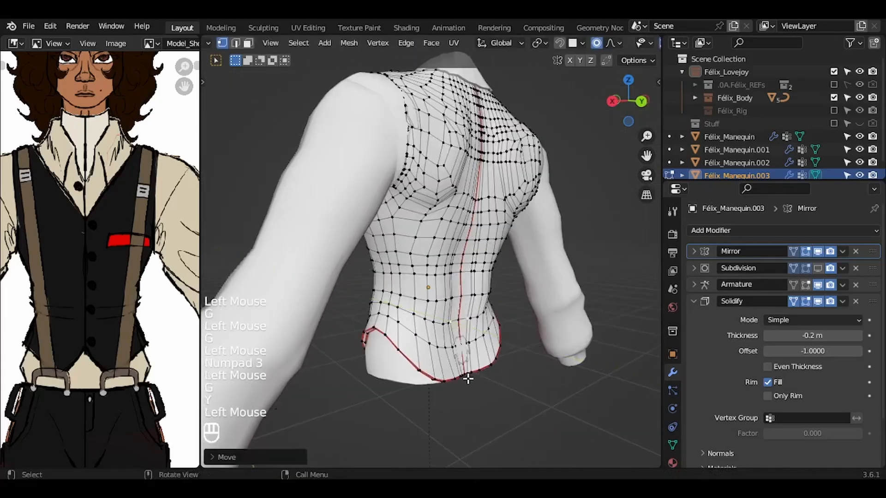
Step: In back view, raise two vertices of the rear hem to even out its curve
key(ctrl+KP_1)
click(414, 366)
key(g)
click(401, 353)
click(432, 369)
key(g)
click(433, 360)
Step: Reposition vertices along the armhole edge so the vest opening fits around the shirt sleeve
key(KP_Decimal)
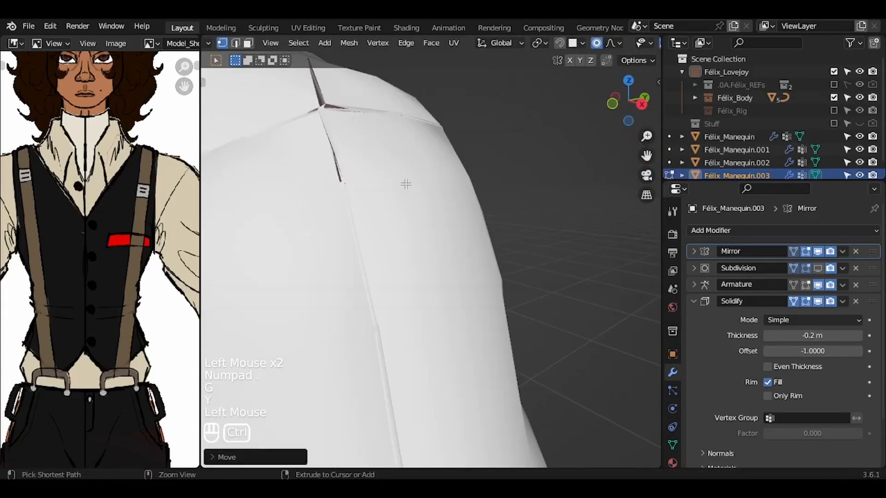
key(KP_1)
click(433, 248)
key(g)
ctrl+middle_drag(406, 185, 326, 296)
click(432, 248)
click(326, 314)
key(g)
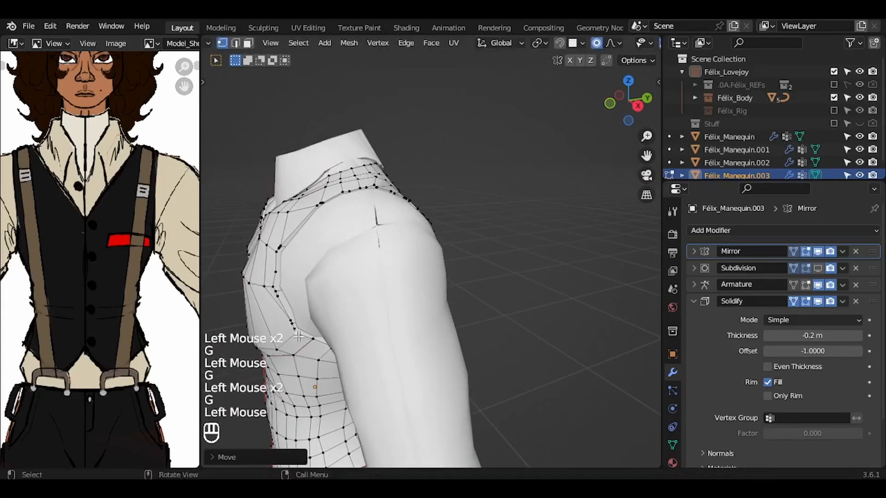
Step: Leave mesh editing and examine the fit of the whole vest over the shirt from the front
key(a)
key(KP_Decimal)
key(a)
key(a)
middle_drag(299, 337, 326, 336)
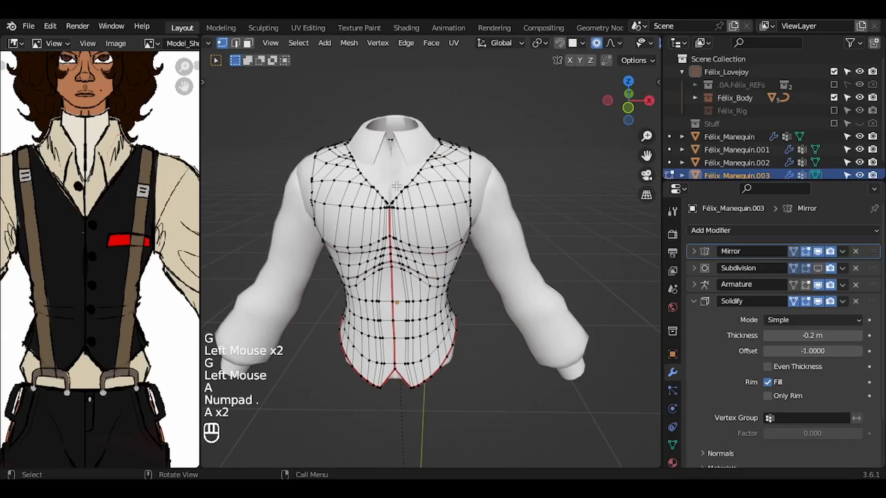
middle_drag(396, 185, 399, 185)
key(Tab)
middle_drag(465, 179, 514, 187)
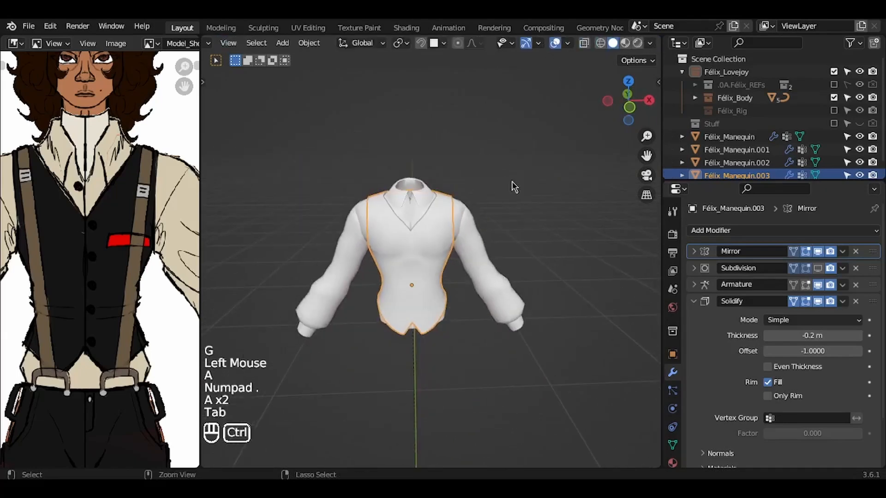
Step: Deselect the vest and examine the trouser cuffs and shoes on the character reference sheet
click(524, 198)
scroll(450, 218, up, 1)
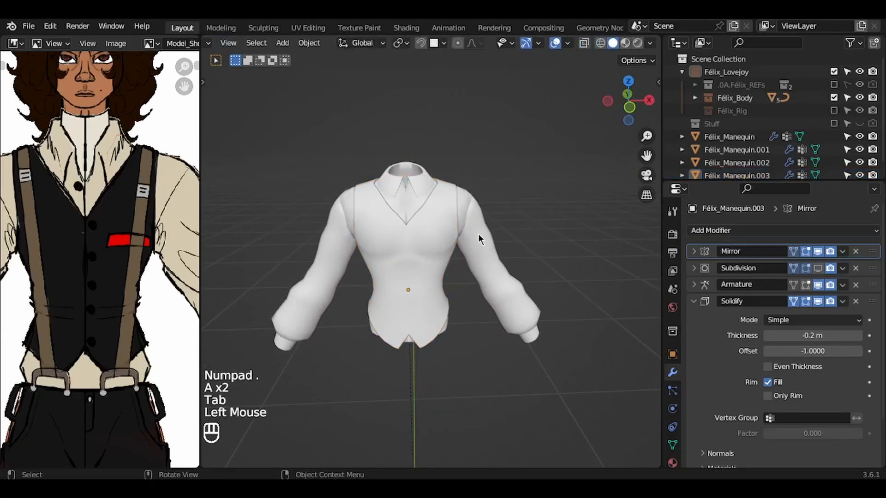
scroll(159, 276, down, 3)
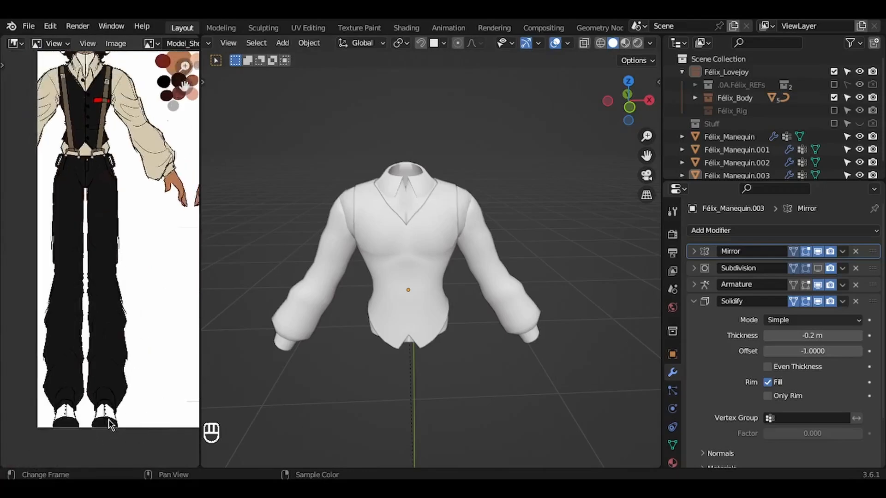
scroll(111, 425, up, 5)
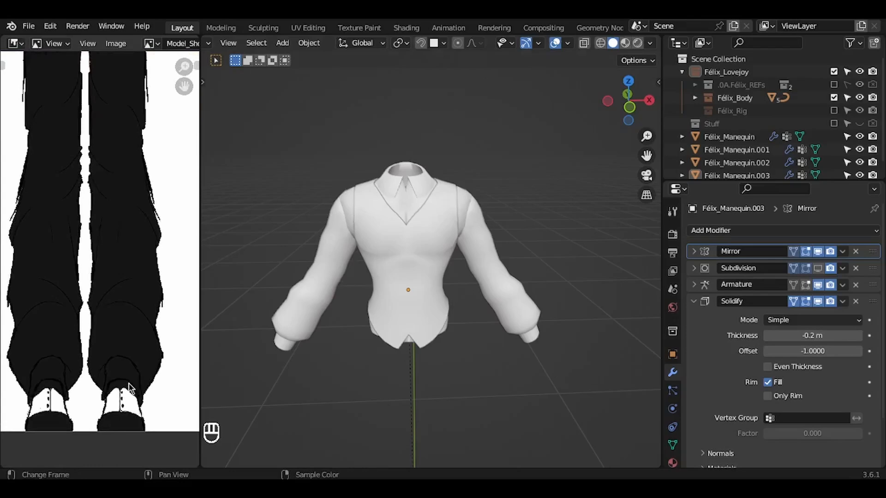
click(694, 302)
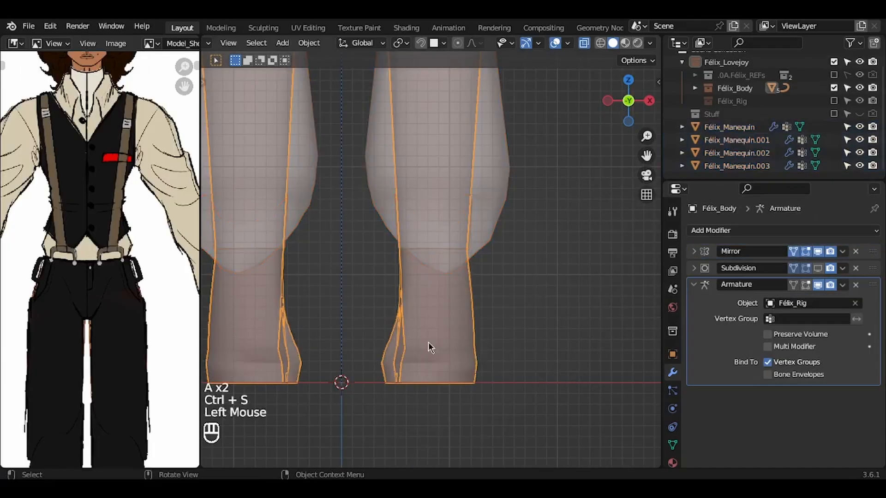
Step: Duplicate the mannequin's feet and ankle faces and separate the copy into its own object for the shoes
double_click(428, 342)
key(Tab)
drag(351, 406, 493, 235)
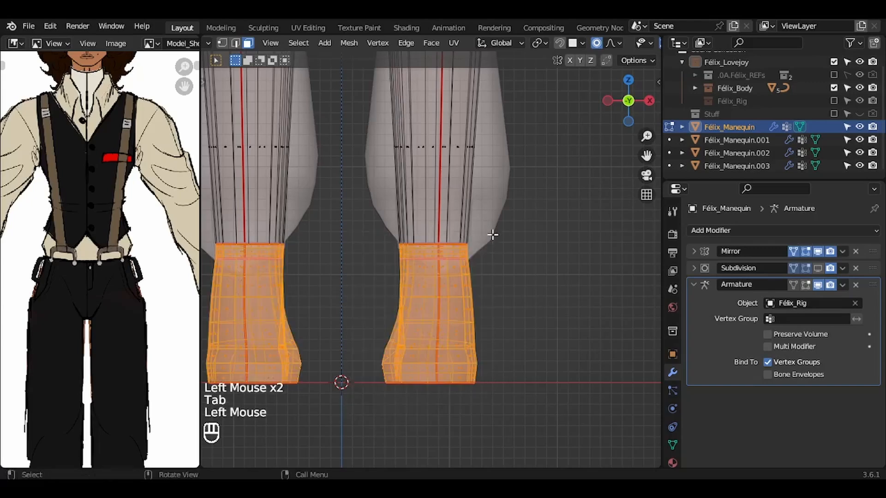
key(shift+d)
right_click(493, 234)
key(p)
click(493, 235)
key(Tab)
Step: Hide the original mannequin and add a Solidify modifier to the separated feet
click(583, 43)
click(860, 127)
click(485, 233)
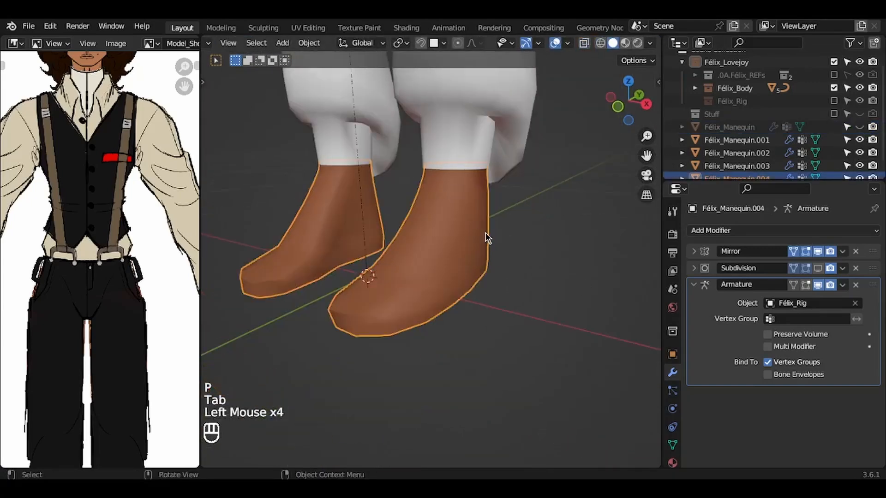
click(694, 285)
click(783, 230)
click(646, 446)
Step: Open the shoe mesh for vertex editing in side view and bring the reference shoe into close view
key(KP_3)
key(Tab)
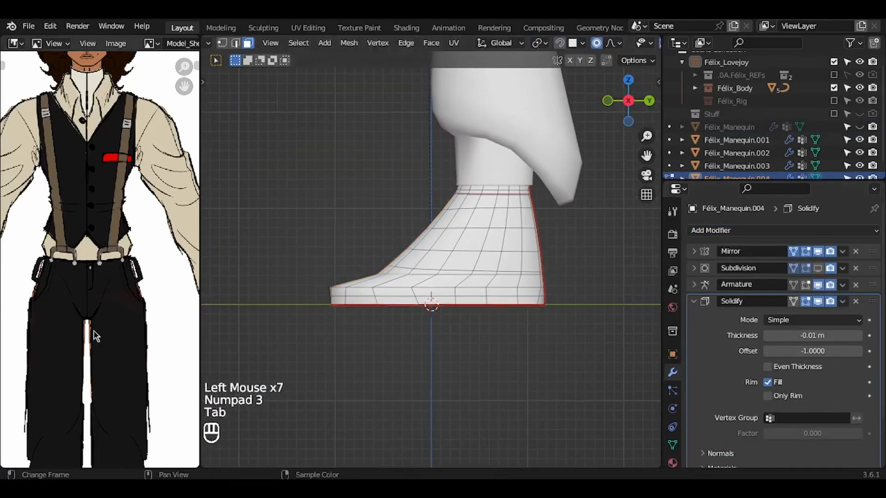
middle_drag(94, 336, 95, 60)
scroll(94, 336, up, 5)
scroll(304, 285, up, 1)
key(1)
key(ctrl+f)
click(304, 284)
key(ctrl+r)
double_click(394, 285)
key(ctrl+z)
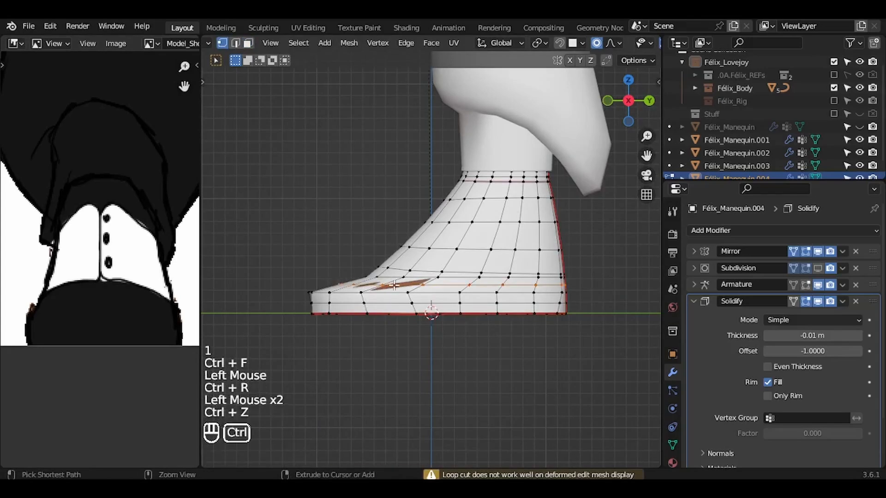
key(ctrl+z)
Step: Cut an edge loop around the lower shoe and raise the toe and instep vertices into a fuller profile
key(ctrl+r)
key(Return)
click(336, 282)
key(g)
scroll(313, 263, up, 5)
click(310, 263)
click(376, 266)
key(g)
click(376, 254)
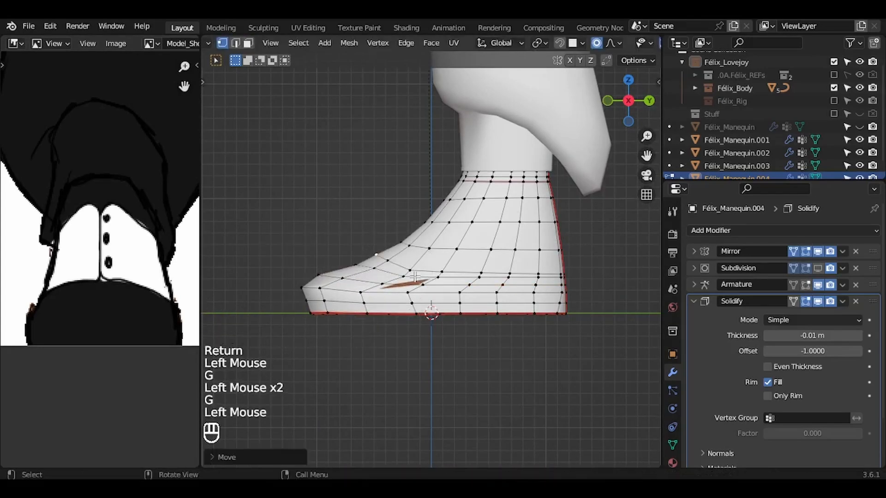
Step: Reposition vertices on the side of the shoe in front view to refine its lower contour
click(407, 276)
key(KP_1)
key(g)
click(488, 284)
key(g)
click(478, 292)
alt+click(468, 313)
key(s)
key(z)
key(0)
key(Return)
key(ctrl+z)
Step: Select all vertices of the shoe's sole and flatten them to 0 on Z without proportional editing
click(584, 43)
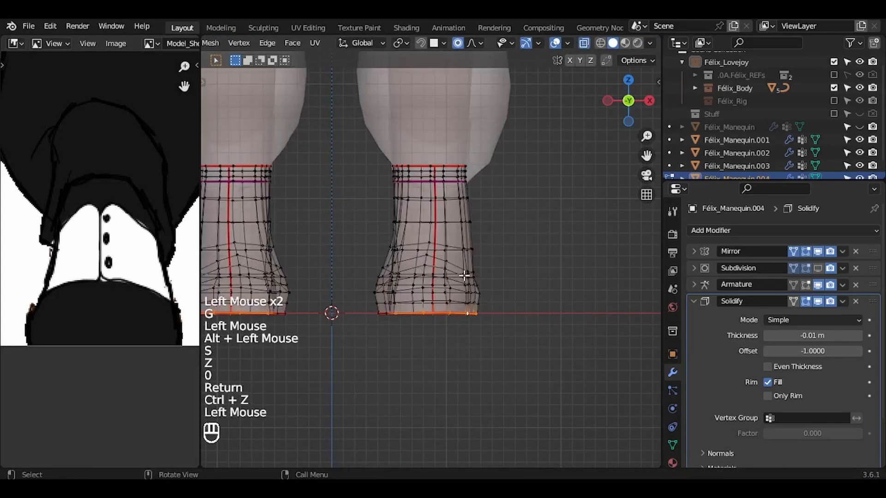
key(1)
drag(339, 366, 513, 309)
click(457, 43)
key(s)
key(z)
key(0)
key(Return)
Step: Turn proportional editing back on and widen the sole slightly along X
click(459, 43)
click(584, 43)
key(s)
key(x)
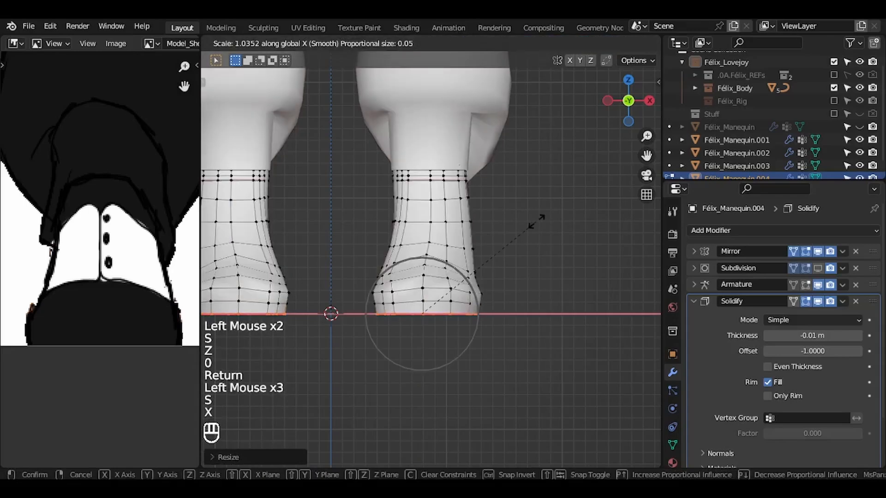
scroll(537, 222, down, 15)
click(540, 221)
Step: Enable the Solidify modifier's on-cage display and shift an inner sole-edge vertex along X with a larger proportional falloff
middle_drag(540, 222, 595, 247)
click(412, 304)
click(793, 301)
key(g)
key(y)
key(x)
scroll(554, 275, up, 9)
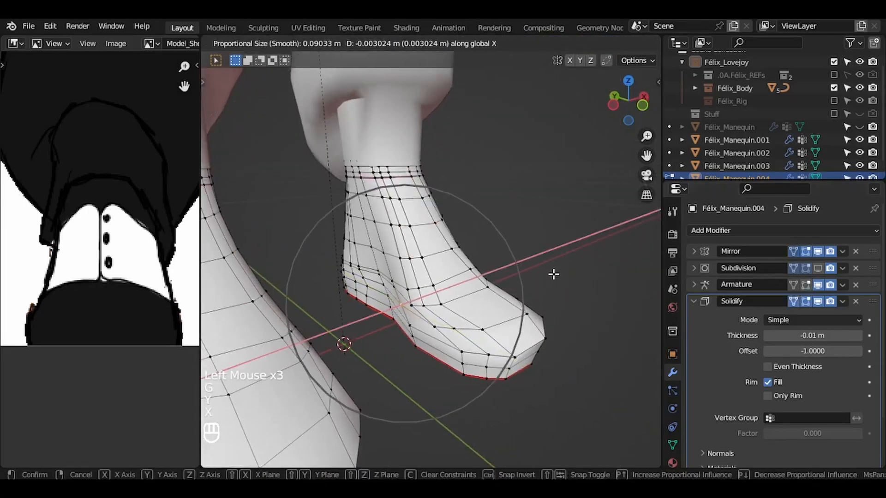
click(425, 366)
Step: Pull the front vertex of the ankle opening forward and up, adjusting it in side and front views
key(KP_3)
click(405, 164)
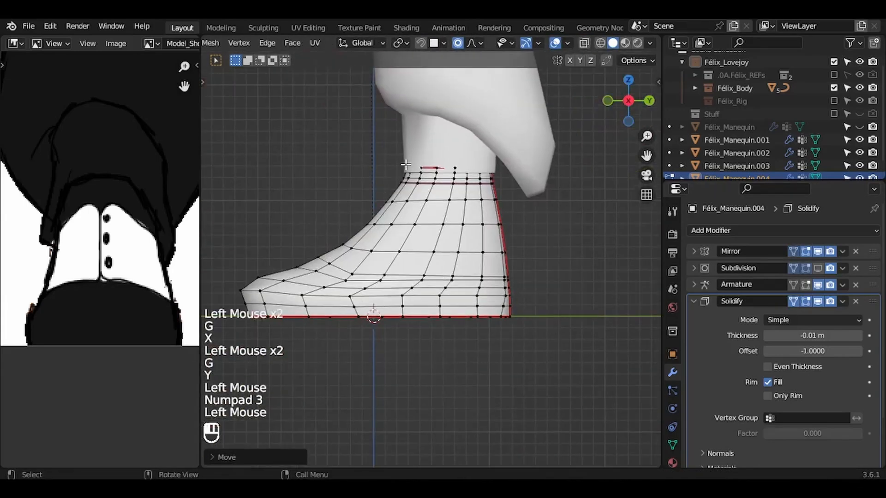
key(g)
click(394, 158)
key(KP_1)
click(405, 160)
key(g)
click(404, 158)
Step: Nudge the neighbouring rim vertex of the ankle opening in side view to smooth the collar line
key(KP_3)
click(417, 163)
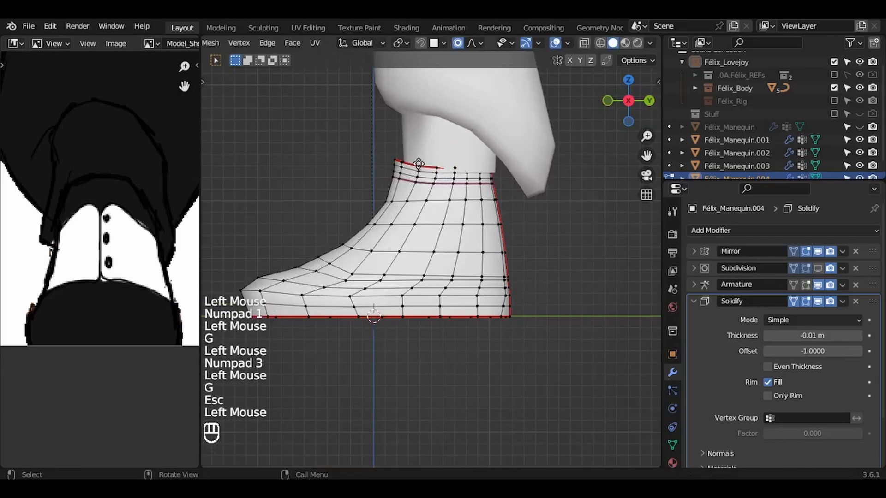
key(g)
key(Escape)
click(418, 163)
key(g)
click(419, 161)
Step: Select the bottom vertices of the front half of the sole and move them along Z
shift+middle_drag(420, 161, 458, 138)
click(584, 43)
drag(251, 318, 445, 291)
key(g)
key(z)
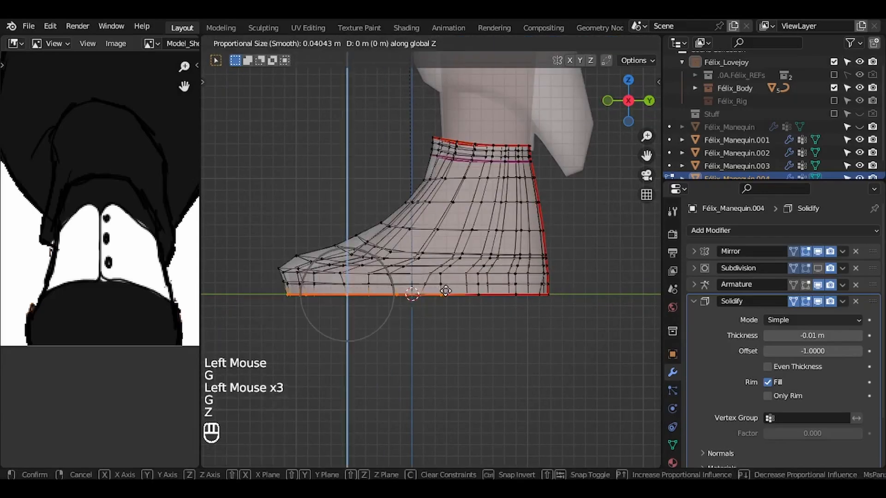
click(446, 290)
key(g)
key(z)
click(560, 192)
Step: Select the three heel faces on the underside of the sole
click(583, 43)
middle_drag(568, 194, 556, 120)
key(3)
click(504, 283)
shift+click(531, 281)
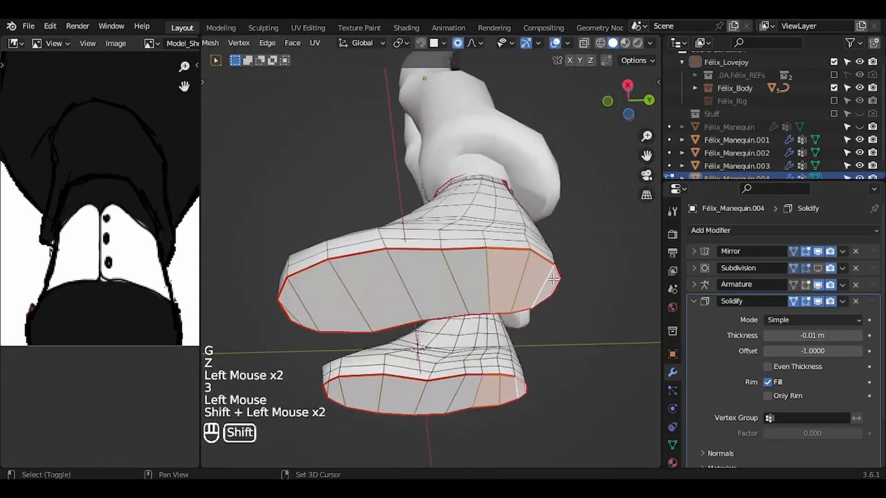
click(554, 278)
key(e)
key(z)
click(503, 190)
key(ctrl+z)
key(e)
key(z)
key(z)
click(504, 198)
key(ctrl+z)
key(ctrl+z)
key(ctrl+z)
key(shift+ctrl+z)
key(shift+ctrl+z)
Step: Extrude the selected heel faces along Z to form a low heel
key(e)
key(z)
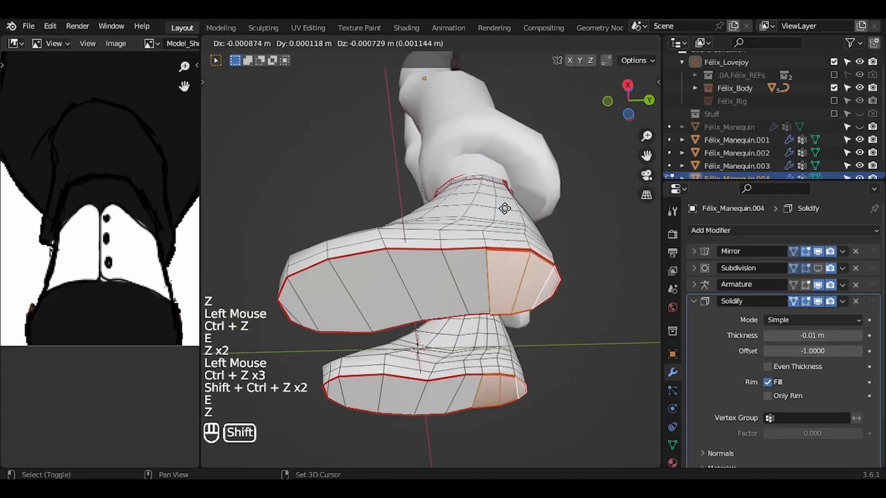
key(z)
shift+click(505, 212)
Step: Add the forefoot sole faces to the selection and flatten the selected faces to 0 on Z
middle_drag(505, 212, 466, 199)
shift+click(279, 280)
shift+click(310, 282)
shift+click(351, 281)
middle_drag(350, 282, 392, 222)
key(s)
key(z)
key(0)
key(Return)
key(s)
key(z)
key(0)
key(Return)
Step: Move the flattened sole faces along Z in side view
key(KP_1)
key(KP_3)
key(g)
key(z)
shift+click(372, 275)
Step: Straighten the crosswise sole edge ahead of the arch by scaling it to 0 on Y
key(2)
click(407, 287)
key(s)
key(y)
key(0)
key(Return)
Step: Slide the vertex at the outer end of the straightened sole edge to even out the sole's outline
key(1)
click(398, 258)
key(g)
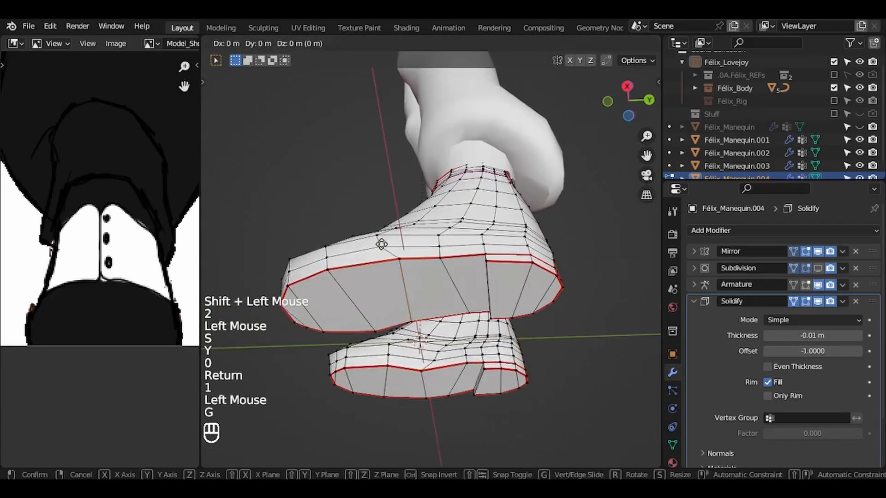
key(g)
click(383, 249)
Step: Adjust the sole face in front of the heel along Z and return to editing the shoe in side view
key(3)
click(390, 291)
click(467, 286)
key(g)
key(z)
click(467, 286)
key(Tab)
key(KP_3)
key(Tab)
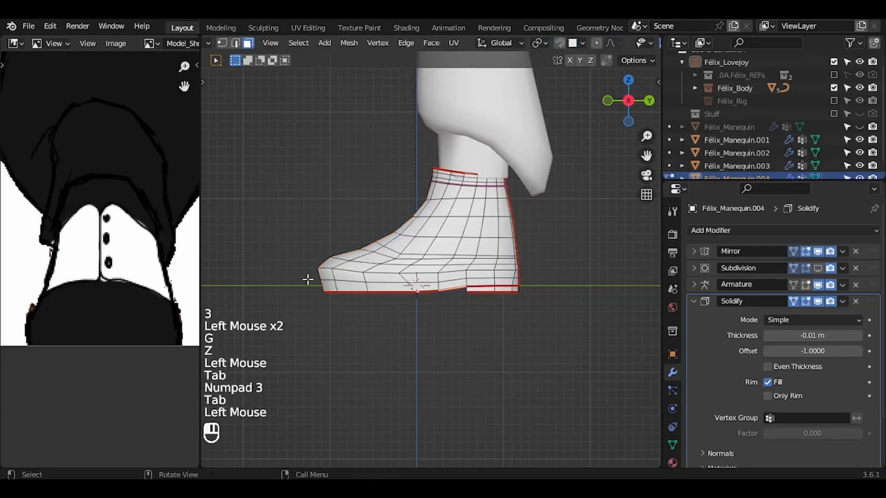
Step: Move the vertex at the tip of the toe slightly forward in side view
key(1)
click(317, 281)
key(g)
click(314, 282)
shift+middle_drag(314, 282, 307, 316)
ctrl+middle_drag(307, 316, 315, 282)
scroll(167, 300, up, 1)
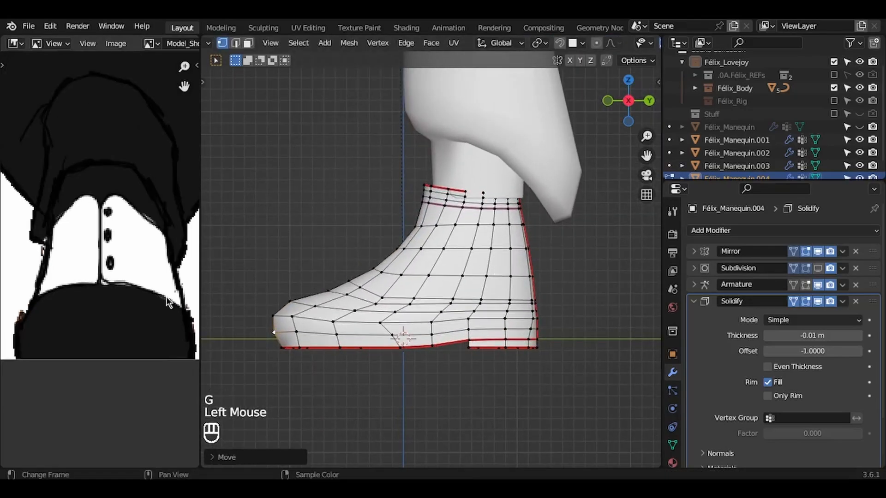
scroll(494, 282, up, 1)
Step: Knife two diagonal edge lines on the shoe's outer side: instep ridge to lower sidewall, and front of ankle to the heel's front corner
key(k)
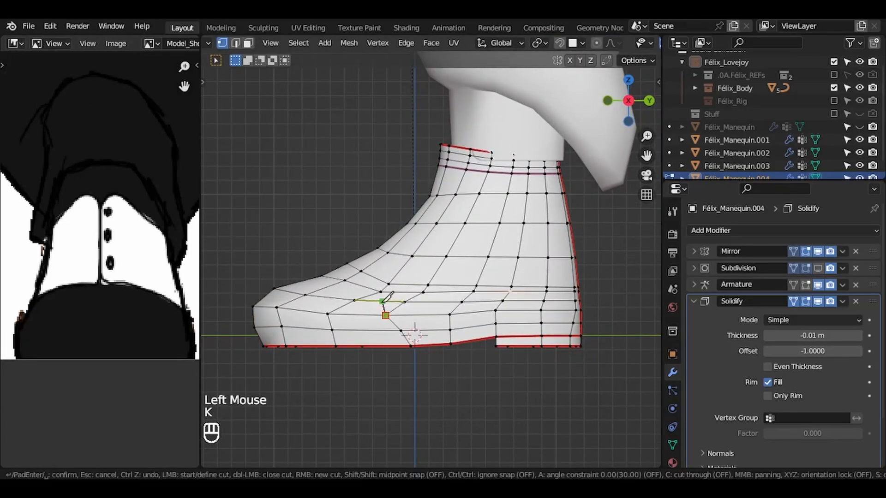
key(Return)
key(k)
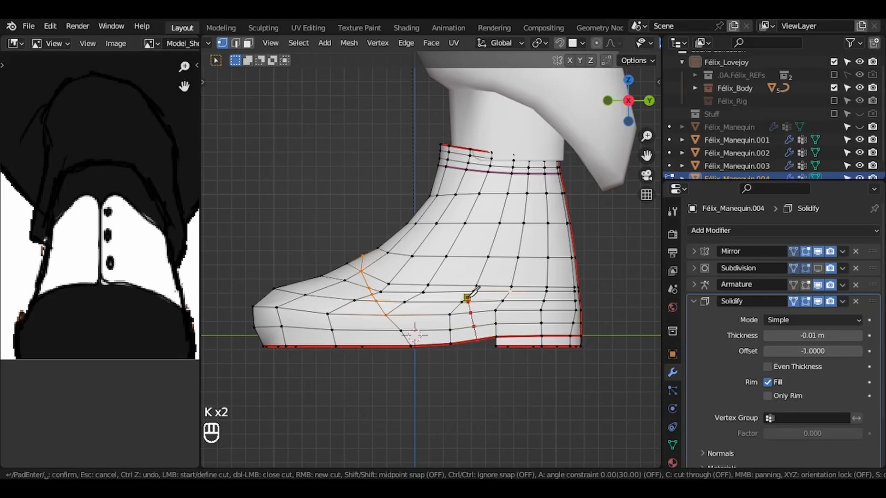
key(Escape)
key(k)
key(Return)
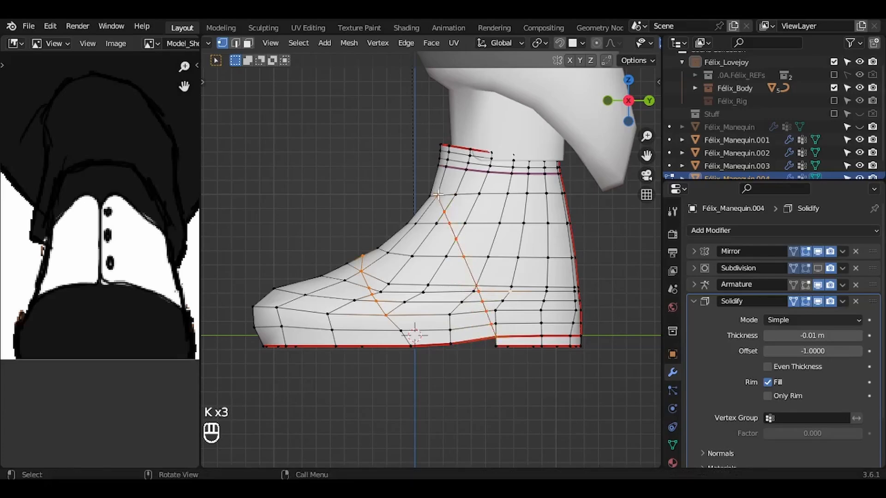
Step: Isolate the shoe and knife a matching edge line on its inner side from the front of the ankle to the heel's front corner
key(KP_1)
key(KP_Divide)
key(KP_3)
click(586, 284)
key(ctrl+KP_3)
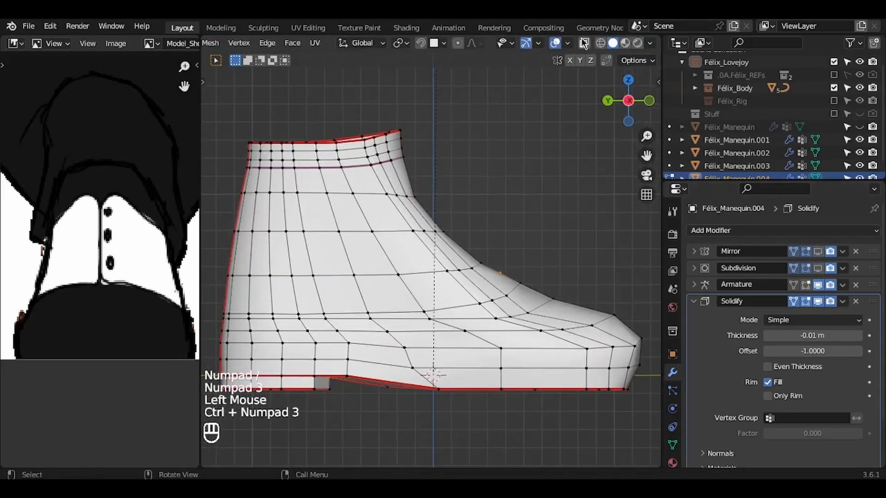
click(584, 43)
key(h)
key(ctrl+z)
key(k)
click(584, 43)
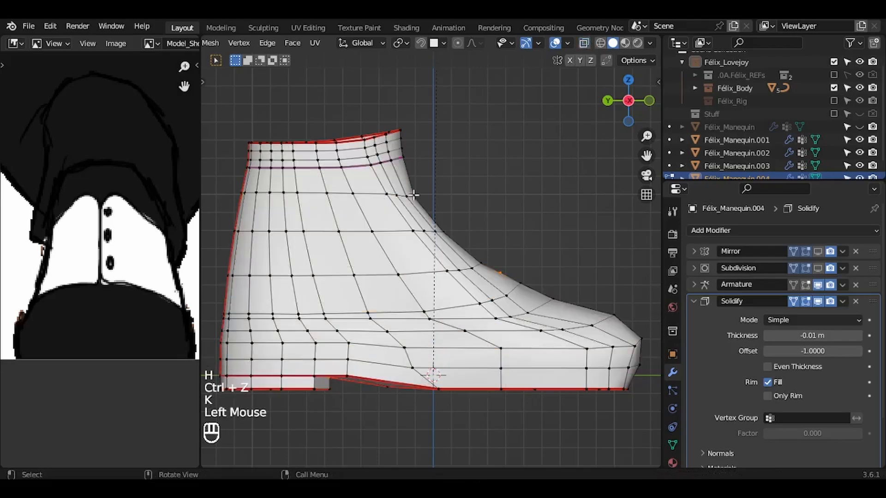
key(k)
click(315, 376)
key(Return)
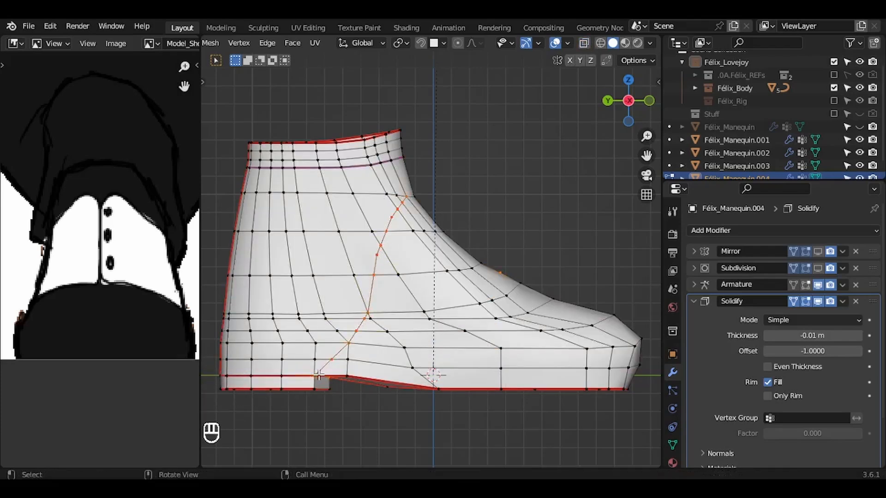
Step: Flatten the heel's front face by scaling it to 0 on Y
middle_drag(317, 376, 323, 333)
key(3)
click(326, 435)
key(s)
key(y)
key(0)
key(Return)
Step: Straighten the crosswise sole edge just ahead of the heel by scaling it to 0 on Y
key(ctrl+KP_3)
middle_drag(378, 396, 472, 320)
key(2)
click(369, 433)
key(s)
key(y)
key(0)
key(Return)
Step: Scale the sole edge ahead of the heel along X in bottom view and reposition it to even out the sole's outline
key(ctrl+KP_7)
key(KP_Decimal)
key(s)
key(x)
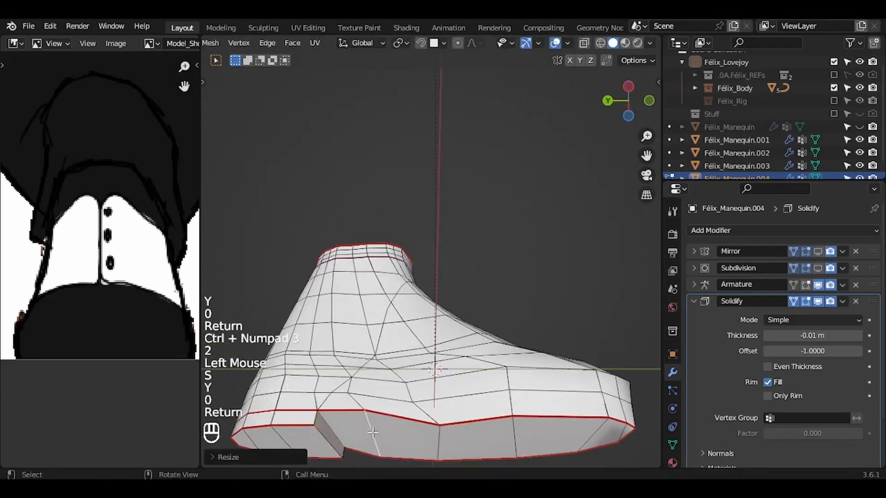
click(506, 371)
key(g)
click(507, 369)
key(g)
click(507, 369)
Step: Knife a diagonal edge line on the shoe's inner side from the instep ridge to the sole at the front of the arch
key(KP_3)
key(ctrl+KP_3)
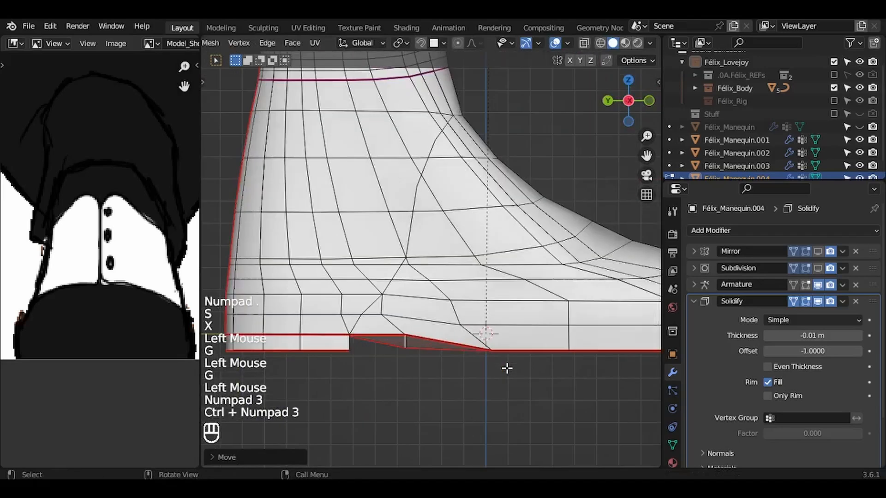
click(584, 43)
key(1)
key(k)
click(584, 43)
key(k)
click(520, 216)
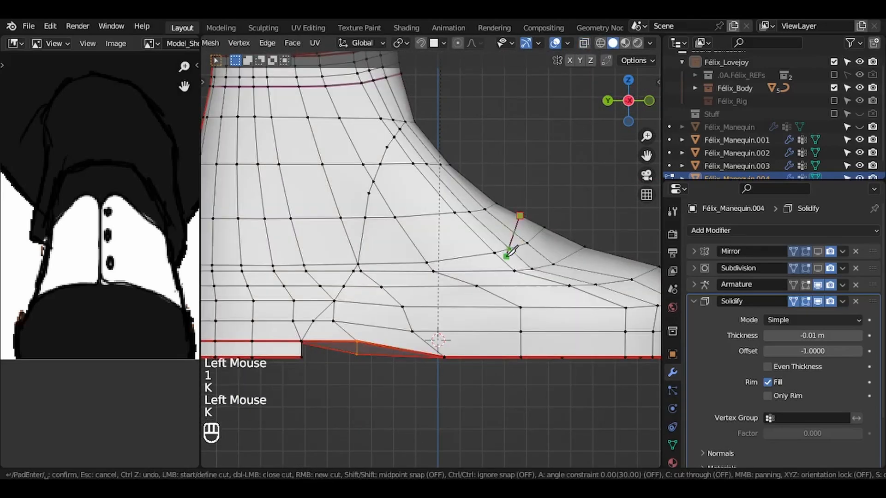
click(444, 357)
key(Return)
middle_drag(444, 357, 358, 326)
key(s)
click(358, 326)
key(ctrl+z)
key(s)
key(Escape)
Step: Level the sole edge ahead of the heel by scaling it to 0 on Z, and adjust its position in side view
key(2)
click(357, 323)
key(s)
key(z)
key(0)
key(Return)
key(KP_3)
key(g)
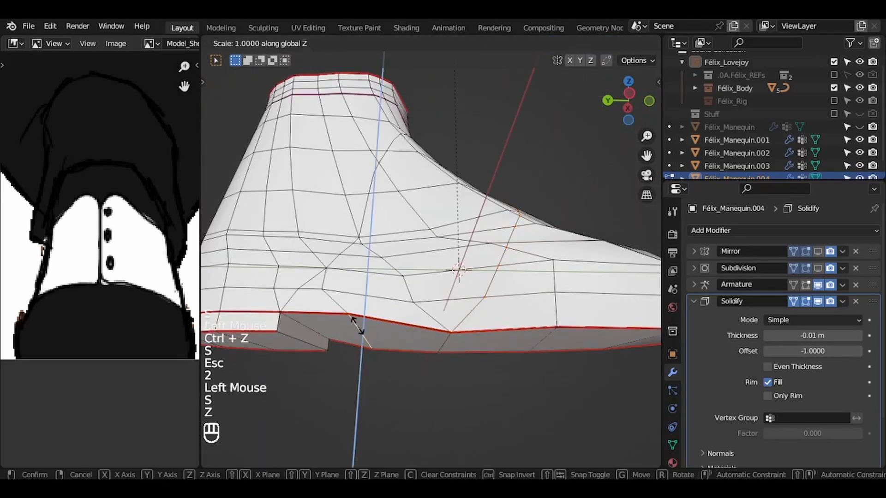
click(492, 322)
Step: Isolate and frame the whole shoe in front view with nothing selected
key(KP_Divide)
key(KP_3)
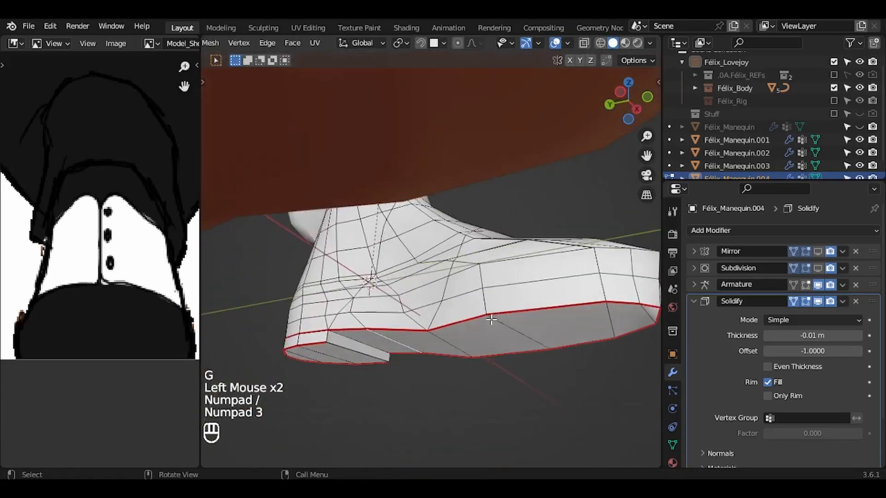
key(KP_1)
key(KP_Divide)
key(KP_Decimal)
key(a)
key(KP_Decimal)
key(a)
key(a)
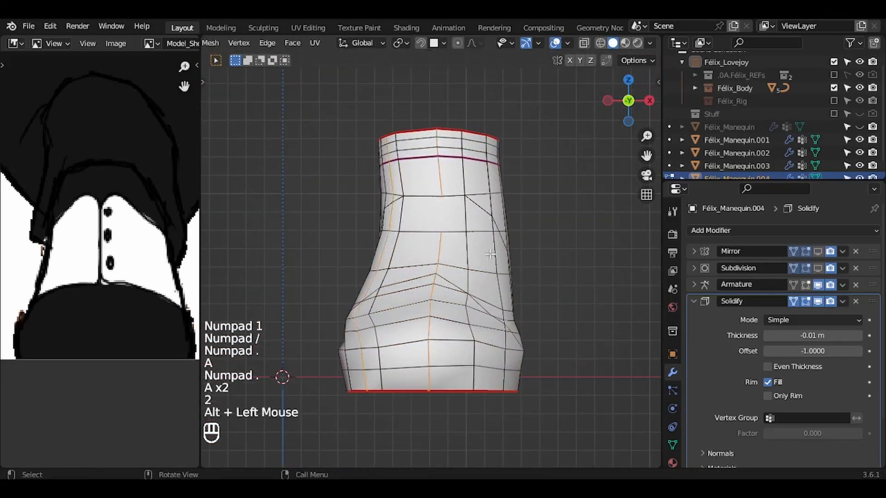
Step: Select the centre edge line down the front of the shoe from collar to sole and bevel it into a narrow strip
ctrl+shift+click(436, 134)
key(ctrl+z)
ctrl+shift+click(437, 132)
key(ctrl+z)
shift+click(437, 133)
ctrl+shift+click(439, 180)
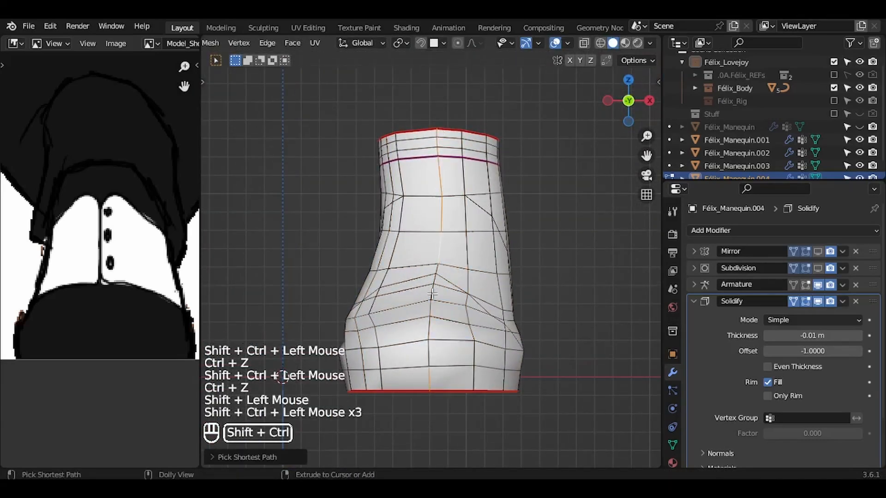
ctrl+shift+click(433, 294)
key(ctrl+z)
shift+click(438, 269)
ctrl+shift+click(433, 364)
key(ctrl+b)
click(572, 324)
Step: Select the edge loop along one side of the front strip and slide it outward
key(2)
alt+click(431, 209)
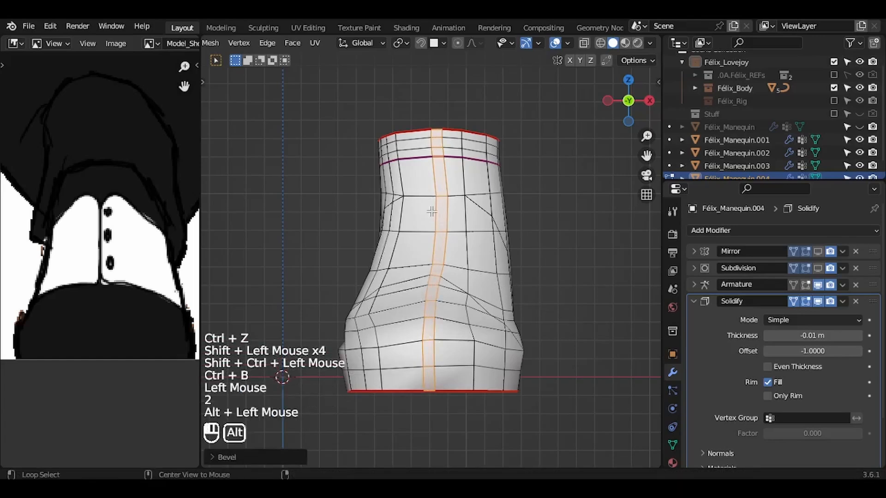
key(g)
key(g)
click(428, 208)
Step: Slide the front strip's vertices at ankle height to straighten the crosswise edge there
key(1)
key(g)
key(Escape)
shift+click(447, 196)
key(g)
key(g)
click(443, 192)
Step: Add a centred loop cut down the front strip, slide its ankle vertex into line, and save the file
key(ctrl+r)
double_click(437, 197)
key(g)
key(g)
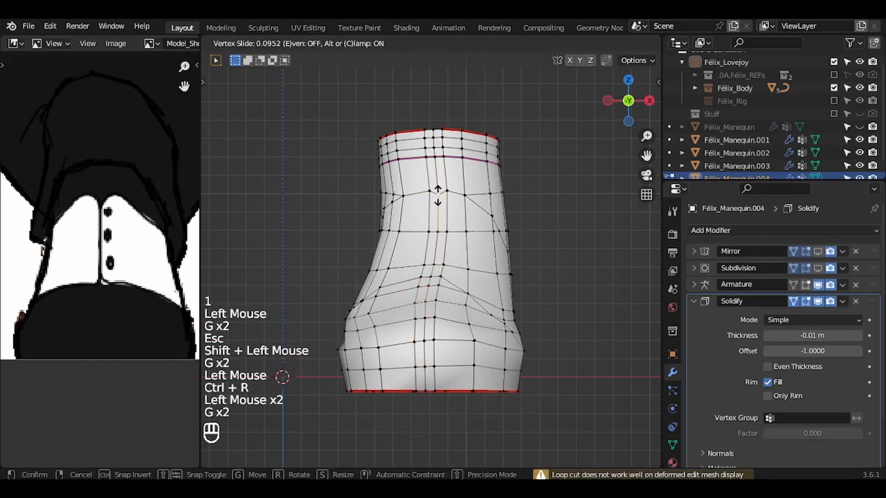
click(437, 198)
middle_drag(432, 273, 466, 299)
scroll(467, 297, down, 3)
key(ctrl+s)
middle_drag(557, 377, 557, 378)
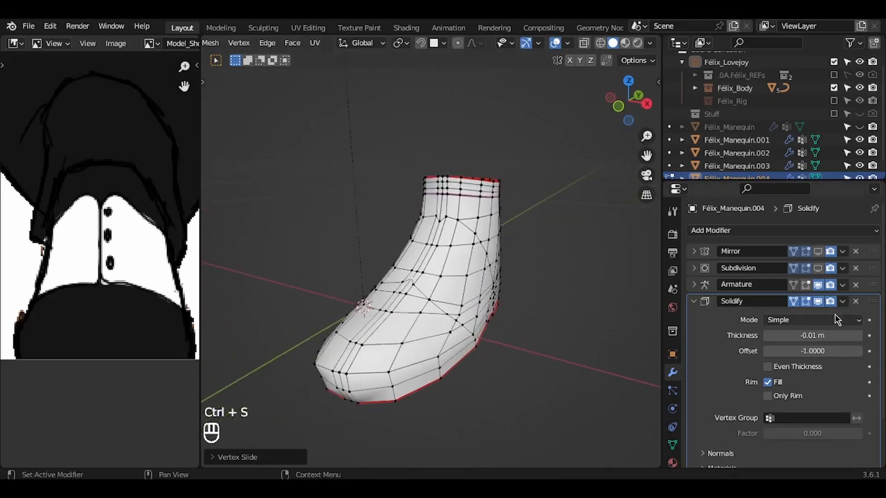
Step: Show the Mirror modifier in the viewport again and exit the shoe's isolated view
click(819, 252)
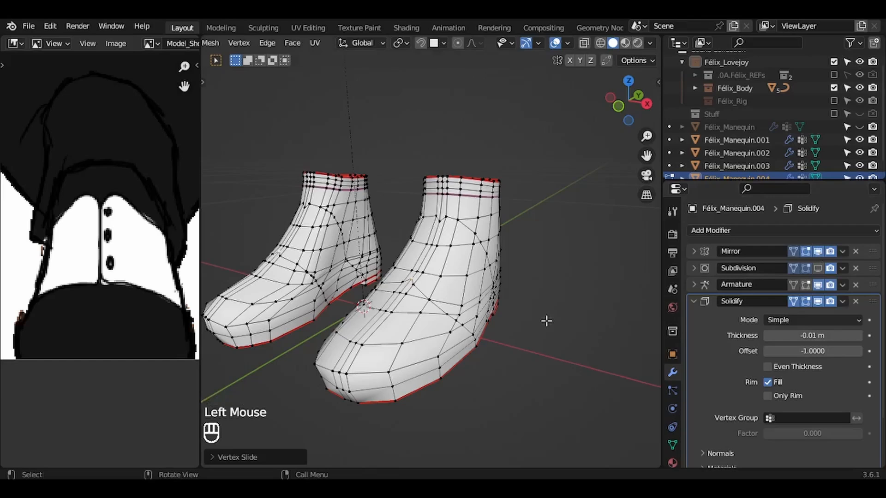
key(KP_Divide)
middle_drag(547, 321, 547, 321)
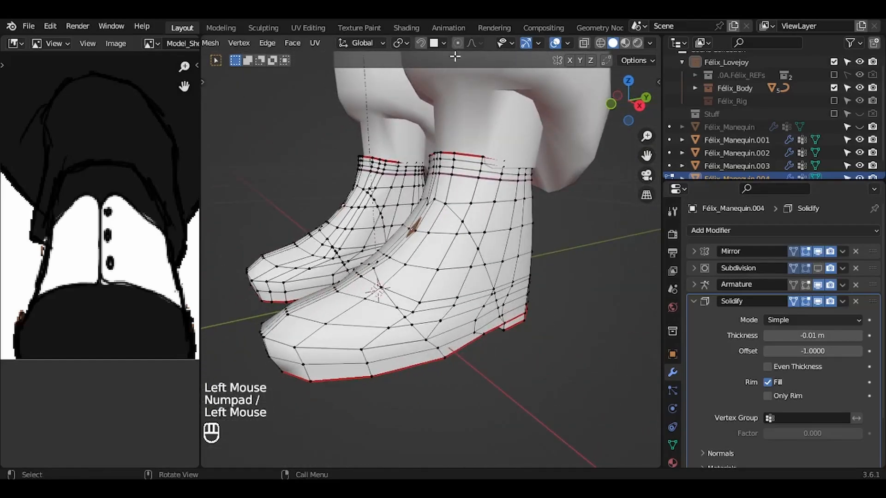
Step: Nudge the vertex at the front of the ankle along Y with smooth proportional editing until the leg stops poking through
key(g)
key(y)
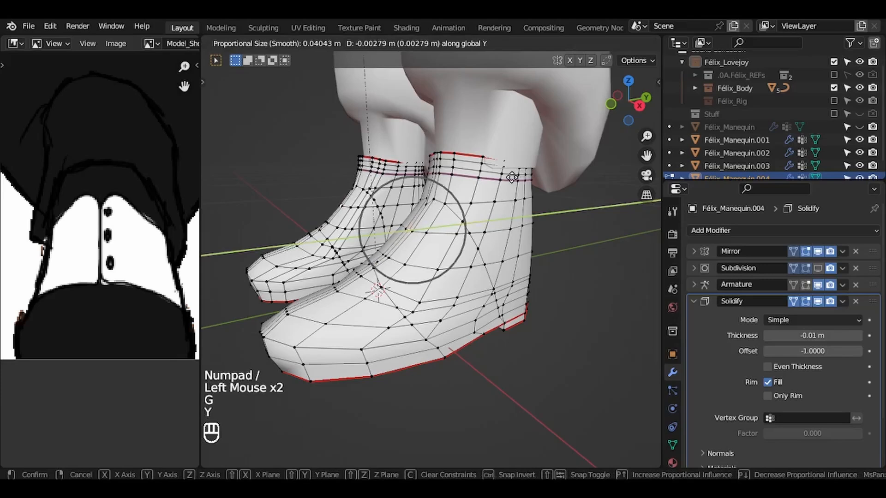
click(511, 177)
key(Tab)
key(Tab)
key(g)
key(y)
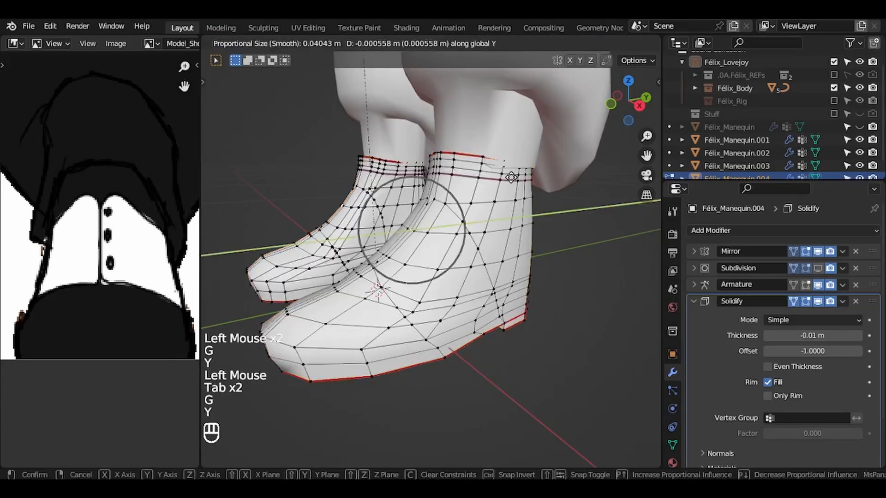
click(512, 178)
Step: Return to Object Mode, deselect everything and save, with the reference showing the suspenders
key(Tab)
ctrl+middle_drag(511, 177, 512, 177)
key(a)
key(a)
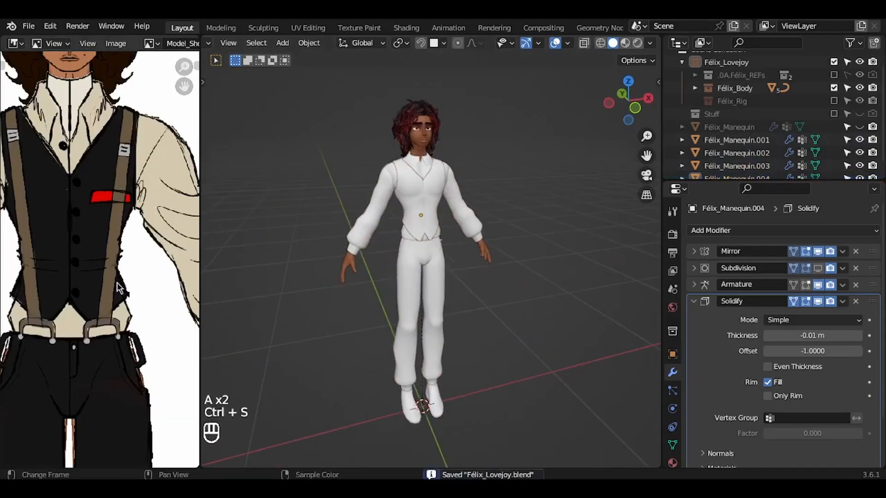
scroll(103, 240, down, 3)
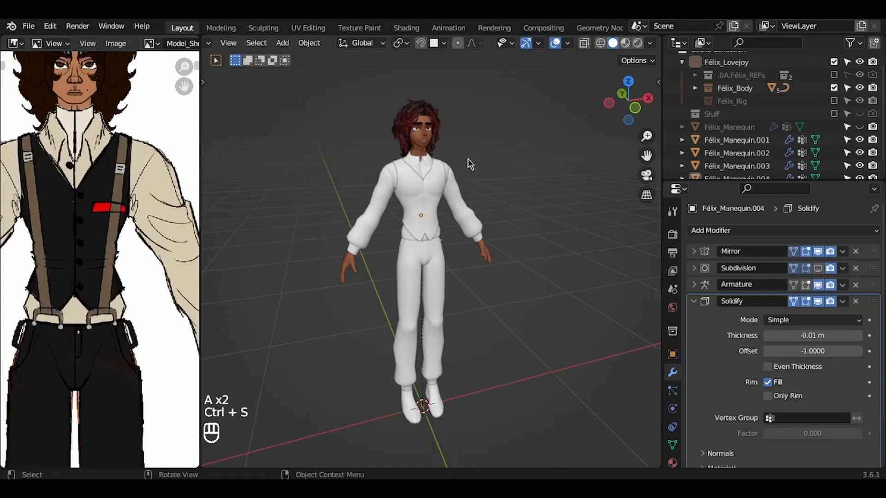
Step: Isolate the shirt and trousers in front view and clear the selection
key(KP_1)
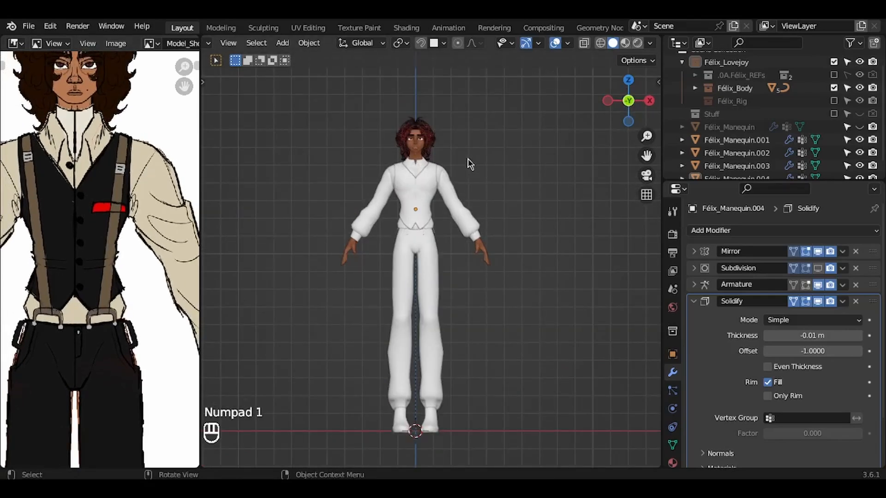
click(442, 259)
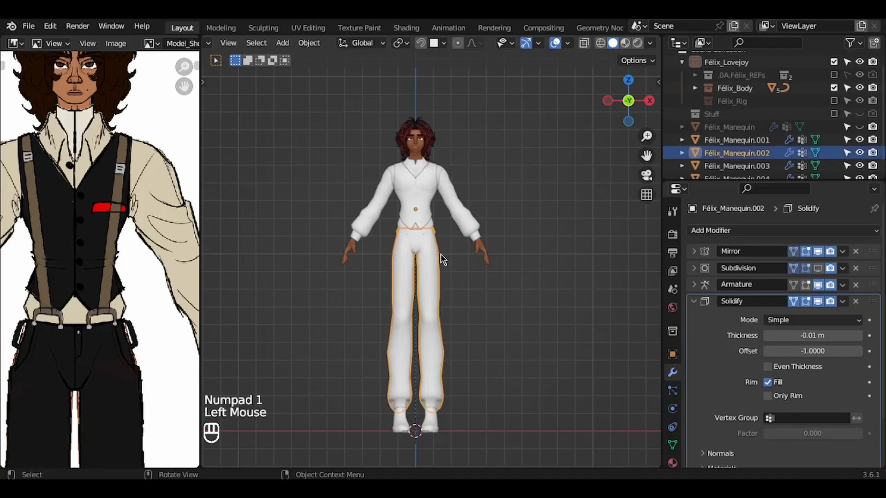
shift+click(455, 215)
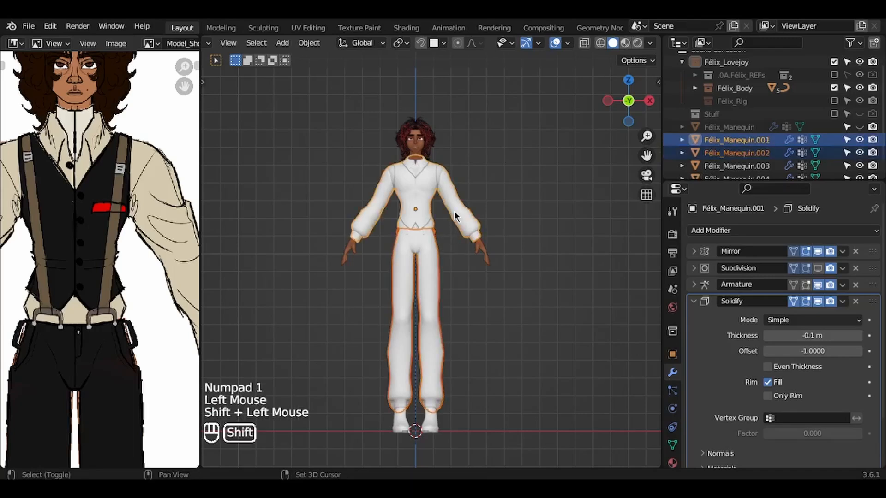
key(KP_Divide)
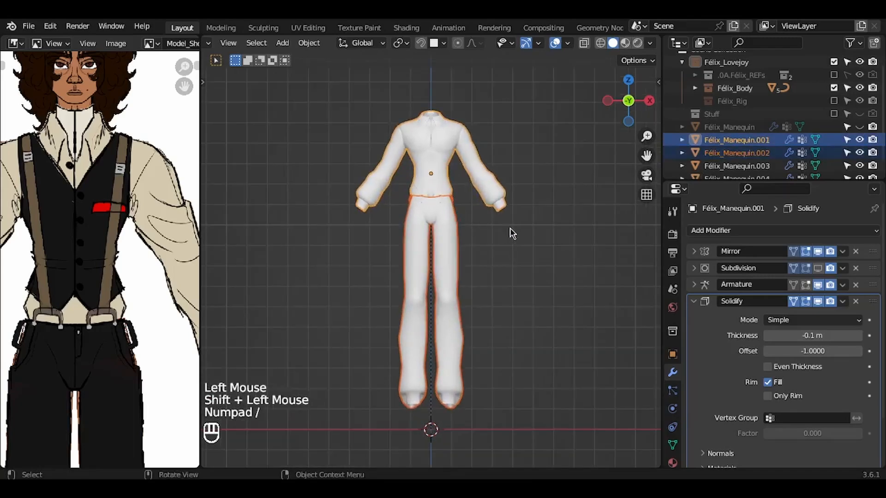
click(510, 228)
Step: Add a cube, move it up to the waist and scale it down to about the torso's width
key(shift+a)
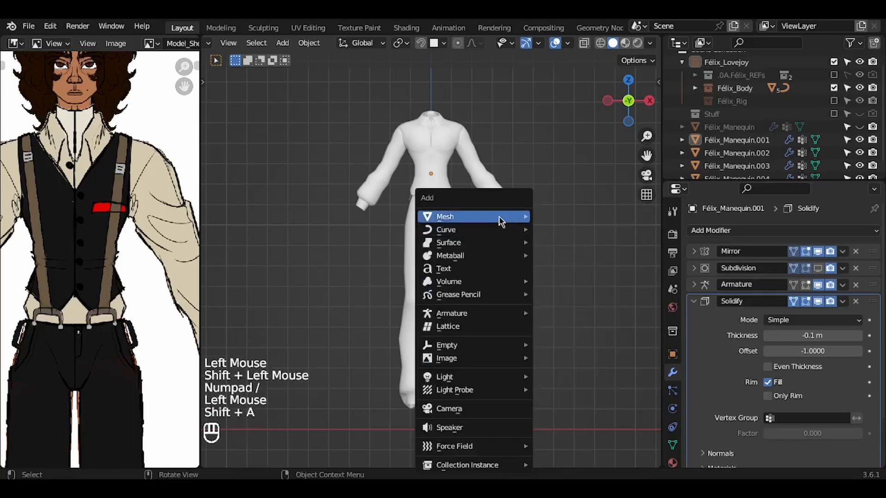
mouse_move(502, 220)
click(557, 229)
key(g)
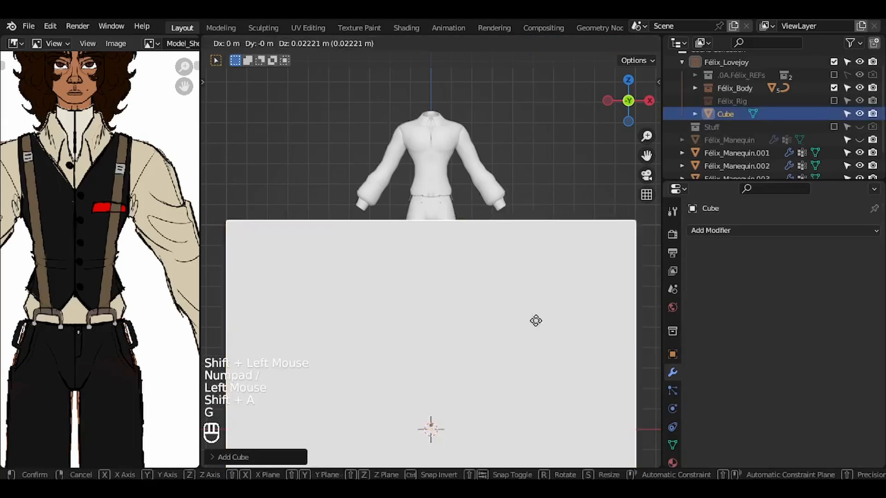
click(556, 182)
key(s)
click(493, 229)
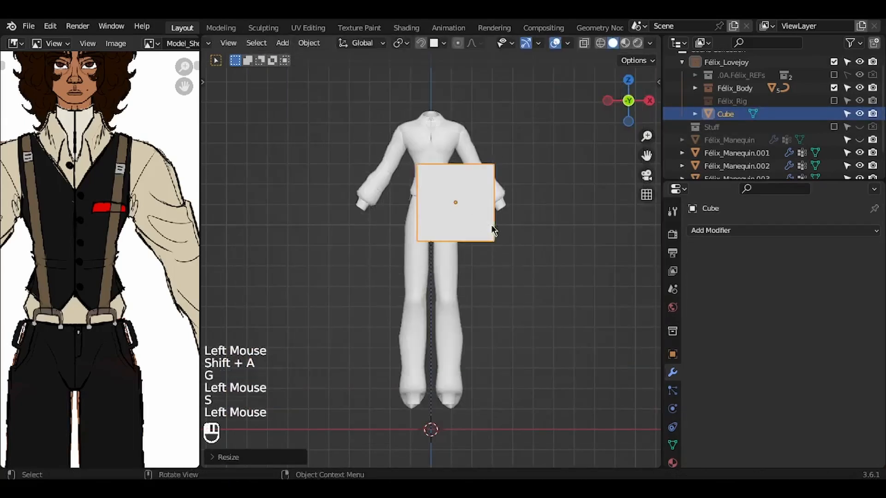
Step: Scale the cube into a thin vertical bar in front of the torso and check its placement around the body
key(s)
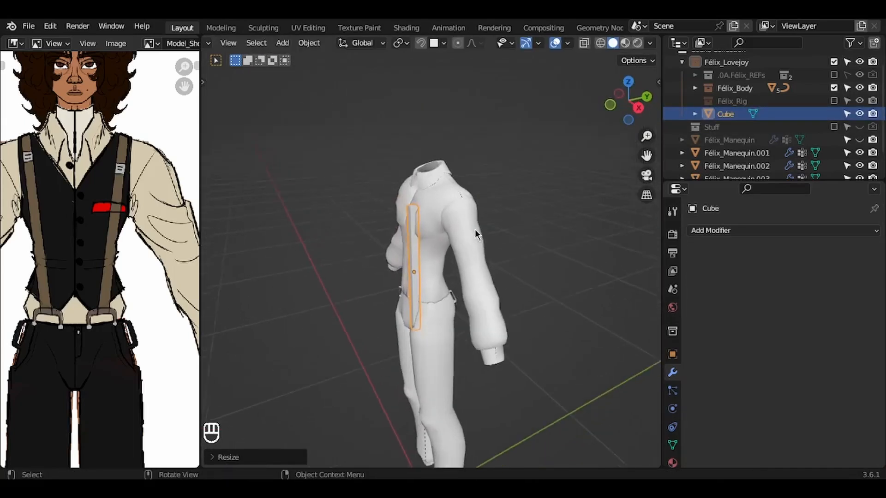
middle_drag(475, 229, 422, 217)
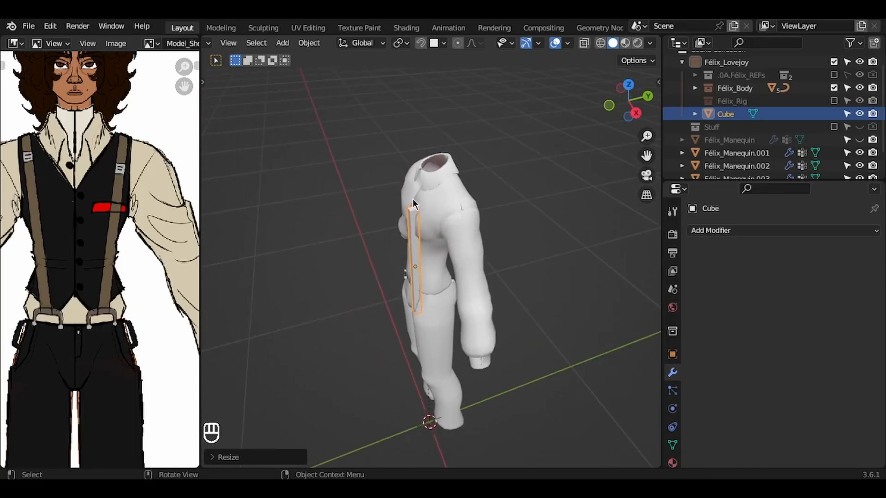
mouse_move(416, 203)
middle_down()
mouse_move(446, 192)
mouse_move(472, 195)
mouse_move(431, 198)
middle_up()
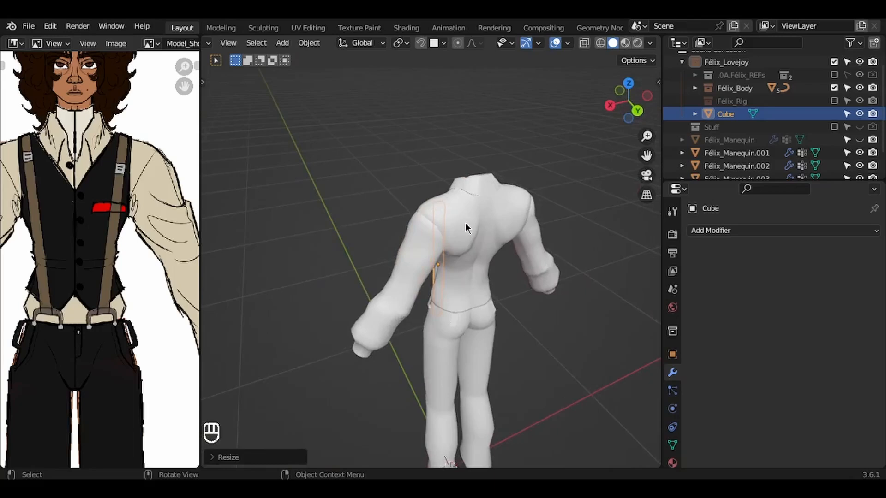
middle_drag(466, 230, 428, 183)
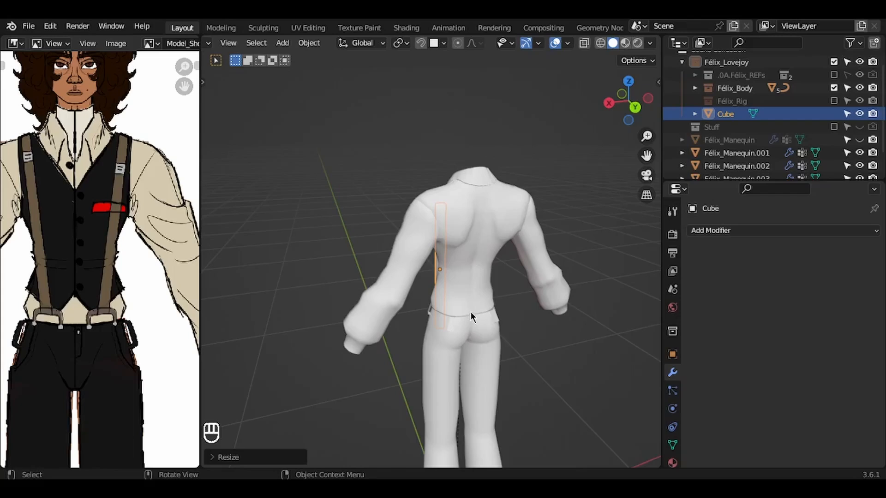
middle_drag(470, 313, 414, 254)
scroll(471, 312, up, 1)
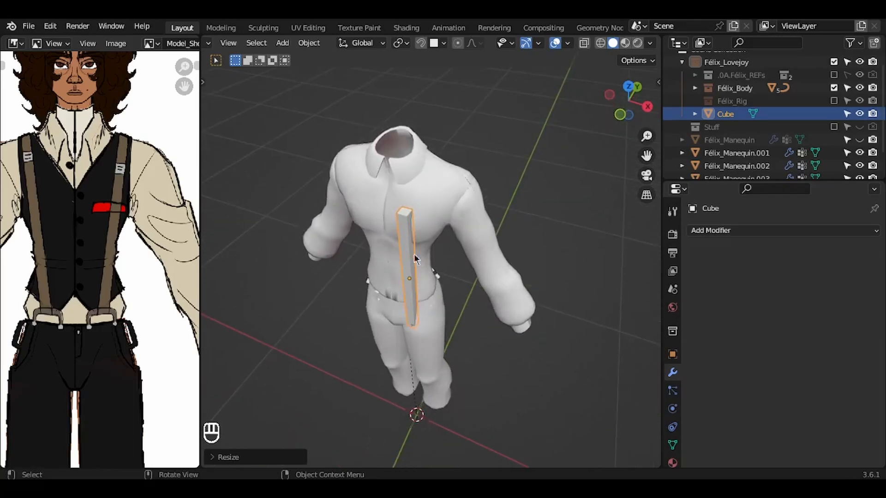
Step: Add a Mirror modifier on the X axis to the bar, using the shirt object Félix_Manequin.001 as the mirror object
click(725, 232)
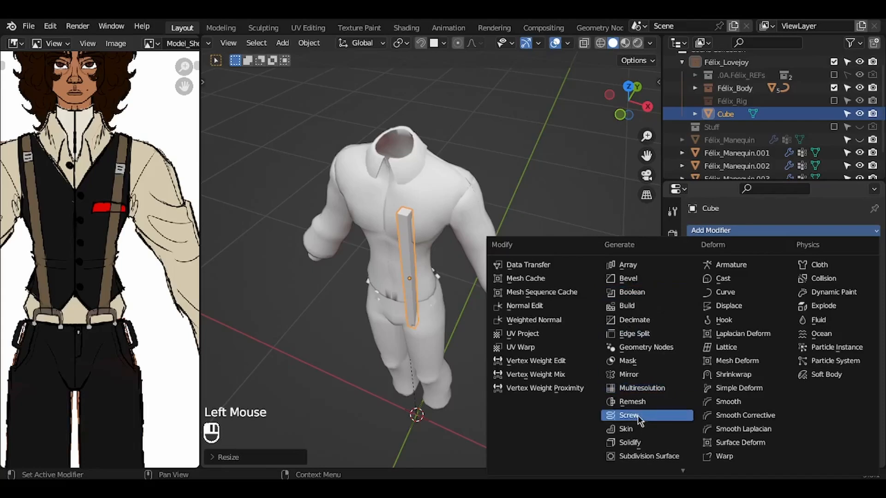
click(628, 374)
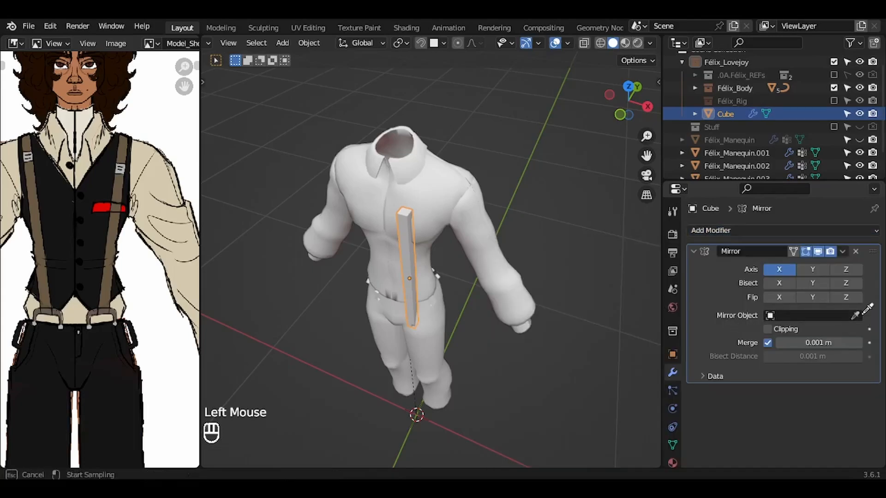
click(451, 167)
middle_drag(450, 168, 451, 169)
Step: Edit the bar's mesh and scale it along global Y to a thin, flat strap
key(Tab)
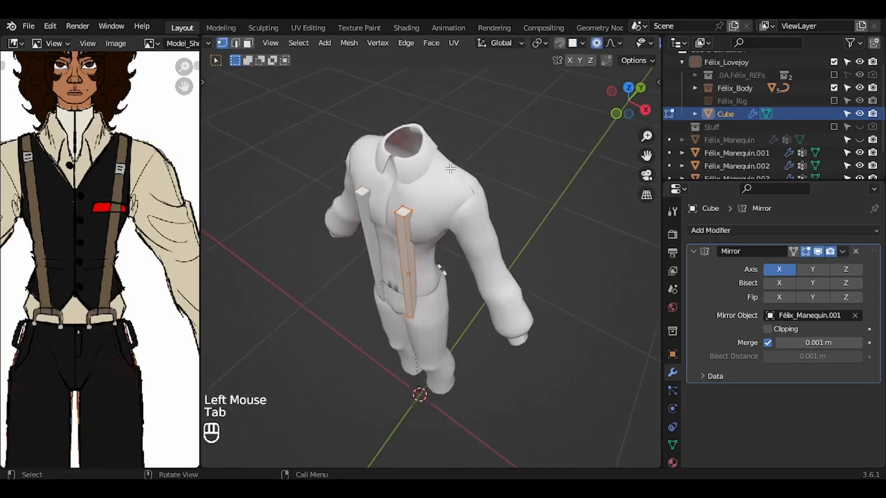
key(s)
key(y)
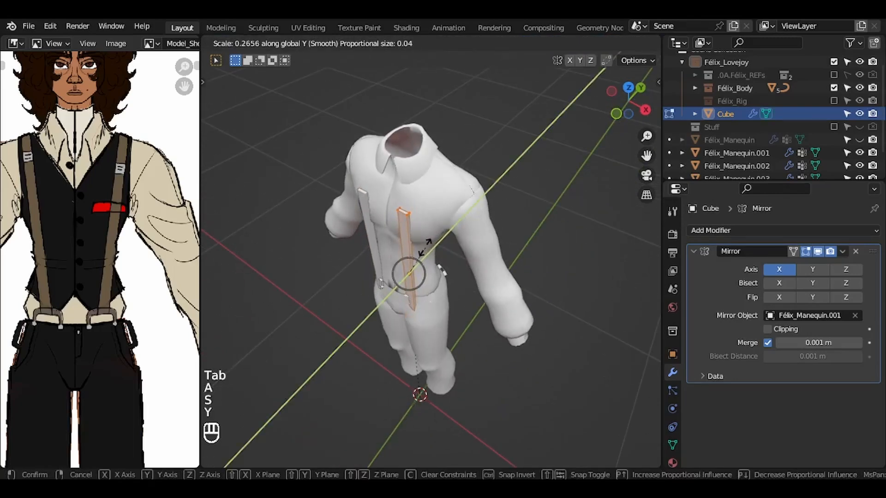
click(425, 247)
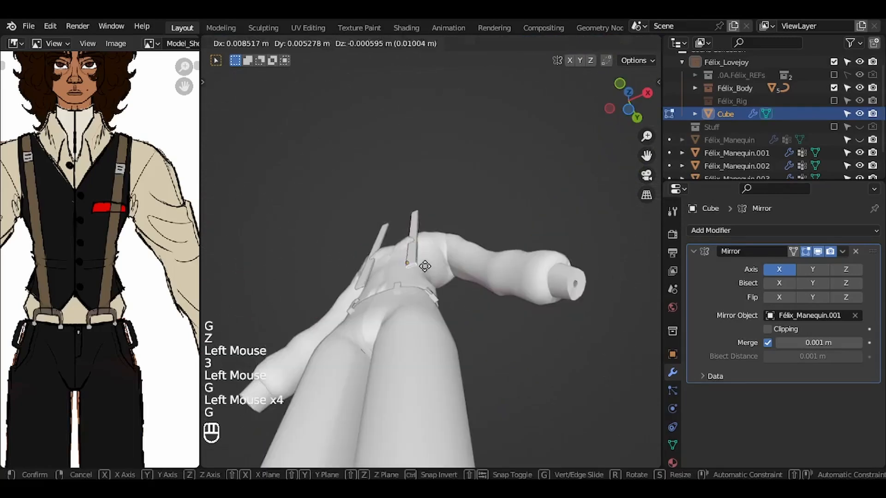
Step: In front view, lower the strap's bottom face to just above the trouser waistband
key(Escape)
key(KP_1)
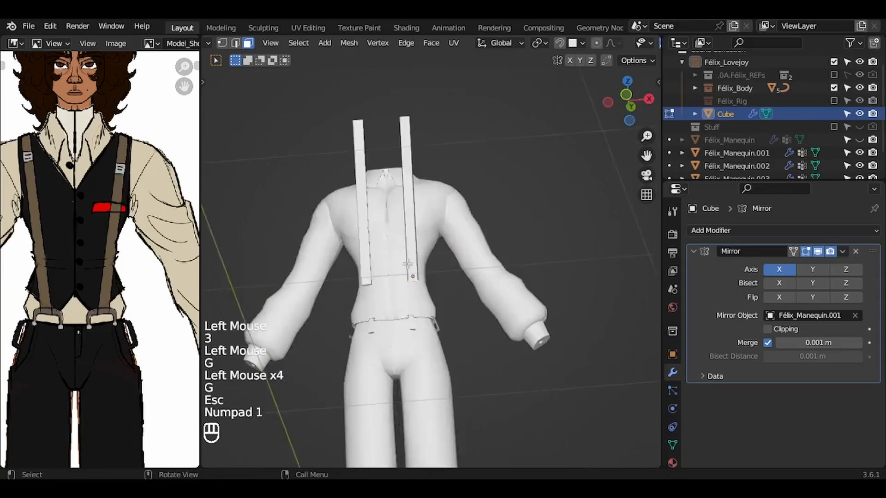
ctrl+middle_drag(409, 292, 422, 266)
key(g)
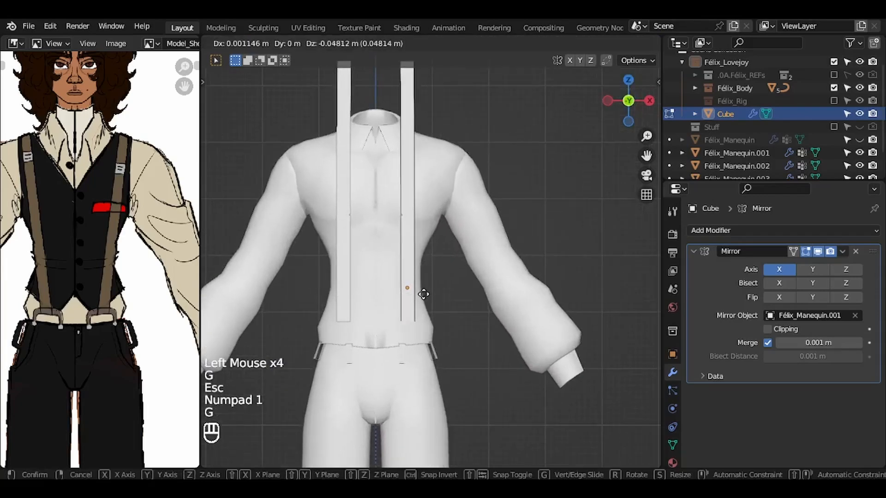
click(422, 300)
key(ctrl+KP_Add)
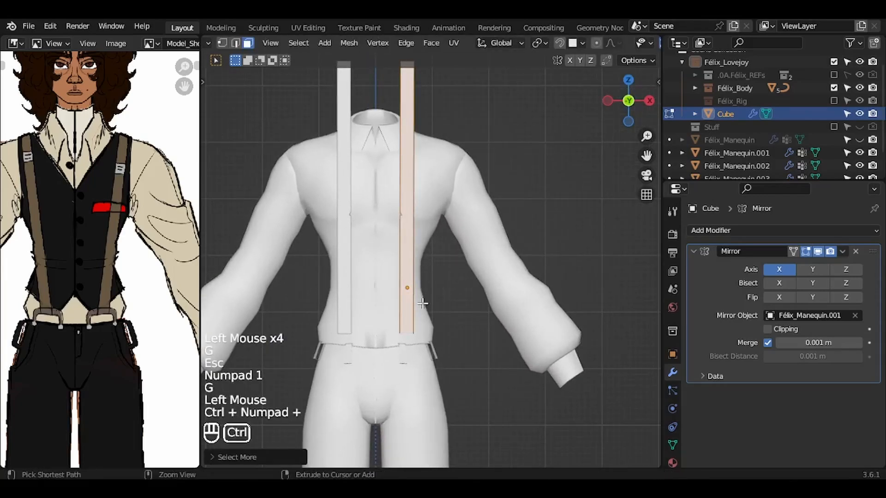
Step: Select the strap's top face and, in side view, position it against the front of the abdomen
key(ctrl+i)
key(KP_Decimal)
key(KP_3)
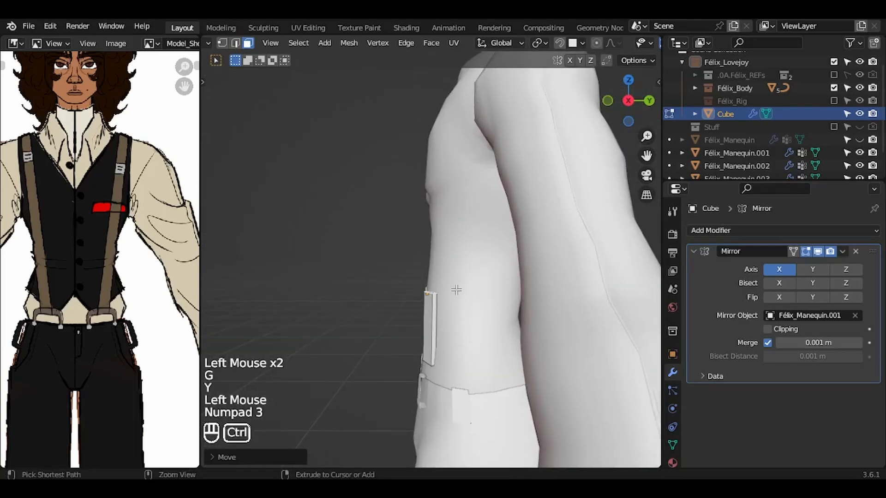
key(KP_3)
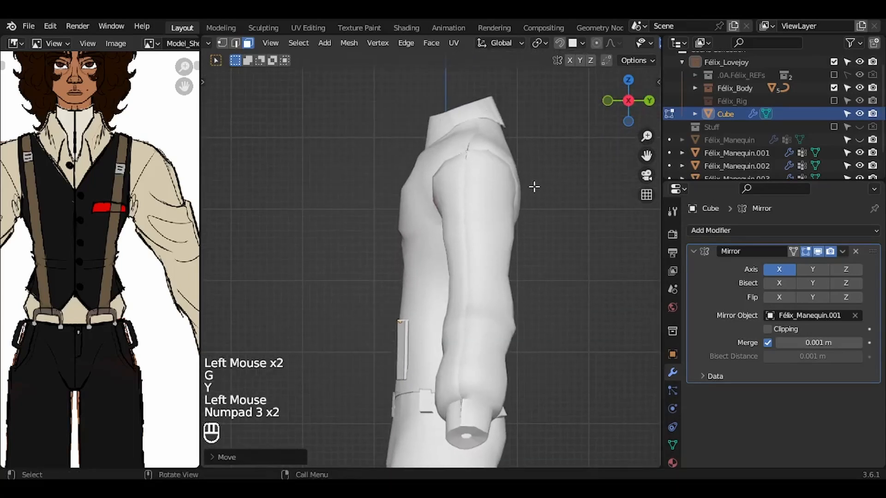
shift+middle_drag(493, 377, 491, 398)
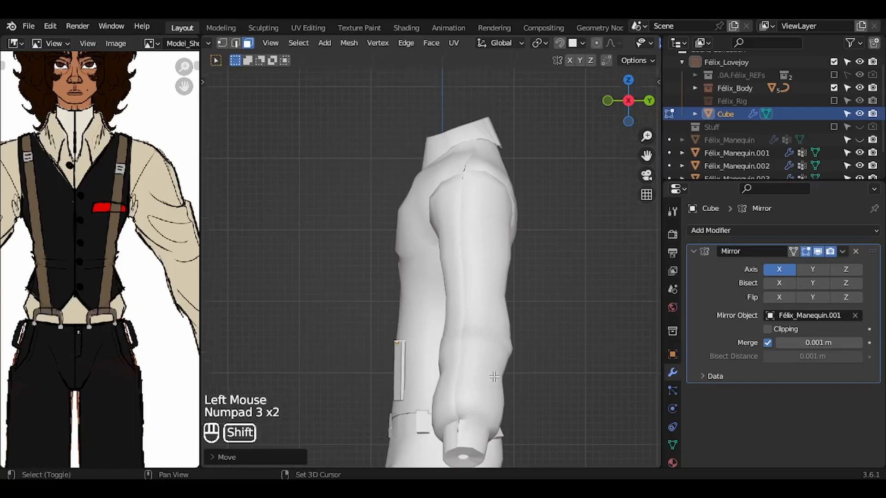
key(g)
click(435, 349)
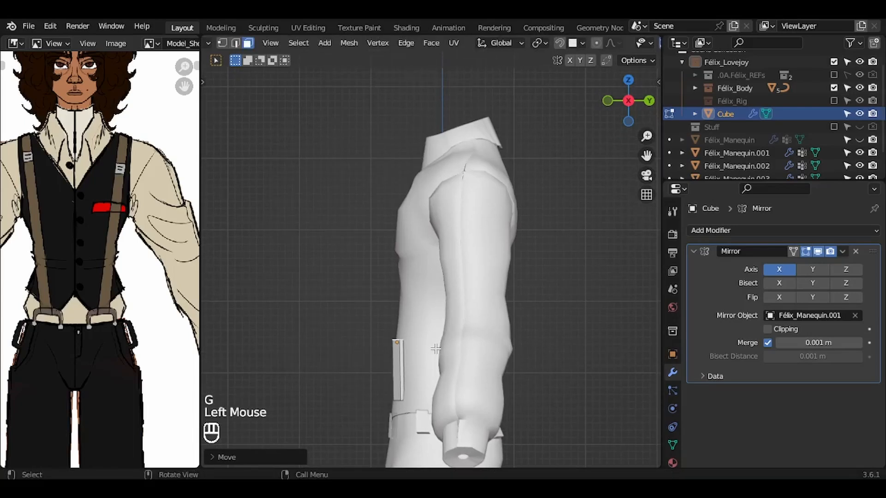
click(428, 336)
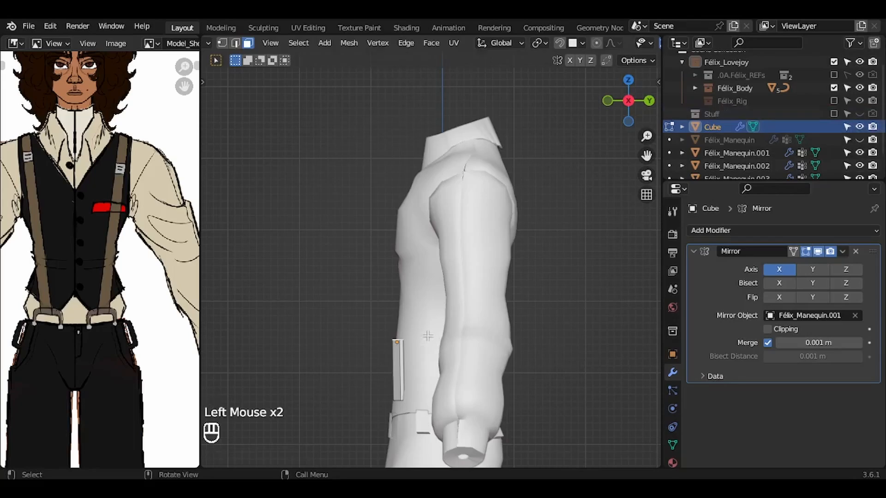
Step: Extrude the strap's top face upward about 0.11 m to the chest and rotate the new section slightly
key(e)
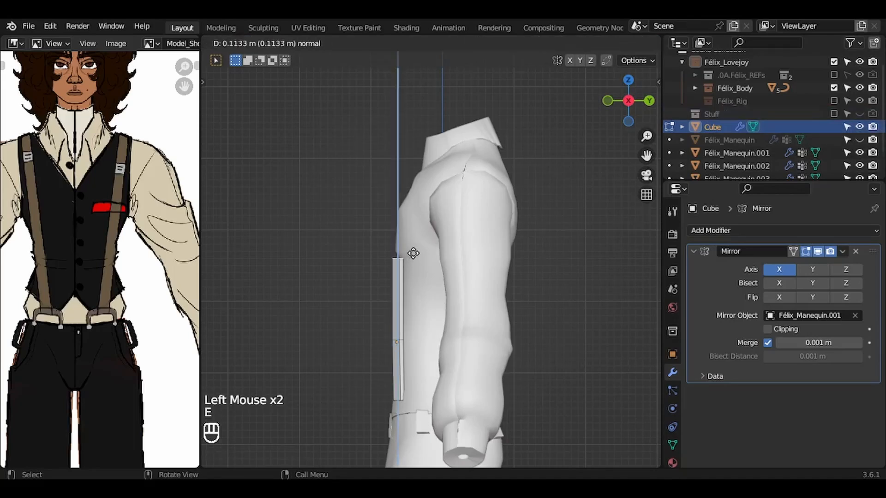
click(413, 253)
key(ctrl+KP_Add)
key(r)
click(447, 241)
Step: Tilt and shift the new strap section outward in front view, and adjust its top face in side view
key(KP_1)
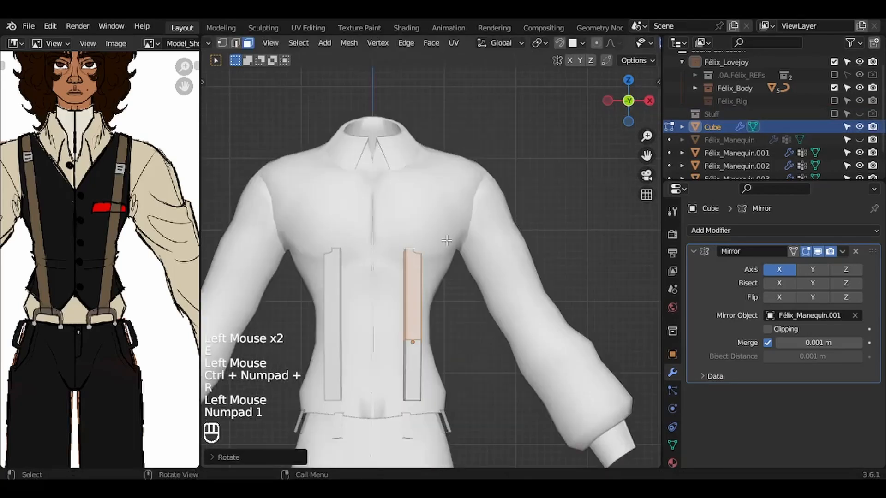
key(r)
click(454, 240)
key(g)
click(459, 239)
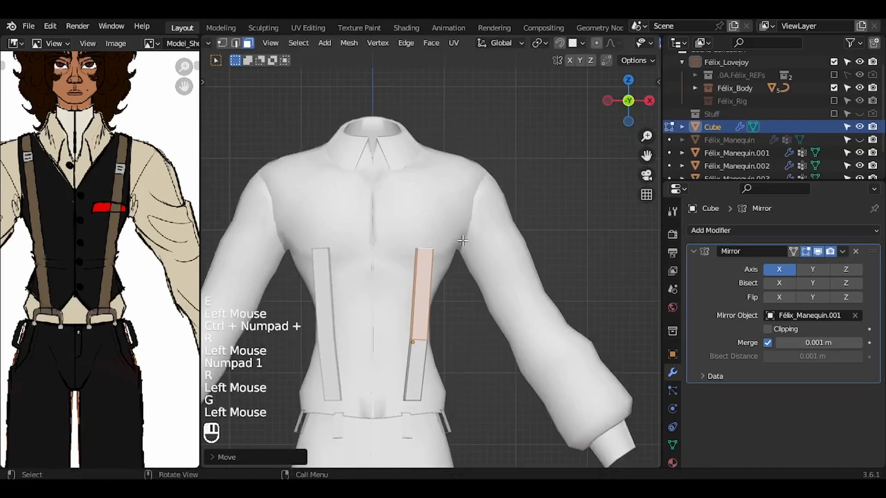
key(r)
click(465, 239)
key(ctrl+KP_Subtract)
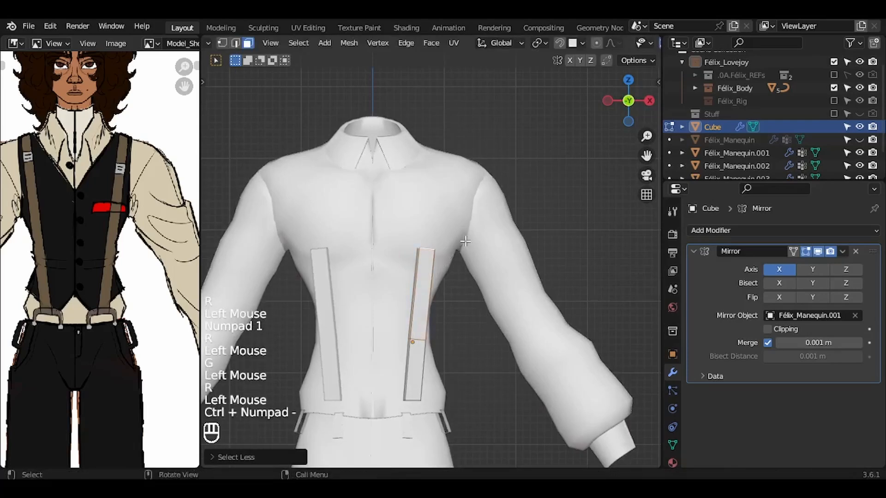
key(KP_3)
key(g)
click(463, 236)
key(r)
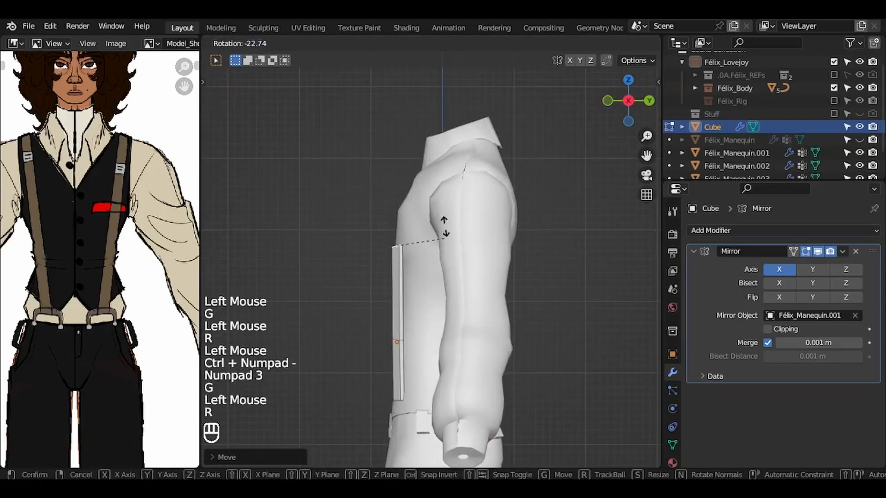
key(Escape)
key(r)
key(Escape)
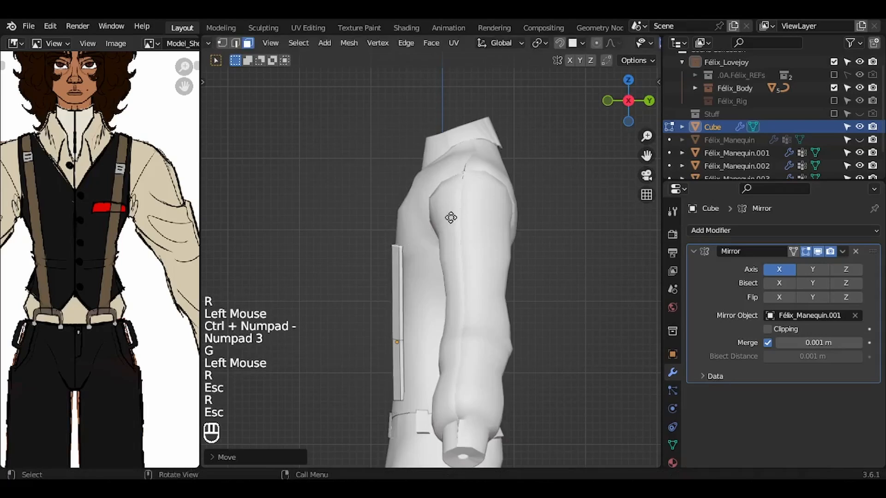
Step: Extrude the strap's top face further up the chest, then rotate and move it back toward the shirt
key(e)
click(463, 182)
key(r)
click(462, 209)
key(g)
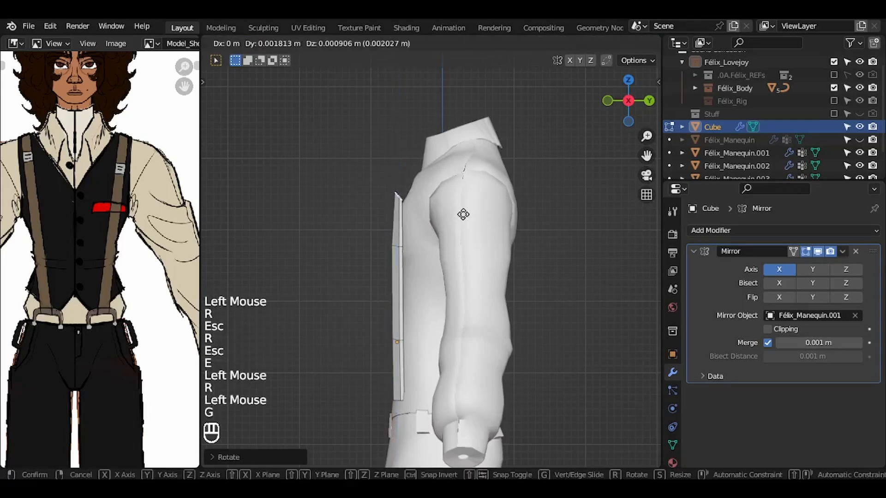
click(480, 211)
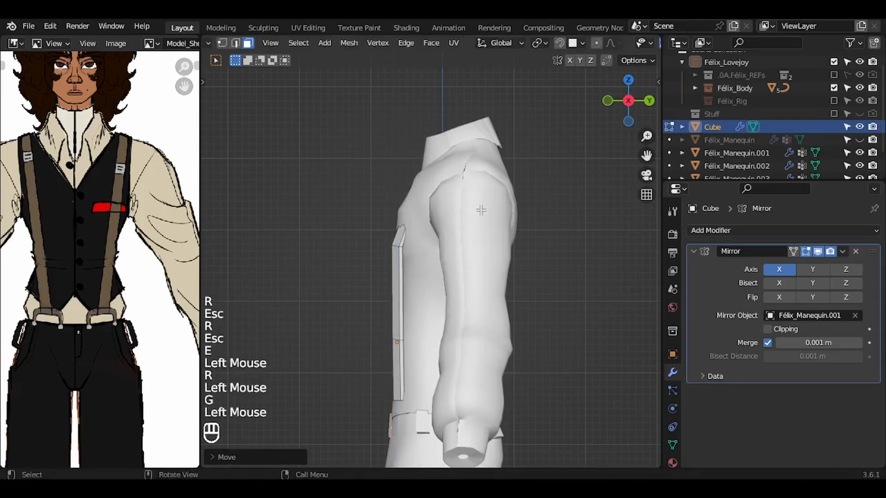
Step: Add a loop cut across the uppermost strap section and move it forward to follow the chest's curve
key(ctrl+r)
click(425, 223)
key(g)
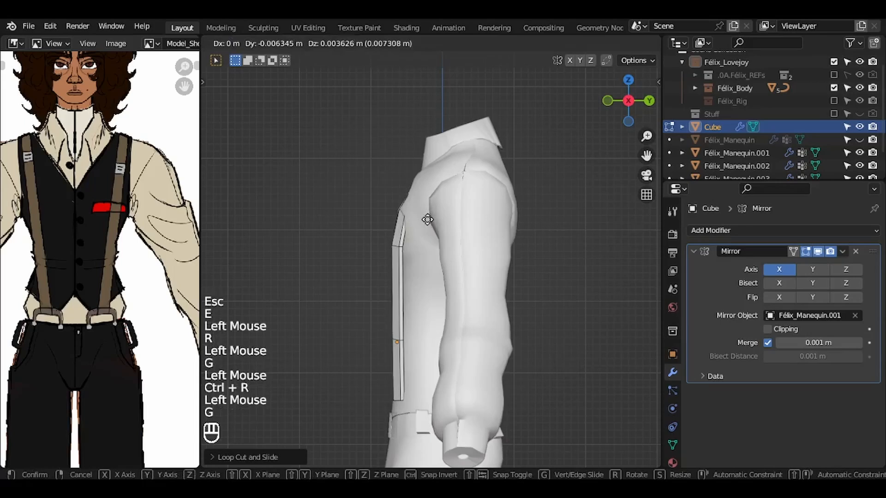
click(424, 218)
key(KP_1)
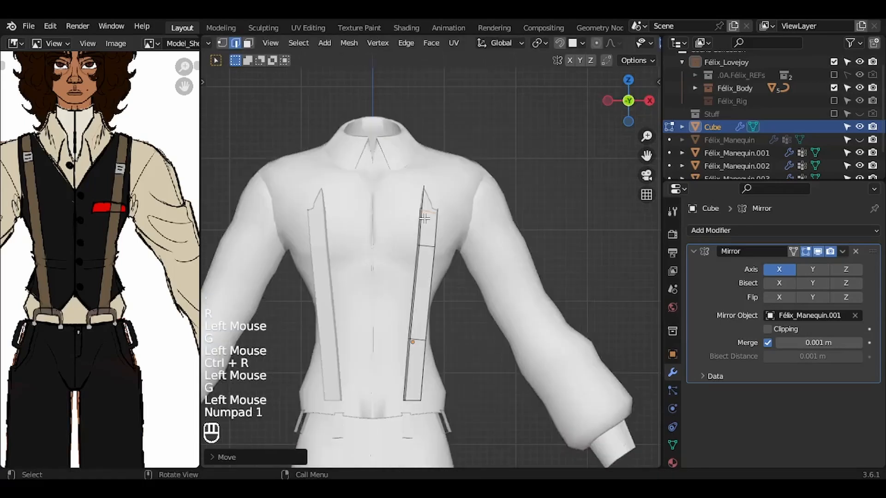
key(g)
click(426, 219)
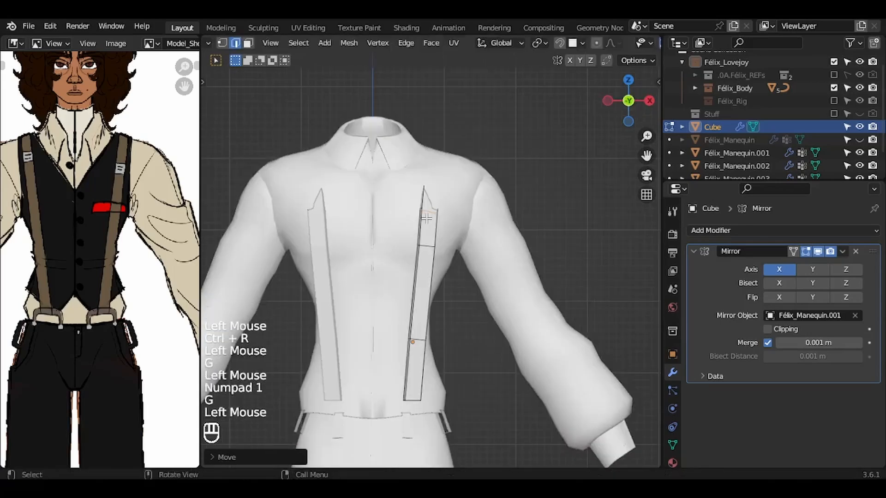
Step: Select the strap's top face with X-ray enabled, turn X-ray off and move the face closer to the upper chest
scroll(572, 45, down, 5)
click(583, 44)
key(3)
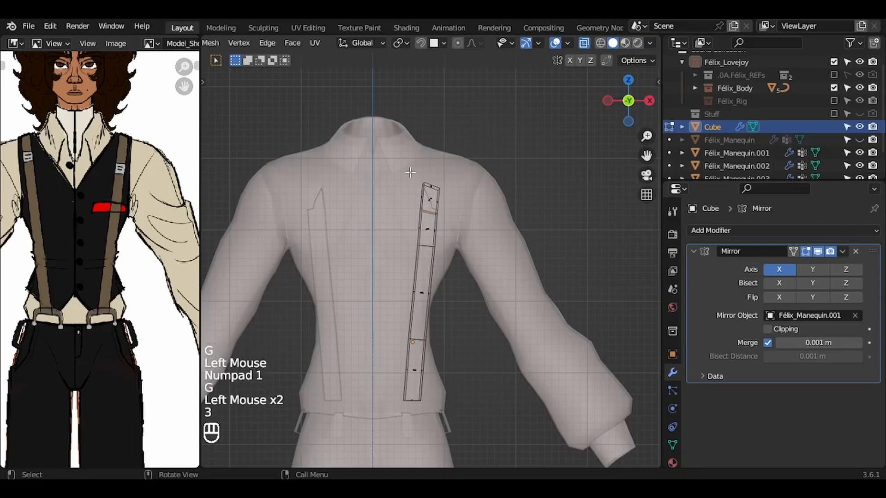
key(KP_3)
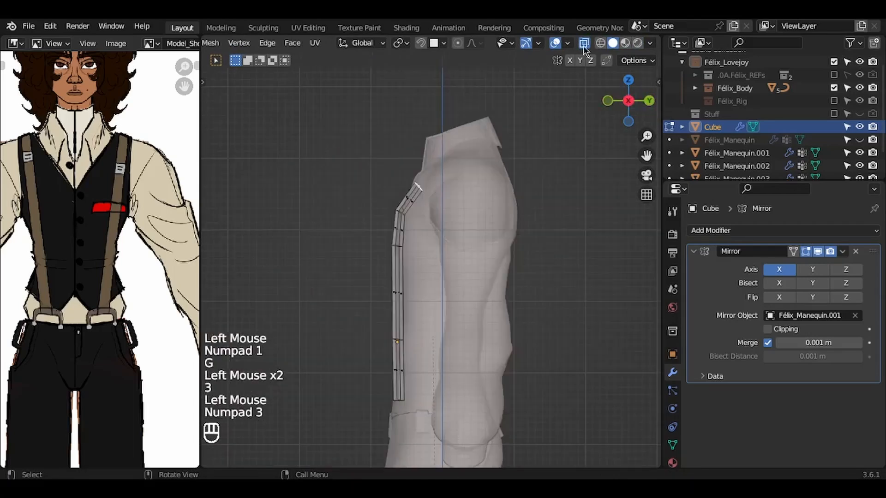
click(584, 43)
key(g)
click(455, 190)
key(g)
click(455, 189)
key(ctrl+KP_Add)
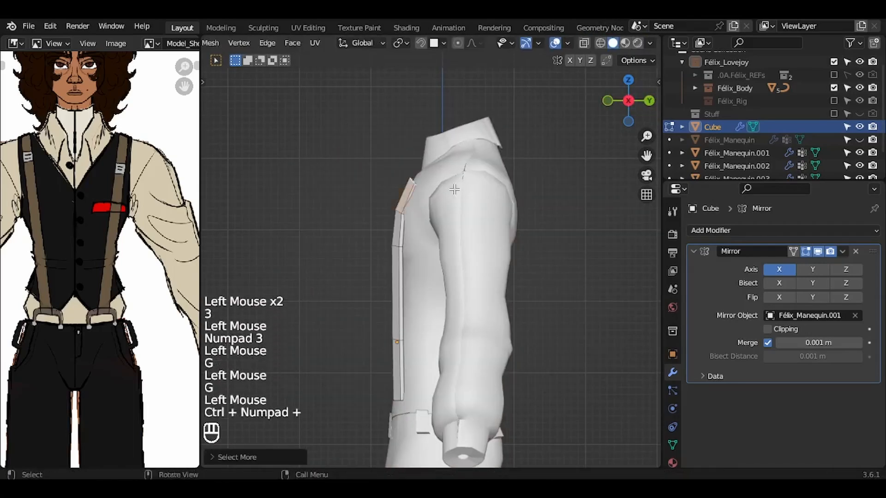
key(r)
key(r)
key(Escape)
Step: Rotate and move the upper strap sections to lie along the slope of the upper chest
key(ctrl+KP_Add)
key(r)
key(r)
click(453, 182)
key(g)
click(451, 176)
Step: Extrude the strap's end face about 0.03 m toward the shoulder and rotate it to follow the shirt
key(ctrl+KP_Subtract)
key(e)
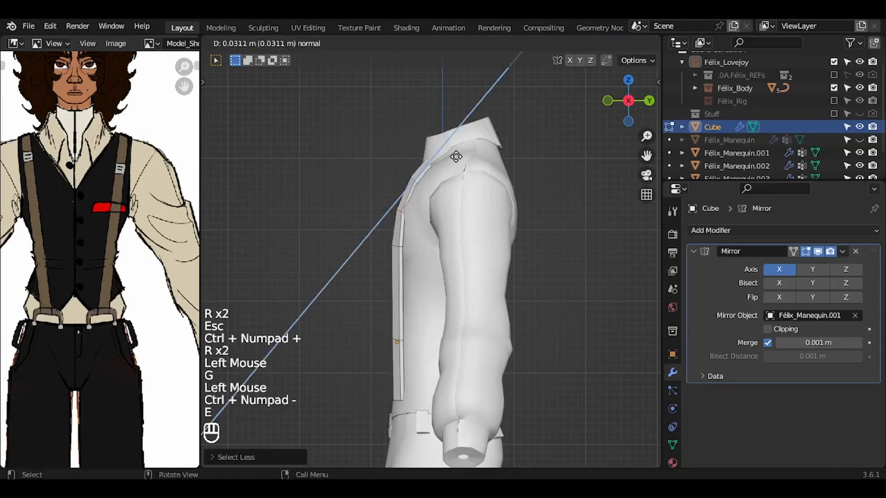
click(457, 154)
key(r)
key(r)
click(467, 151)
key(Escape)
Step: In front view, shift the newest strap section outward and straighten its end face in line with the strap
key(KP_1)
key(ctrl+KP_Add)
key(g)
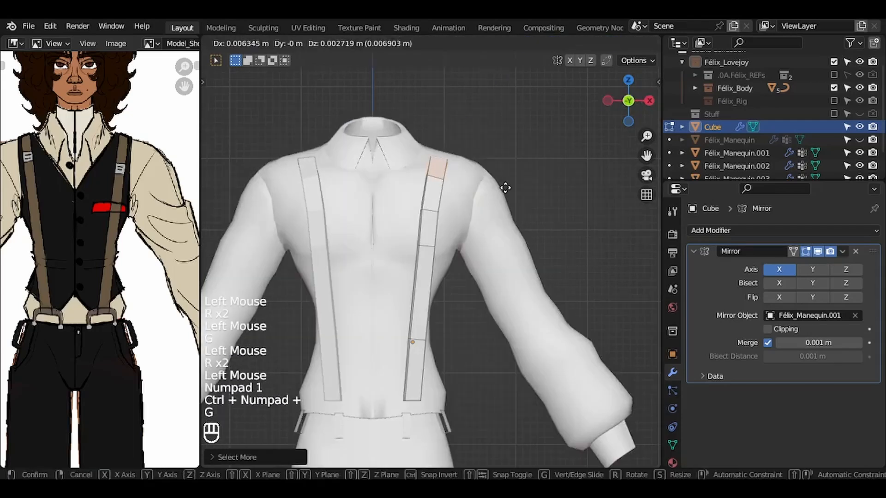
click(505, 186)
key(ctrl+KP_Subtract)
key(g)
click(505, 184)
key(r)
click(511, 194)
key(g)
click(513, 198)
Step: In side view, move the strap's end face and scale it along Z at the front of the shoulder
key(KP_3)
key(g)
click(510, 199)
key(s)
key(z)
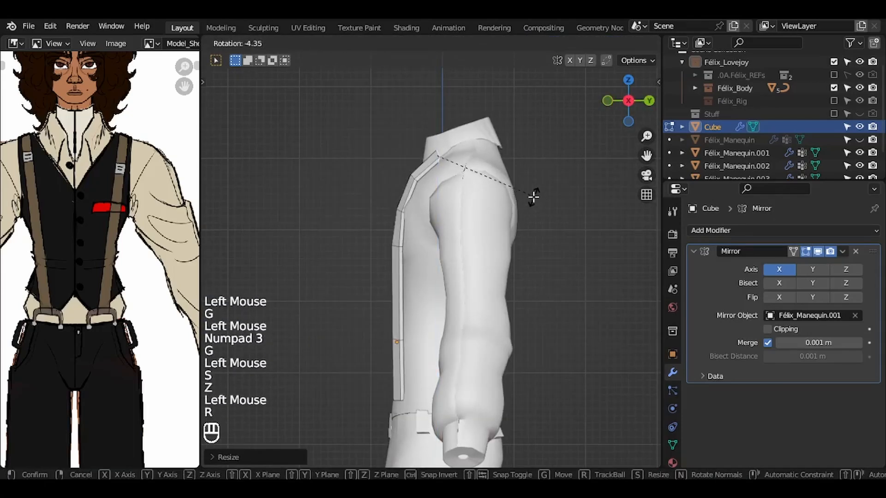
Step: Flatten the strap's end face along Y by scaling it to 0 and move it onto the top of the shoulder
key(s)
key(y)
key(0)
key(Return)
key(g)
click(538, 159)
Step: In front view, move and rotate the shoulder-top end face, and shift its section into line with the strap
key(KP_1)
key(g)
click(539, 158)
key(r)
click(541, 160)
key(ctrl+KP_Add)
key(g)
click(542, 162)
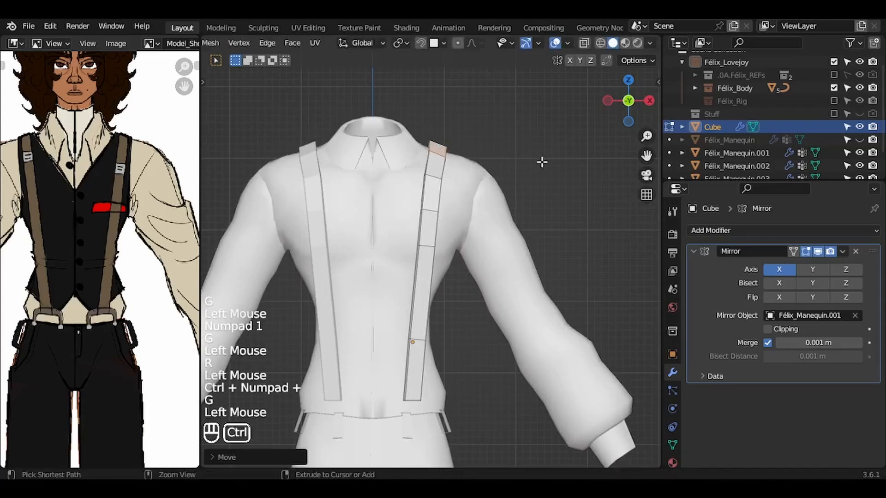
Step: Fine-tune the angle and position of the strap's upper sections, expanding the selection progressively down toward the chest
key(r)
key(g)
click(534, 160)
key(ctrl+KP_Add)
key(g)
shift+click(527, 161)
key(ctrl+KP_Add)
key(ctrl+KP_Add)
key(g)
shift+click(524, 161)
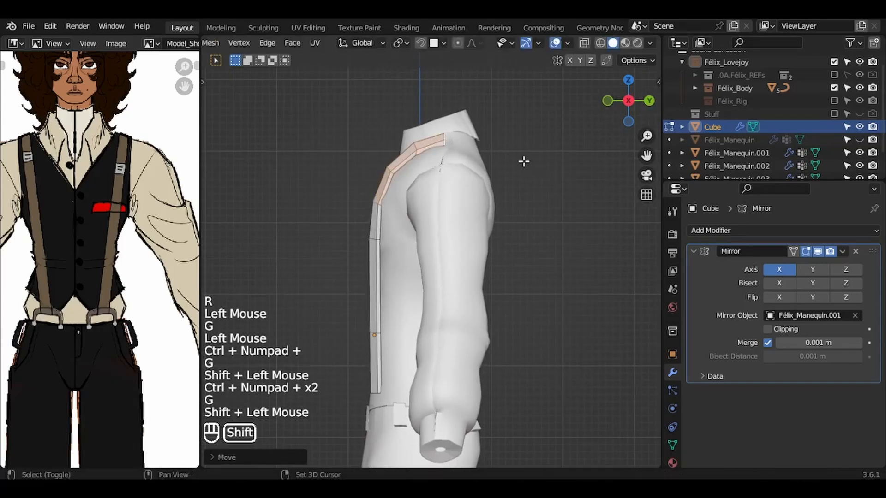
Step: Reduce the selection to the strap's end face and adjust its position on top of the shoulder
key(ctrl+KP_Subtract)
key(ctrl+KP_Subtract)
key(ctrl+KP_Subtract)
key(g)
shift+click(523, 162)
Step: Extrude the end face over the back of the shoulder, then move and rotate it to follow the slope
key(e)
click(506, 150)
key(r)
click(503, 170)
key(g)
click(498, 199)
key(r)
Step: Extrude another strap section down behind the shoulder and align it along global X in back view
key(e)
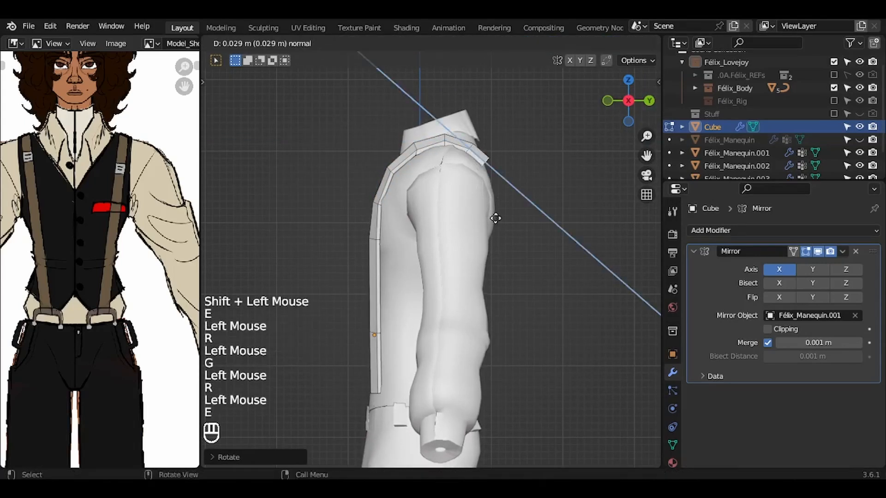
click(548, 209)
key(ctrl+KP_1)
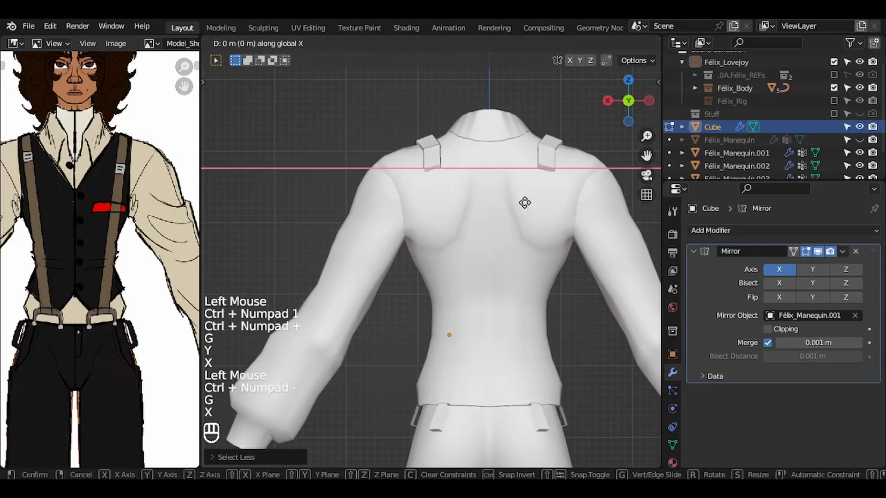
click(530, 204)
Step: Extrude the strap further down the upper back, then move and rotate its end face in side view
key(e)
click(503, 214)
key(g)
click(526, 220)
key(KP_3)
key(g)
click(558, 241)
key(r)
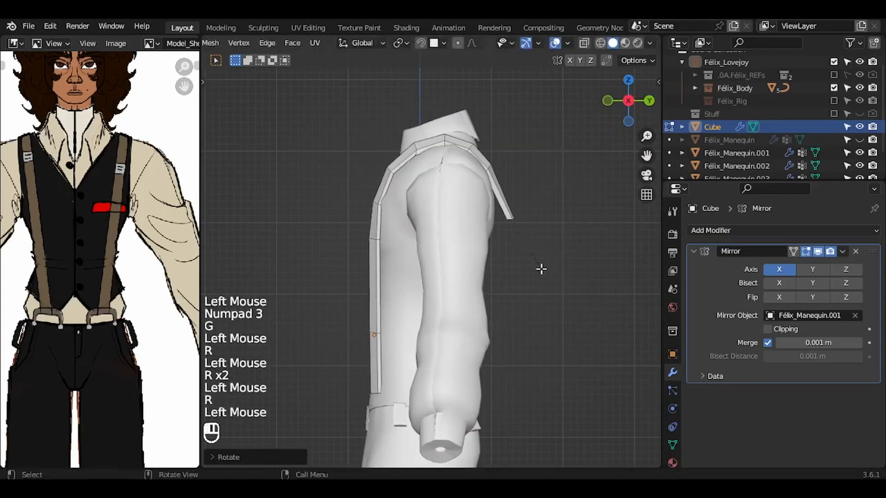
Step: Select the strap's end face and move it in side view so the strap follows the upper back
click(520, 187)
middle_drag(521, 187, 451, 171)
key(3)
click(506, 197)
click(507, 201)
key(KP_3)
key(g)
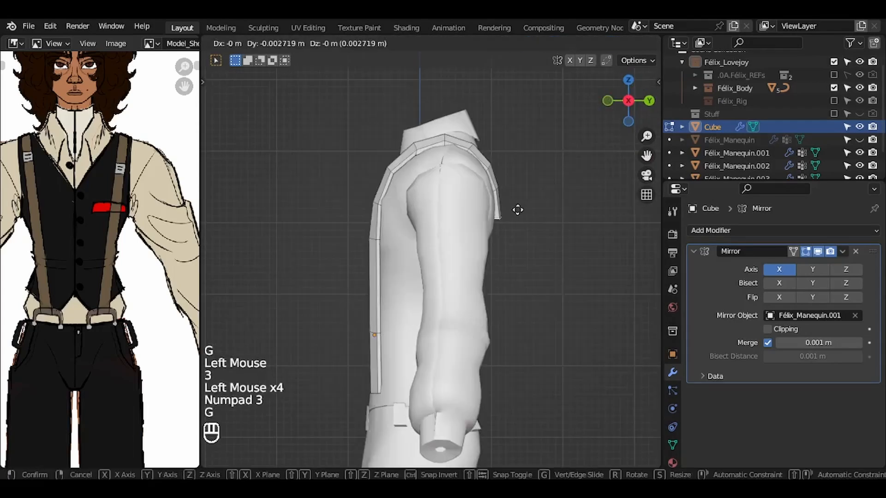
click(494, 216)
Step: Turn on clipping in the Mirror modifier, extrude the strap toward the back's centre line and adjust the new section in back view
key(KP_1)
key(ctrl+KP_1)
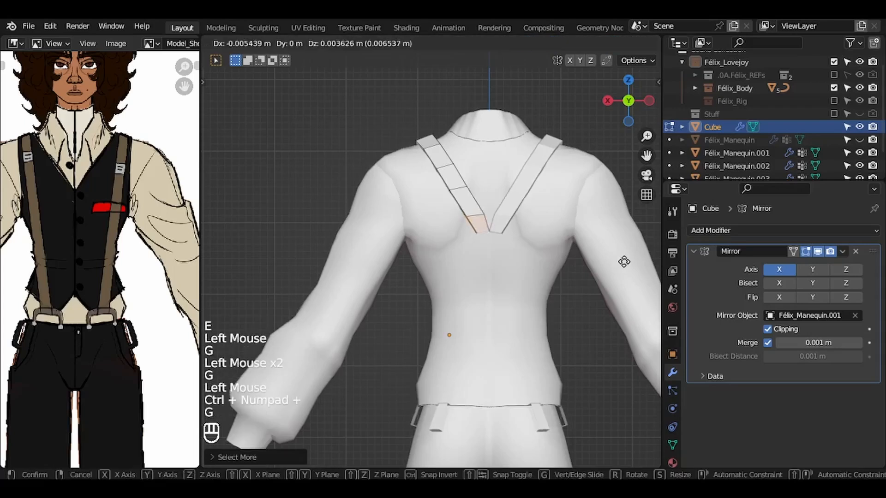
click(624, 262)
middle_drag(624, 261, 646, 259)
key(ctrl+KP_Subtract)
key(KP_1)
key(ctrl+KP_1)
key(g)
click(541, 230)
Step: Extrude the strap's end down along global Z at the centre of the back, then extrude it again for a connector block
key(KP_1)
key(ctrl+KP_1)
key(e)
key(z)
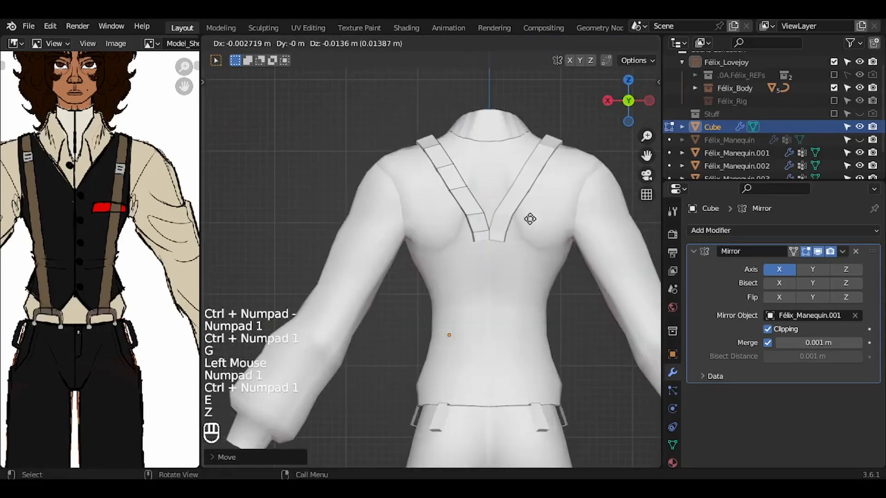
click(548, 181)
key(e)
click(548, 180)
Step: Scale up the connector block where the straps meet and adjust its height along global Z
middle_drag(549, 181, 582, 186)
click(552, 188)
key(KP_1)
key(ctrl+KP_1)
key(g)
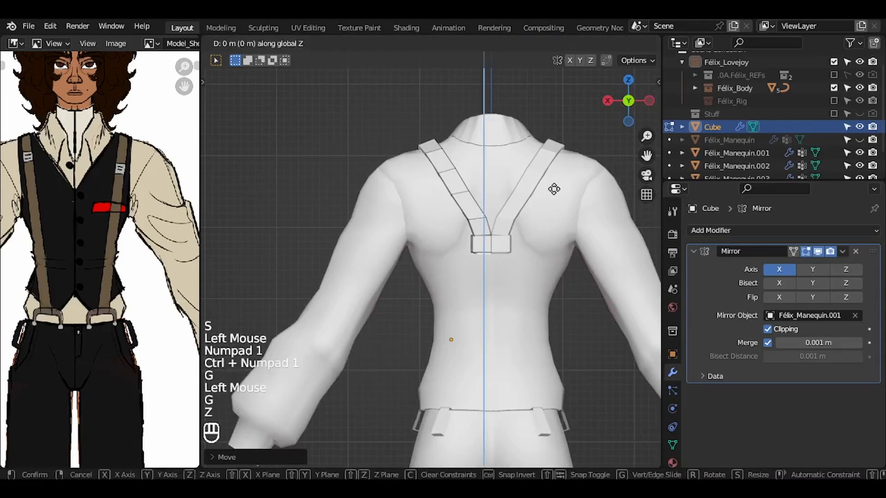
click(554, 190)
Step: Extrude a long centre strap from the connector's underside down the lower back and move its side along global X
key(e)
click(576, 341)
key(ctrl+KP_Add)
key(ctrl+KP_6)
key(g)
key(x)
shift+click(602, 340)
Step: Nudge the lower outer corner of the connector block in back view
scroll(503, 238, up, 6)
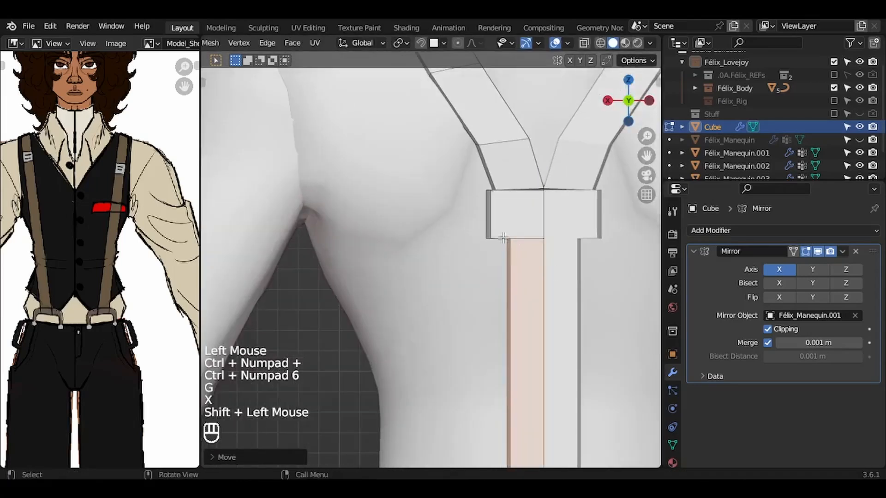
click(492, 236)
key(g)
click(496, 237)
ctrl+middle_drag(495, 171, 541, 196)
Step: Select the centre strap's bottom face and move it against the lower back, adjusting it along global Y
key(3)
click(494, 315)
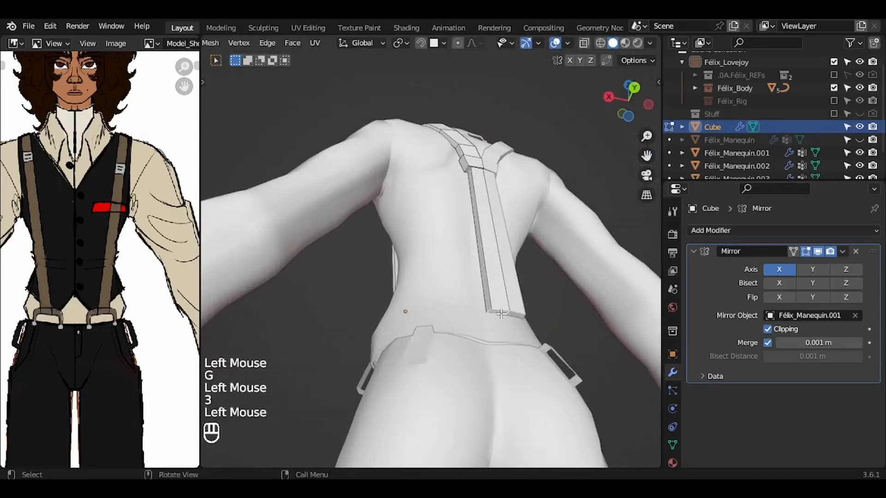
key(KP_3)
key(g)
click(537, 336)
middle_drag(614, 371, 536, 337)
key(g)
key(y)
click(526, 345)
Step: Adjust the centre strap's lower end along global Z just above the waistband and save the file
key(ctrl+KP_1)
key(g)
key(z)
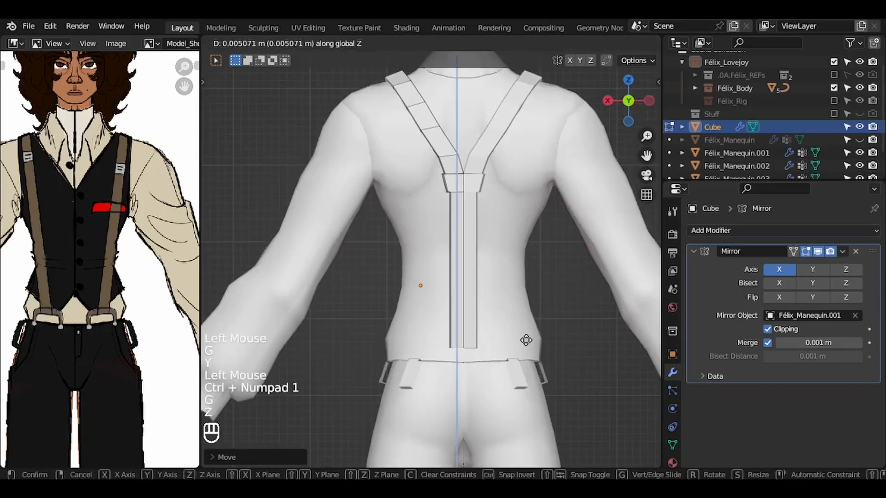
click(526, 340)
middle_drag(369, 346, 525, 338)
key(KP_1)
ctrl+middle_drag(109, 331, 116, 258)
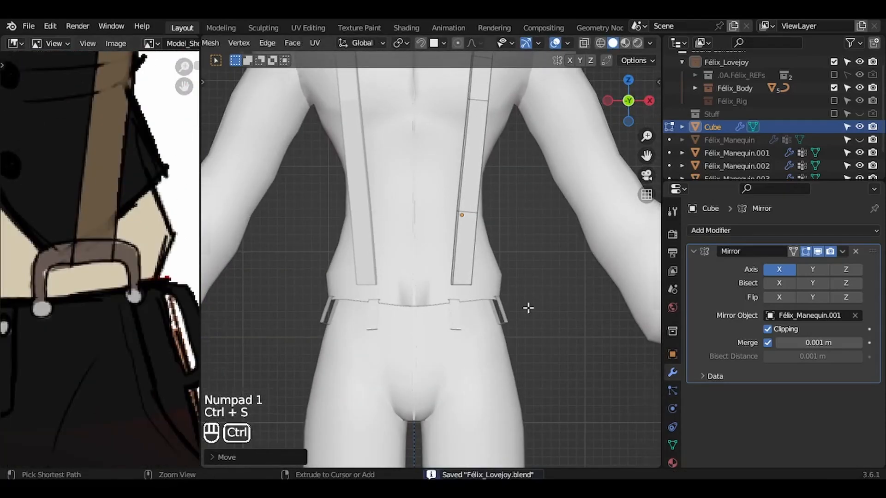
Step: Extrude the front strap's bottom face into a wider rectangular buckle block above the waistband
middle_drag(528, 307, 508, 263)
ctrl+middle_drag(528, 351, 528, 308)
click(445, 167)
middle_drag(444, 143, 444, 162)
key(KP_1)
key(KP_1)
key(e)
click(501, 240)
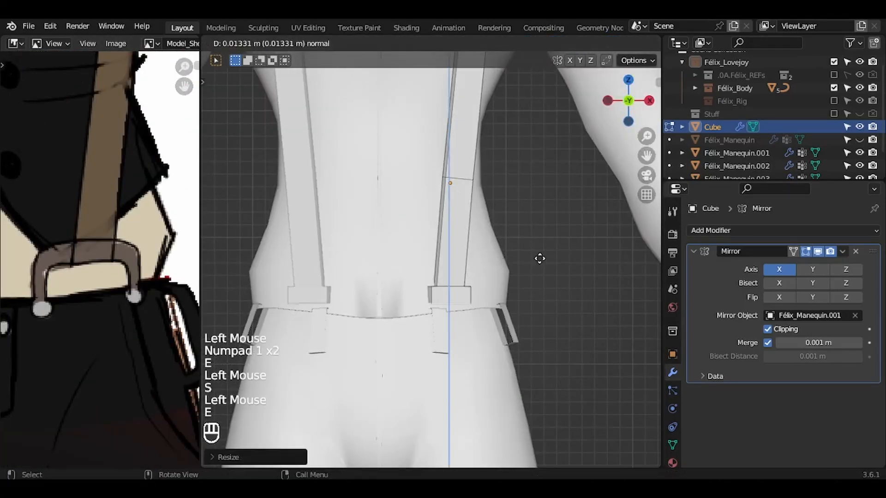
click(540, 261)
Step: Expand the selection over the buckle block and move it along global Y
middle_drag(591, 261, 521, 272)
key(3)
key(ctrl+KP_Add)
key(ctrl+KP_Add)
key(g)
key(y)
click(354, 314)
Step: Rotate the buckle block around Z, then free-rotate it to follow the curve of the waist
key(3)
key(r)
key(z)
click(439, 323)
key(r)
key(r)
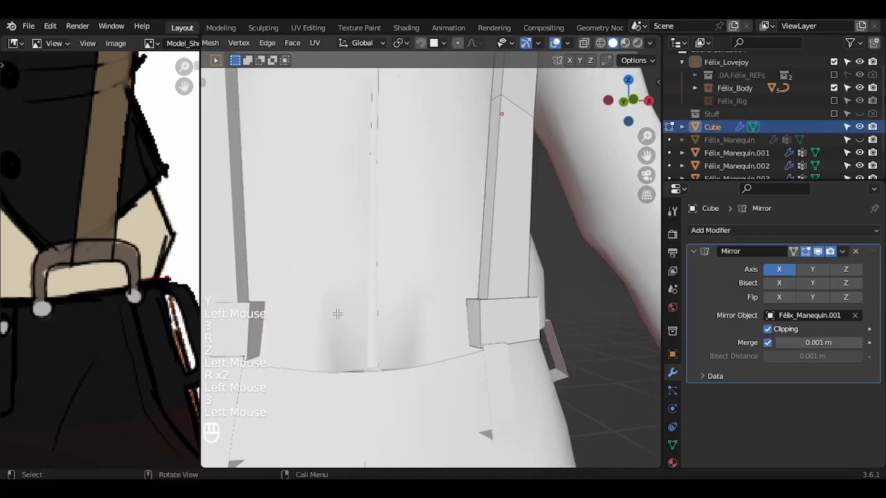
Step: Inset the buckle block's two side faces and scale them along global Y
key(i)
key(s)
key(y)
click(624, 336)
Step: Extrude the inset side faces along their normals into two short arms and scale them along global X
key(KP_1)
key(alt+e)
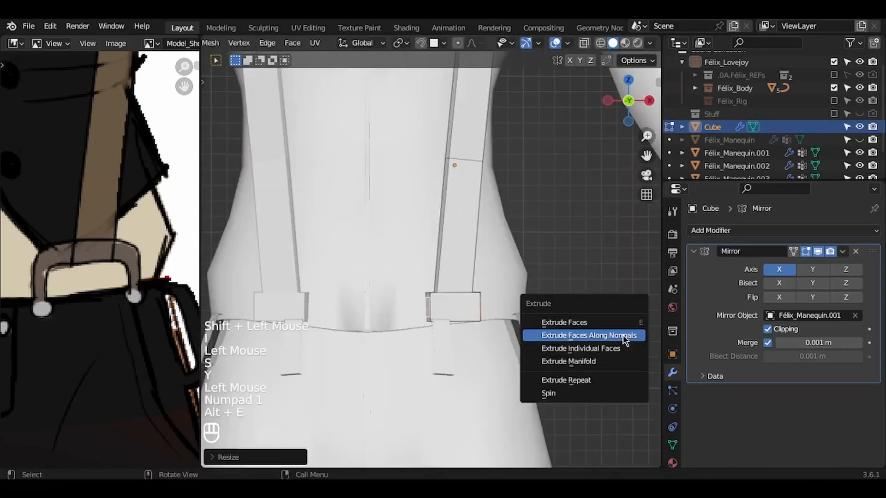
click(623, 336)
click(625, 297)
key(s)
key(x)
click(639, 322)
Step: Select an arm's end face and adjust its position in front view
middle_drag(639, 322, 394, 322)
click(393, 322)
key(KP_1)
key(g)
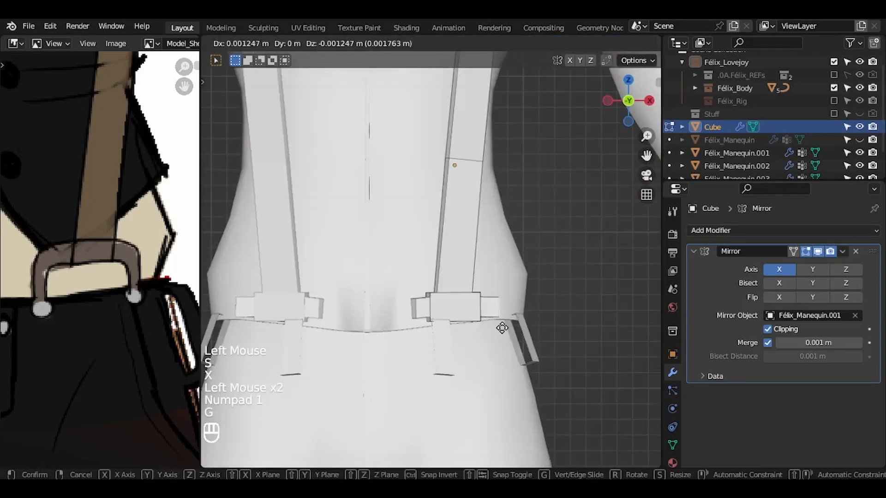
Step: Expand the selection to the whole buckle and arms, raise it along global Z and nudge it into place
key(ctrl+KP_Add)
key(ctrl+KP_Add)
key(ctrl+z)
key(g)
key(z)
click(536, 287)
key(g)
click(540, 286)
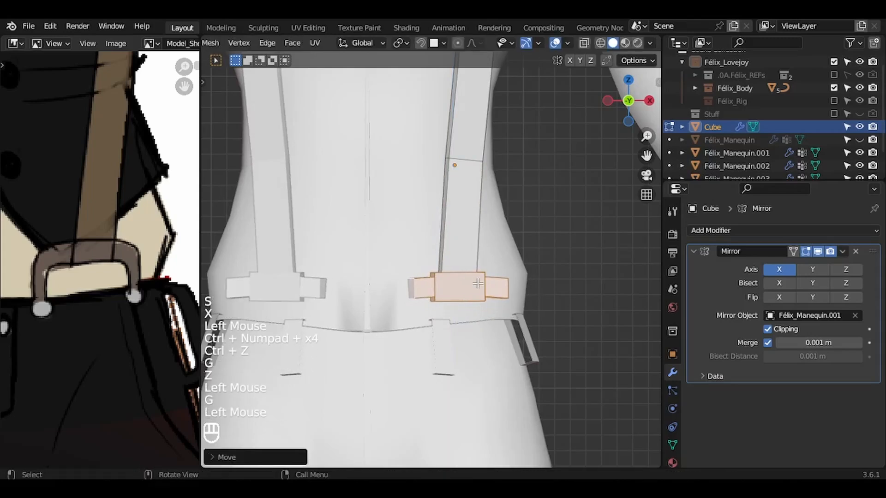
Step: Extrude the inner arm's end face, then move and rotate the new section to curve around the body
click(480, 299)
key(KP_1)
middle_drag(477, 283, 457, 159)
click(472, 306)
key(g)
click(476, 307)
key(r)
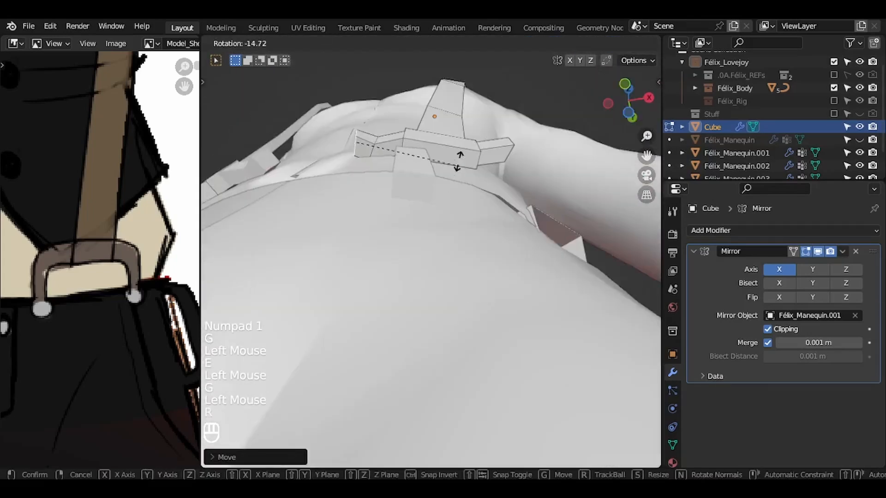
click(457, 160)
Step: Reposition the inner arm's outermost section so it lies closer to the torso
key(g)
key(3)
click(379, 159)
key(g)
click(392, 143)
Step: Move the outer arm's end against the waist and extrude a further section from it
middle_drag(393, 143, 406, 162)
key(g)
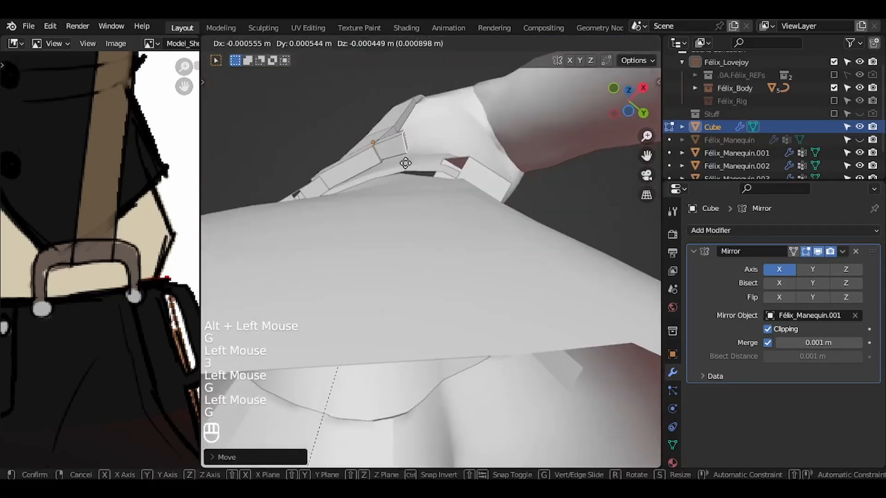
click(407, 163)
key(e)
shift+click(421, 145)
Step: Select the outer arm's end face and reposition the arm's last section in front view
key(KP_1)
middle_drag(508, 308, 400, 307)
click(400, 307)
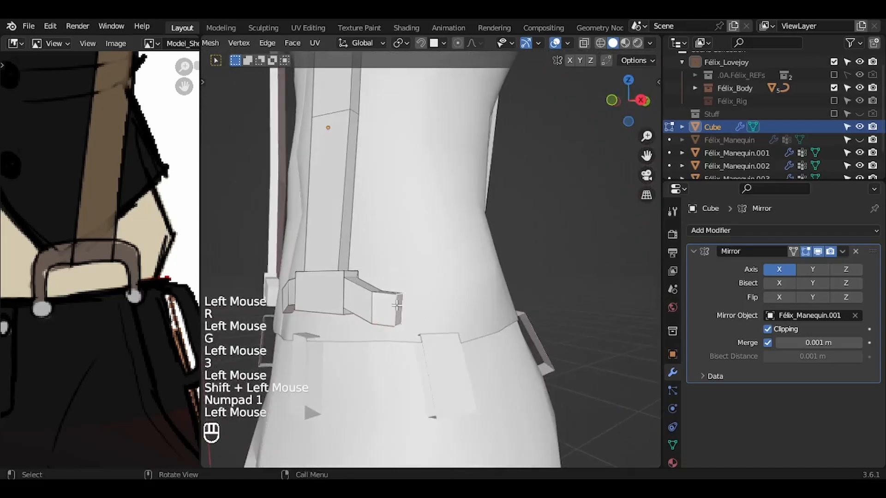
key(KP_1)
key(g)
click(534, 330)
key(KP_1)
key(ctrl+KP_Add)
middle_drag(534, 330, 508, 295)
click(535, 327)
Step: Select the undersides of both arm tips and flatten them by scaling to 0 along global Z
click(351, 247)
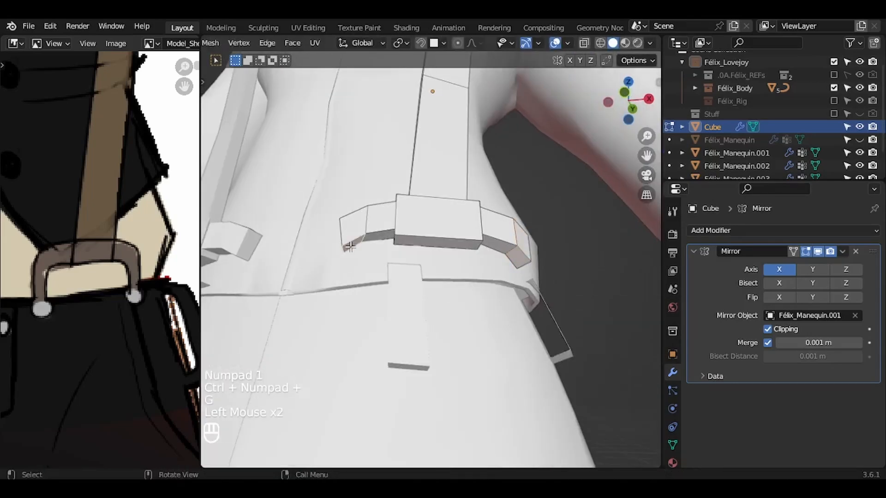
key(z)
click(517, 272)
key(s)
key(z)
key(0)
key(Return)
Step: Move the flattened arm undersides along global Z, then extrude them down to the waistband as buckle prongs
key(KP_3)
key(g)
key(z)
click(522, 290)
key(KP_1)
key(e)
click(462, 184)
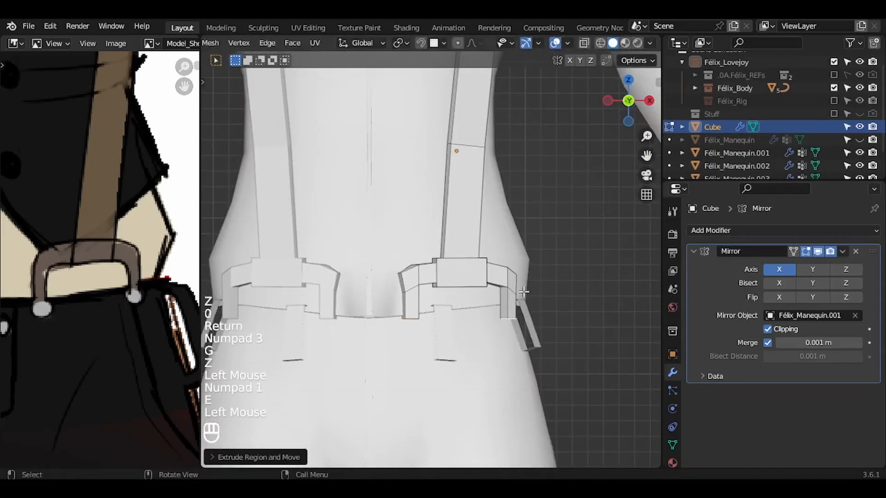
Step: Set the pivot point to individual origins and scale the ends of both front buckle prongs
click(399, 43)
click(432, 90)
key(s)
click(570, 265)
key(s)
key(x)
key(shift+z)
key(shift+y)
key(Escape)
Step: Scale the prong ends along global X, then extrude them downward into wider blocks
key(s)
key(x)
click(579, 265)
middle_drag(579, 265, 600, 250)
key(s)
key(x)
click(623, 262)
key(KP_1)
key(e)
click(629, 279)
Step: Select the buckle's inner prong from its tip block upward and reposition it in front view
key(3)
click(399, 280)
key(ctrl+KP_Add)
key(ctrl+KP_Add)
key(ctrl+KP_Add)
key(ctrl+KP_Add)
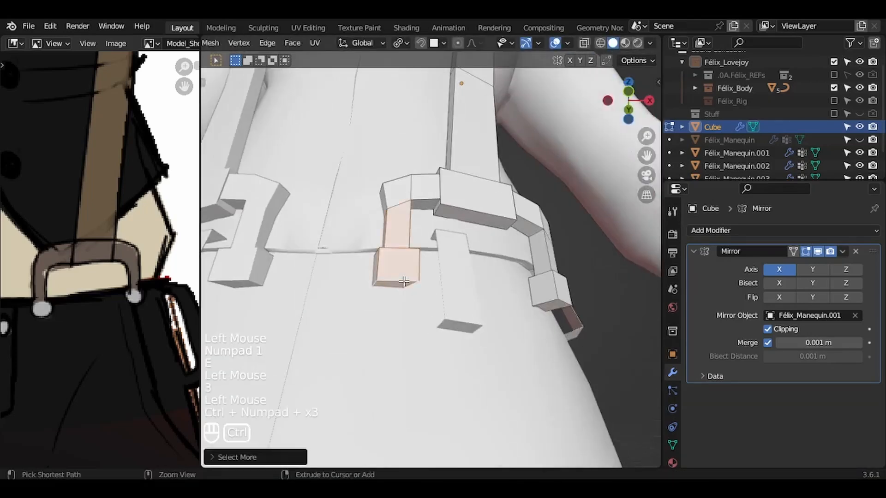
key(ctrl+z)
key(KP_1)
key(g)
click(454, 298)
Step: Select the inner prong's side faces facing the buckle opening and move them in front view
middle_drag(454, 298, 415, 299)
key(3)
click(317, 318)
ctrl+shift+click(310, 355)
key(KP_1)
key(g)
click(414, 315)
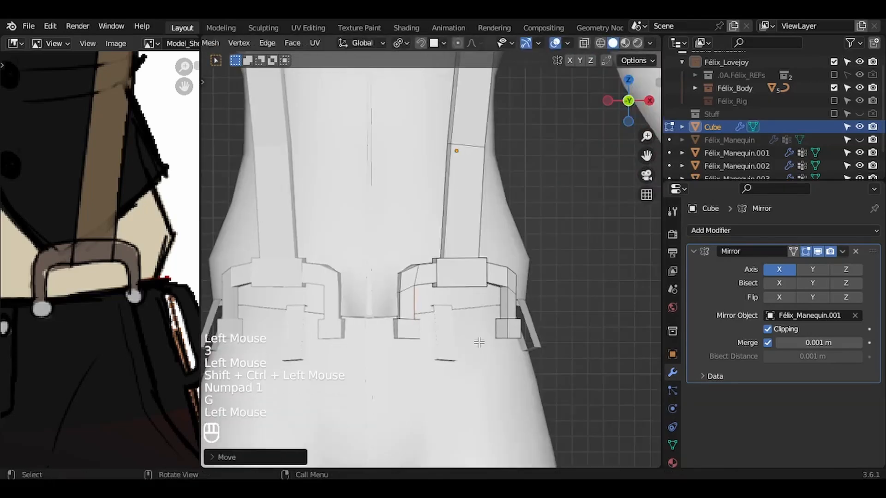
Step: Move the buckle's outer arm and tip block along global Y toward the waist
middle_drag(554, 266, 519, 261)
key(g)
key(y)
click(555, 268)
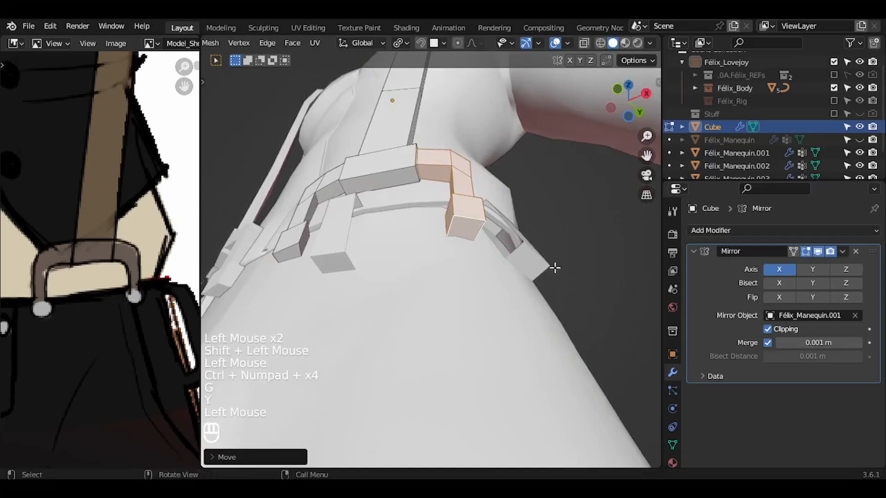
Step: Move the outer arm's lower section along global Y and X, then rotate it about global Z to follow the hip
alt+shift+double_click(454, 170)
key(g)
key(y)
click(490, 196)
key(g)
key(x)
click(494, 195)
key(r)
key(z)
click(506, 185)
middle_drag(506, 172, 526, 228)
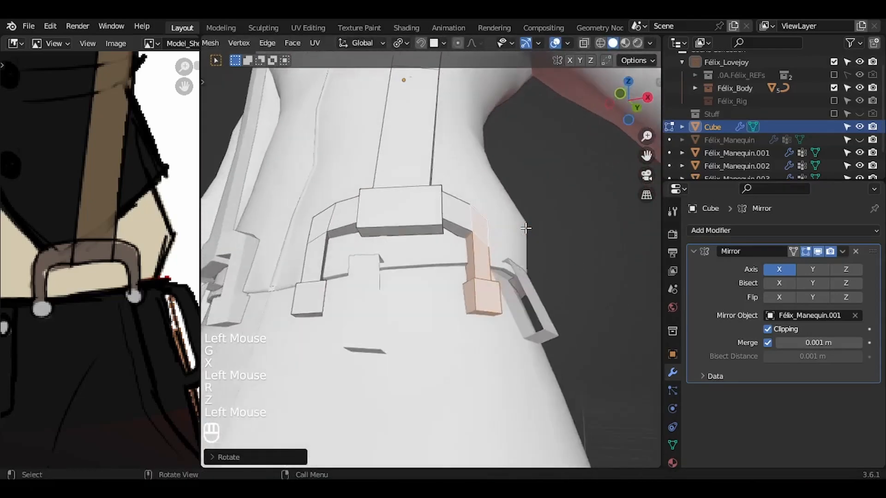
Step: Select the whole front buckle in front view and scale it down slightly
key(KP_1)
click(584, 43)
drag(384, 350, 425, 292)
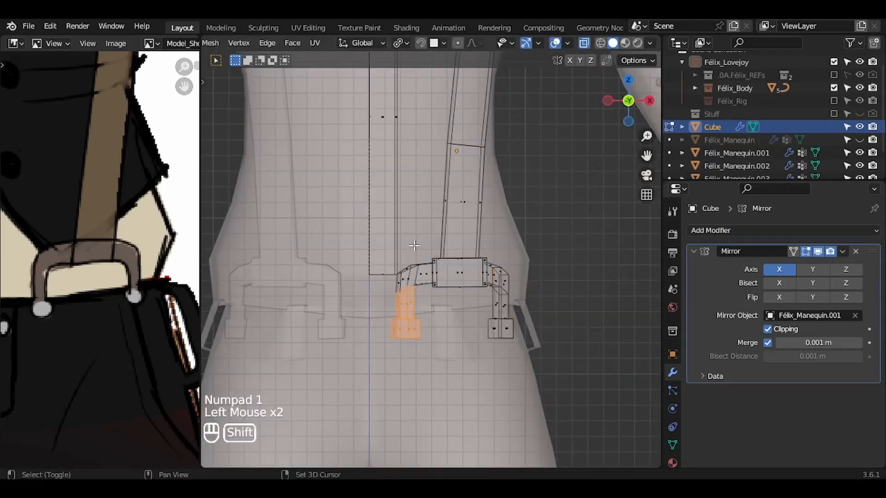
click(584, 43)
key(s)
key(Escape)
middle_drag(593, 270, 633, 288)
key(KP_1)
key(s)
click(569, 298)
Step: Move the front buckle along global Z and scale it to about 0.87 along that axis
key(g)
key(z)
click(565, 293)
key(s)
key(z)
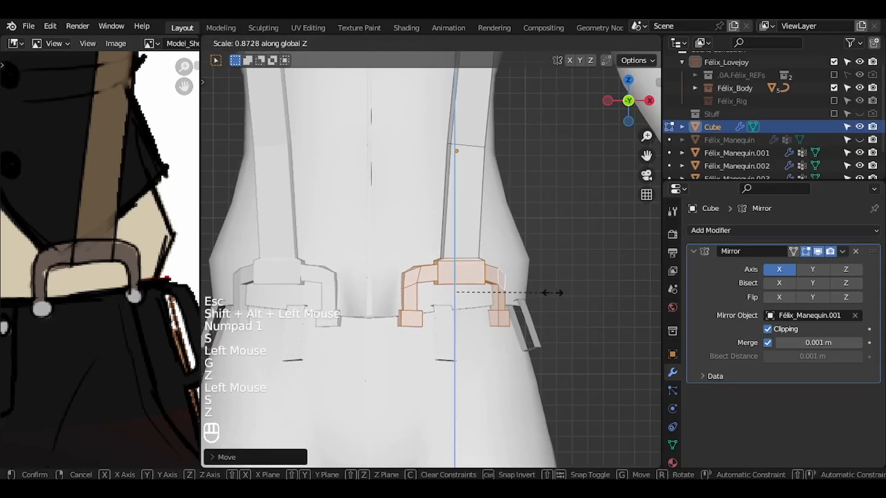
click(552, 292)
Step: Move the front buckle against the waist and rotate it to match the body surface
middle_drag(553, 287, 531, 240)
key(g)
click(531, 259)
key(r)
click(533, 269)
Step: Raise the front buckle about 0.0013 m along global Z and rotate it slightly in front view
key(KP_1)
key(g)
key(z)
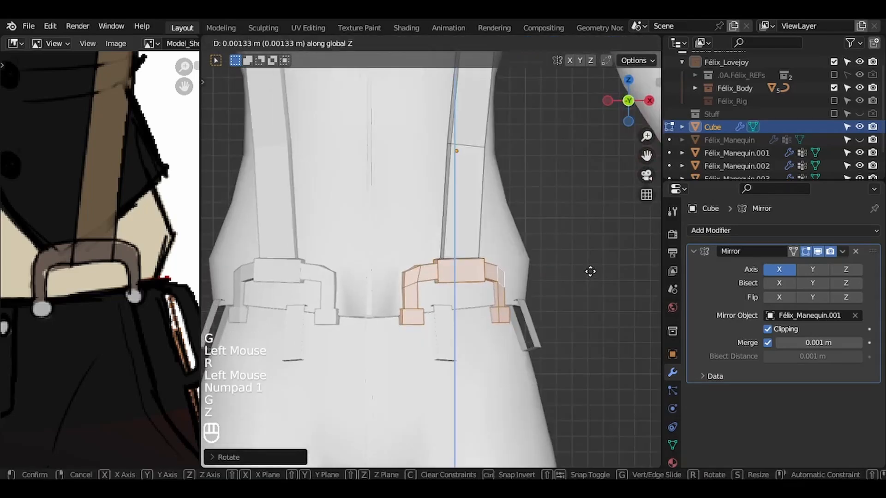
click(591, 271)
key(r)
click(589, 271)
scroll(590, 271, down, 2)
key(shift+d)
click(589, 271)
key(g)
click(583, 263)
key(Delete)
Step: Select the lower end face of the back strap and move it up along global Z in back view
key(ctrl+KP_1)
key(2)
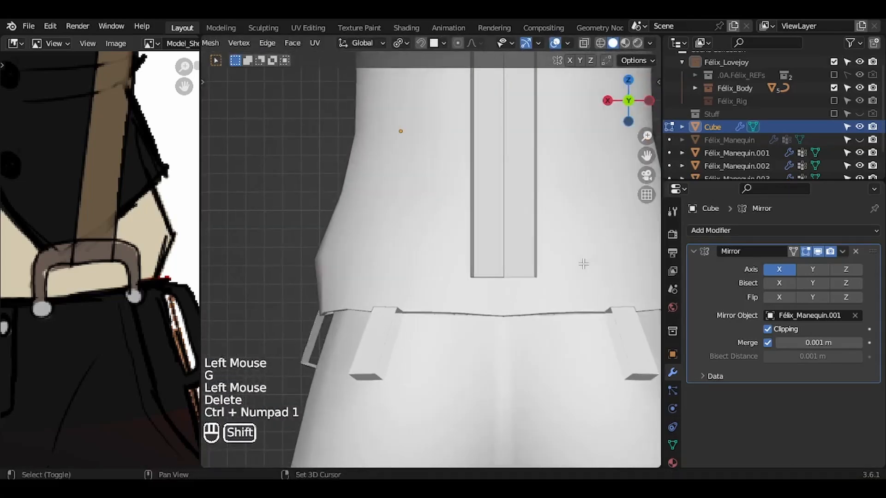
alt+click(485, 184)
key(3)
click(484, 182)
key(KP_1)
key(ctrl+KP_1)
key(g)
key(z)
click(497, 189)
Step: Extrude the back strap's end, scale it wider and extrude it down into a connector block
key(e)
click(500, 182)
click(508, 178)
key(e)
click(522, 206)
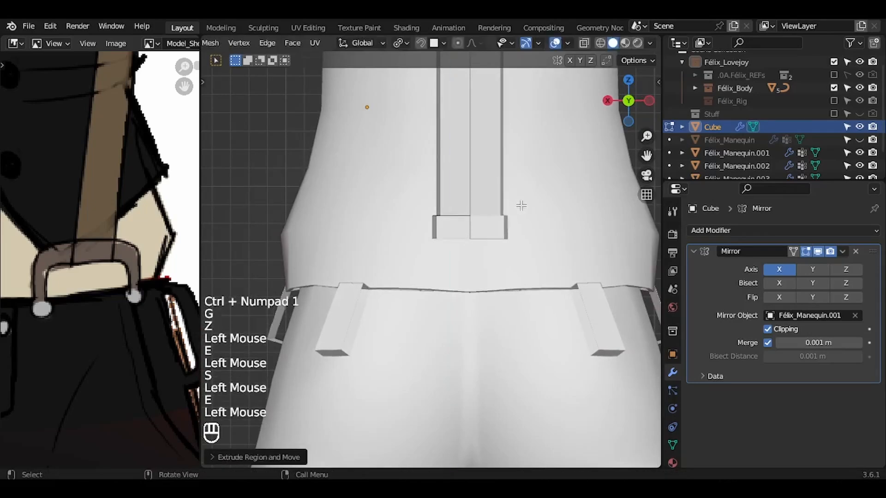
Step: Select the back connector block's outer side face and flatten it by scaling to 0 along global X
middle_drag(522, 206, 581, 217)
key(3)
click(525, 211)
key(s)
key(x)
key(0)
key(Return)
Step: Inset the connector's side face, scale the inset, and extrude it outward as the start of the buckle arm
key(KP_1)
key(ctrl+KP_1)
key(i)
click(526, 214)
key(KP_1)
key(ctrl+KP_1)
key(e)
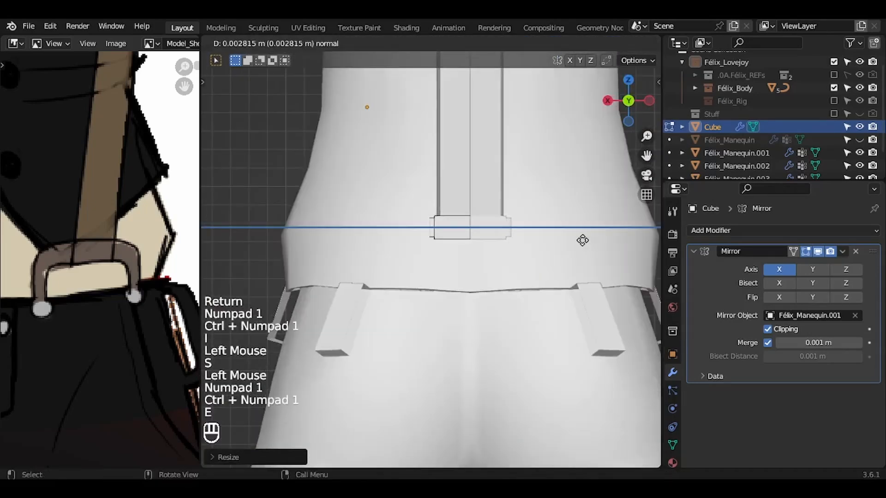
click(580, 241)
Step: Reposition the back arm's end, extrude a second section outward and move it into a bend
key(g)
click(558, 249)
key(e)
click(553, 254)
key(g)
click(553, 260)
Step: Extrude the underside of the back arm's end downward and flatten it by scaling to 0 along global Z
key(z)
key(z)
click(476, 222)
key(s)
key(z)
key(0)
key(Return)
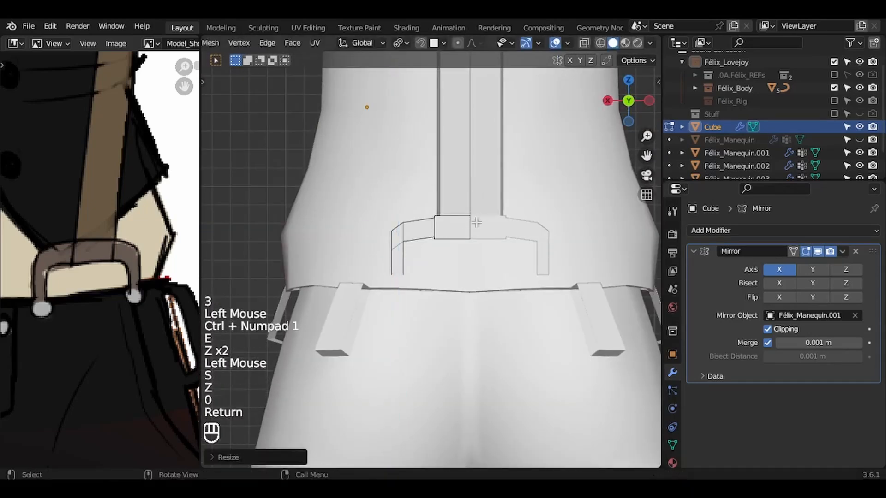
Step: Move the back prong's flattened end, then shrink the selection and reposition the remaining part
key(g)
click(480, 226)
key(ctrl+KP_Subtract)
key(ctrl+KP_Subtract)
key(g)
click(492, 227)
Step: Select side faces of the back prong and move them along global X to adjust its width
middle_drag(492, 226, 526, 203)
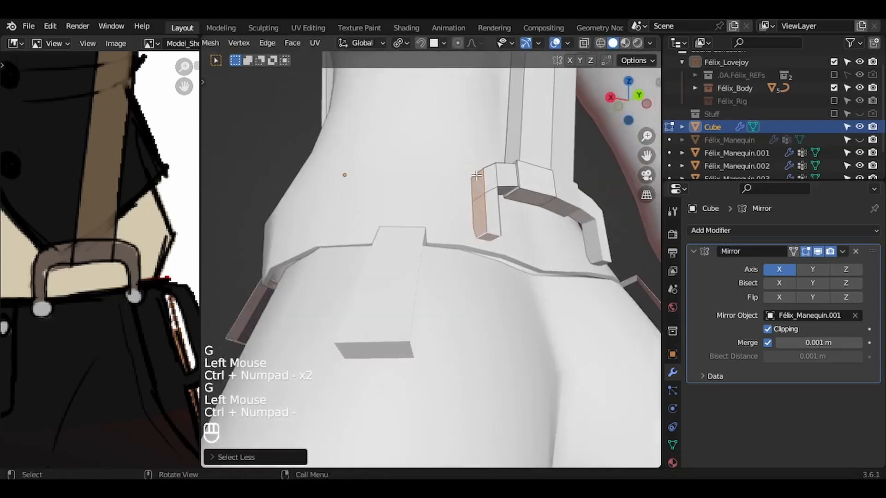
click(485, 201)
shift+click(497, 224)
key(KP_1)
key(ctrl+KP_1)
key(g)
key(x)
click(494, 225)
Step: Extrude the lower end of the back buckle's prong, scale it wider and extrude it downward into a block
middle_drag(489, 252, 489, 206)
click(403, 210)
key(KP_1)
key(ctrl+KP_1)
key(e)
click(546, 228)
key(s)
click(564, 272)
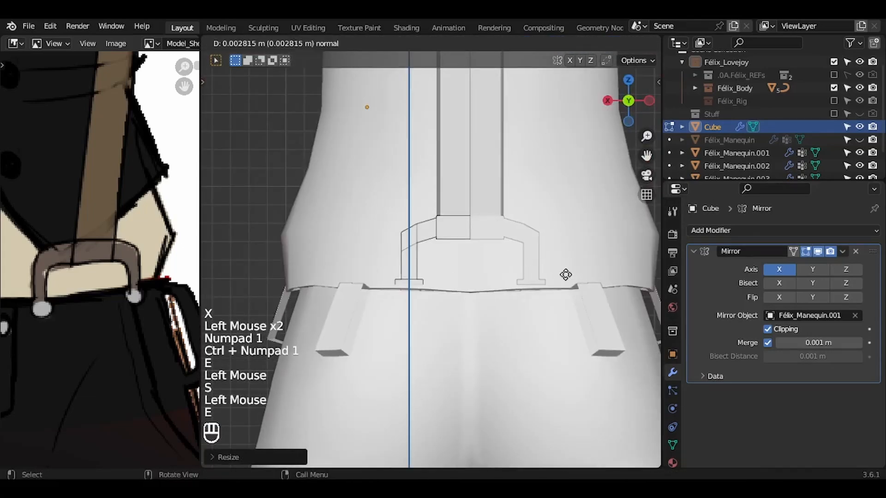
Step: Move the back prong's end block along global Y, adjusting the grown selection and the reduced one separately
key(g)
key(y)
middle_drag(567, 298, 656, 290)
key(Escape)
key(ctrl+KP_Add)
key(ctrl+KP_Add)
key(ctrl+KP_Add)
key(g)
key(y)
click(563, 295)
key(ctrl+KP_Subtract)
key(g)
key(y)
click(561, 293)
Step: Save the file and exit local view to show the whole character
key(Tab)
scroll(561, 289, down, 6)
key(a)
key(a)
key(a)
key(a)
scroll(560, 289, down, 3)
click(416, 220)
key(Tab)
key(Tab)
middle_drag(416, 220, 448, 220)
key(Tab)
key(Tab)
key(a)
key(a)
key(ctrl+s)
key(KP_Divide)
click(426, 213)
key(KP_Decimal)
key(a)
key(a)
Step: Select face loops on the suspender strap's chest section and move them along global Y to fit the torso
click(434, 193)
key(Tab)
key(3)
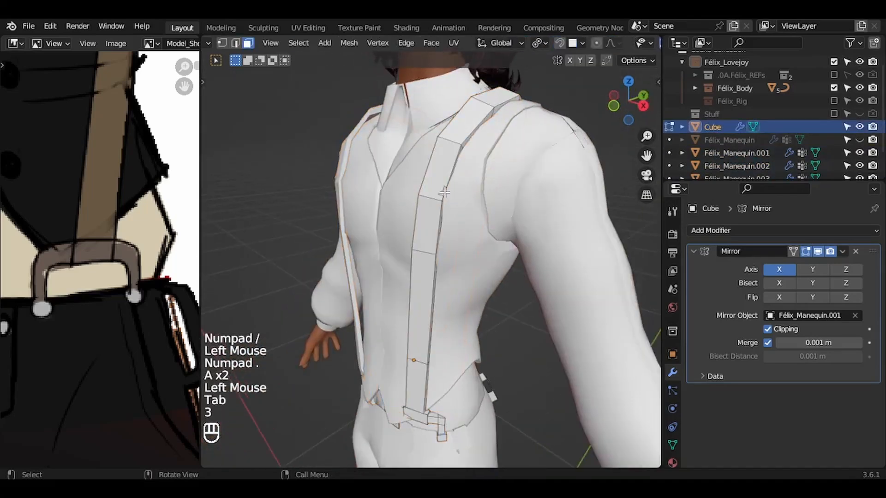
alt+click(449, 170)
alt+shift+click(435, 226)
key(g)
key(y)
click(512, 199)
key(g)
key(y)
click(512, 199)
Step: Select individual edge loops along the strap, including the upper back, and move them along global Y
middle_drag(563, 199, 544, 198)
key(2)
alt+click(395, 194)
key(g)
key(y)
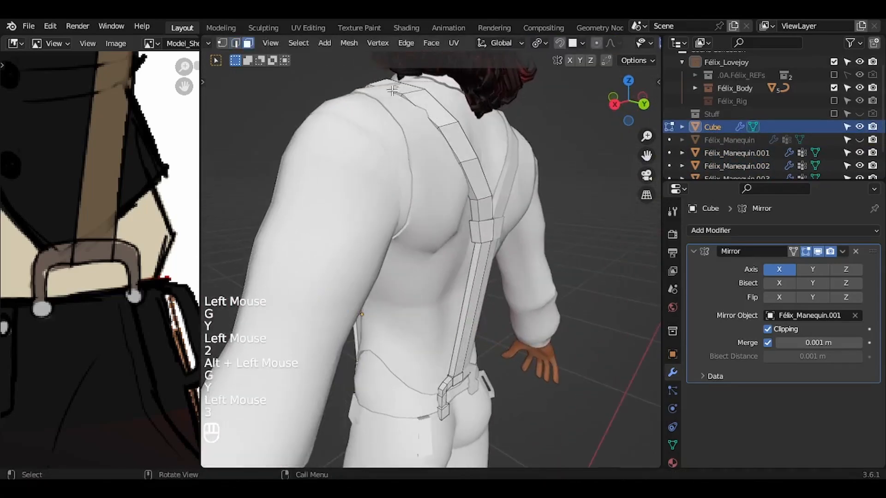
key(y)
click(428, 106)
alt+click(471, 160)
key(g)
key(y)
click(473, 160)
Step: Select the entire front buckle clip and rotate it about 5° around global Z
key(3)
click(430, 415)
key(KP_Decimal)
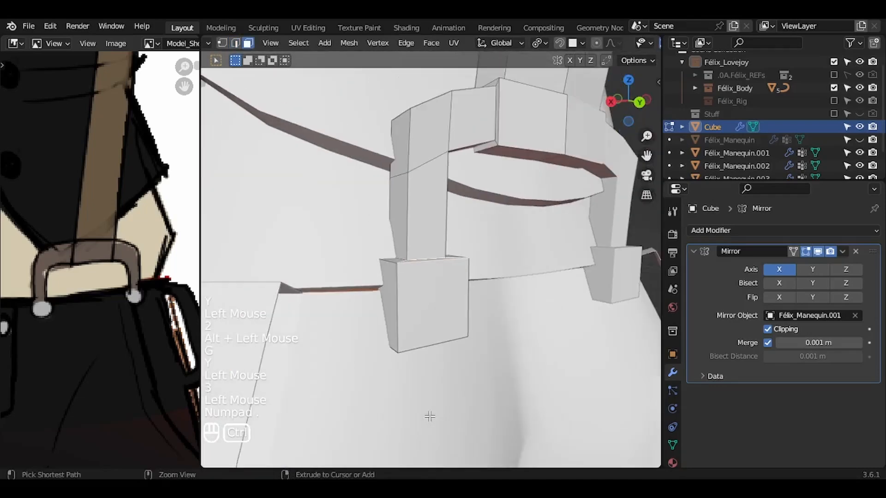
ctrl+middle_drag(430, 416, 430, 455)
alt+click(468, 297)
alt+shift+click(476, 295)
key(ctrl+KP_Add)
key(ctrl+KP_Add)
key(ctrl+KP_Add)
key(ctrl+KP_Add)
key(ctrl+KP_Add)
key(r)
key(z)
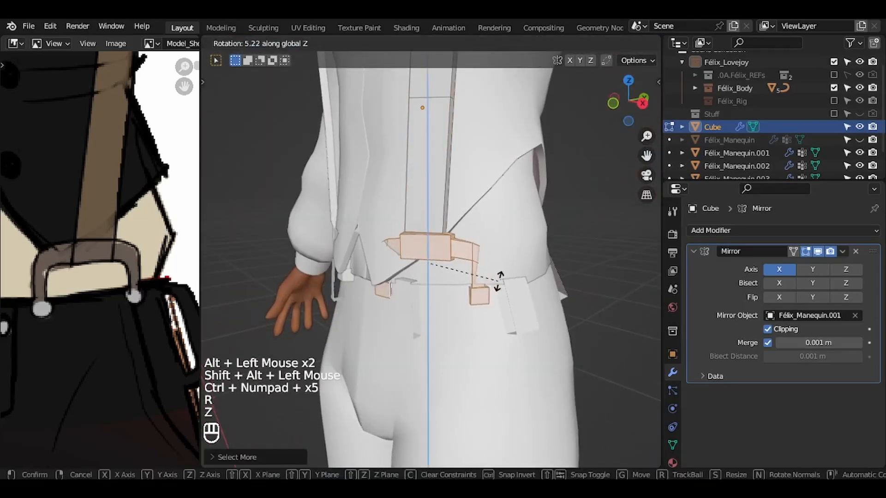
click(501, 281)
Step: Reposition the front buckle clip and tilt it with free rotations to follow the waist
key(r)
click(476, 251)
middle_drag(500, 281, 553, 261)
key(r)
key(r)
click(505, 257)
key(Tab)
Step: Turn on proportional editing for the vest mesh and move its pointed front hem vertex along global Y
click(401, 300)
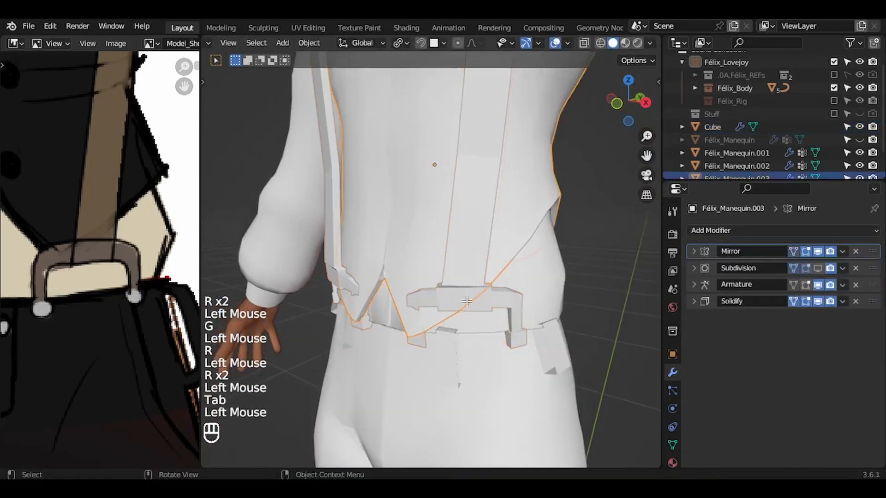
key(Tab)
key(1)
click(407, 337)
key(g)
key(y)
key(Escape)
click(596, 43)
key(g)
key(y)
right_click(506, 238)
key(g)
key(y)
click(507, 237)
Step: Adjust the vest's centre-front notch vertex with proportional editing in front view and save the file
key(KP_1)
click(456, 251)
key(g)
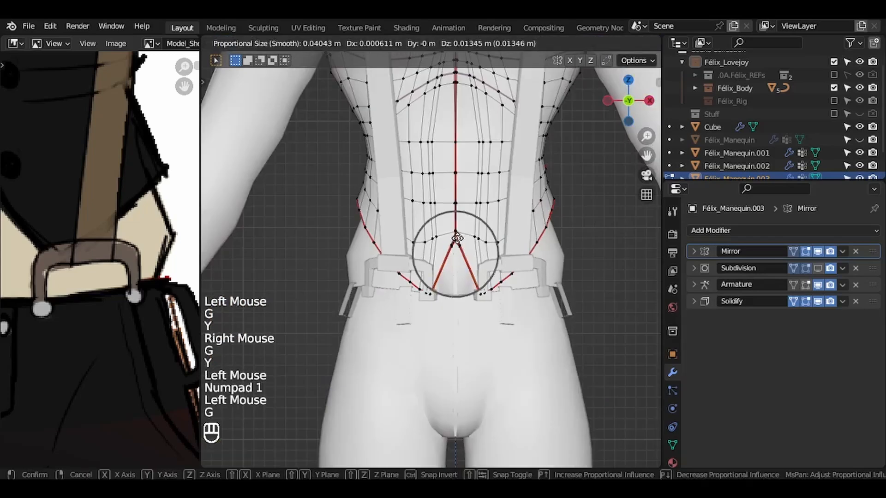
click(462, 279)
key(Tab)
key(a)
key(a)
click(471, 255)
key(KP_Decimal)
key(a)
key(a)
key(ctrl+s)
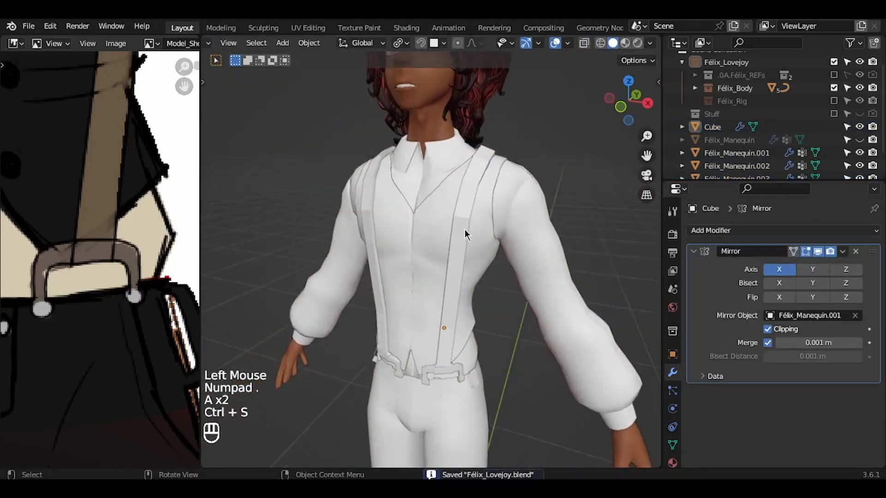
Step: Add three loop cuts to the front strap's long lower-chest segment and two to the segment above the buckle
click(460, 236)
key(Tab)
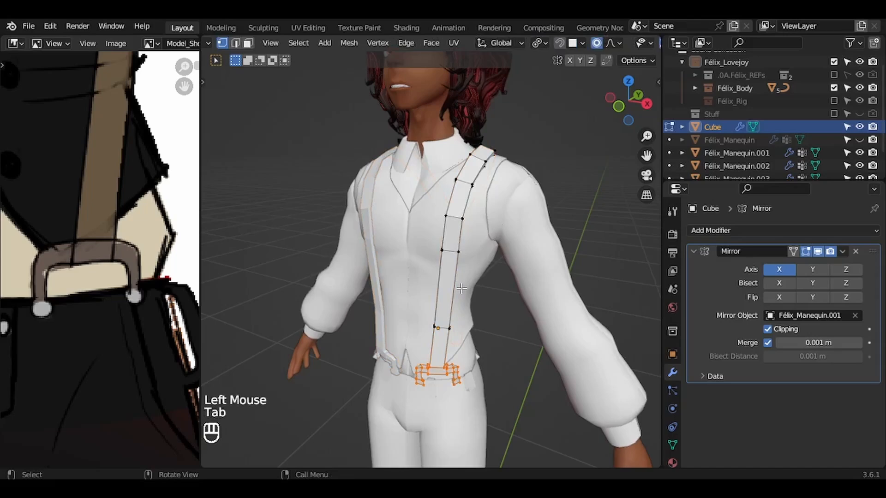
key(ctrl+r)
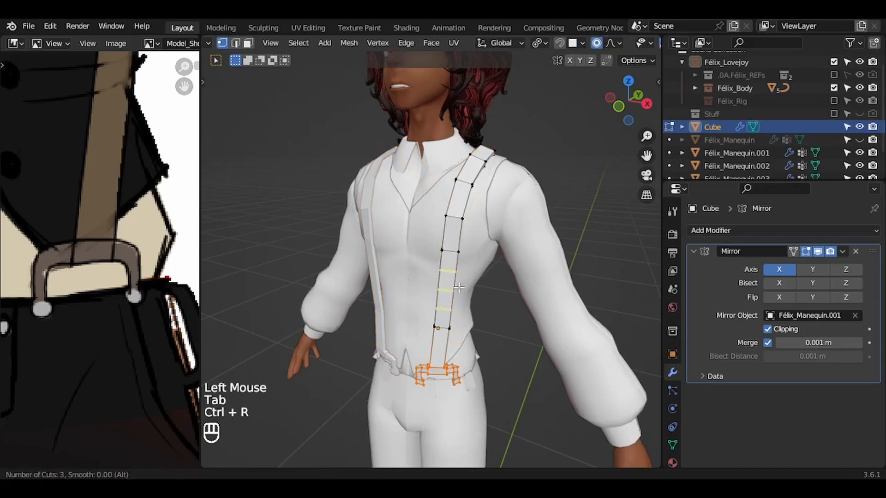
click(459, 288)
click(458, 288)
key(ctrl+r)
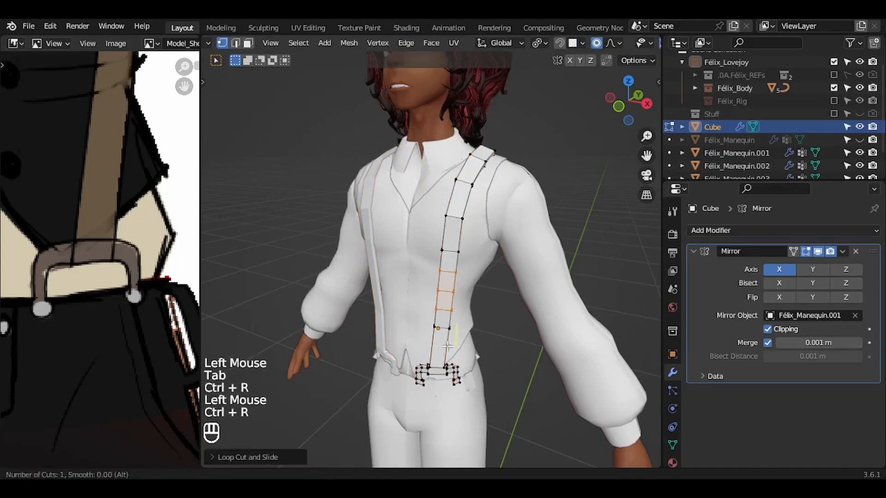
click(443, 347)
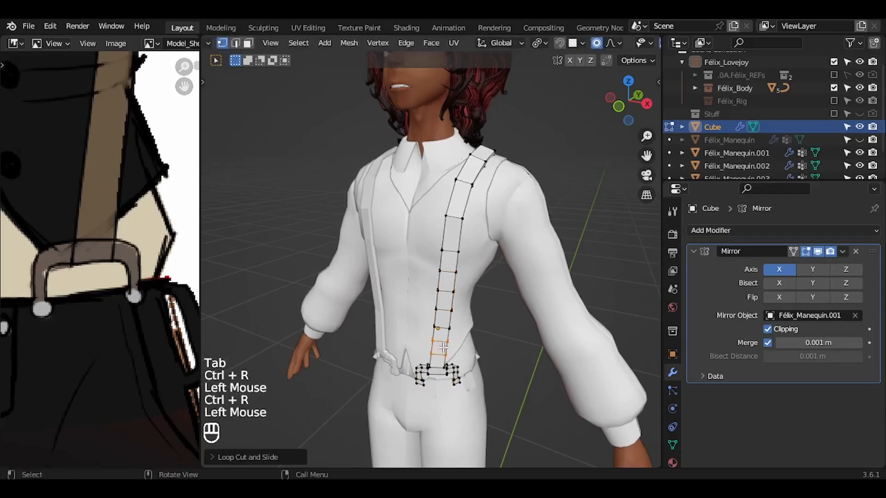
Step: Add one loop cut to the front strap's mid-chest segment and two to the longer segment below the shoulder
key(ctrl+r)
click(465, 233)
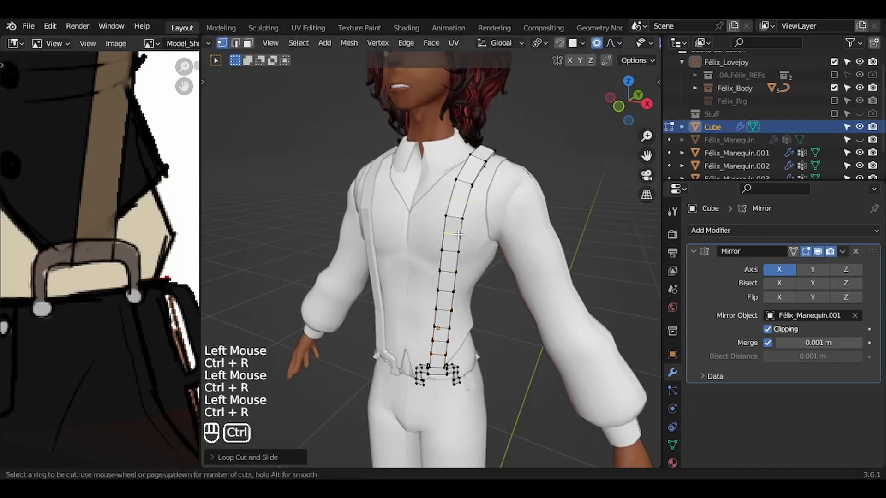
key(ctrl+r)
click(465, 217)
key(ctrl+r)
right_click(465, 187)
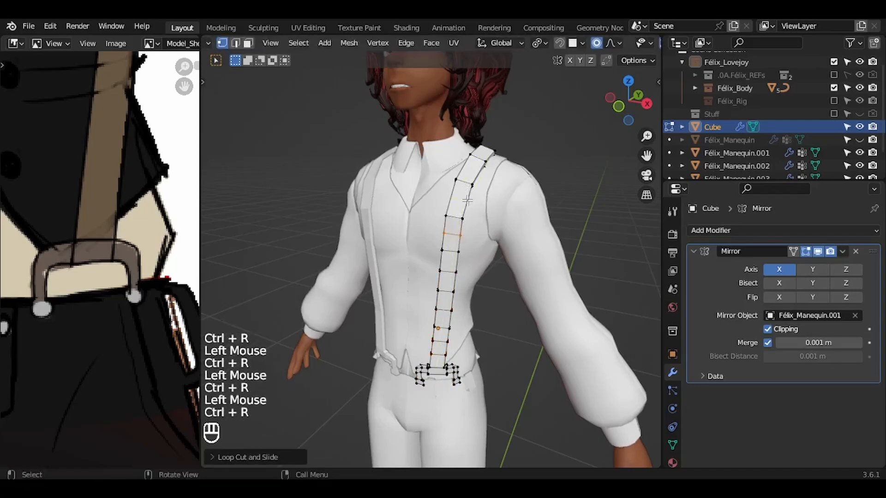
key(ctrl+r)
click(468, 202)
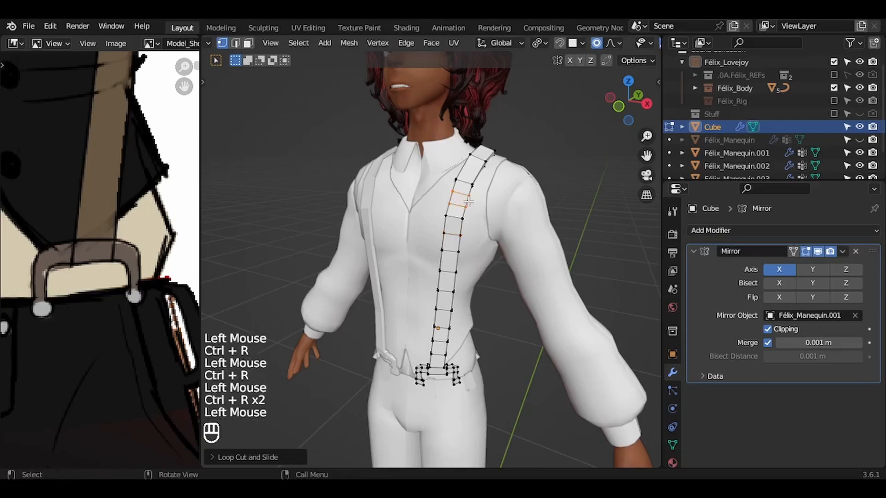
Step: Add loop cuts to the remaining long segments of the suspender strap on the back
middle_drag(468, 202, 411, 180)
key(ctrl+r)
click(453, 203)
key(ctrl+r)
click(464, 180)
key(ctrl+r)
click(451, 292)
Step: Return to object mode with the suspenders selected and apply their Mirror modifier
key(Tab)
middle_drag(351, 281, 476, 241)
scroll(455, 276, down, 2)
key(a)
key(a)
click(475, 241)
key(a)
key(ctrl+z)
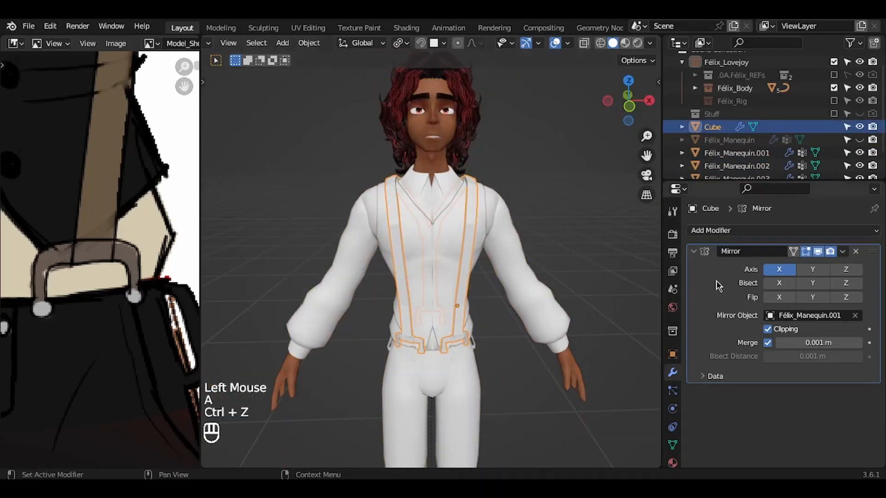
key(ctrl+a)
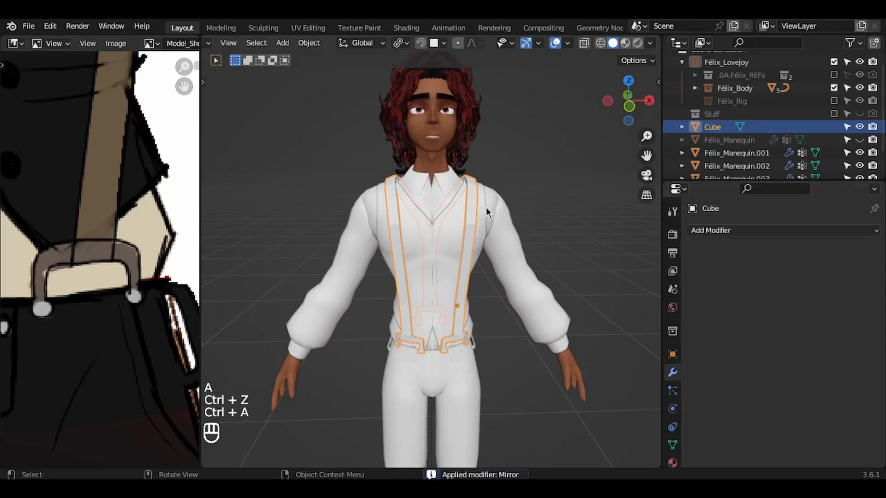
Step: Apply all transforms to the suspenders and set their origin to geometry
key(ctrl+a)
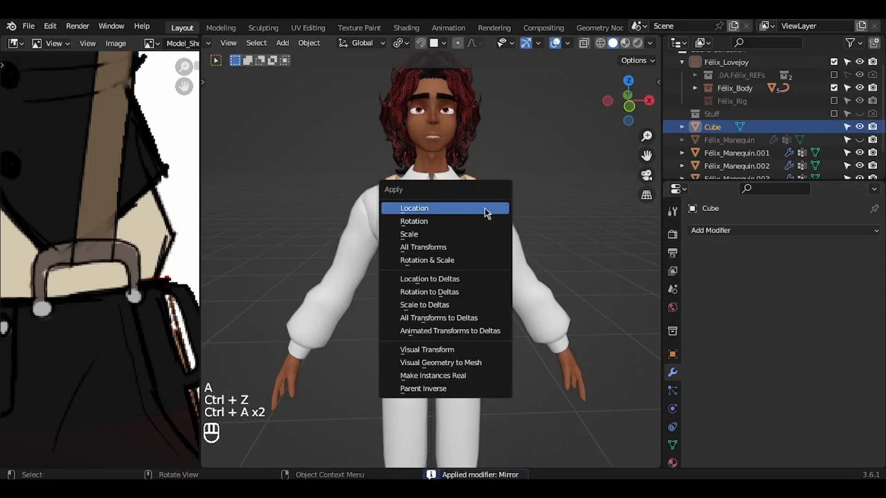
click(444, 249)
right_click(430, 185)
right_click(430, 185)
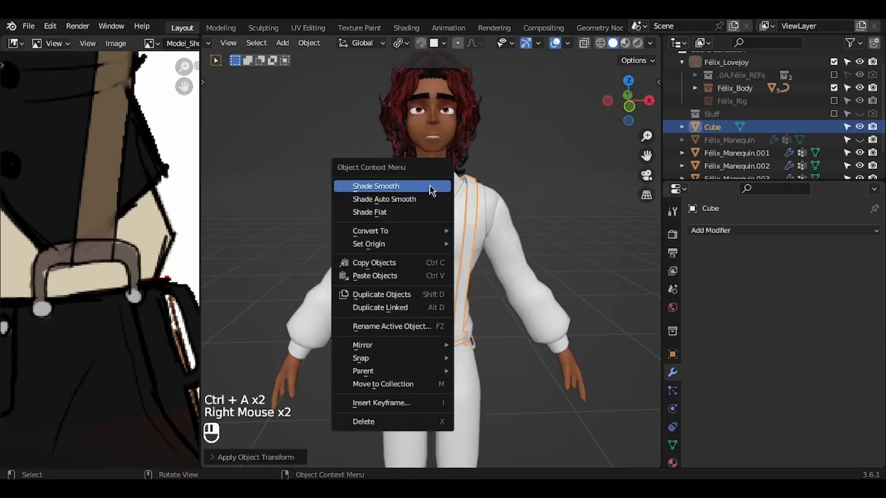
mouse_move(388, 244)
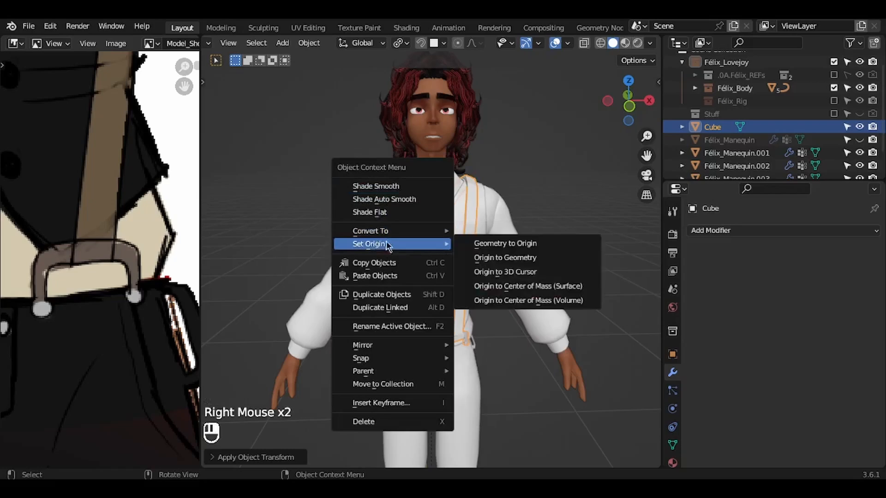
click(486, 262)
middle_drag(486, 262, 486, 299)
key(KP_1)
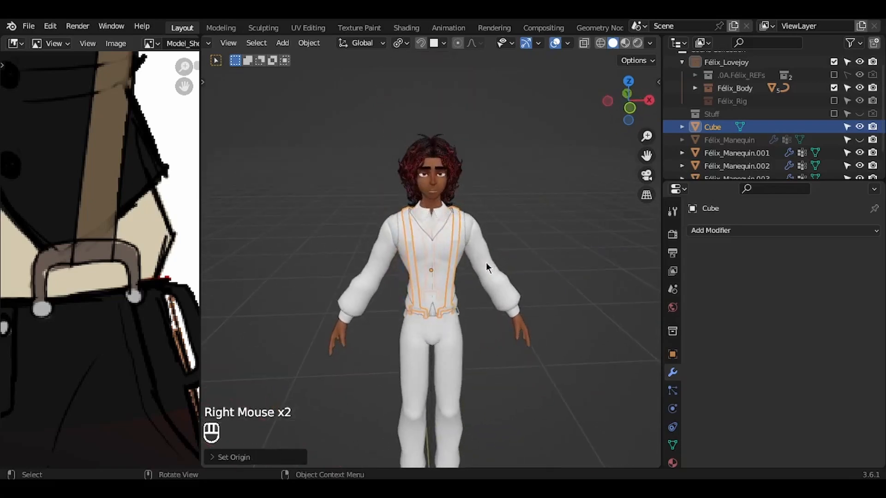
Step: Rename the suspenders object as Félix.C._Suspenders
scroll(448, 222, up, 3)
scroll(447, 221, up, 2)
middle_drag(448, 222, 416, 214)
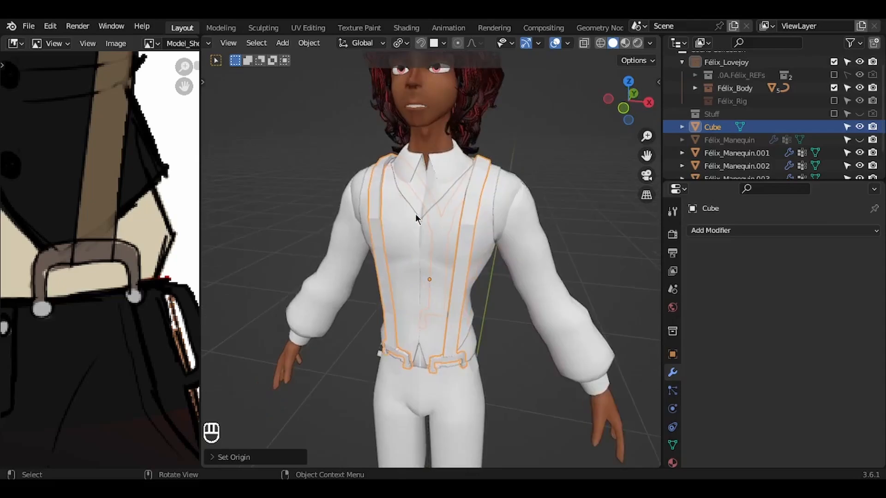
key(F2)
key(BackSpace)
key(BackSpace)
key(BackSpace)
text(Félix.C)
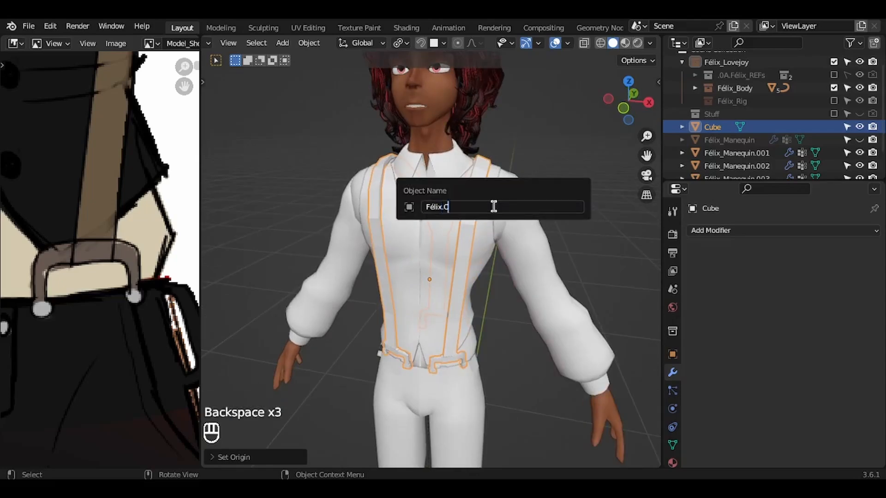
text(_)
key(ctrl+a)
key(ctrl+c)
key(Right)
text(Suspen)
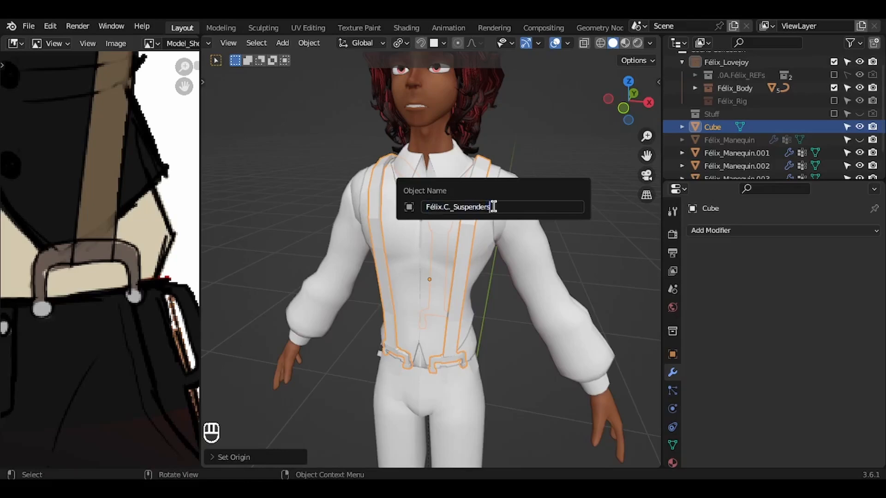
key(Return)
Step: Hide the suspenders and rename the vest Félix.C._Vest and the shirt Félix.C._Shirt, hiding each once named
key(h)
click(455, 236)
key(F2)
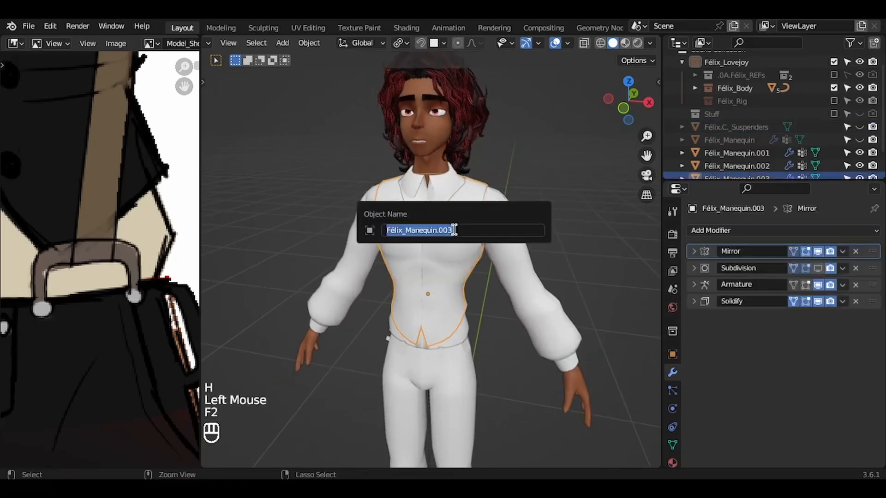
key(ctrl+v)
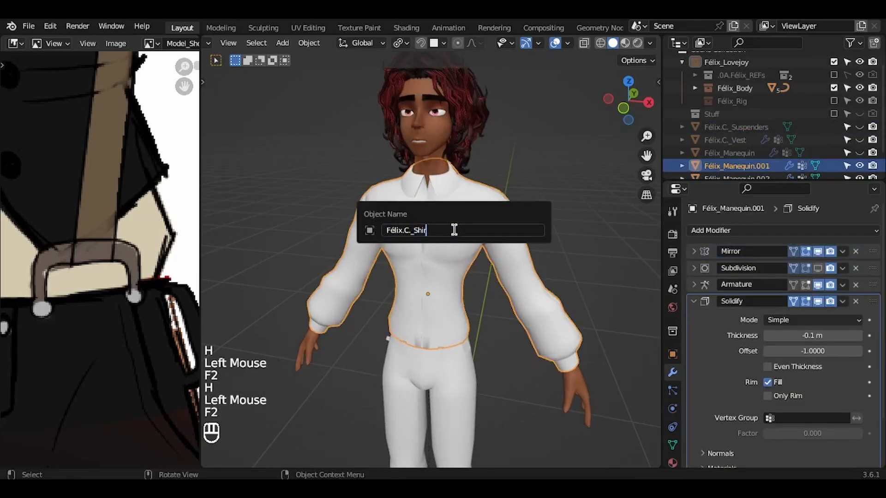
text(rt)
key(Return)
key(h)
Step: Rename the trousers object as Félix.C._Pants and hide it
click(461, 401)
key(F2)
key(Return)
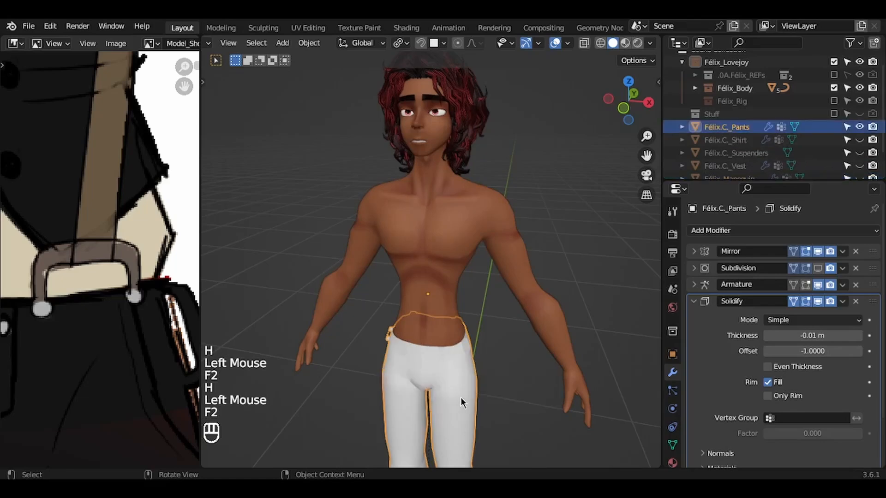
shift+middle_drag(461, 402, 463, 283)
key(h)
Step: Rename the shoes object as Félix.C._Shoes and reveal all hidden garments, leaving nothing selected
key(F2)
text(s)
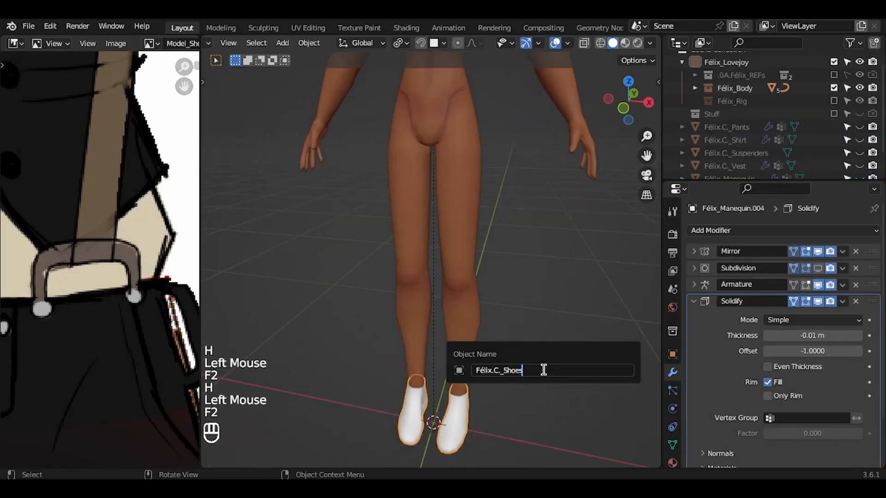
key(Return)
key(alt+h)
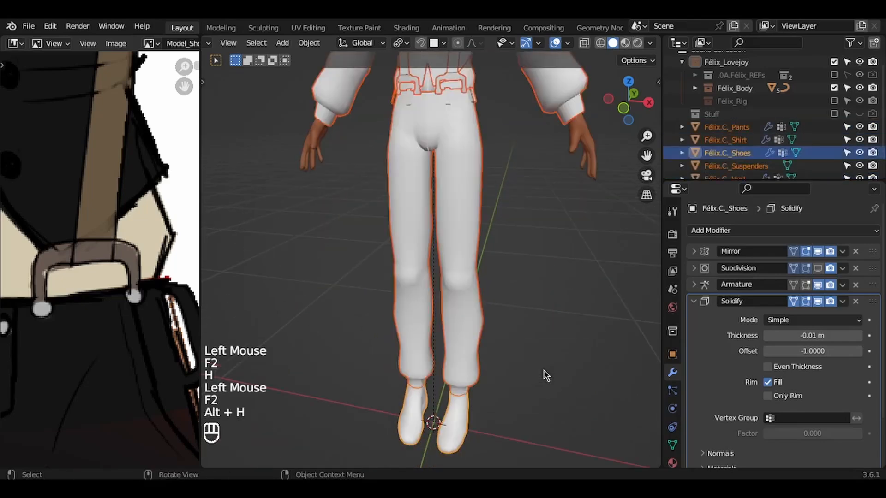
ctrl+middle_drag(544, 376, 544, 422)
shift+middle_drag(544, 375, 544, 434)
key(a)
key(a)
click(452, 181)
key(KP_Decimal)
key(a)
key(a)
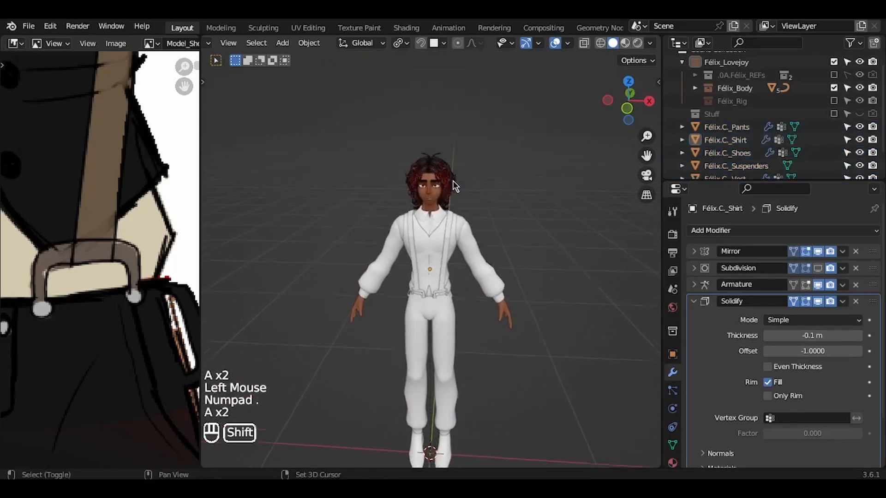
mouse_move(452, 181)
middle_down()
mouse_move(461, 183)
mouse_move(448, 191)
middle_up()
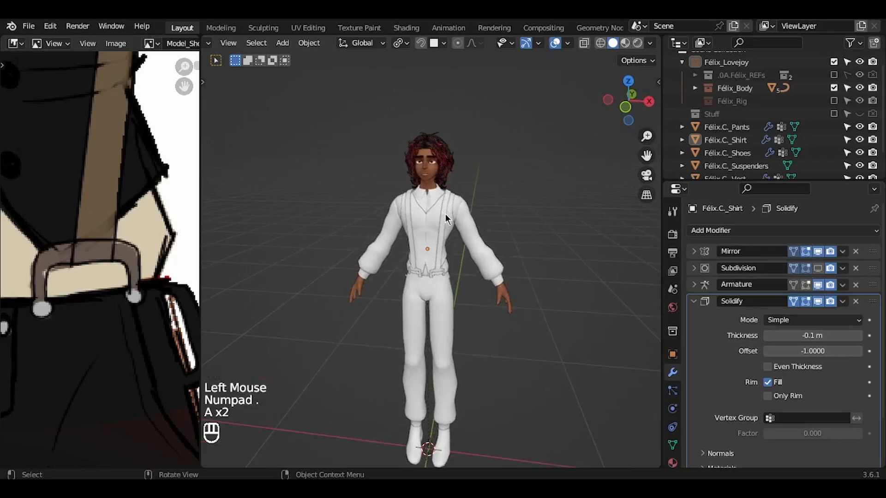
Step: Isolate the suspenders in local view and give them a level 2 Subdivision modifier with its viewport display off
click(445, 215)
key(KP_0)
key(KP_Decimal)
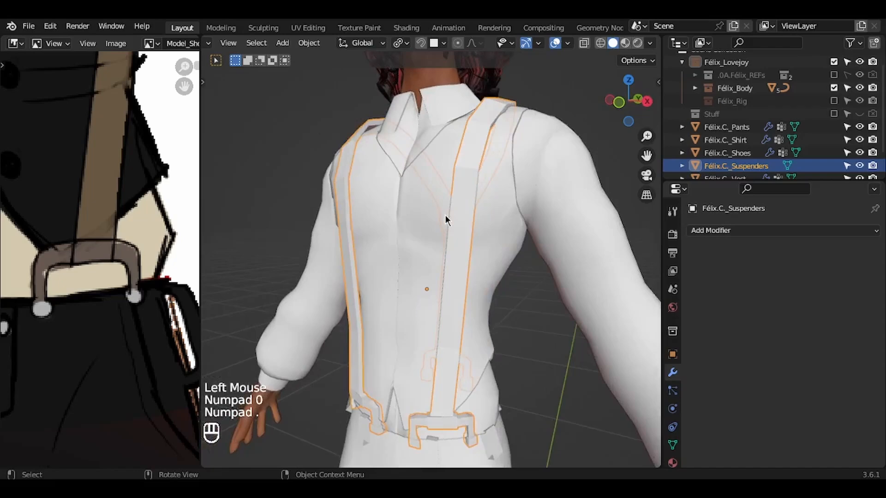
key(KP_Divide)
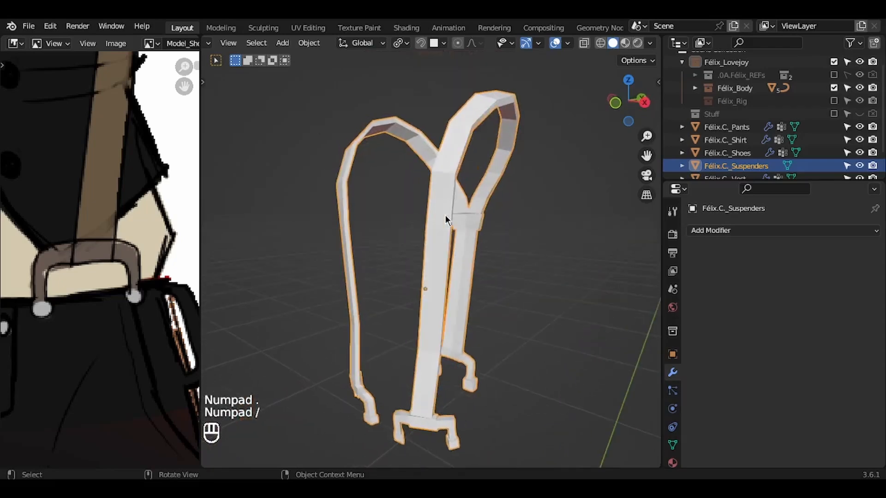
key(ctrl+2)
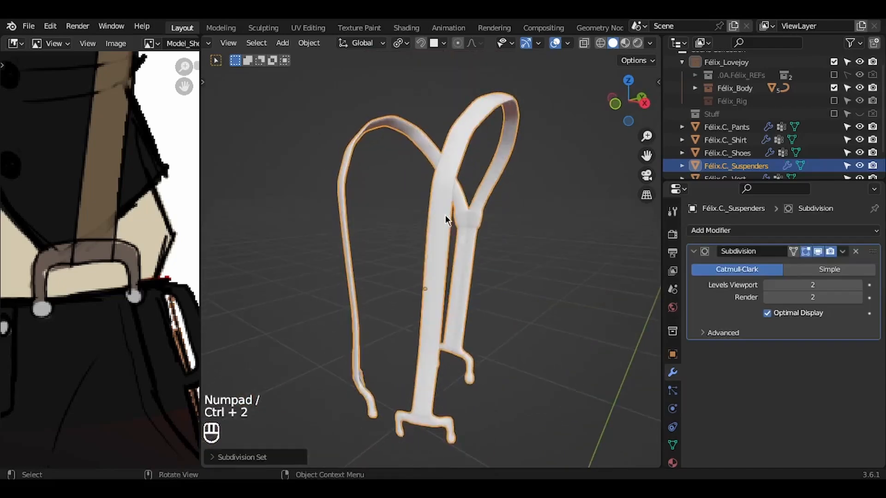
click(818, 252)
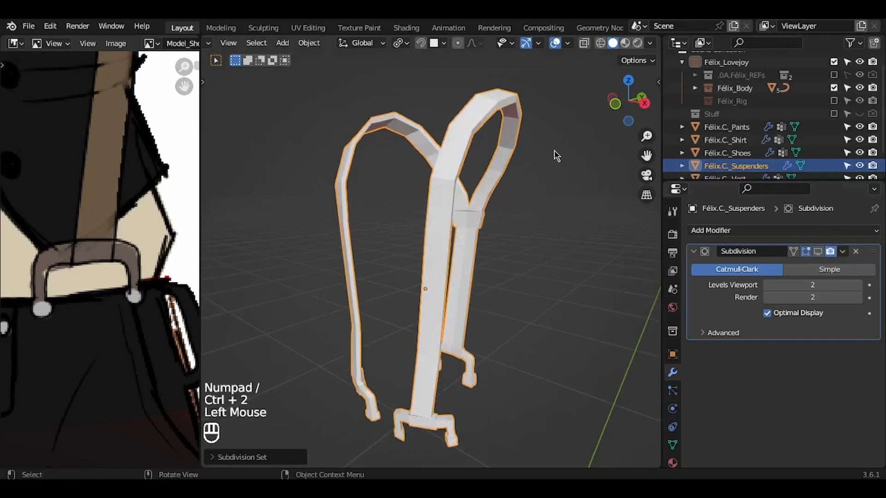
Step: Select the long edge loops along the borders of the straps and set their mean crease to 1
key(Tab)
key(2)
alt+click(487, 113)
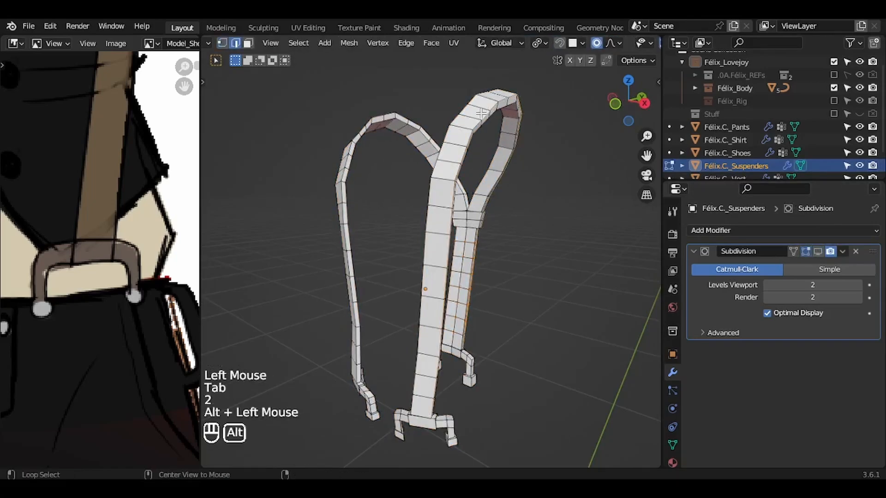
alt+shift+click(455, 109)
alt+shift+click(399, 125)
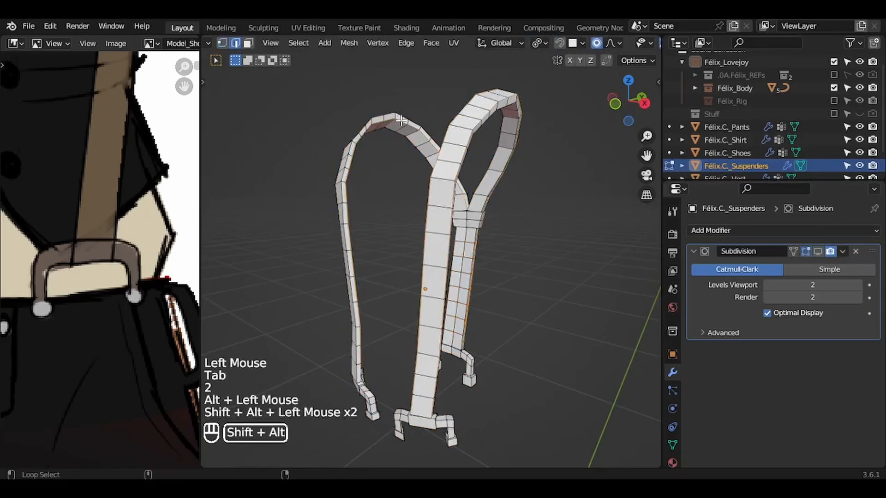
alt+shift+click(396, 132)
key(n)
double_click(572, 213)
text(1)
key(Return)
Step: Select the end blocks of the front buckle with their surrounding faces and crease their edges
key(3)
click(424, 421)
key(KP_Decimal)
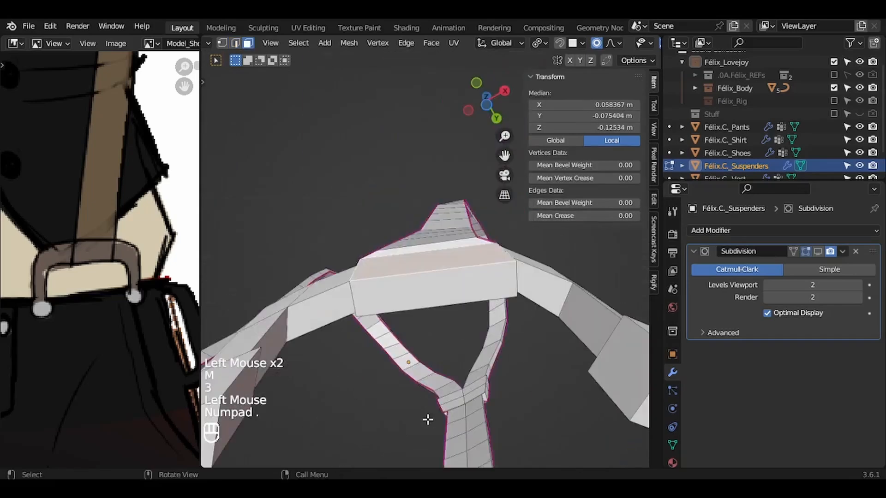
click(421, 320)
shift+click(505, 323)
key(ctrl+KP_Add)
key(ctrl+KP_Add)
Step: Crease the edges of the front buckle's connecting plate to the maximum and preview the buckle with subdivision
middle_drag(378, 229, 277, 231)
alt+shift+click(505, 261)
shift+click(454, 273)
alt+shift+click(480, 254)
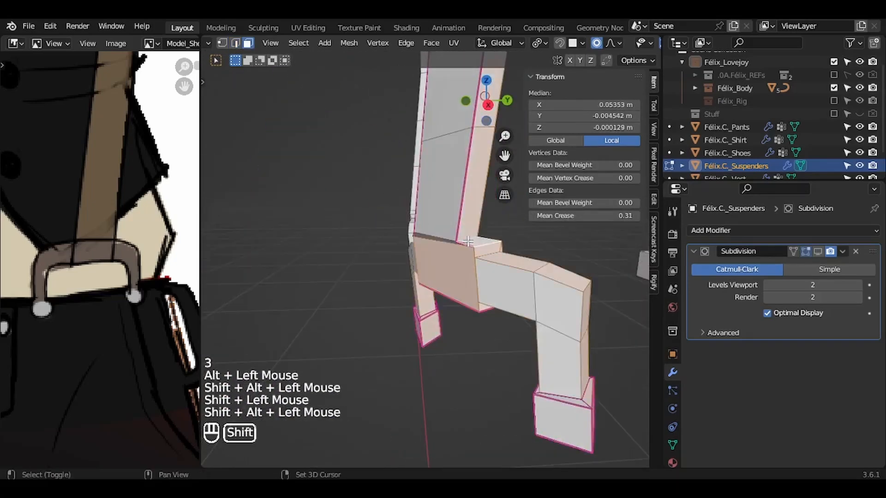
key(ctrl+z)
alt+shift+click(471, 259)
shift+click(445, 272)
drag(577, 216, 639, 216)
click(818, 251)
middle_drag(415, 230, 507, 231)
Step: Set the mean crease of the back buckle's plate and end block edges to 1
key(3)
click(291, 316)
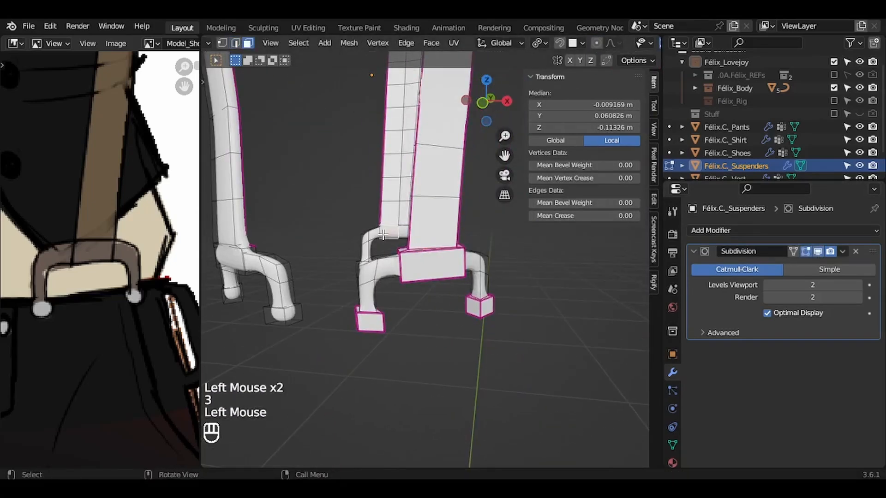
key(KP_Decimal)
click(818, 252)
click(460, 234)
key(ctrl+KP_Add)
key(ctrl+KP_Add)
drag(589, 216, 640, 215)
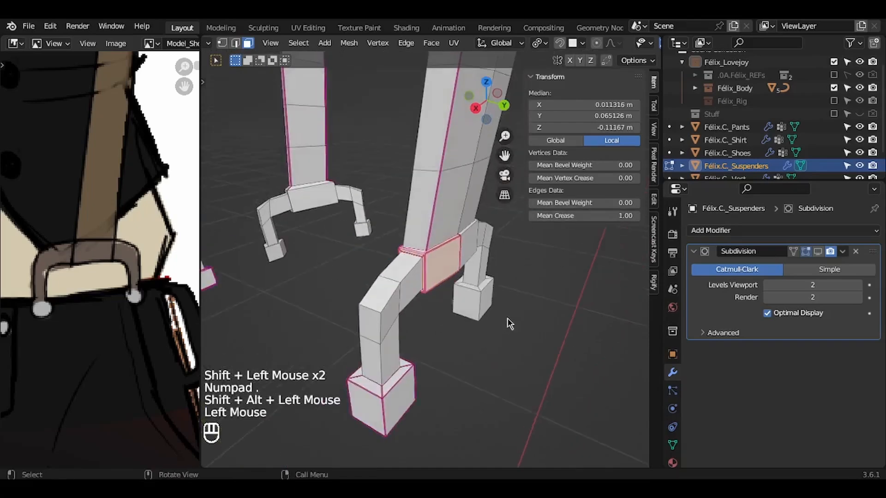
Step: Delete the uncreased half of the suspenders mesh across the centre line, selecting through the mesh from the front view
click(817, 251)
key(n)
key(KP_Divide)
key(KP_Divide)
key(KP_1)
click(584, 43)
drag(575, 435, 432, 99)
key(ctrl+i)
key(Delete)
Step: Add an X-axis Mirror modifier with clipping to the suspenders and place it above the Subdivision modifier
click(693, 252)
click(783, 230)
click(613, 349)
click(583, 43)
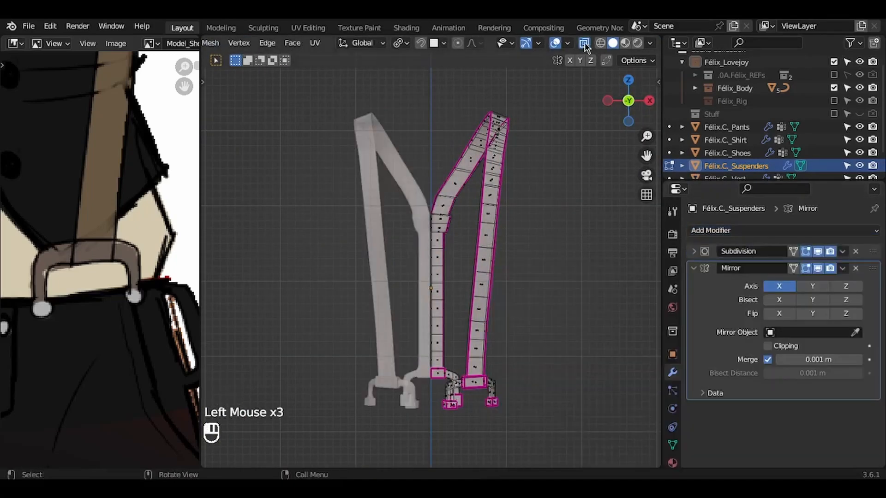
key(Tab)
middle_drag(531, 198, 406, 213)
click(767, 346)
drag(872, 267, 873, 246)
Step: Crease the border edge loops of the piece joining the straps on the back
key(Tab)
alt+shift+click(356, 166)
key(n)
key(2)
key(n)
key(space)
key(n)
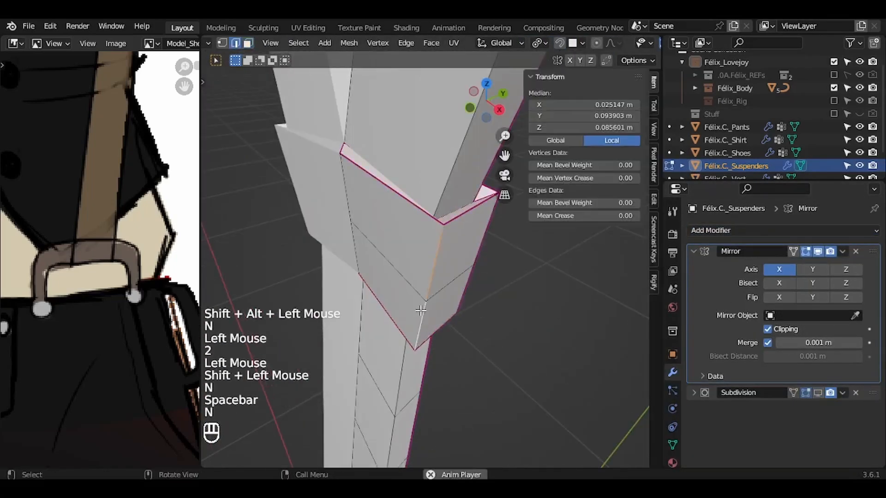
Step: Stop the animation playback at the first frame and save the file
key(space)
key(space)
key(shift+Left)
key(ctrl+s)
click(448, 27)
click(182, 27)
Step: Select the remaining inner edge loop of the strap and raise its mean crease to the maximum
key(n)
key(Tab)
key(2)
alt+shift+click(446, 156)
key(n)
drag(588, 216, 639, 215)
key(n)
key(Tab)
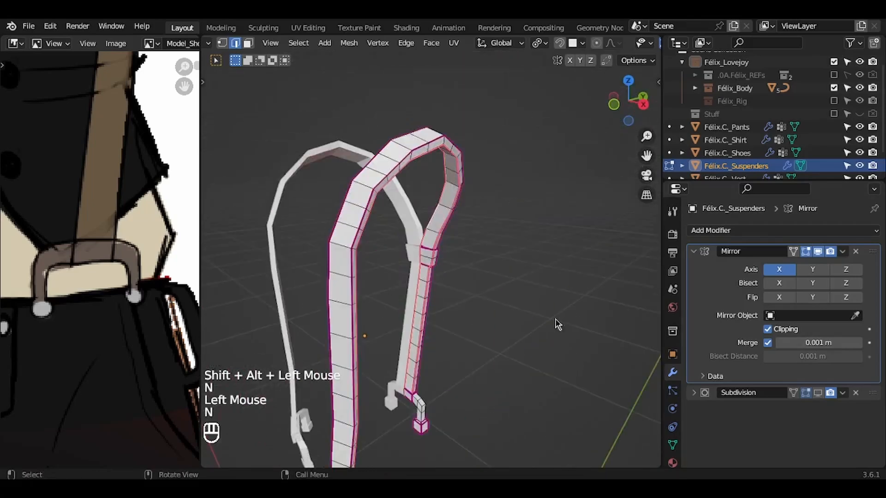
Step: Show the suspenders' subdivision with smooth shading and leave local view
click(818, 392)
right_click(386, 212)
click(386, 206)
key(KP_Divide)
Step: Apply the suspenders' Mirror modifier and save the file
key(a)
key(a)
key(ctrl+a)
key(a)
key(a)
key(ctrl+s)
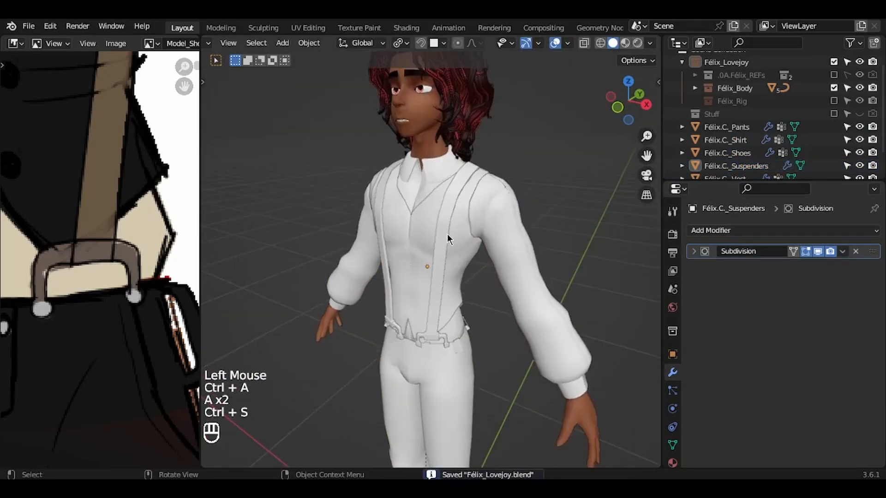
Step: Delete the leftover Félix_Manequin object from the scene
scroll(439, 314, up, 2)
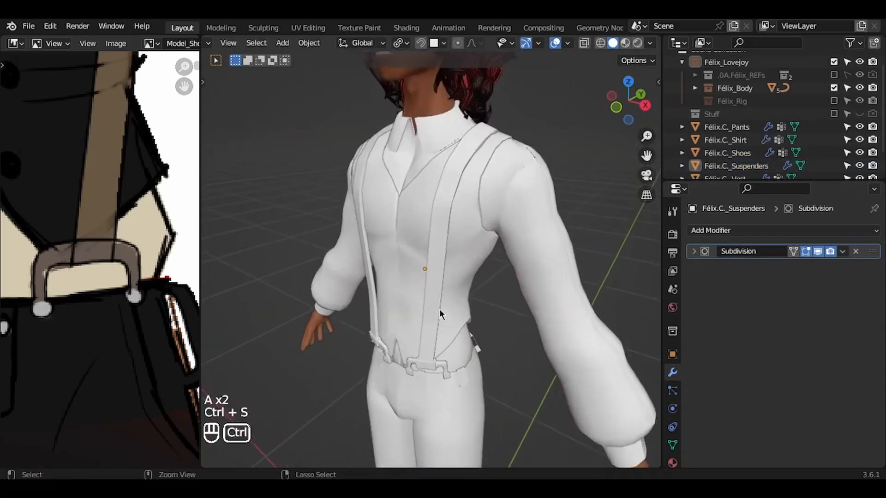
scroll(440, 310, up, 1)
middle_drag(440, 310, 471, 309)
middle_drag(483, 127, 475, 130)
scroll(486, 113, down, 6)
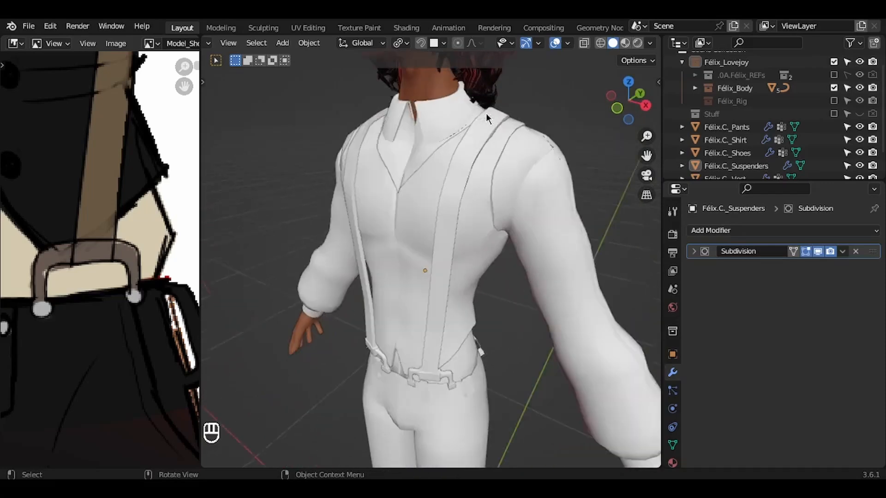
scroll(741, 171, down, 2)
click(739, 167)
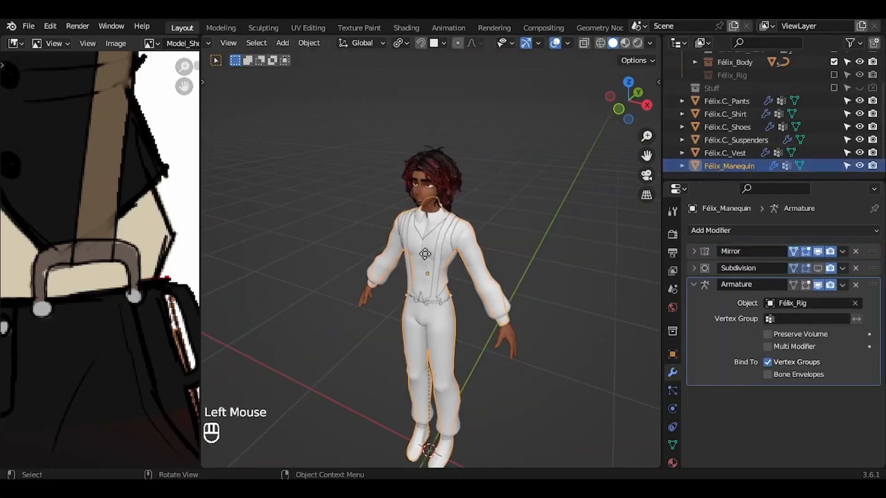
key(g)
key(Escape)
key(Delete)
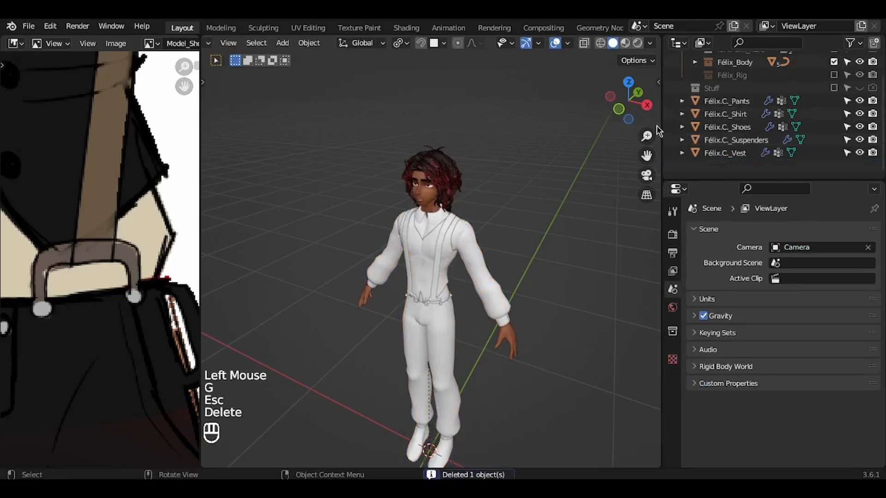
Step: Move the pants, shirt, shoes, suspenders and vest into a new collection named Félix_Clothes
scroll(702, 100, up, 1)
click(723, 114)
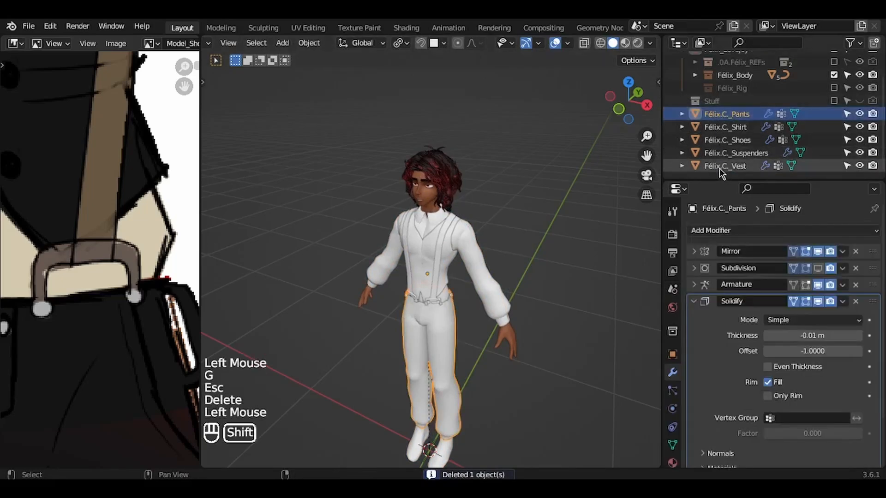
shift+click(721, 167)
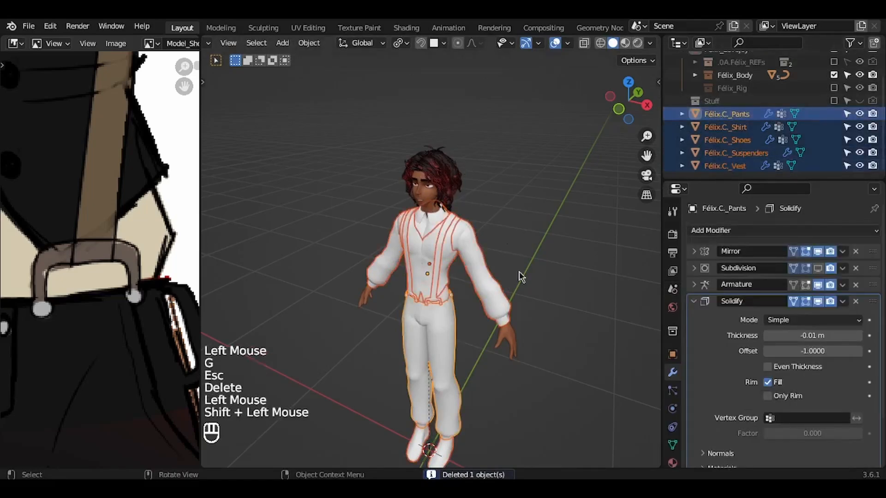
key(g)
key(Escape)
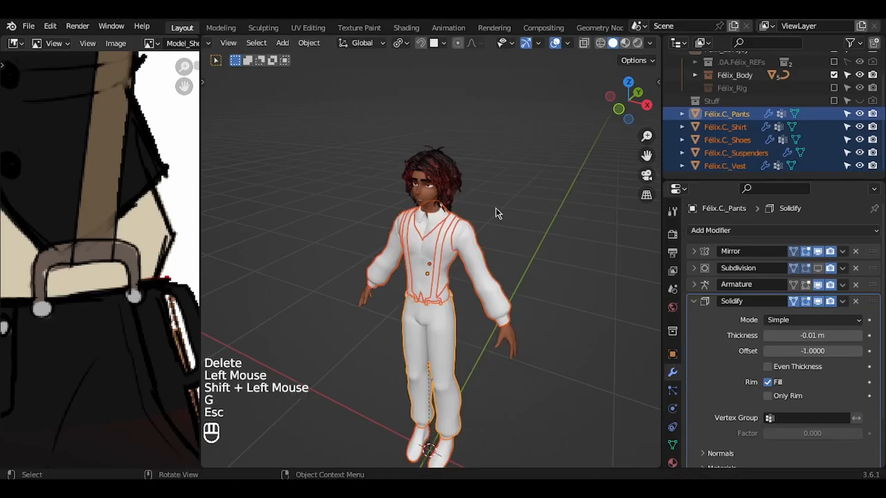
key(m)
click(466, 190)
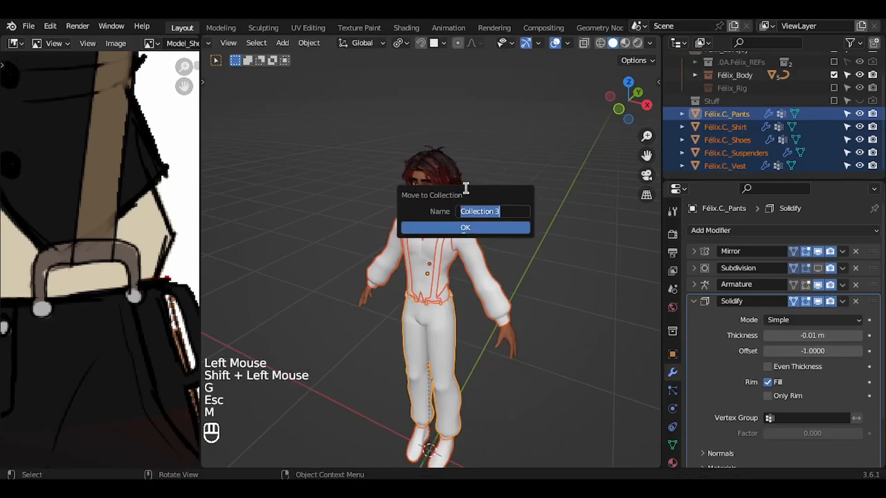
text(Félix_Clothes)
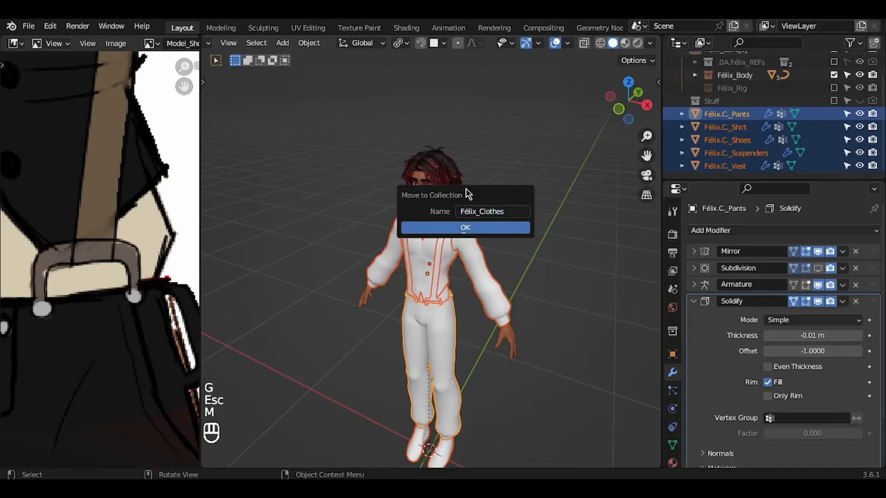
key(Return)
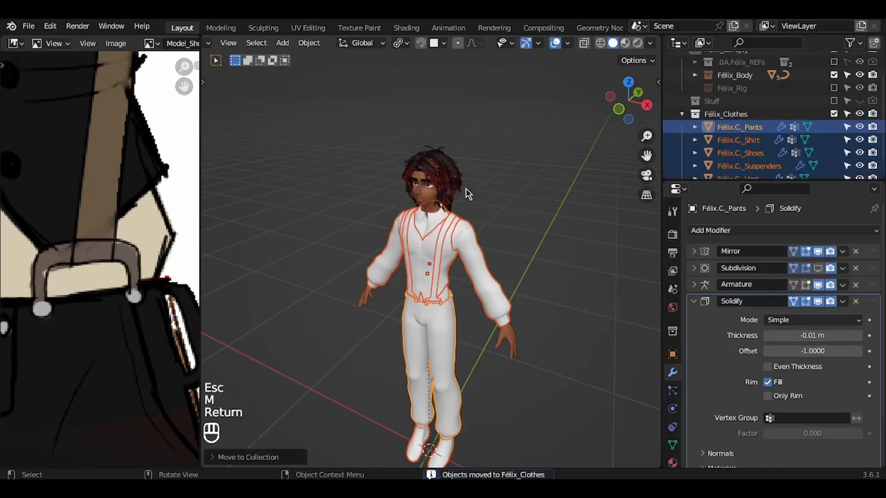
Step: Nest the Félix_Clothes collection inside Félix_Lovejoy and save the file
mouse_move(728, 117)
mouse_down()
mouse_move(739, 115)
mouse_move(734, 105)
mouse_up()
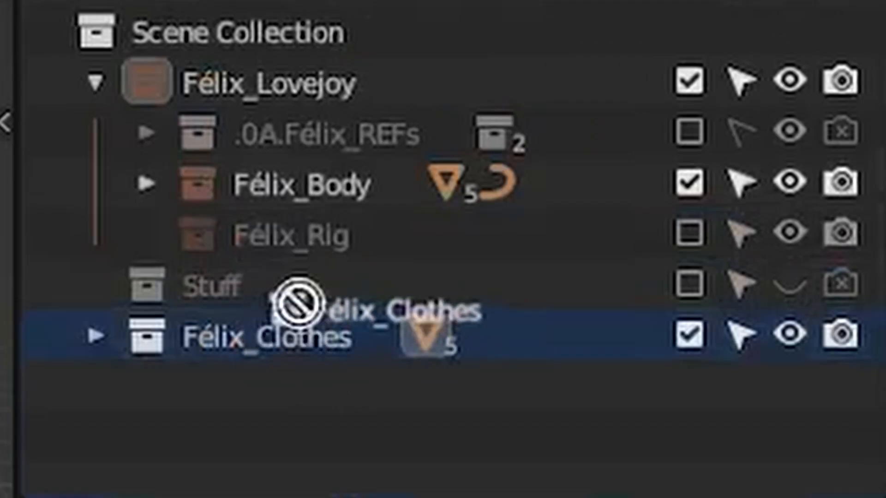
drag(295, 302, 293, 254)
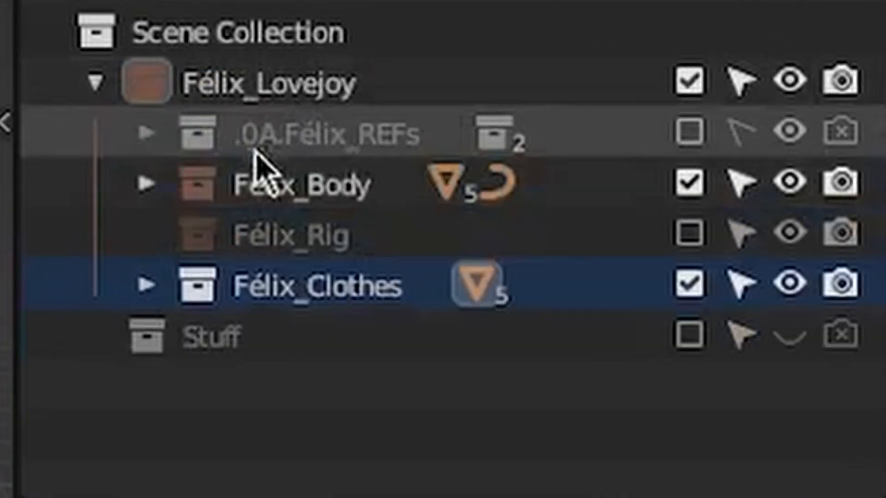
key(a)
key(a)
key(ctrl+s)
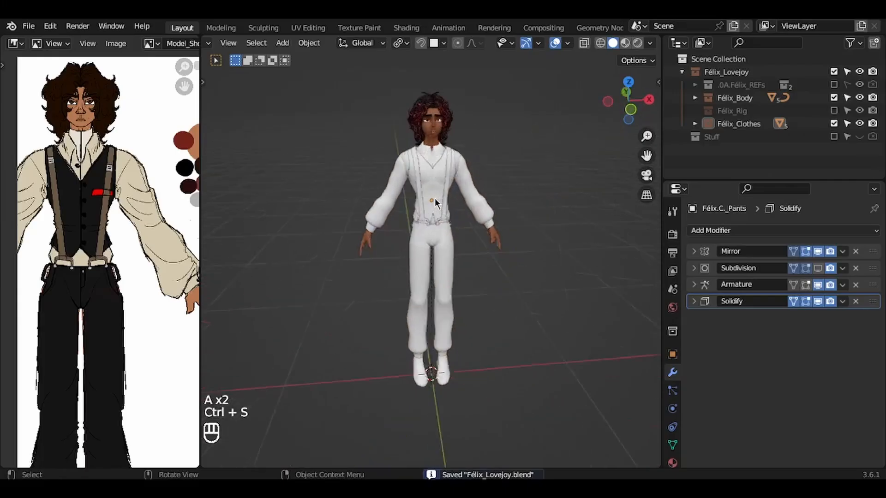
mouse_move(435, 203)
middle_down()
mouse_move(489, 204)
mouse_move(436, 203)
middle_up()
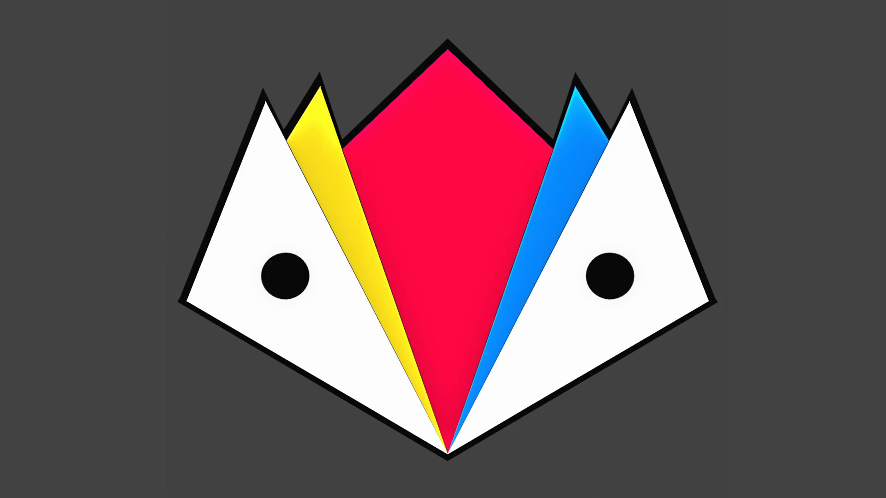